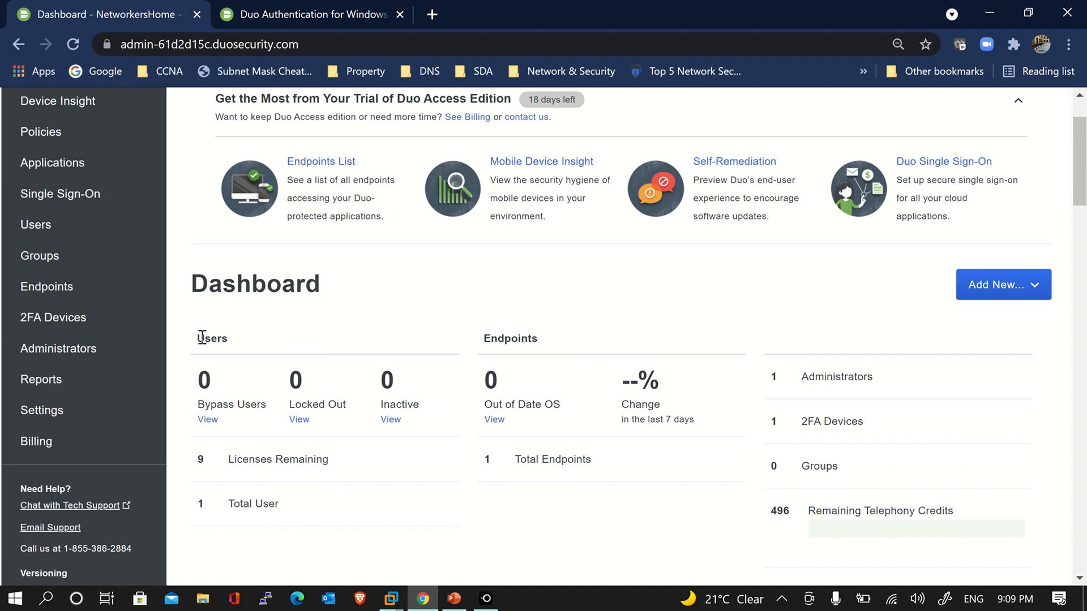
Highlight the Users and Endpoints summary headings on the dashboard while explaining them
{"action": "left_click_drag", "start_coordinate": [202, 338], "coordinate": [266, 345]}
{"action": "left_click_drag", "start_coordinate": [482, 339], "coordinate": [548, 342]}
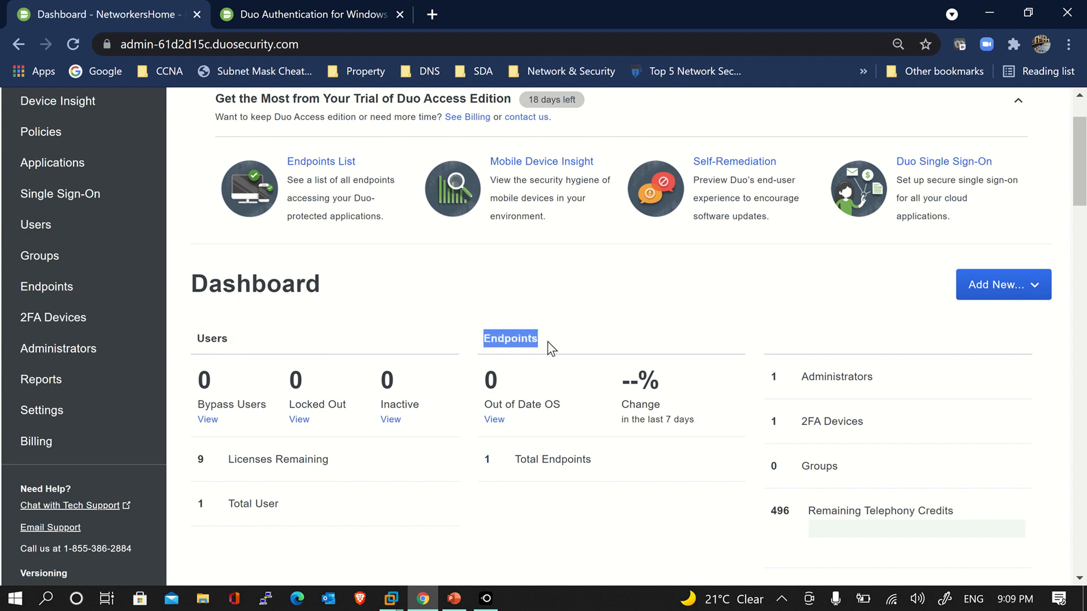
{"action": "left_click", "coordinate": [548, 341]}
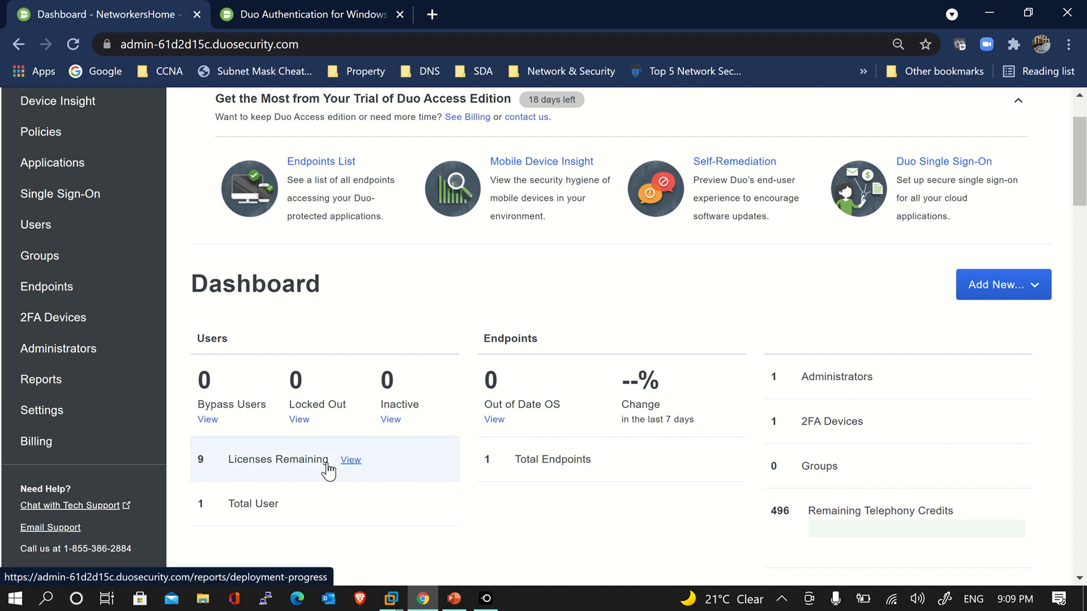
{"action": "scroll", "coordinate": [328, 469], "scroll_direction": "up", "scroll_amount": 2}
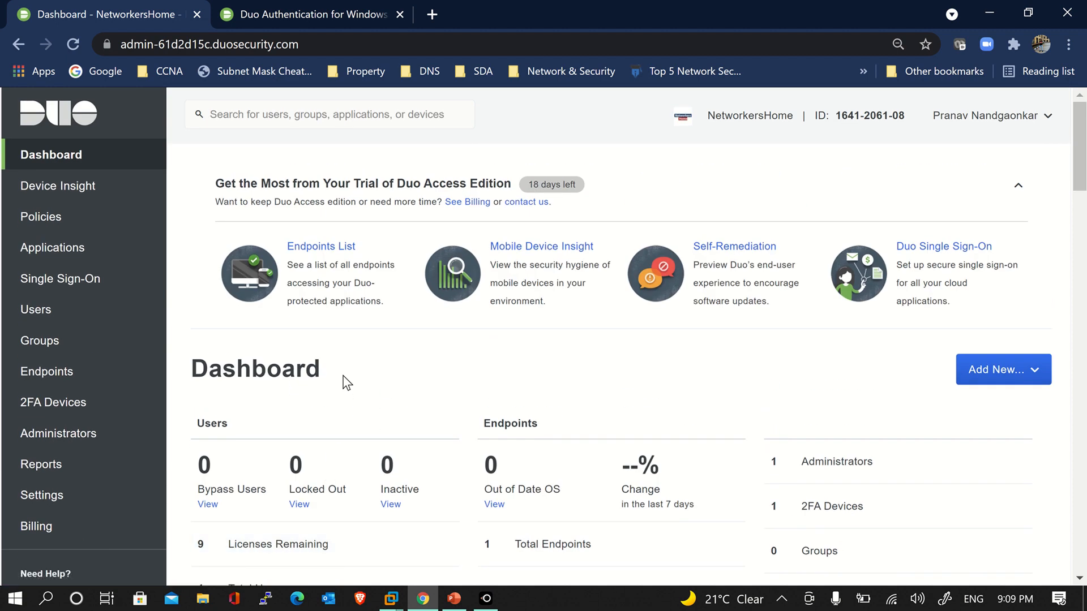
From Applications, start Protect an Application and browse the full application catalogue
{"action": "left_click", "coordinate": [134, 255]}
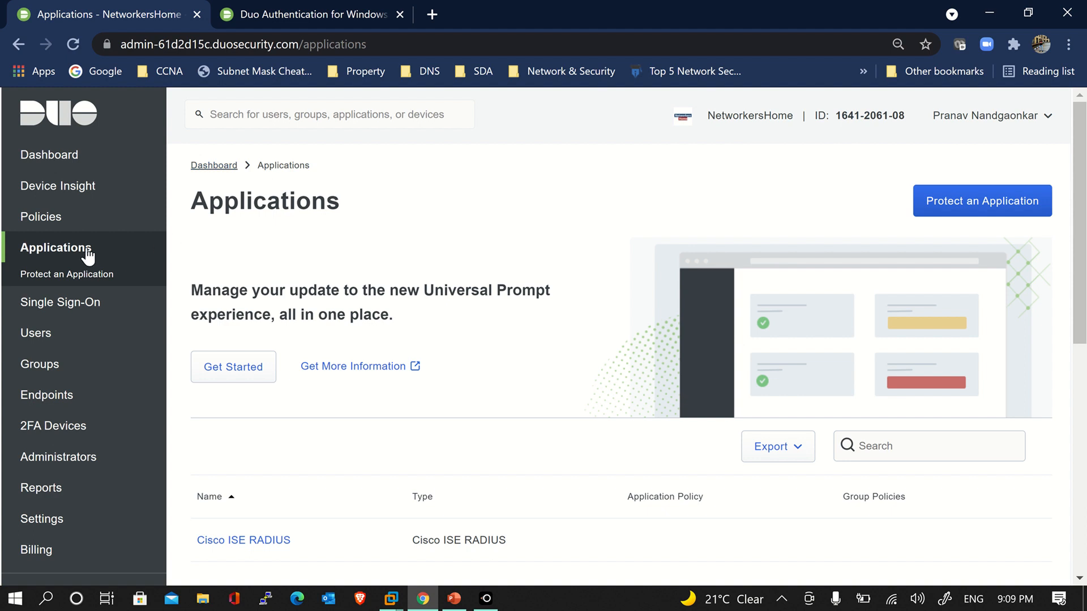
{"action": "left_click", "coordinate": [979, 220]}
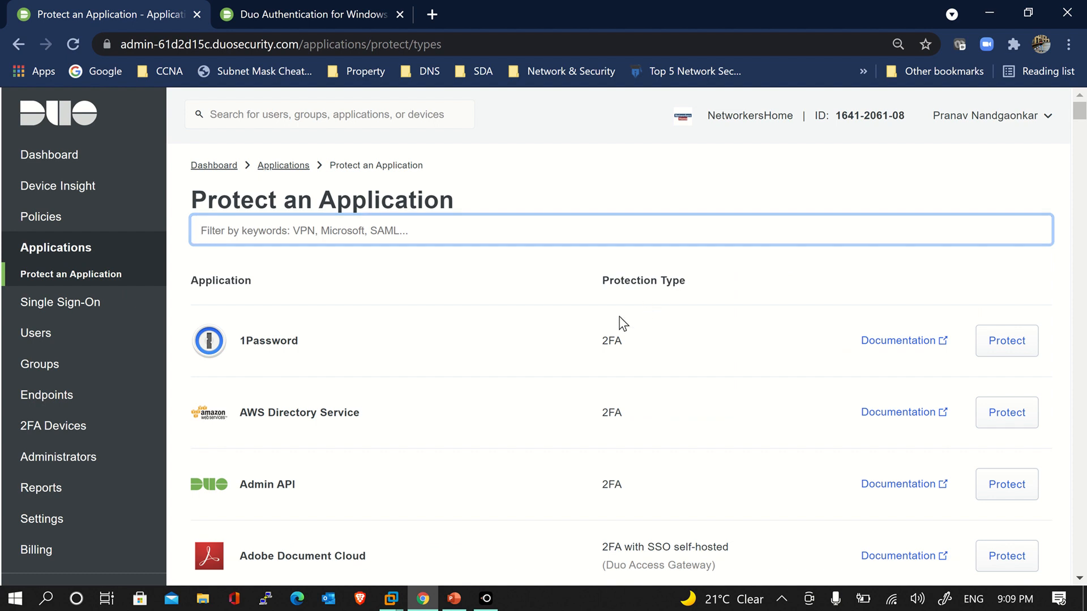
{"action": "scroll", "coordinate": [623, 323], "scroll_direction": "down", "scroll_amount": 3}
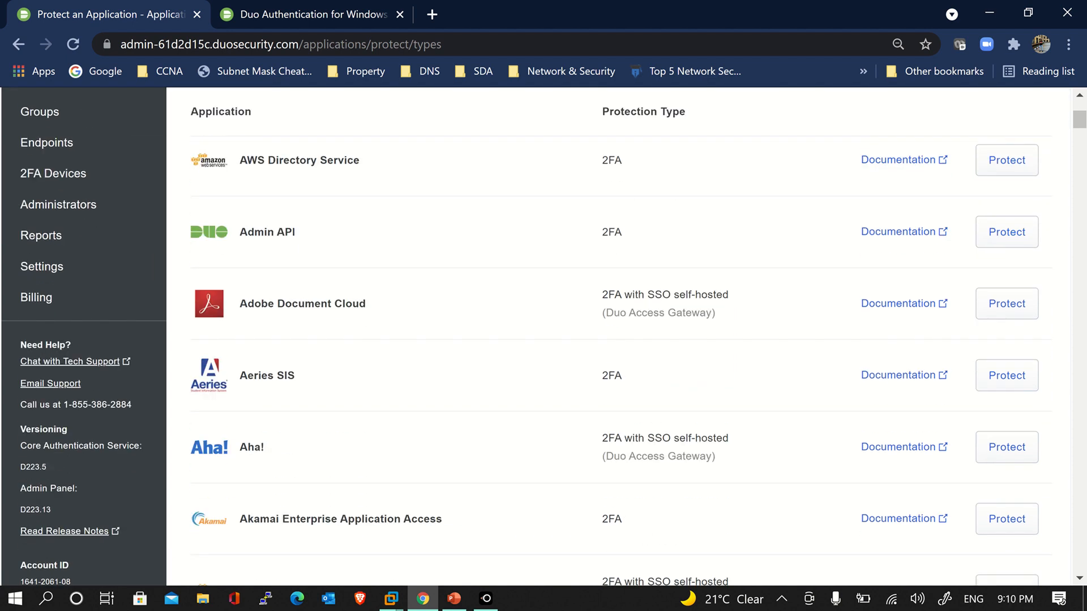
{"action": "scroll", "coordinate": [623, 340], "scroll_direction": "down", "scroll_amount": 4}
{"action": "scroll", "coordinate": [623, 340], "scroll_direction": "down", "scroll_amount": 3}
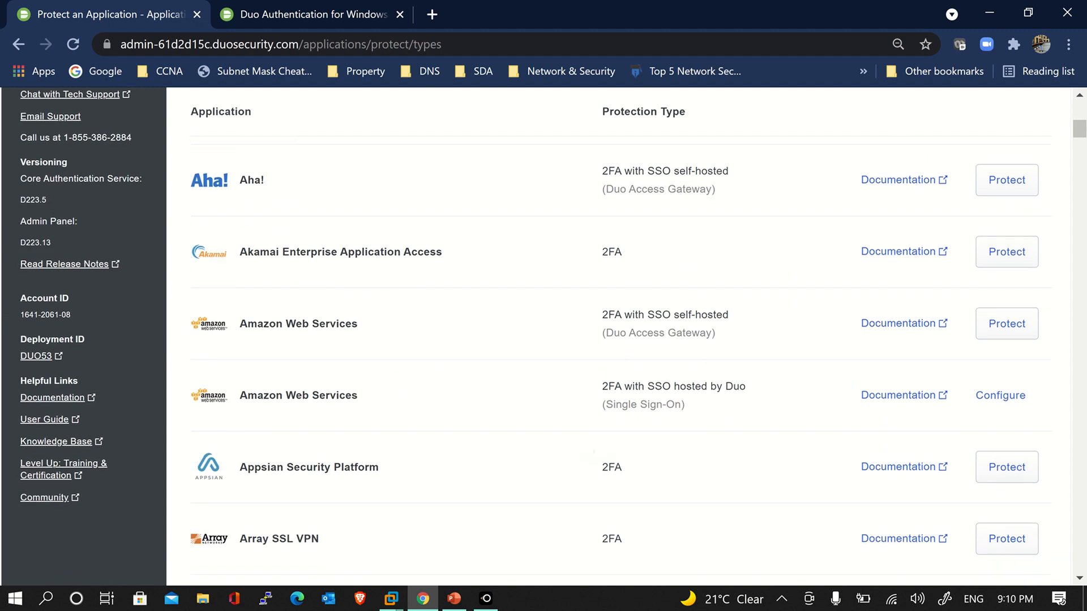
{"action": "scroll", "coordinate": [623, 340], "scroll_direction": "down", "scroll_amount": 2}
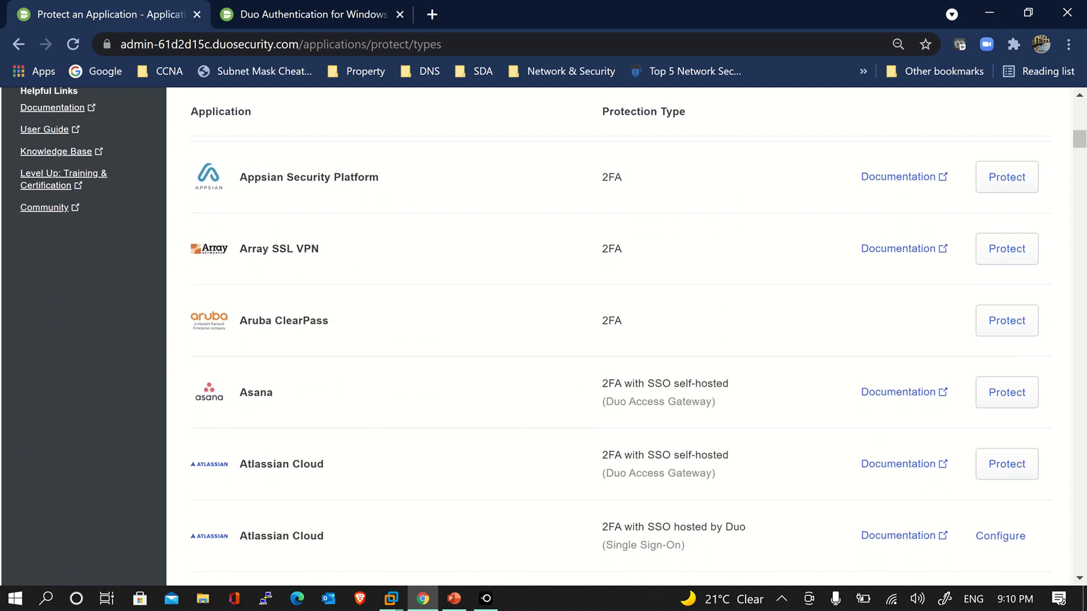
{"action": "scroll", "coordinate": [623, 339], "scroll_direction": "down", "scroll_amount": 1}
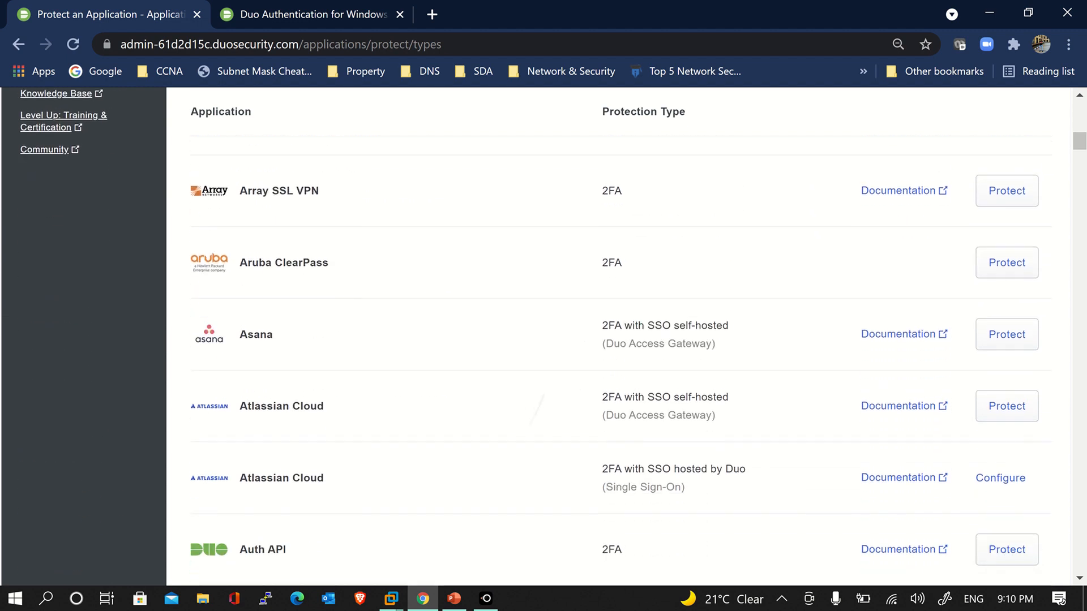
{"action": "scroll", "coordinate": [623, 339], "scroll_direction": "down", "scroll_amount": 3}
{"action": "scroll", "coordinate": [623, 340], "scroll_direction": "down", "scroll_amount": 3}
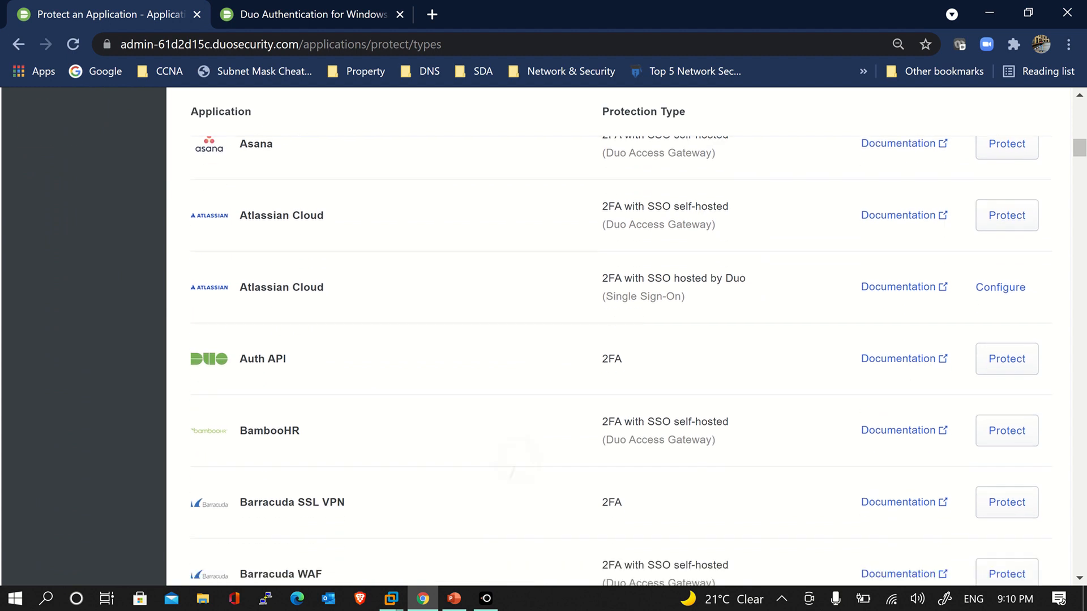
{"action": "scroll", "coordinate": [623, 340], "scroll_direction": "down", "scroll_amount": 3}
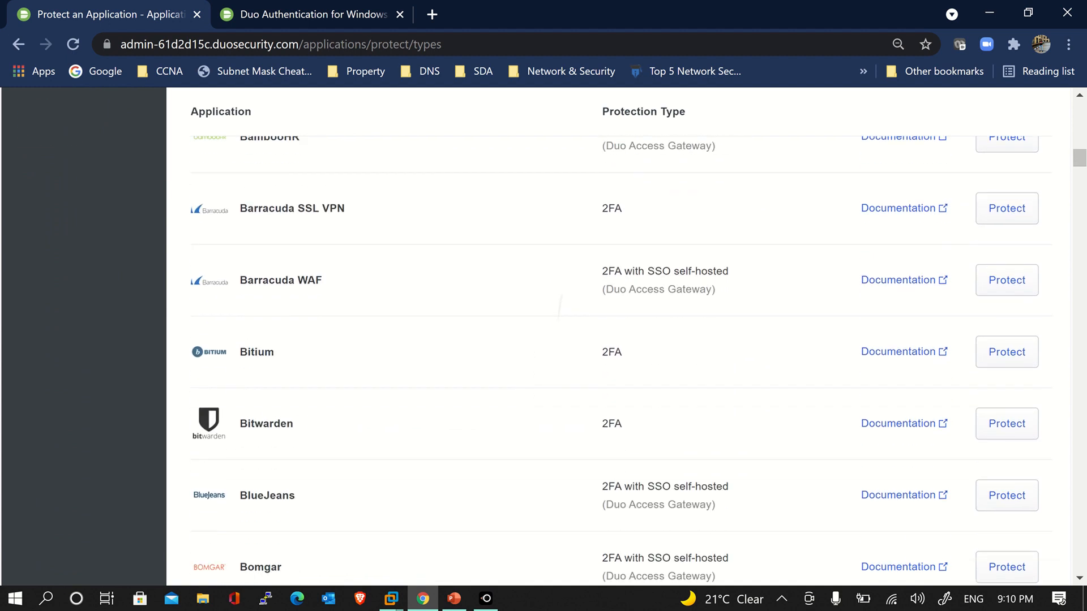
{"action": "scroll", "coordinate": [623, 339], "scroll_direction": "down", "scroll_amount": 4}
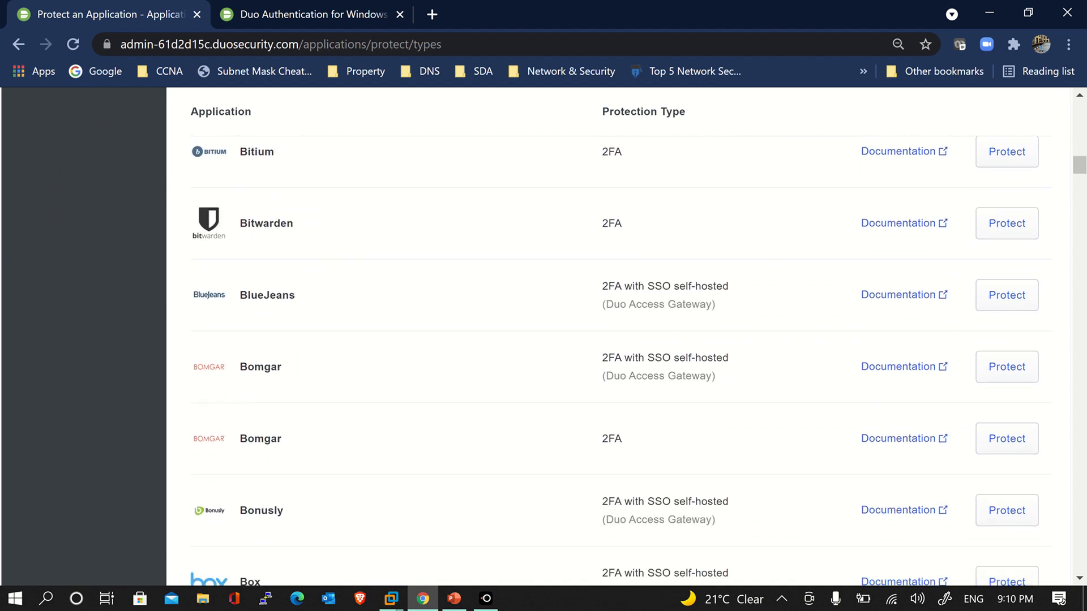
{"action": "scroll", "coordinate": [623, 340], "scroll_direction": "down", "scroll_amount": 2}
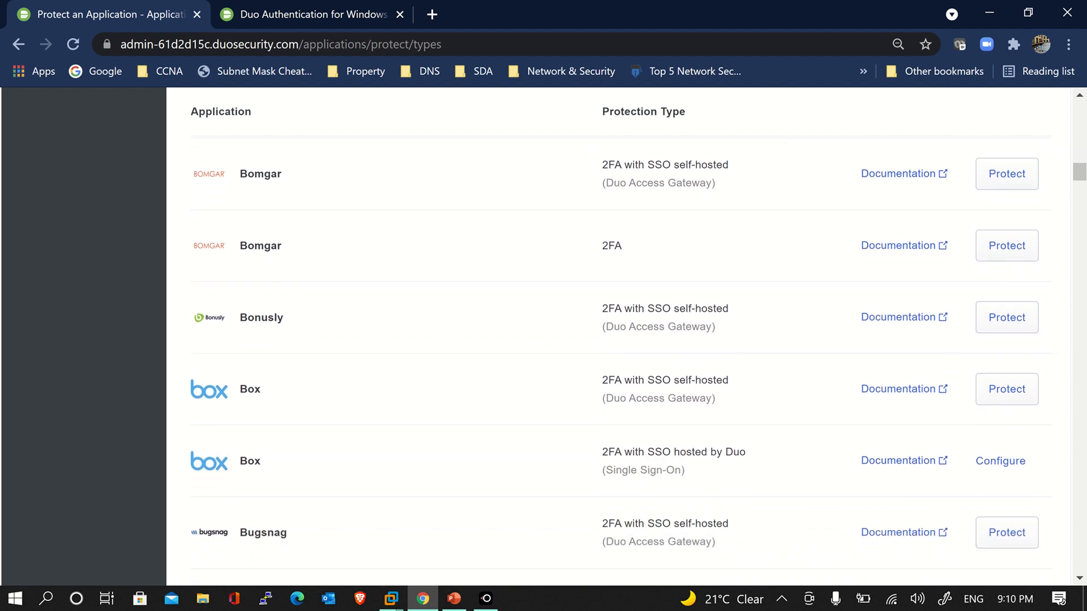
{"action": "scroll", "coordinate": [623, 340], "scroll_direction": "down", "scroll_amount": 6}
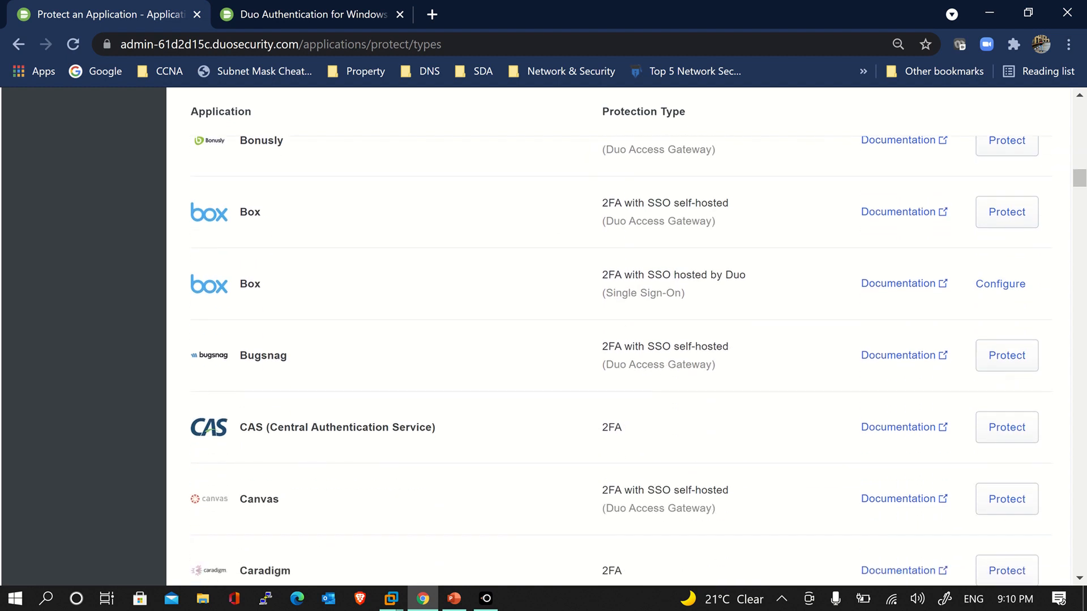
{"action": "scroll", "coordinate": [623, 339], "scroll_direction": "down", "scroll_amount": 5}
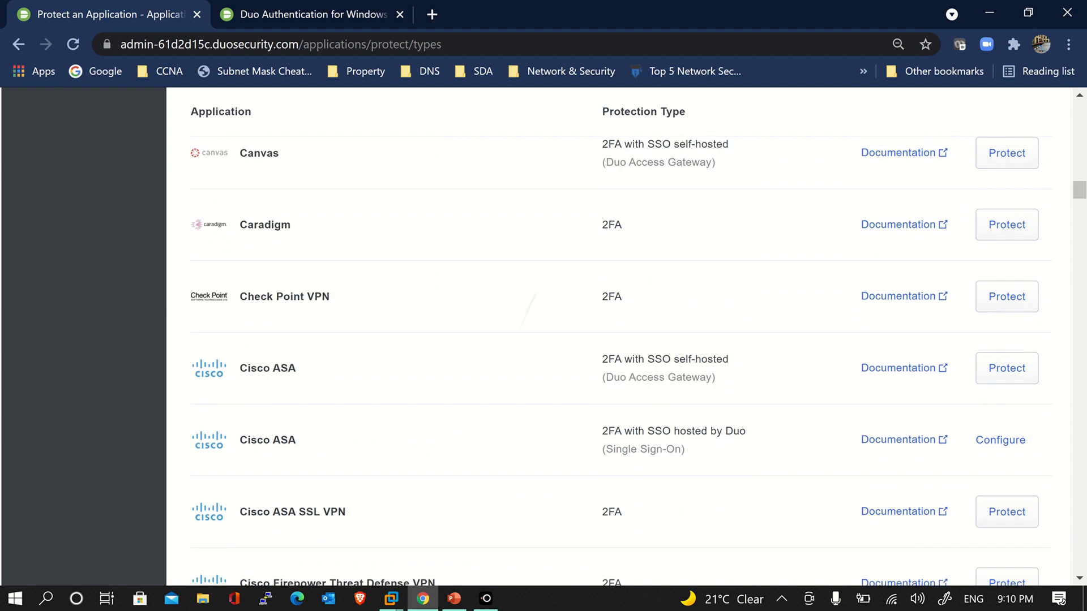
{"action": "scroll", "coordinate": [622, 340], "scroll_direction": "down", "scroll_amount": 3}
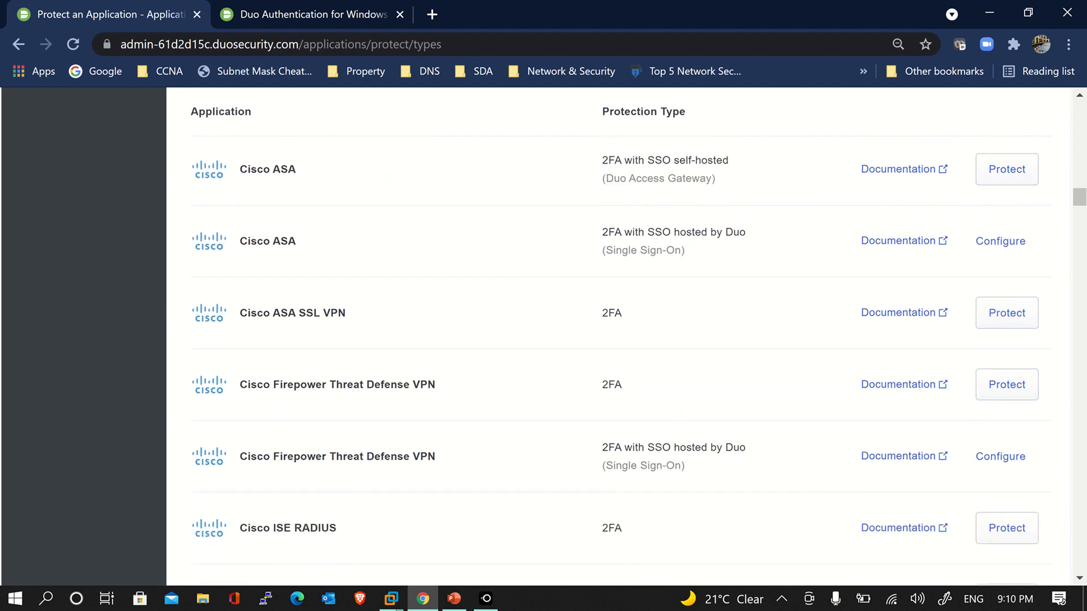
{"action": "scroll", "coordinate": [623, 340], "scroll_direction": "down", "scroll_amount": 1}
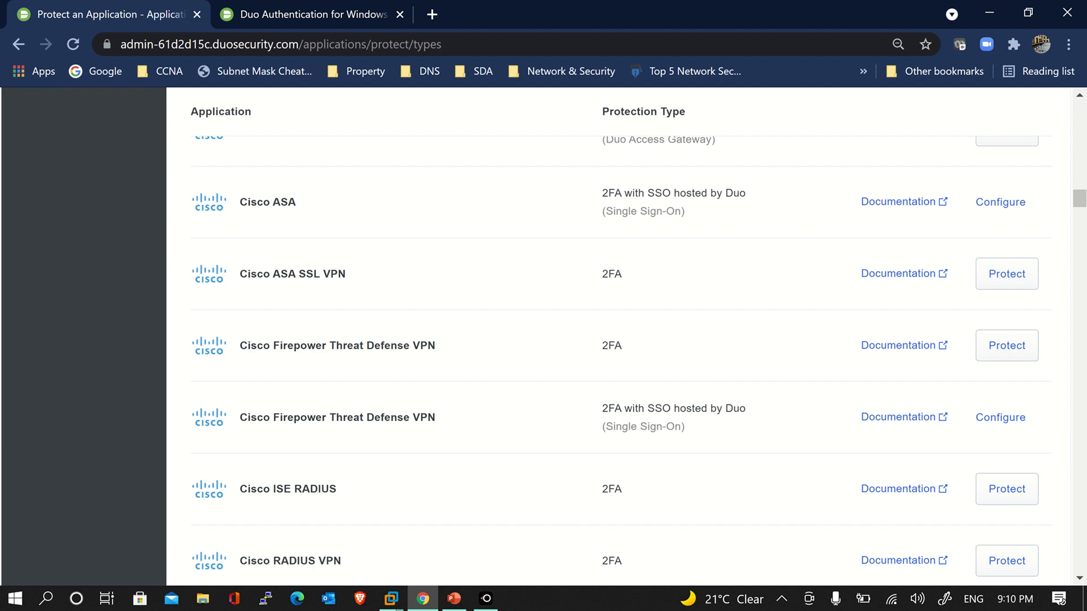
{"action": "scroll", "coordinate": [623, 339], "scroll_direction": "down", "scroll_amount": 1}
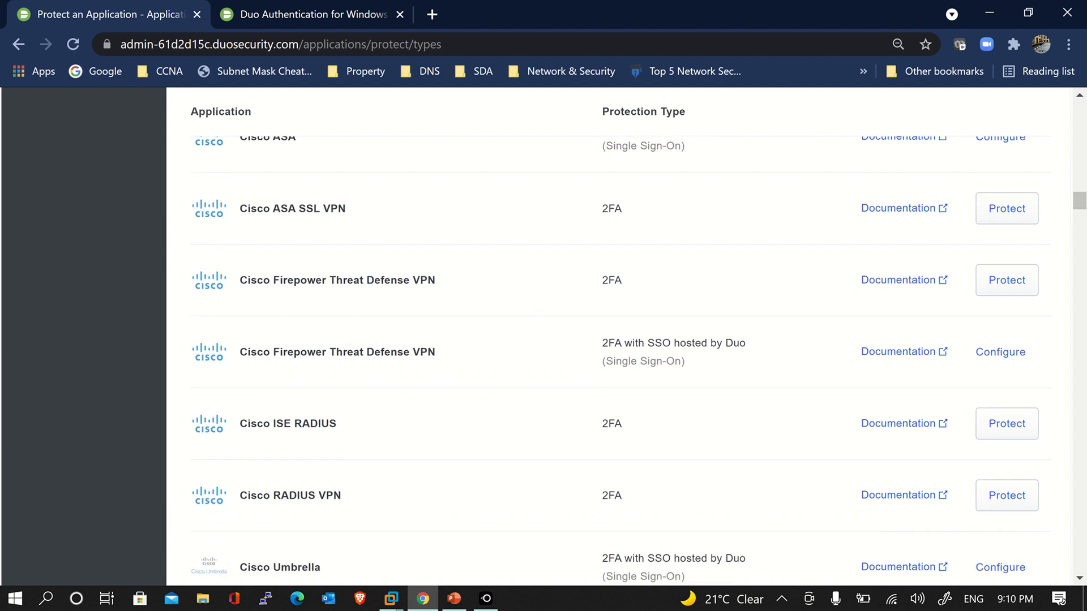
{"action": "scroll", "coordinate": [623, 340], "scroll_direction": "down", "scroll_amount": 1}
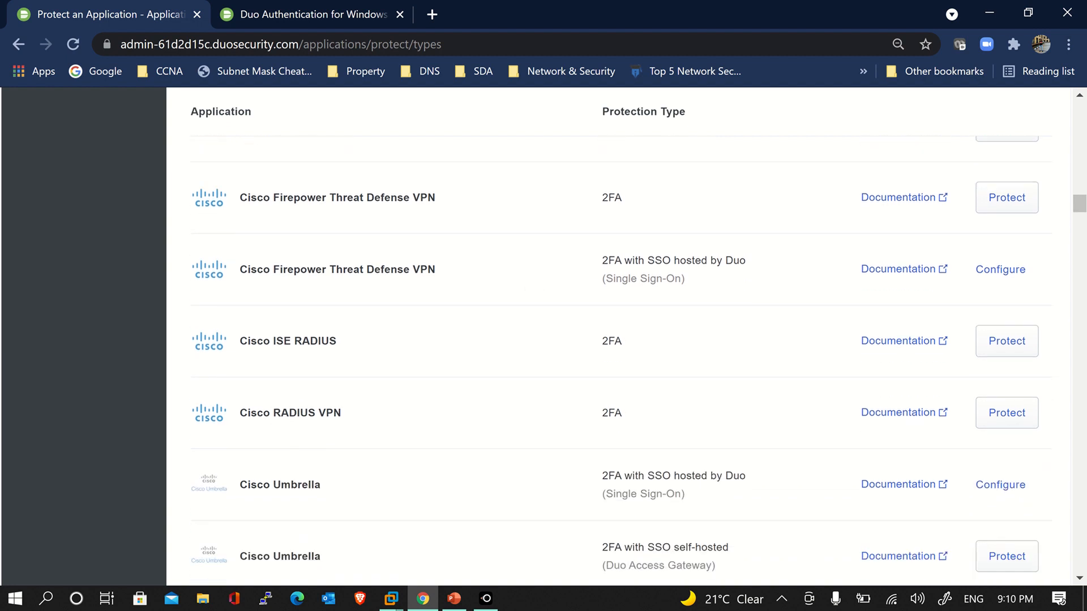
{"action": "scroll", "coordinate": [623, 340], "scroll_direction": "down", "scroll_amount": 2}
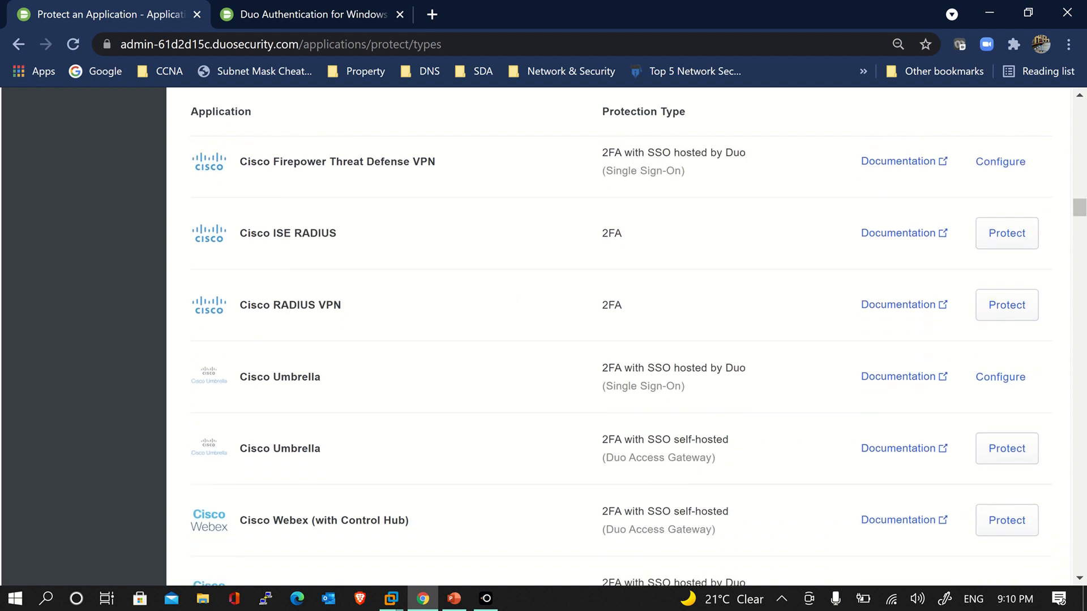
{"action": "scroll", "coordinate": [623, 340], "scroll_direction": "down", "scroll_amount": 1}
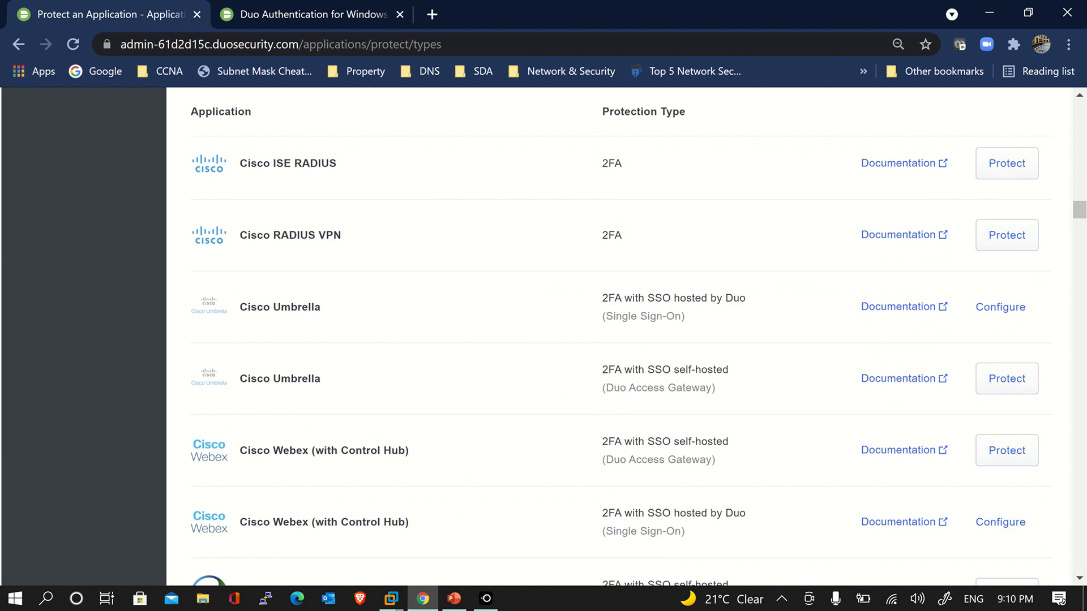
{"action": "scroll", "coordinate": [562, 303], "scroll_direction": "down", "scroll_amount": 6}
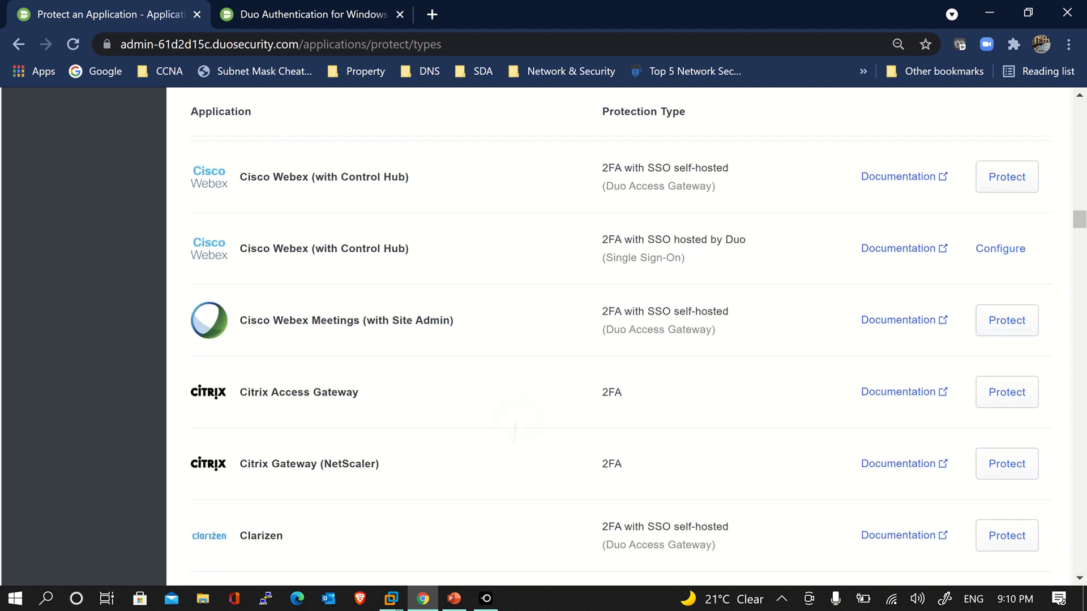
{"action": "scroll", "coordinate": [562, 303], "scroll_direction": "down", "scroll_amount": 13}
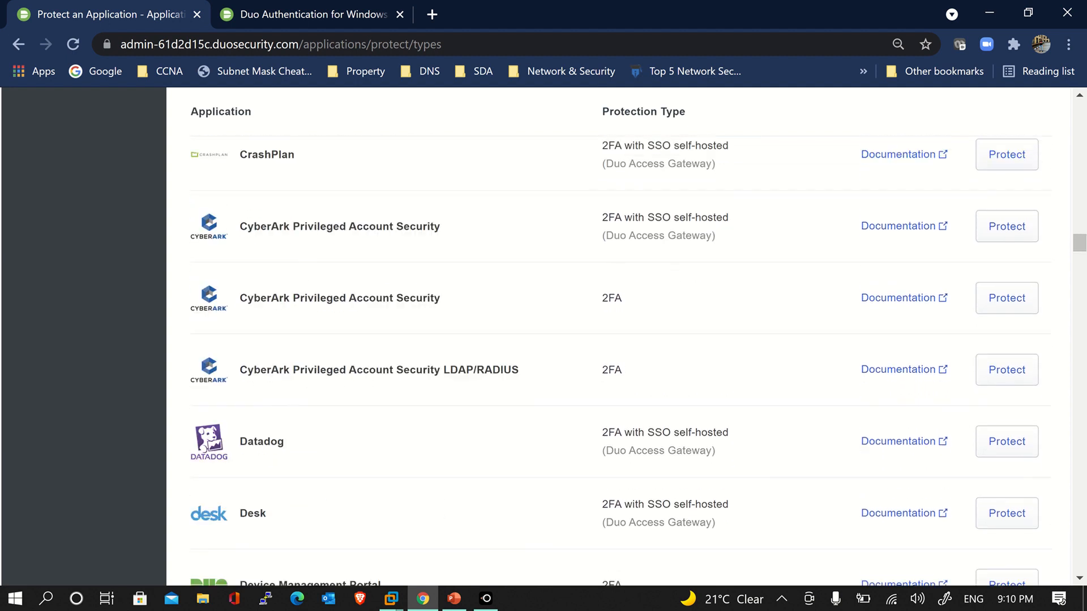
{"action": "scroll", "coordinate": [562, 303], "scroll_direction": "down", "scroll_amount": 10}
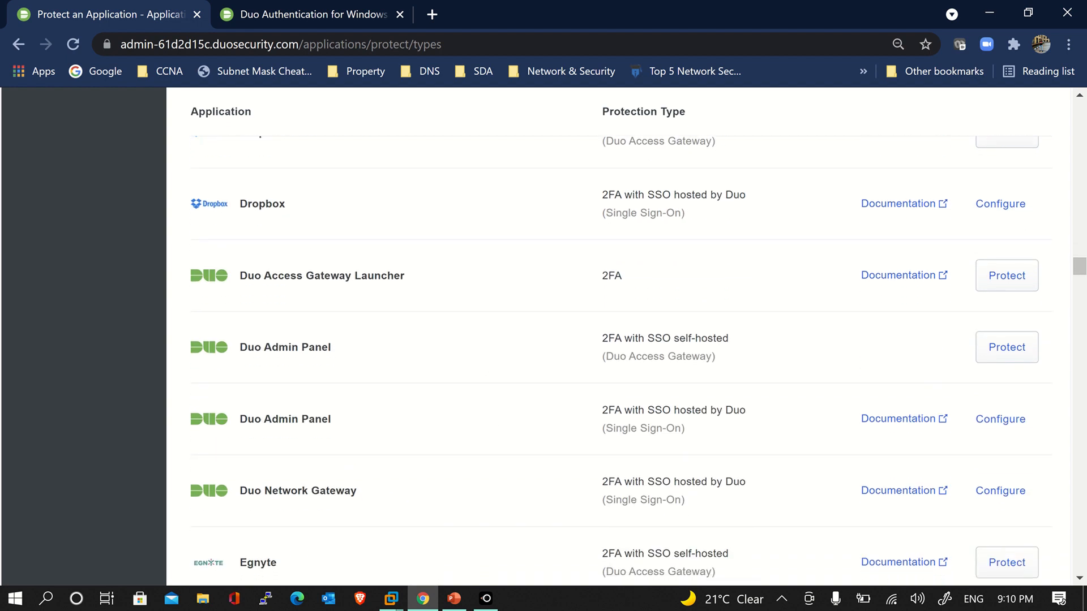
{"action": "scroll", "coordinate": [562, 303], "scroll_direction": "down", "scroll_amount": 10}
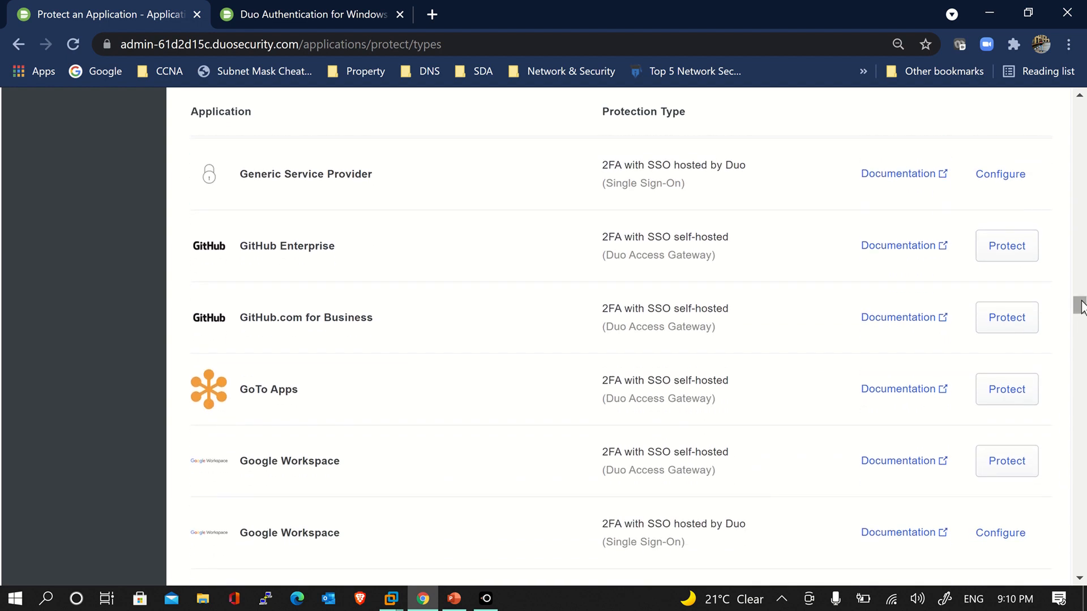
{"action": "left_click_drag", "start_coordinate": [1080, 304], "coordinate": [1083, 460]}
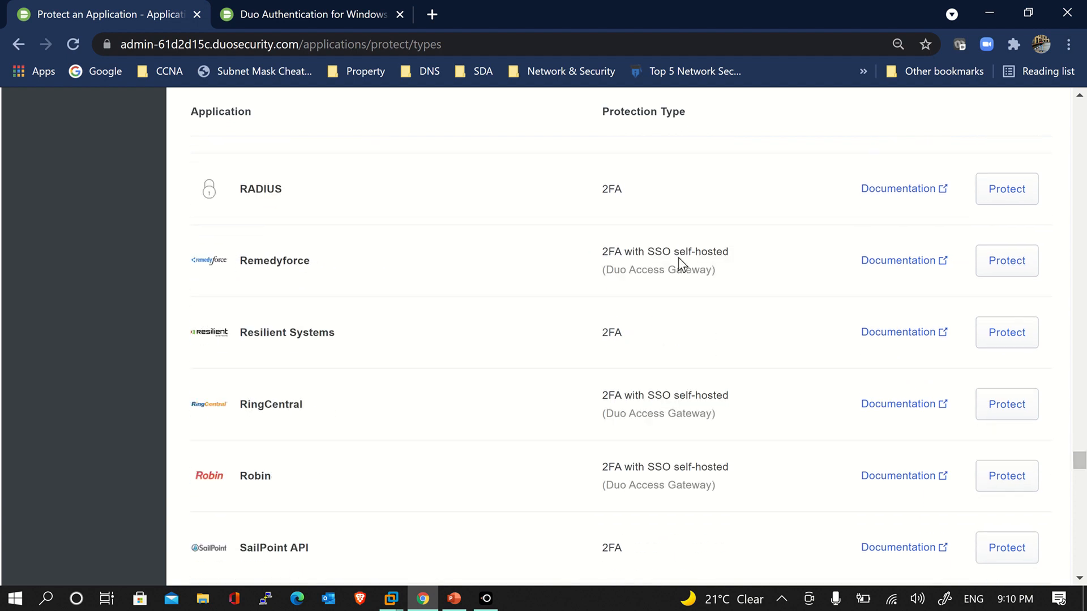
{"action": "left_click_drag", "start_coordinate": [601, 189], "coordinate": [636, 197]}
{"action": "left_click", "coordinate": [636, 199]}
{"action": "left_click_drag", "start_coordinate": [1081, 464], "coordinate": [1057, 99]}
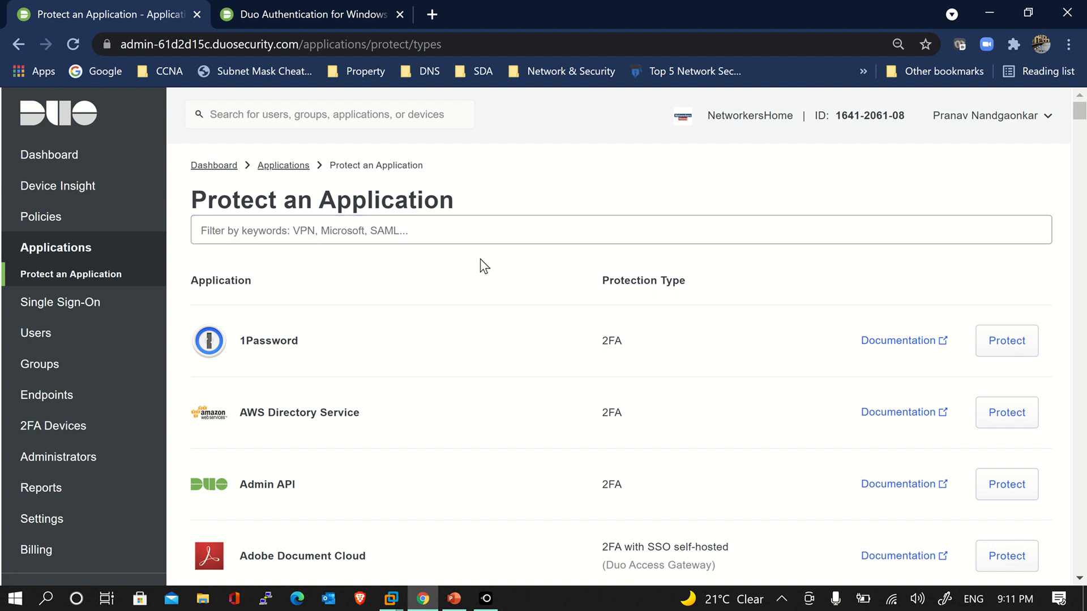
Filter the application catalogue by 'microsoft', correcting the typo
{"action": "left_click", "coordinate": [457, 241]}
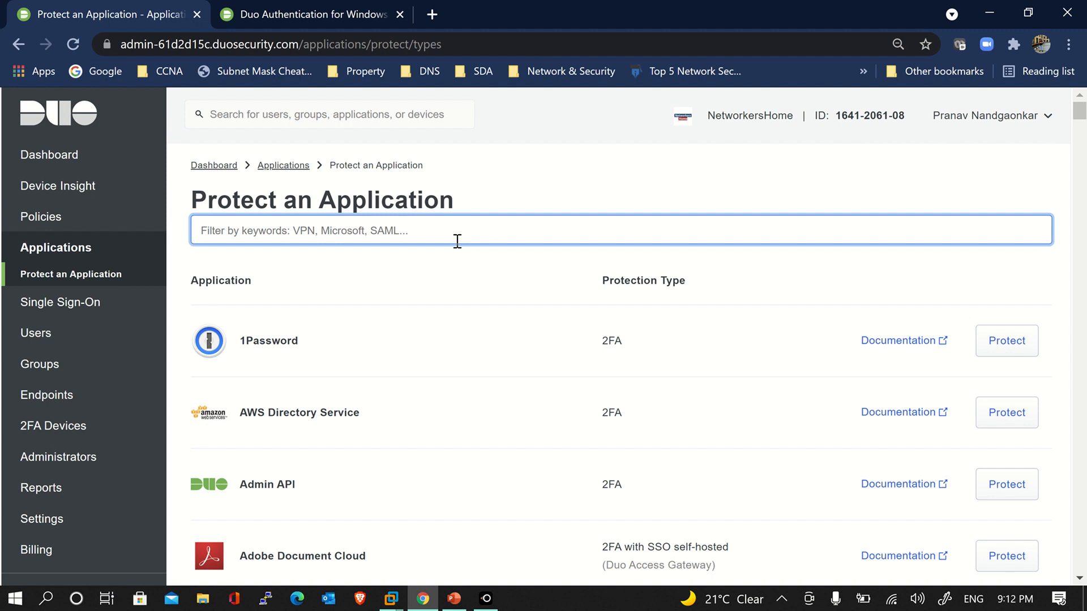
{"action": "type", "text": "micros"}
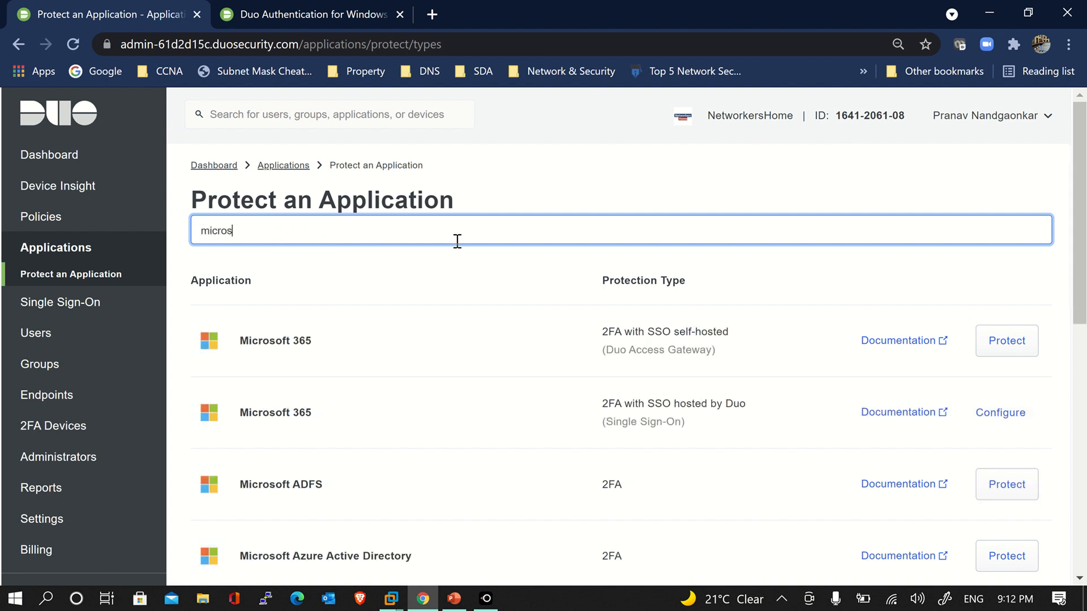
{"action": "type", "text": "ft"}
{"action": "key", "text": "BackSpace"}
{"action": "key", "text": "BackSpace"}
{"action": "type", "text": "oft"}
{"action": "scroll", "coordinate": [457, 241], "scroll_direction": "down", "scroll_amount": 3}
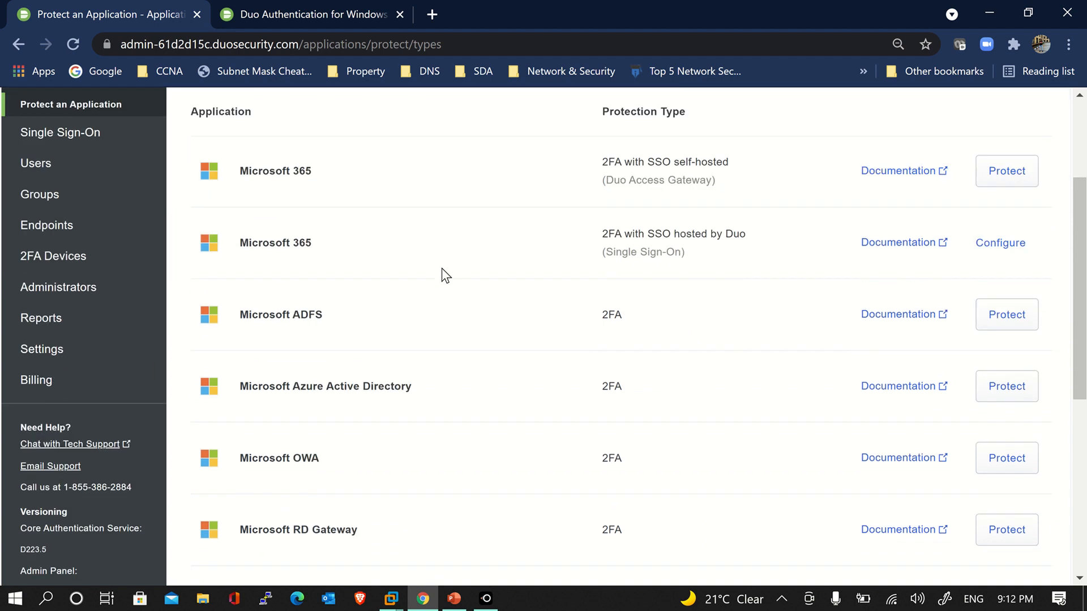
{"action": "scroll", "coordinate": [433, 354], "scroll_direction": "down", "scroll_amount": 3}
{"action": "scroll", "coordinate": [432, 347], "scroll_direction": "up", "scroll_amount": 6}
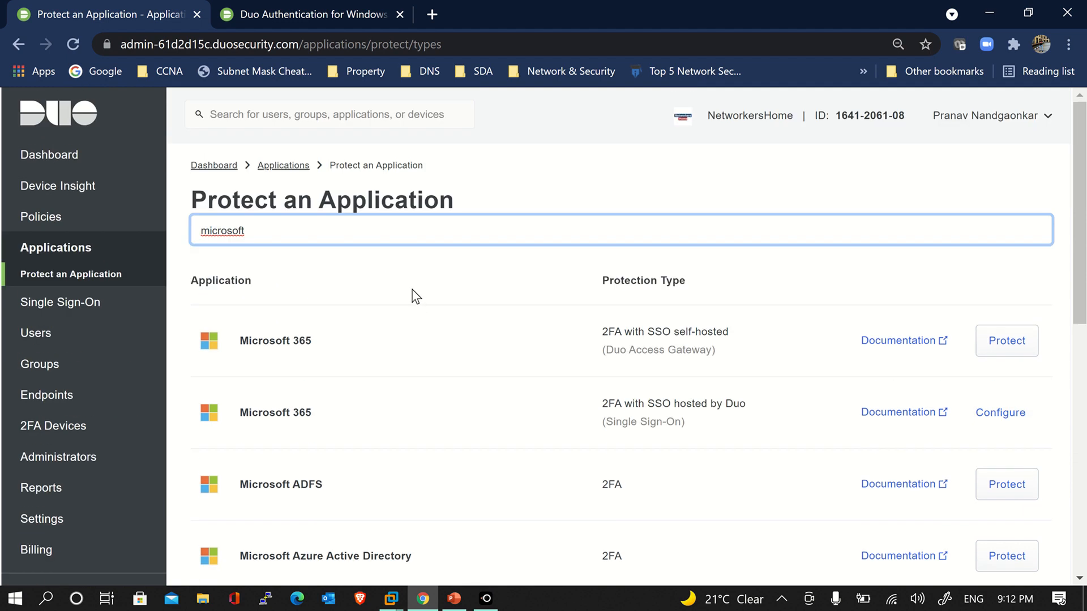
Narrow the filter with 'rdp' and highlight the Microsoft RDP entry
{"action": "type", "text": "rdp"}
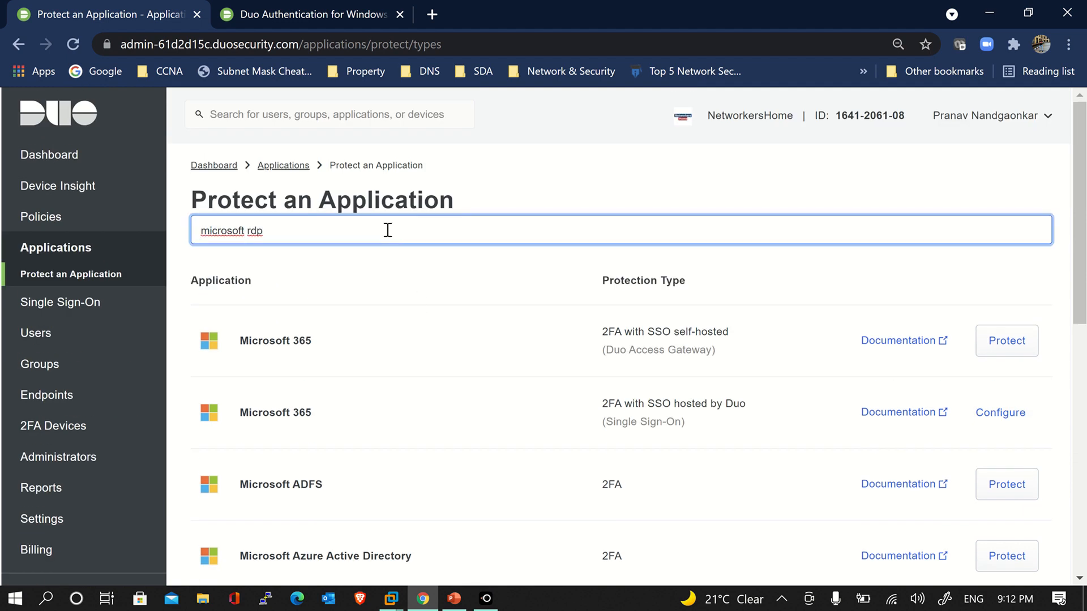
{"action": "scroll", "coordinate": [585, 301], "scroll_direction": "down", "scroll_amount": 6}
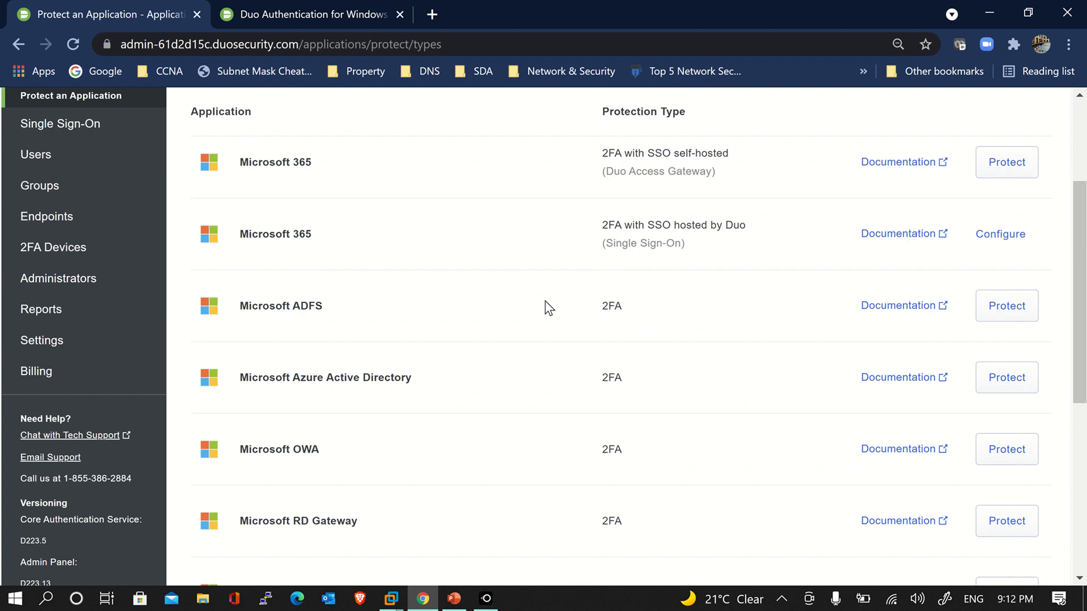
{"action": "scroll", "coordinate": [548, 307], "scroll_direction": "down", "scroll_amount": 4}
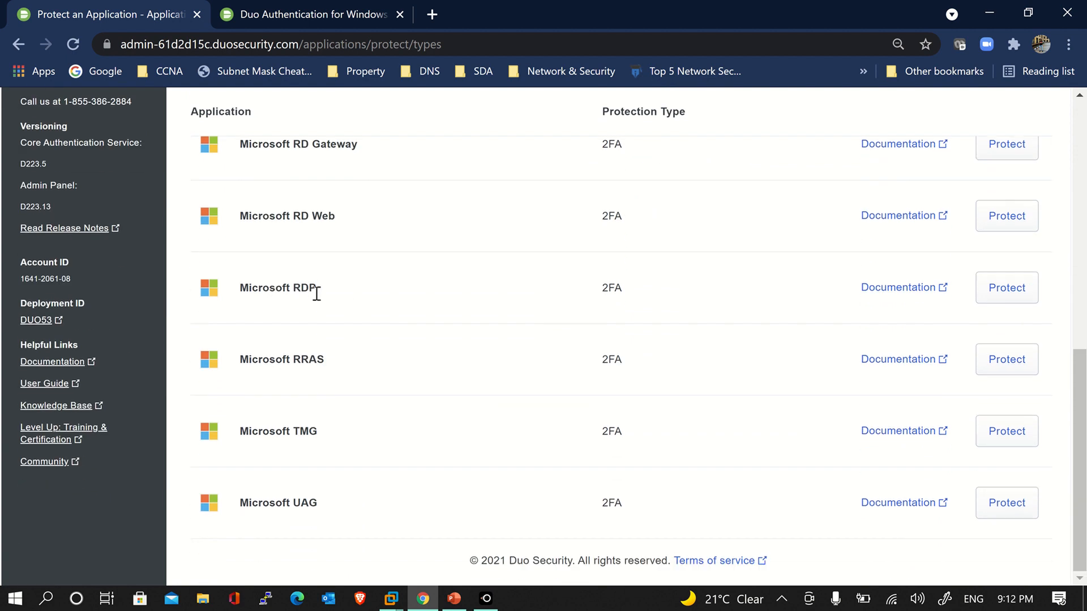
{"action": "left_click_drag", "start_coordinate": [338, 302], "coordinate": [211, 286]}
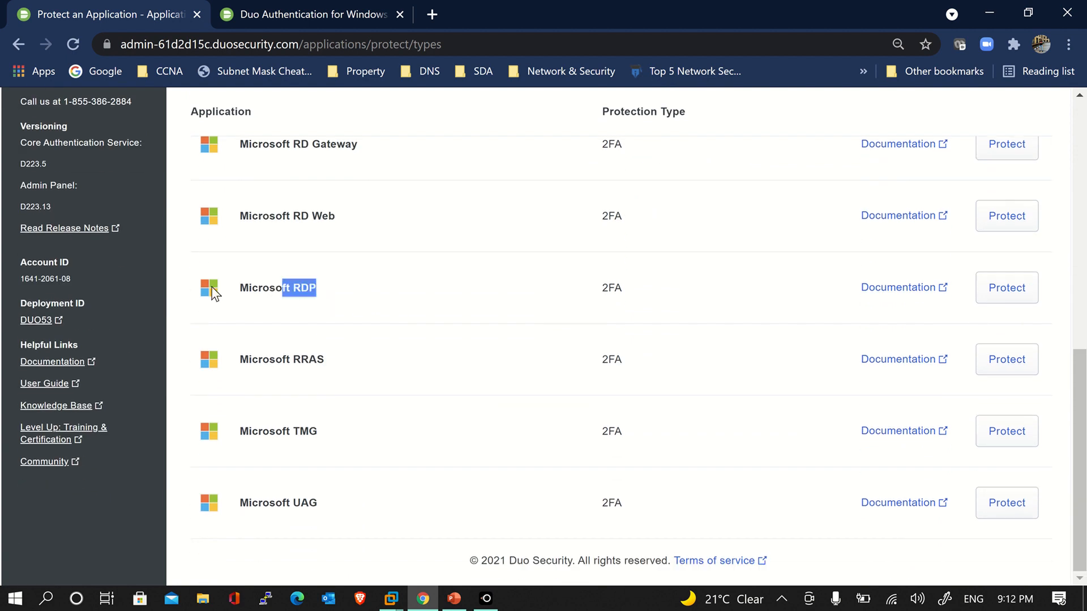
Protect Microsoft RDP and review its success message and Details section
{"action": "left_click", "coordinate": [485, 296]}
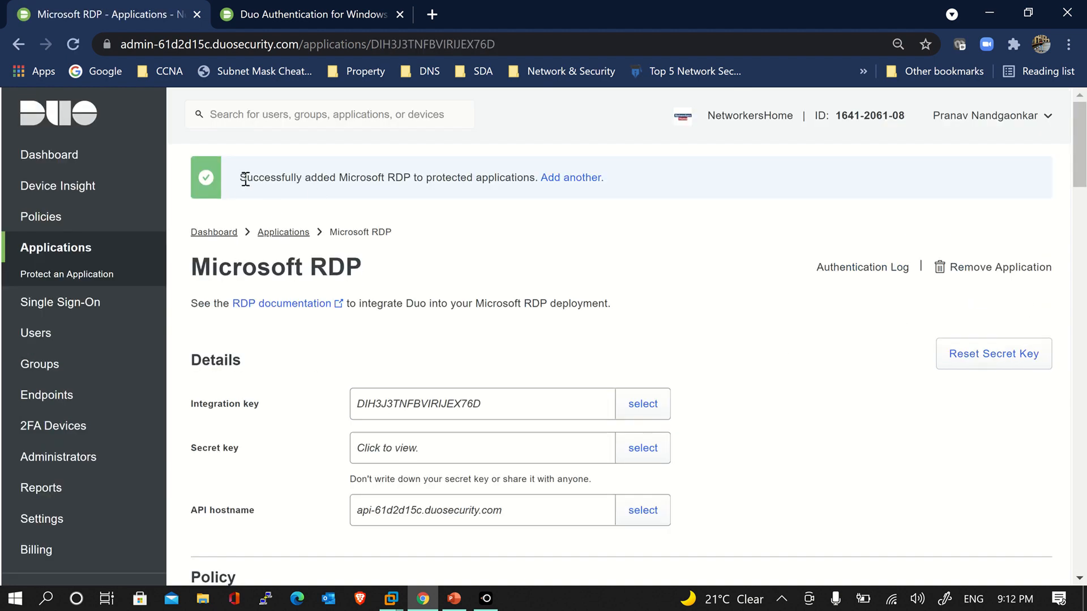
{"action": "left_click_drag", "start_coordinate": [242, 177], "coordinate": [540, 188]}
{"action": "left_click", "coordinate": [506, 244]}
{"action": "scroll", "coordinate": [791, 407], "scroll_direction": "down", "scroll_amount": 3}
{"action": "scroll", "coordinate": [764, 401], "scroll_direction": "up", "scroll_amount": 2}
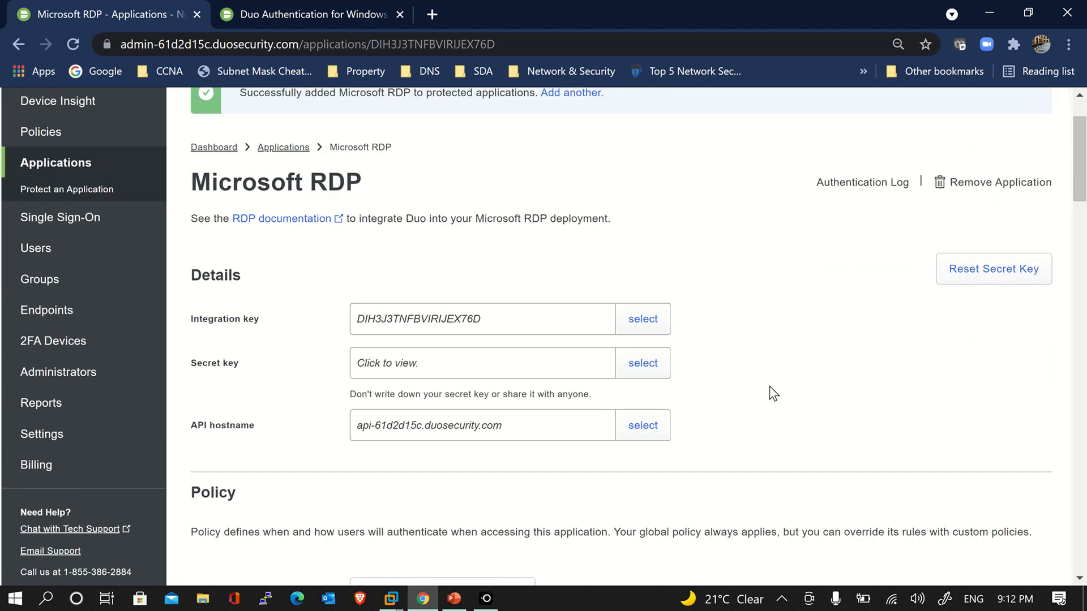
{"action": "scroll", "coordinate": [769, 391], "scroll_direction": "up", "scroll_amount": 1}
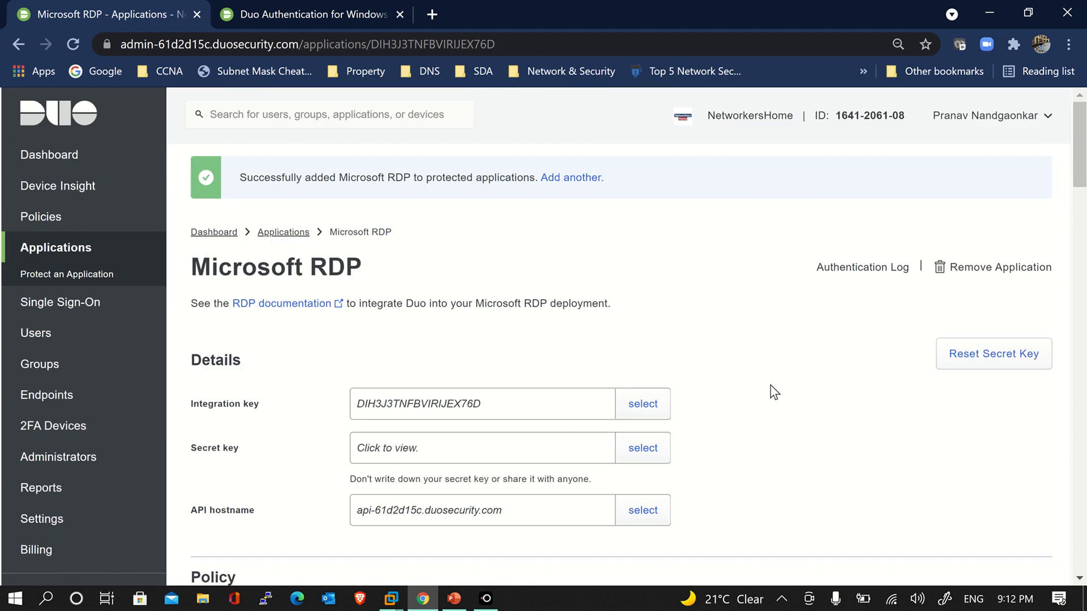
{"action": "scroll", "coordinate": [774, 392], "scroll_direction": "down", "scroll_amount": 1}
{"action": "scroll", "coordinate": [774, 392], "scroll_direction": "down", "scroll_amount": 1}
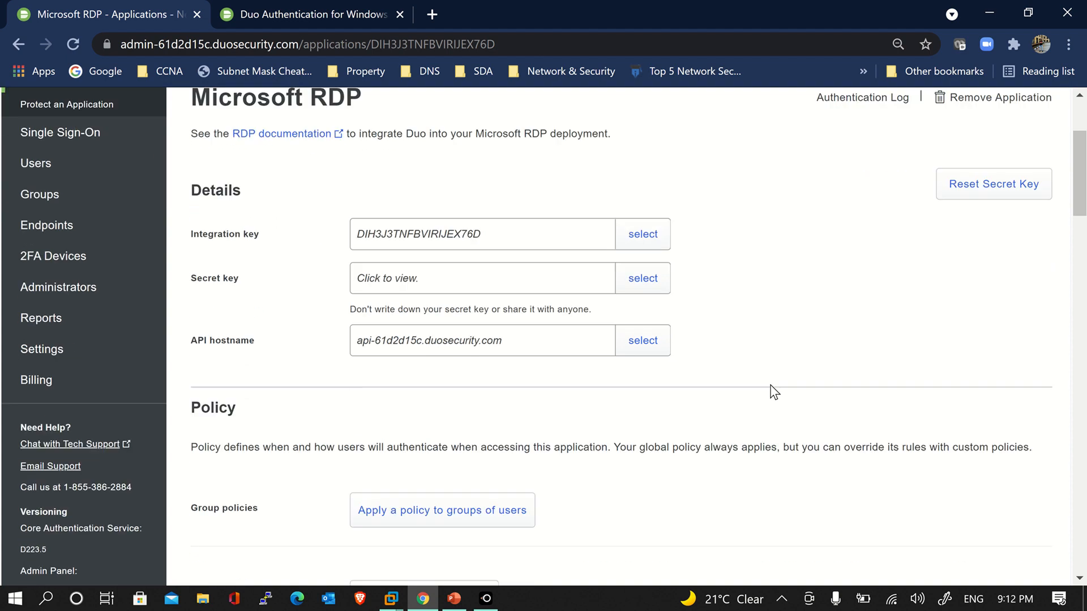
{"action": "scroll", "coordinate": [774, 392], "scroll_direction": "up", "scroll_amount": 2}
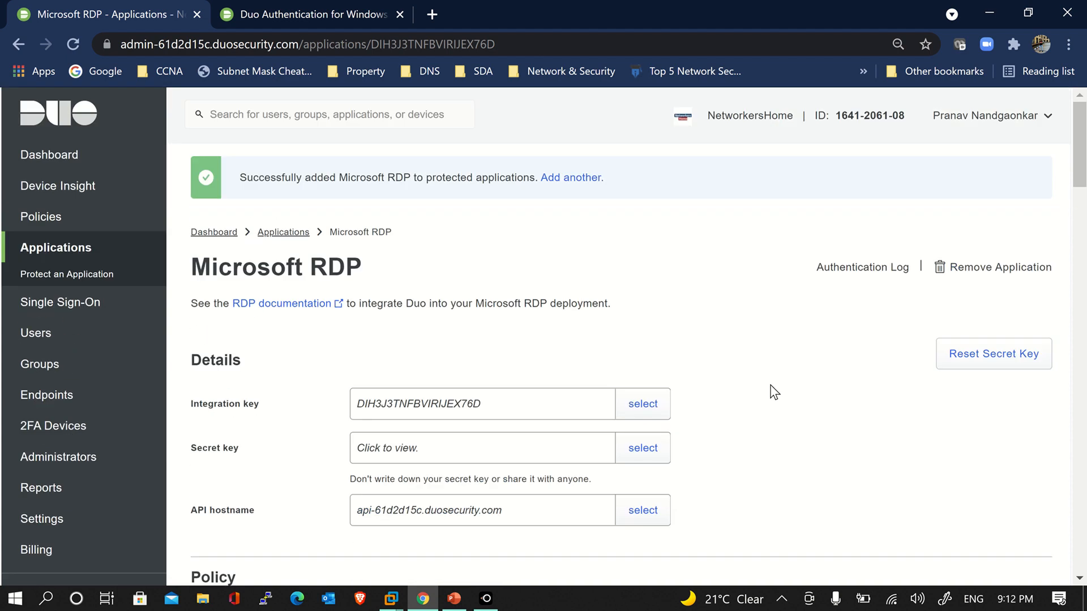
Power on the Windows 10 Client VM, answering Yes to the sata0:1 prompt and dismissing the device warning
{"action": "mouse_move", "coordinate": [391, 599]}
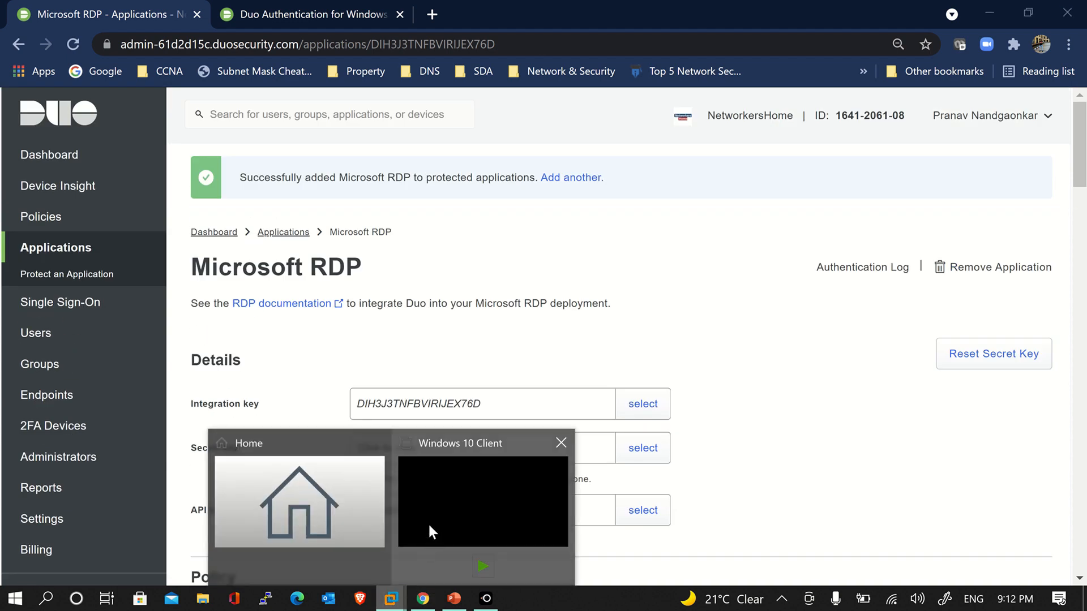
{"action": "left_click", "coordinate": [426, 522]}
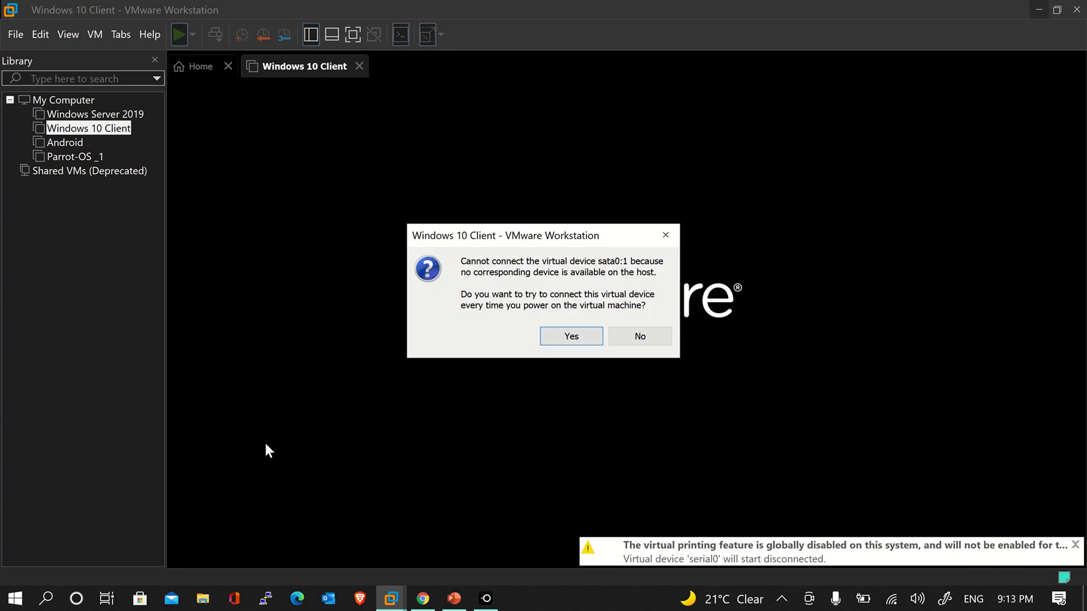
{"action": "left_click", "coordinate": [579, 334]}
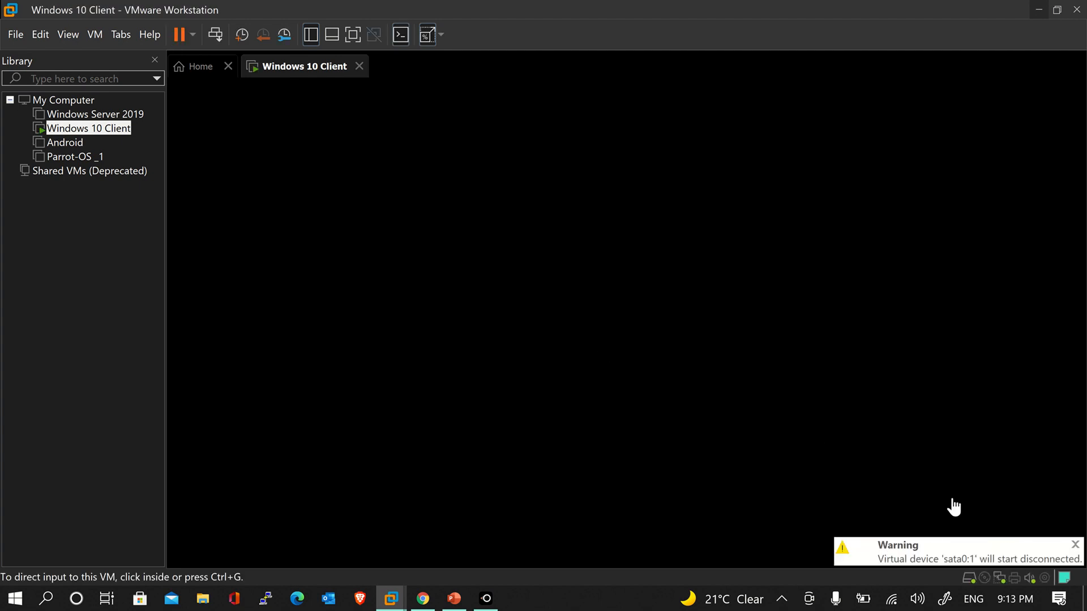
{"action": "left_click", "coordinate": [1075, 545]}
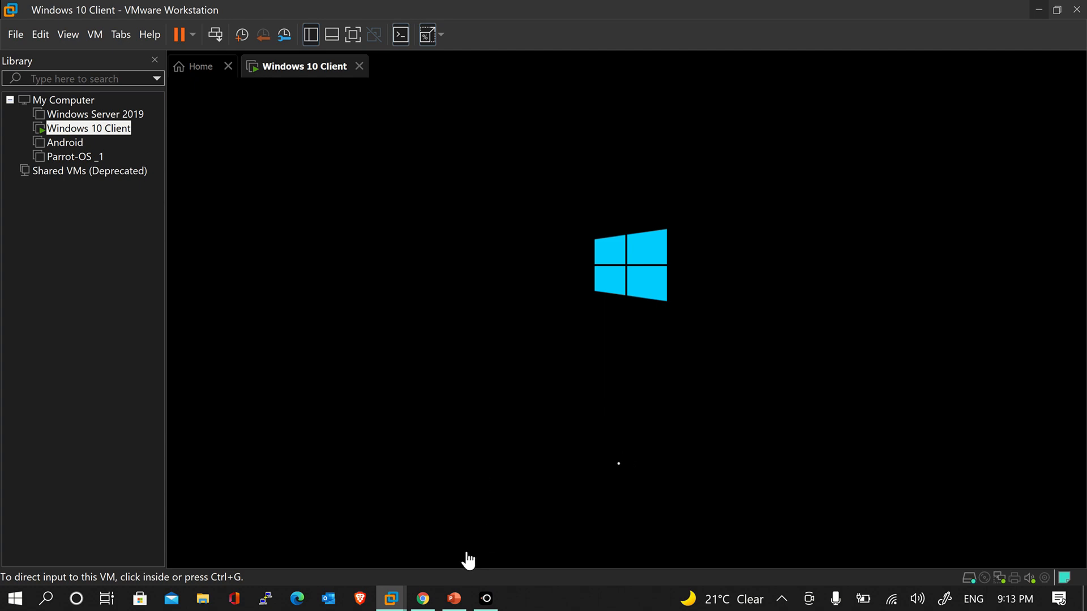
{"action": "left_click", "coordinate": [423, 598]}
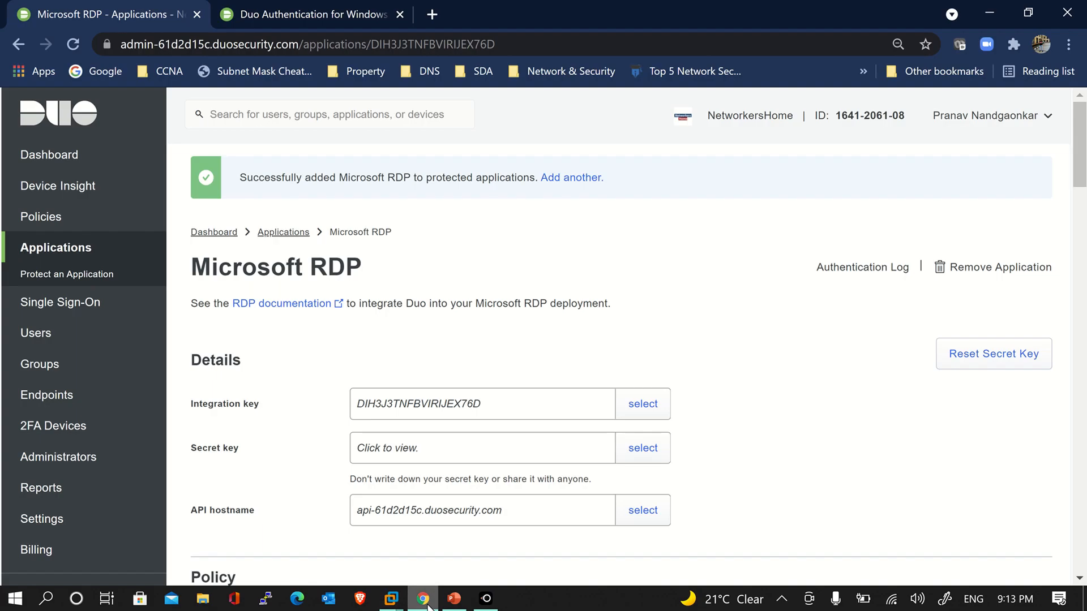
Switch to the Duo Authentication for Windows documentation tab
{"action": "left_click", "coordinate": [312, 21]}
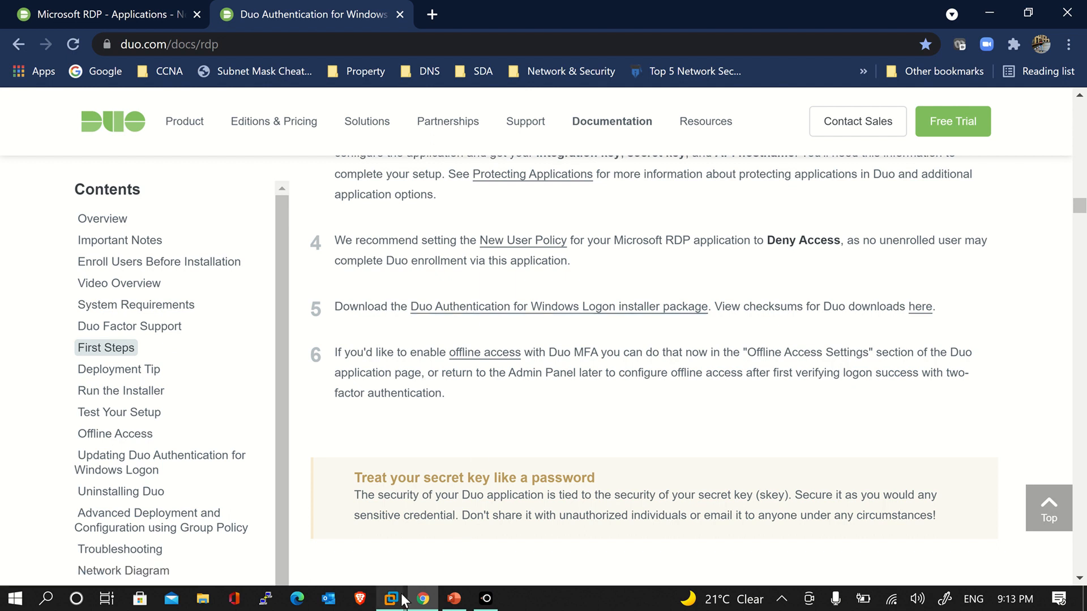
Sign in to the Windows 10 Client VM with its account password, then return to the browser
{"action": "mouse_move", "coordinate": [399, 599]}
{"action": "left_click", "coordinate": [427, 527]}
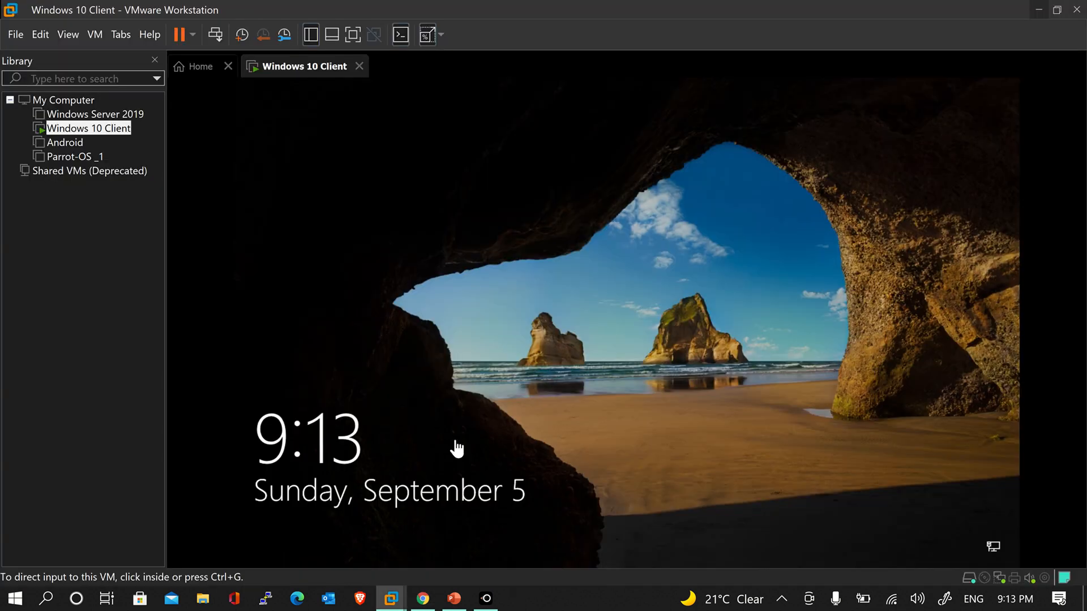
{"action": "left_click", "coordinate": [572, 449]}
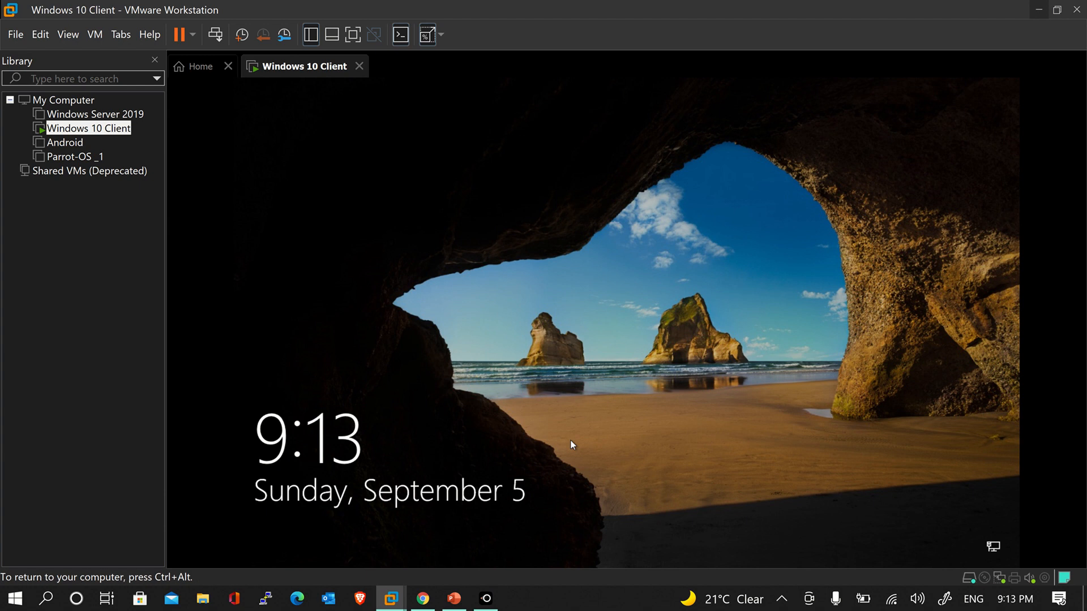
{"action": "left_click", "coordinate": [572, 445]}
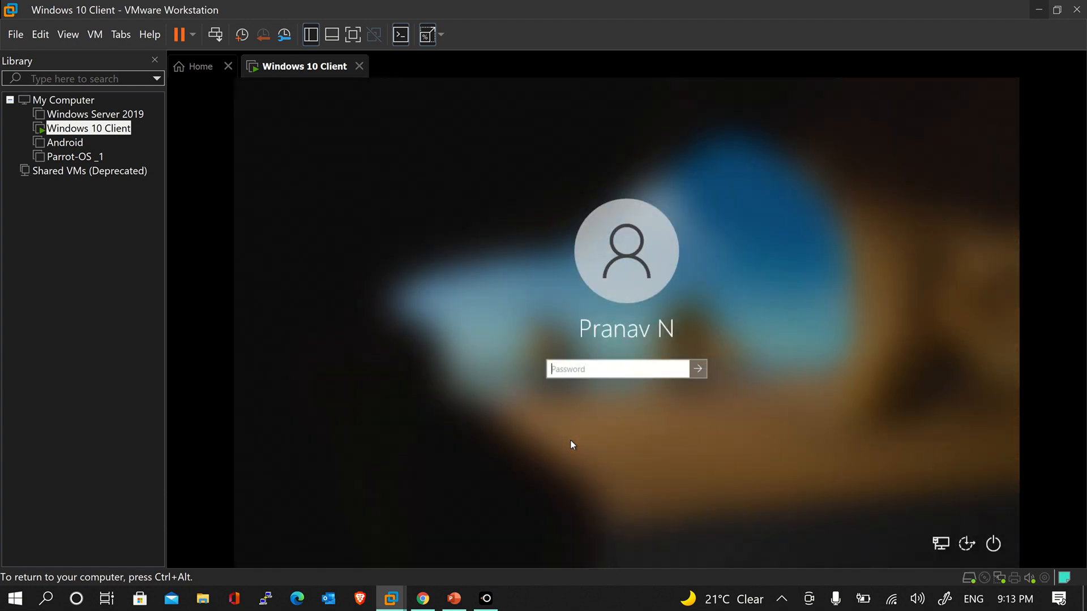
{"action": "type", "text": "************"}
{"action": "key", "text": "Return"}
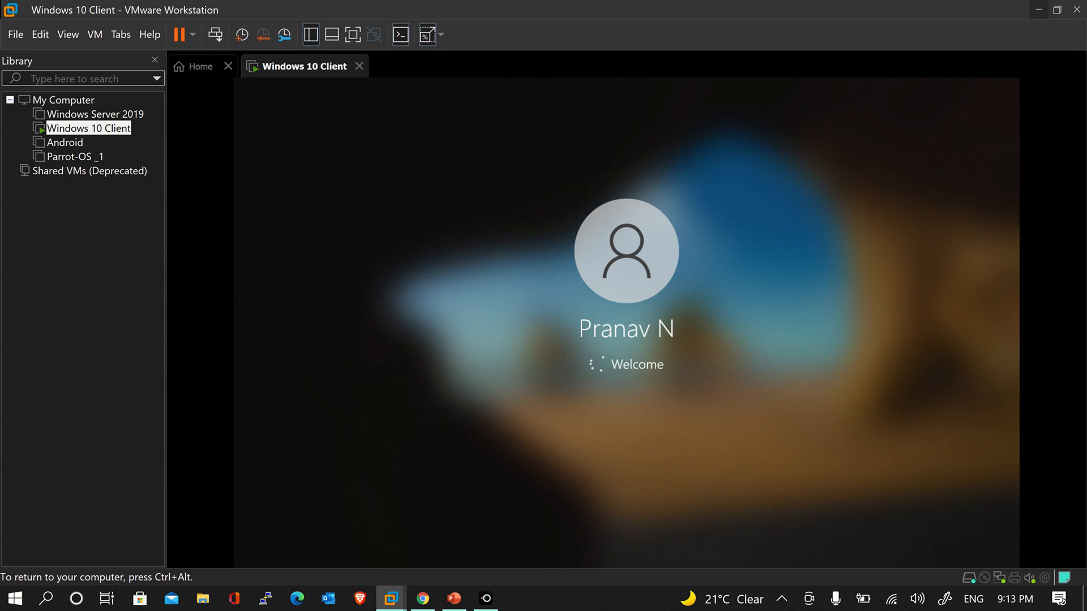
{"action": "key", "text": "ctrl+alt"}
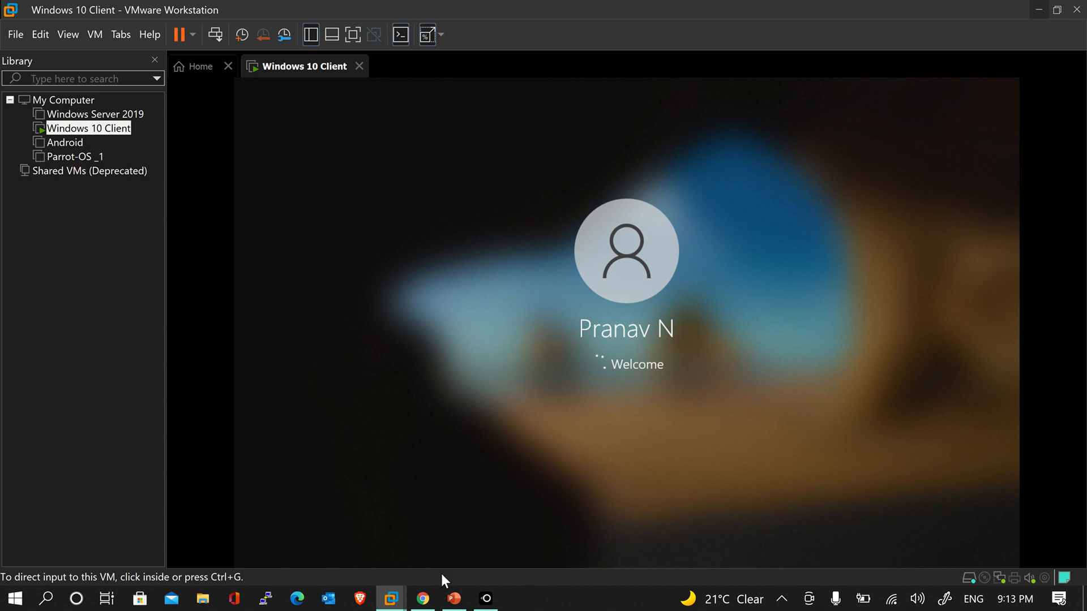
{"action": "left_click", "coordinate": [423, 599]}
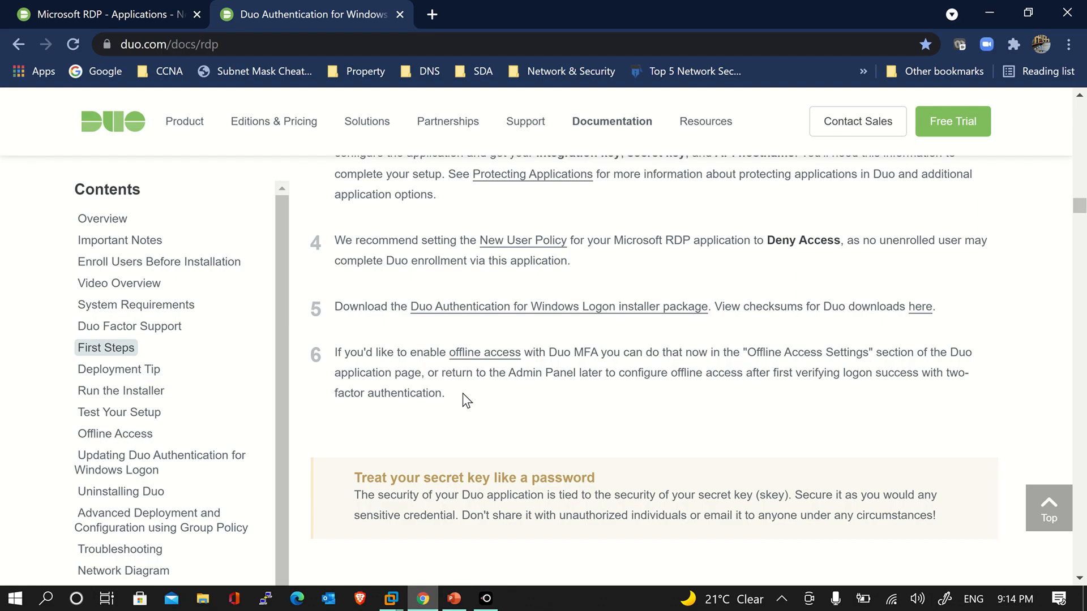
Review the Microsoft RDP application details, pointing out the integration key
{"action": "left_click", "coordinate": [141, 17]}
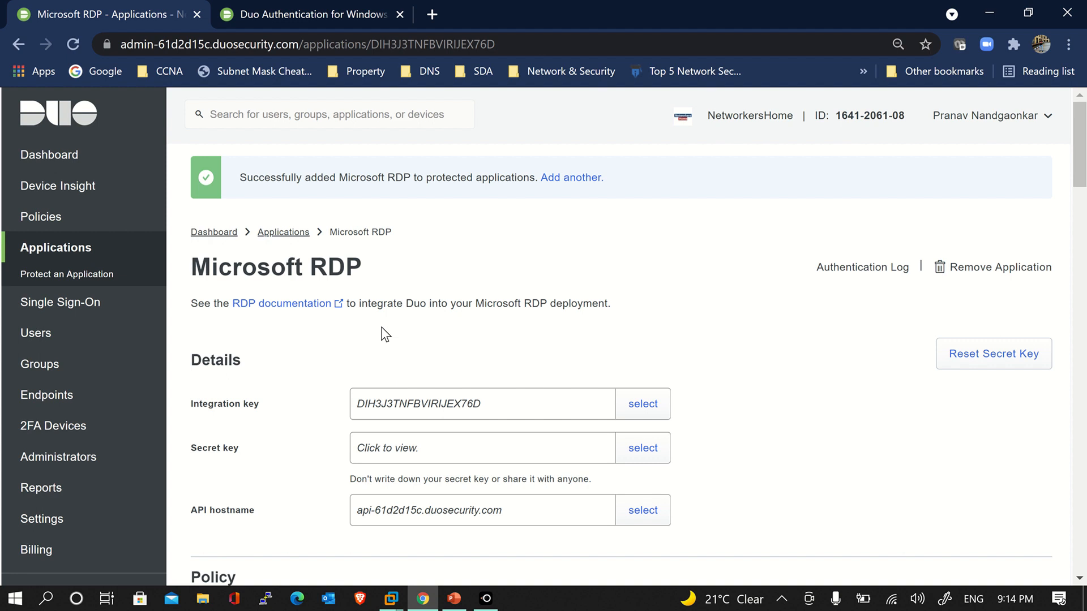
{"action": "left_click", "coordinate": [365, 401]}
{"action": "left_click_drag", "start_coordinate": [190, 363], "coordinate": [260, 365]}
{"action": "left_click", "coordinate": [259, 365]}
{"action": "scroll", "coordinate": [327, 406], "scroll_direction": "down", "scroll_amount": 1}
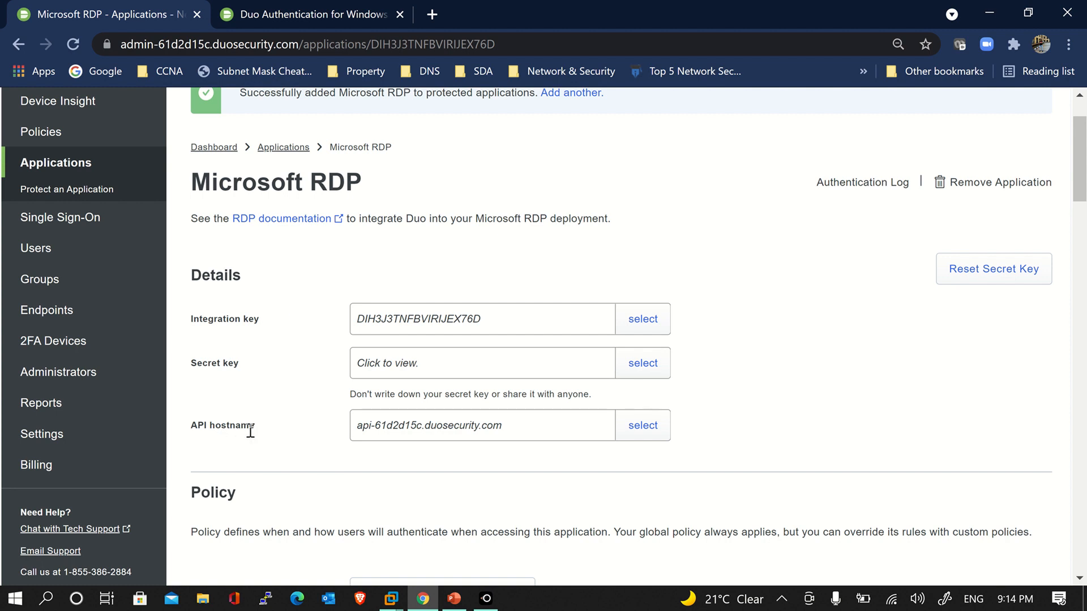
{"action": "scroll", "coordinate": [279, 446], "scroll_direction": "up", "scroll_amount": 1}
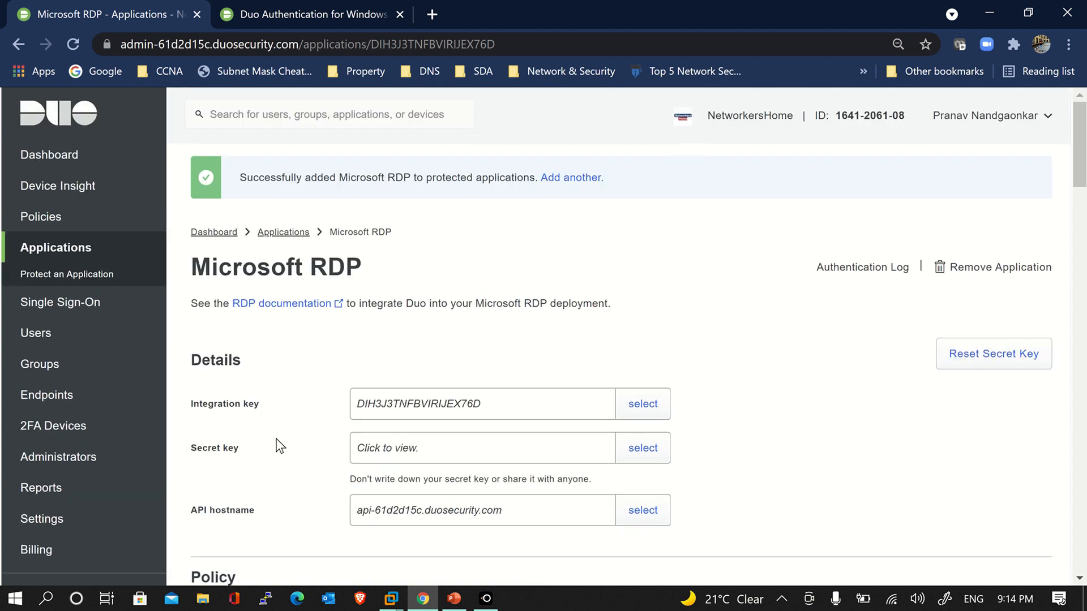
{"action": "left_click", "coordinate": [362, 409]}
Bring the Windows 10 Client VM forward from the VMware taskbar preview
{"action": "mouse_move", "coordinate": [469, 599]}
{"action": "left_click", "coordinate": [391, 599]}
{"action": "left_click", "coordinate": [450, 515]}
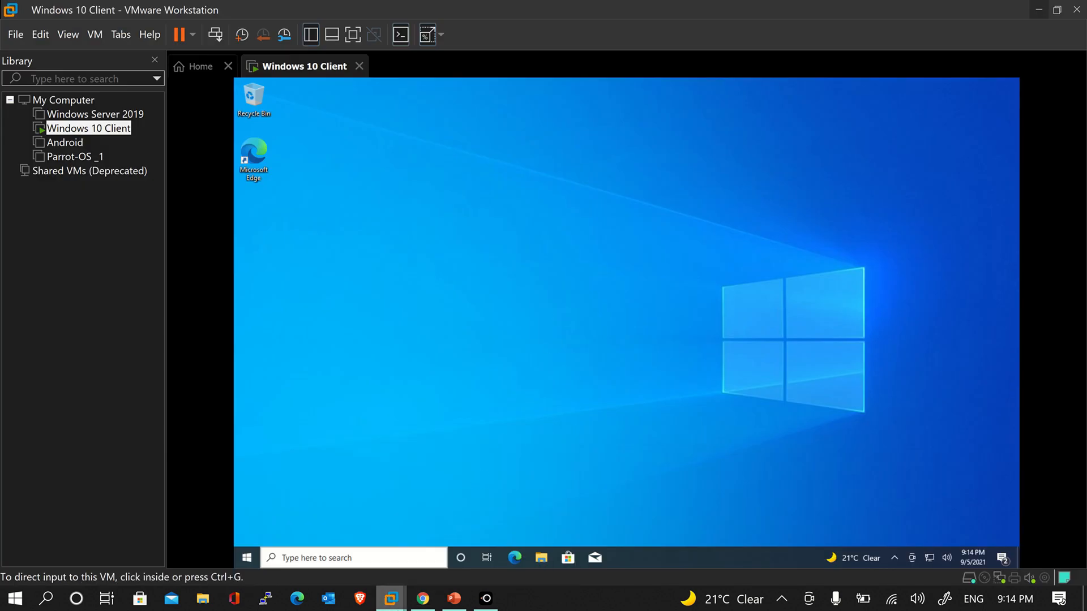
Open the VM's Downloads folder and check the docs' installer download instruction
{"action": "left_click", "coordinate": [545, 563]}
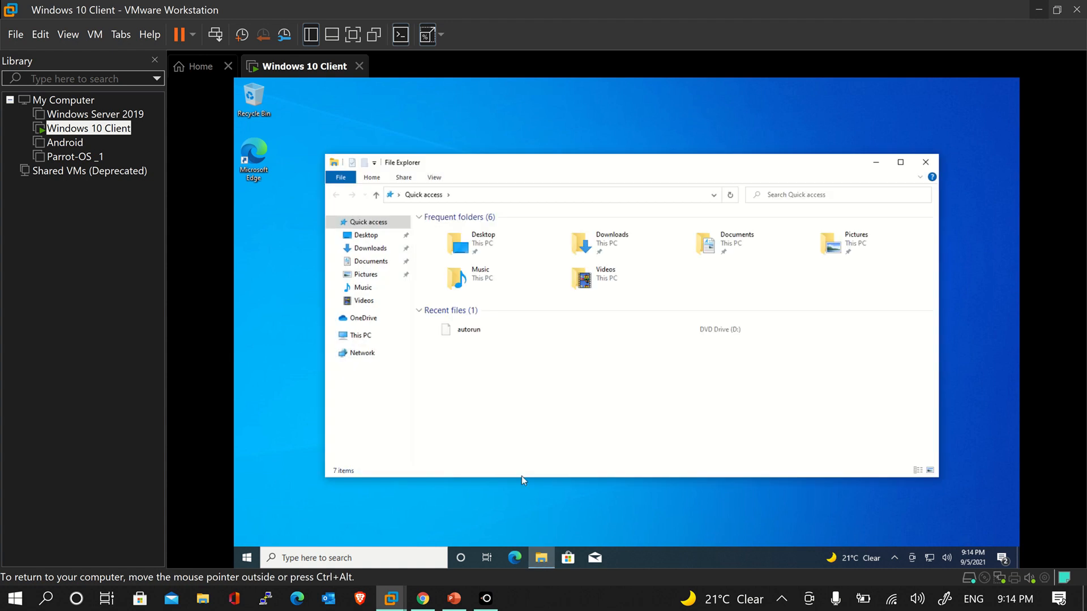
{"action": "left_click", "coordinate": [380, 249]}
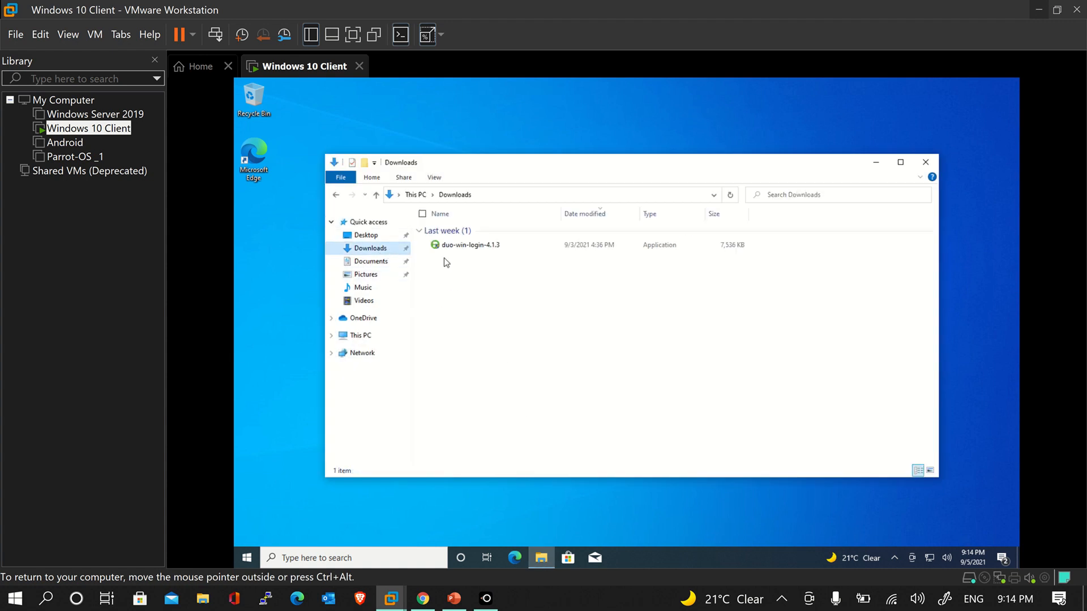
{"action": "left_click", "coordinate": [422, 599]}
{"action": "left_click", "coordinate": [304, 17]}
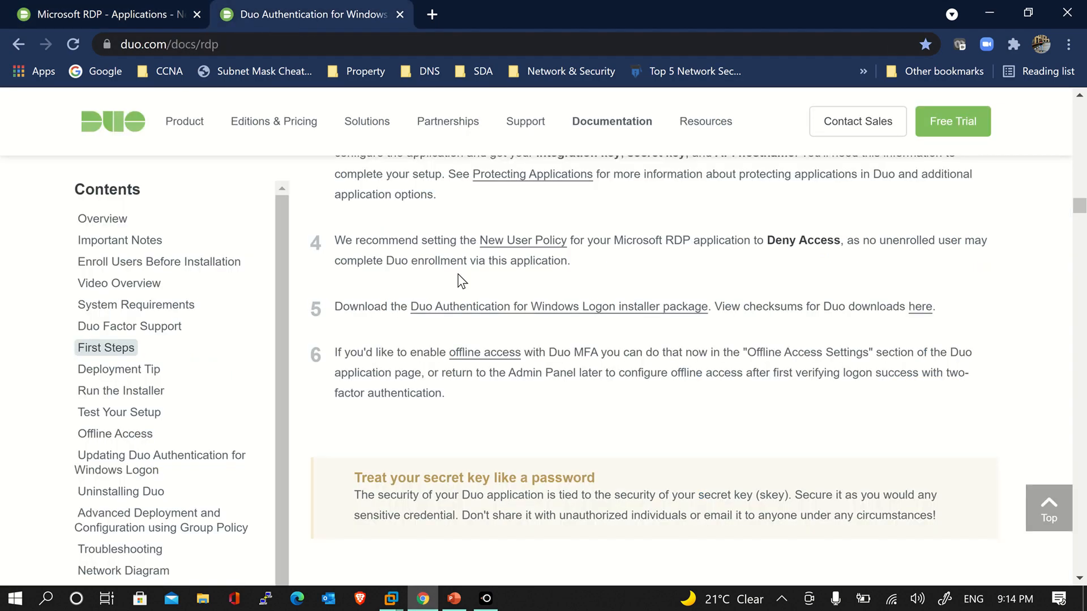
{"action": "left_click_drag", "start_coordinate": [400, 307], "coordinate": [733, 312]}
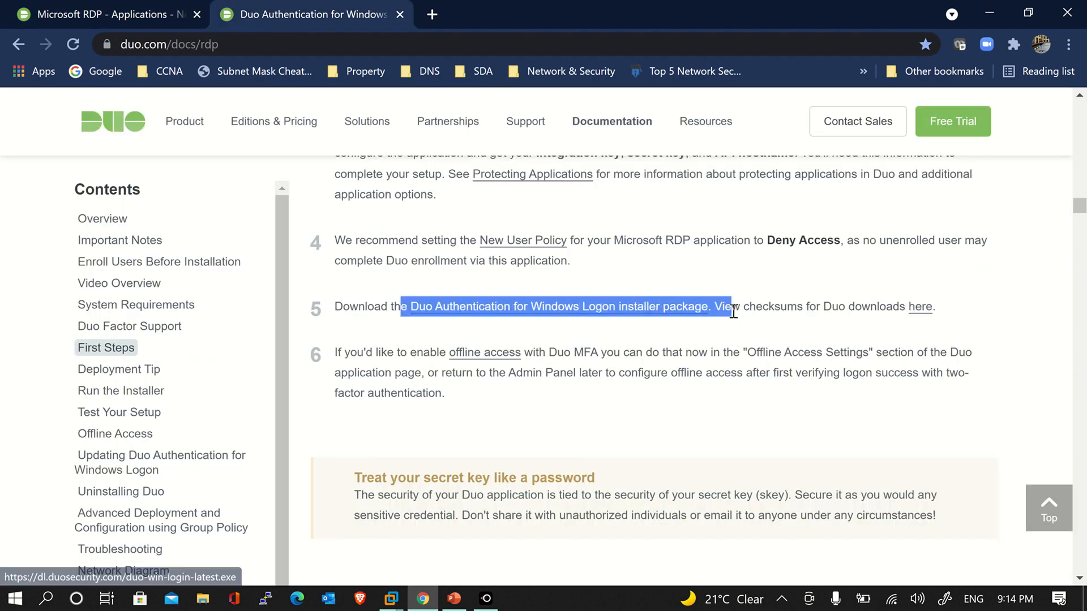
{"action": "left_click", "coordinate": [716, 321]}
Launch duo-win-login-4.1.3, allow it through UAC, and pass the welcome page
{"action": "mouse_move", "coordinate": [405, 599]}
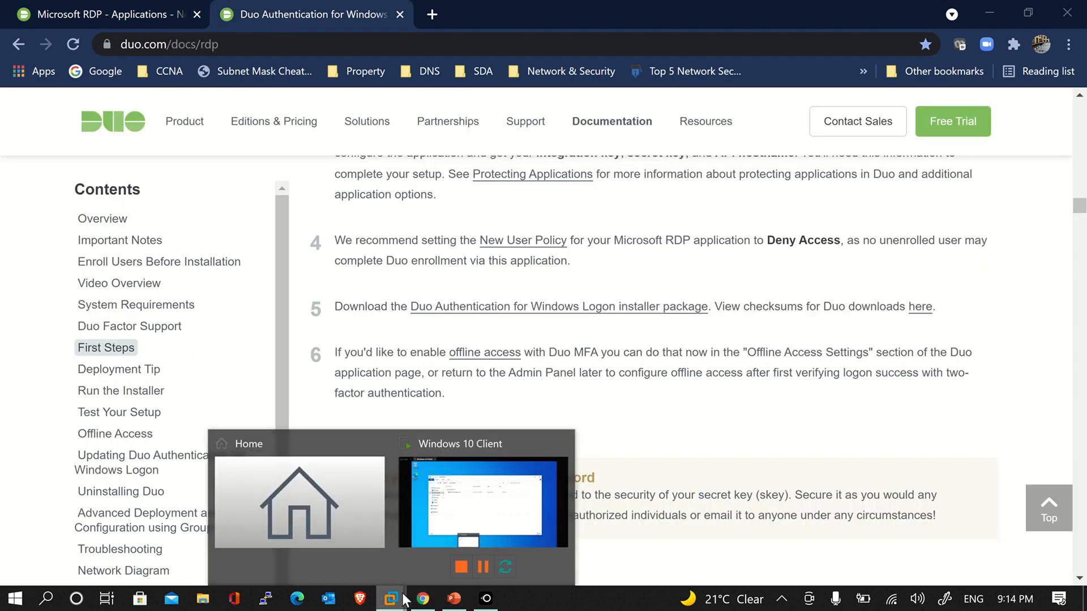
{"action": "left_click", "coordinate": [452, 512]}
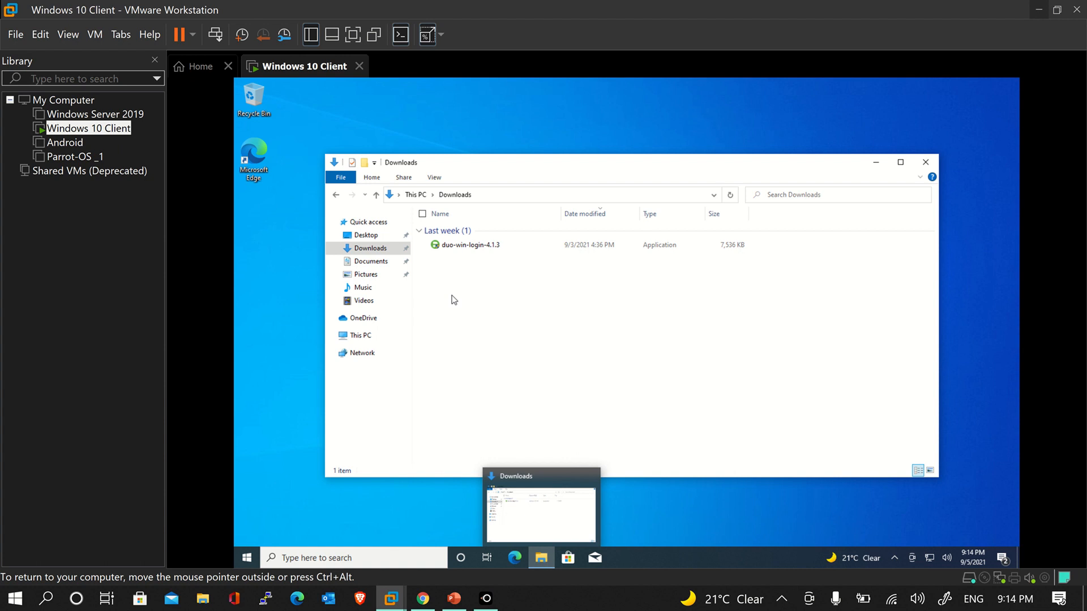
{"action": "double_click", "coordinate": [454, 247]}
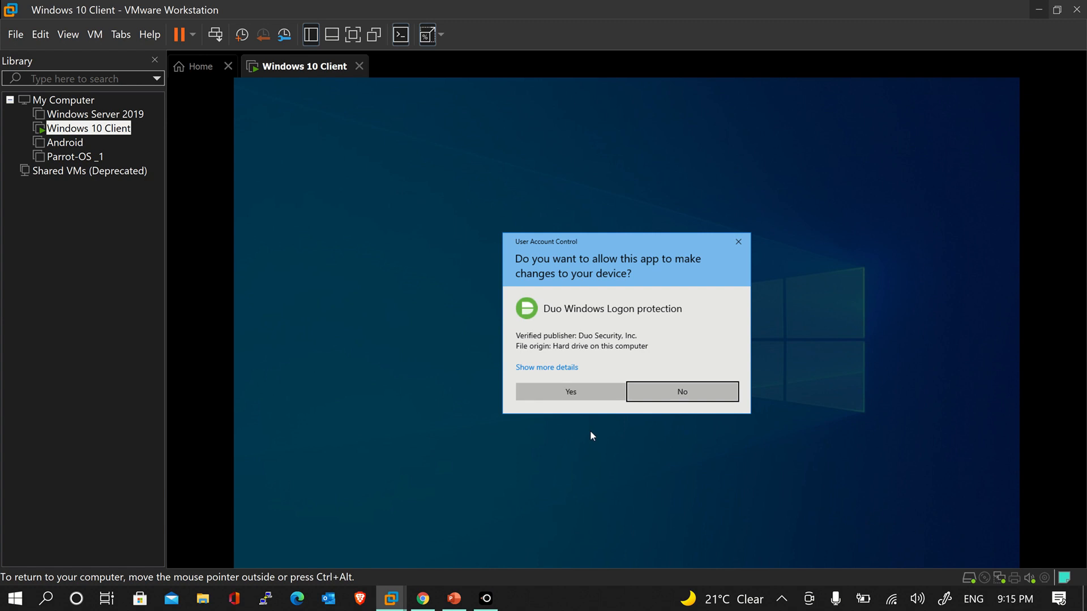
{"action": "left_click", "coordinate": [598, 388]}
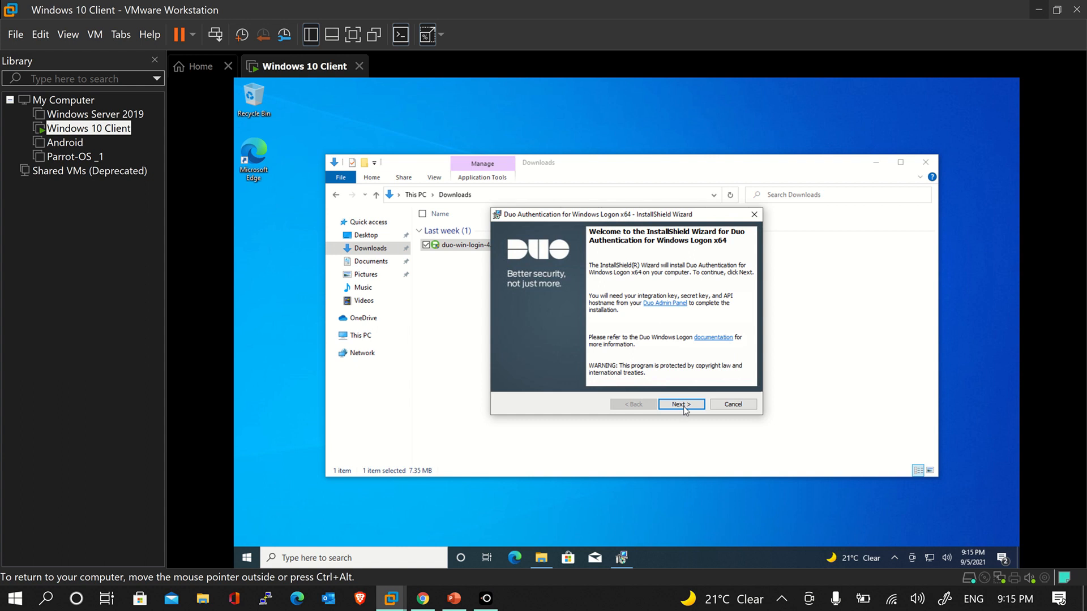
{"action": "left_click", "coordinate": [876, 162]}
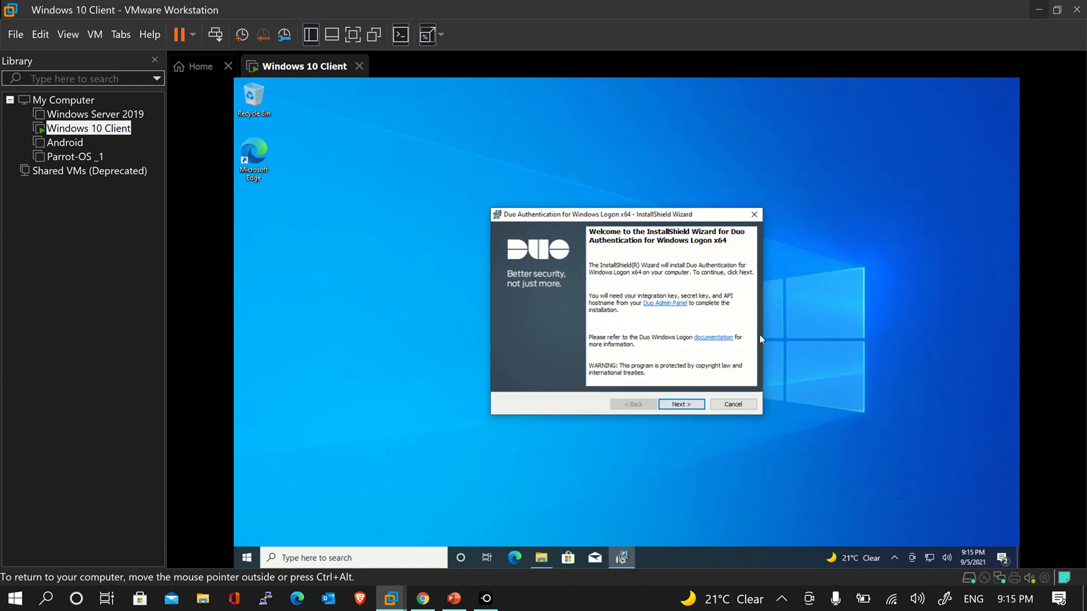
{"action": "left_click", "coordinate": [681, 405]}
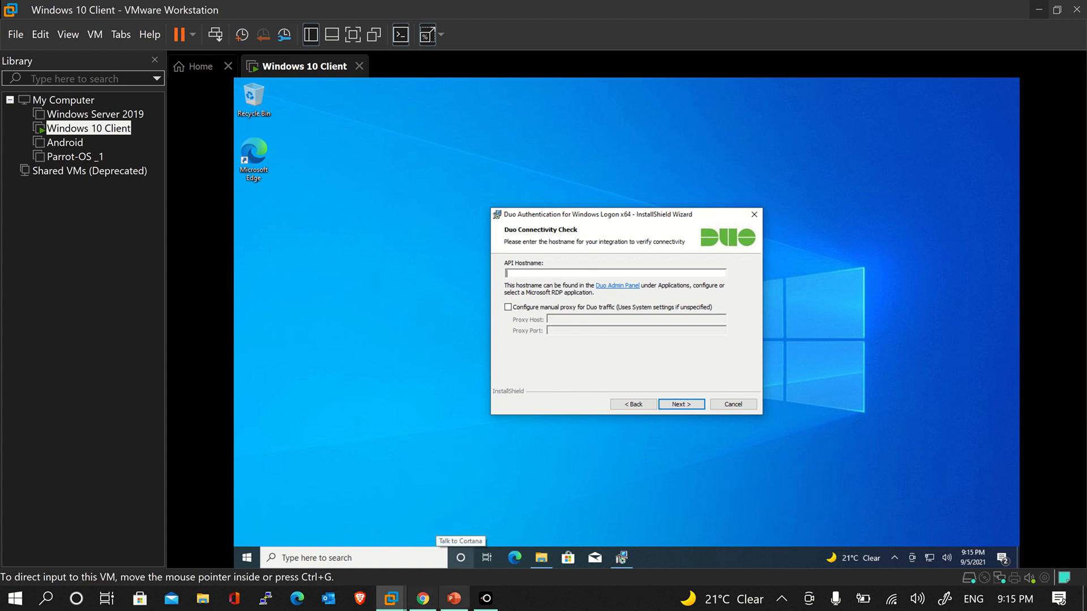
Copy the API hostname from the Microsoft RDP page into the installer and run the connectivity check
{"action": "left_click", "coordinate": [424, 600]}
{"action": "left_click", "coordinate": [39, 14]}
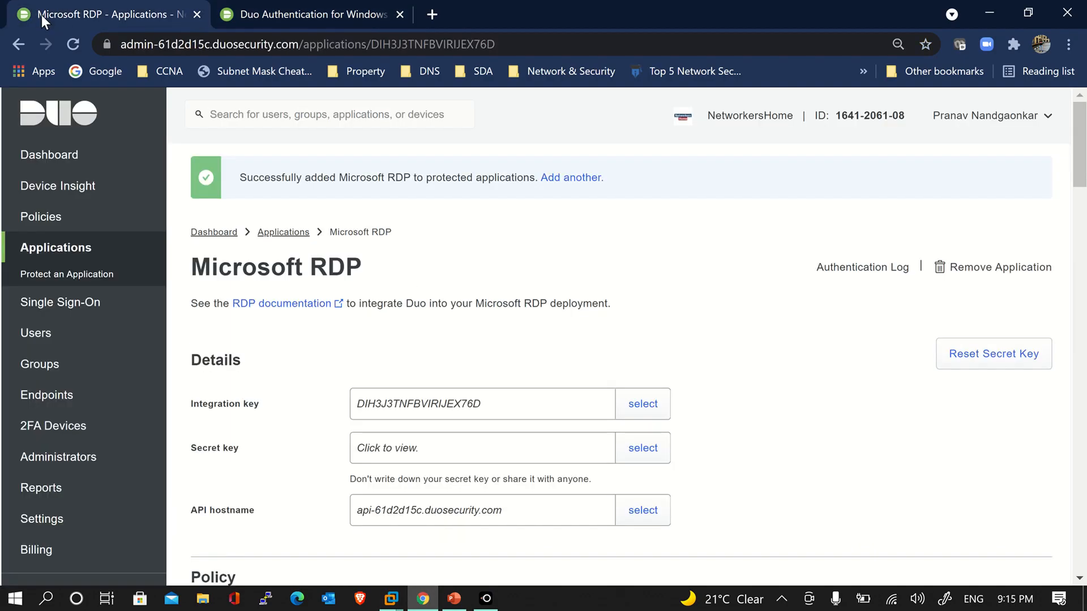
{"action": "left_click", "coordinate": [618, 516]}
{"action": "key", "text": "ctrl+c"}
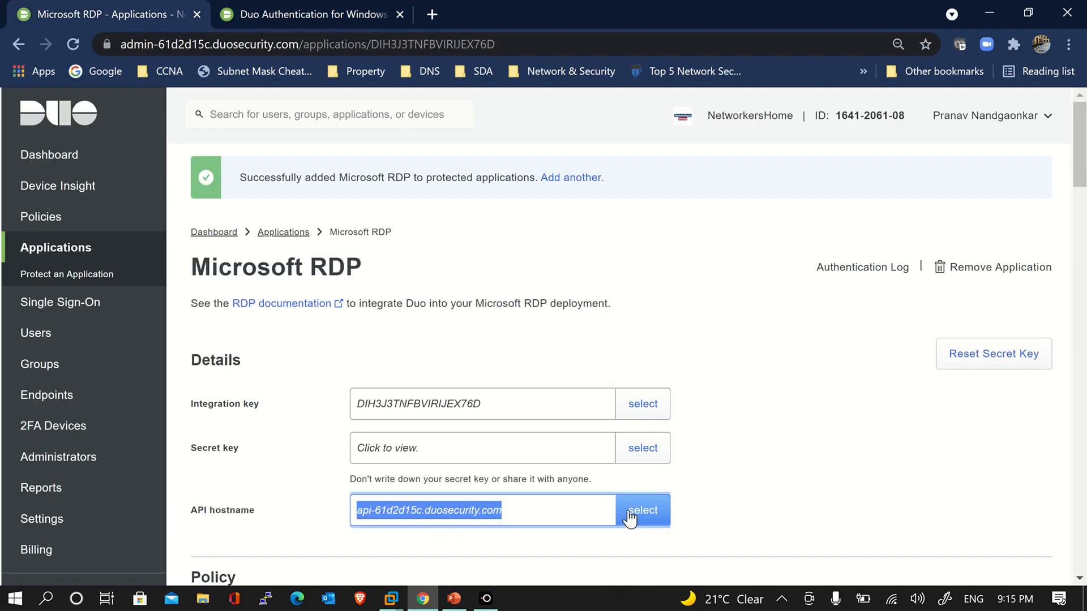
{"action": "left_click", "coordinate": [455, 599]}
{"action": "left_click", "coordinate": [454, 599]}
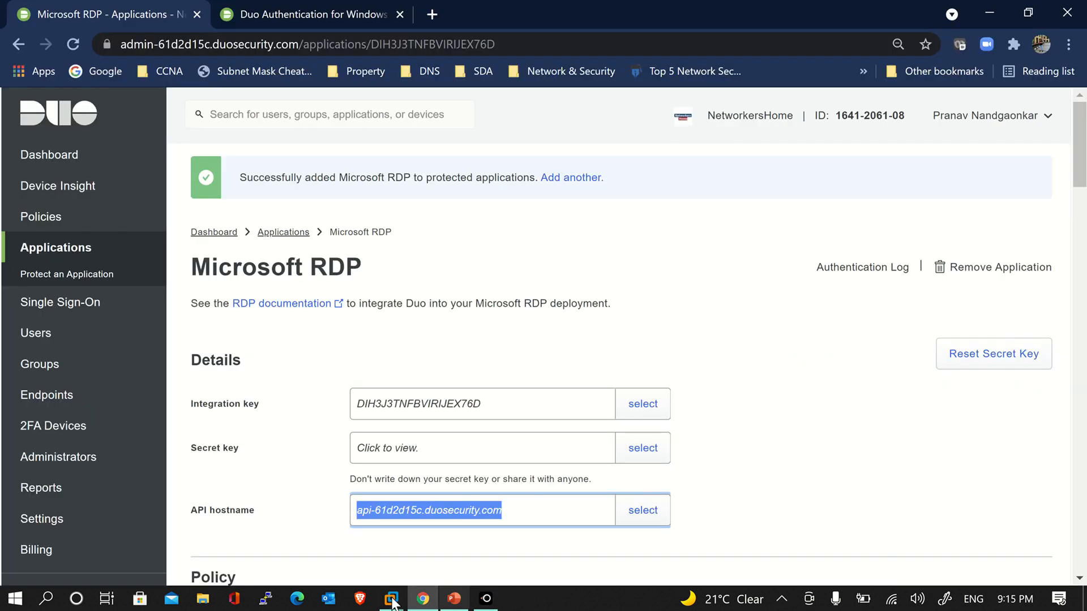
{"action": "mouse_move", "coordinate": [390, 599]}
{"action": "left_click", "coordinate": [462, 509]}
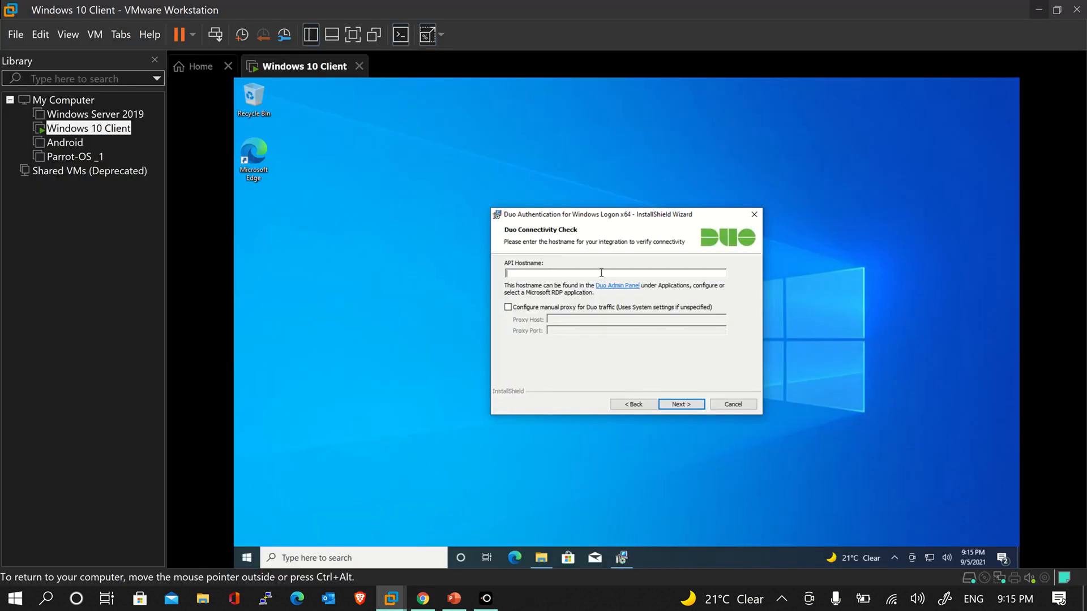
{"action": "key", "text": "ctrl+v"}
{"action": "left_click", "coordinate": [682, 405]}
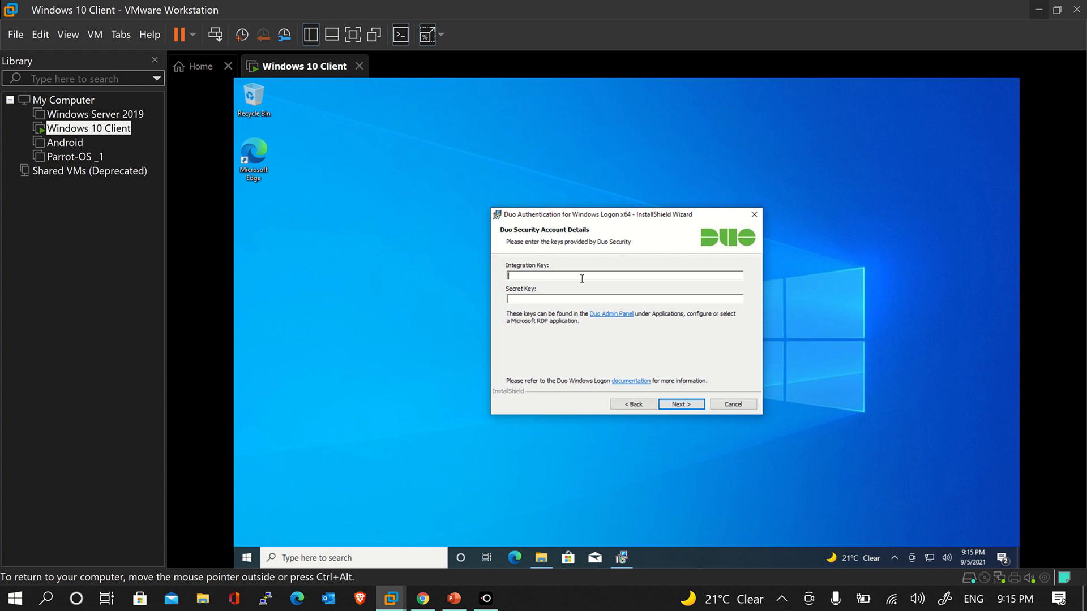
Copy the integration key from the admin panel into the installer
{"action": "left_click", "coordinate": [423, 598]}
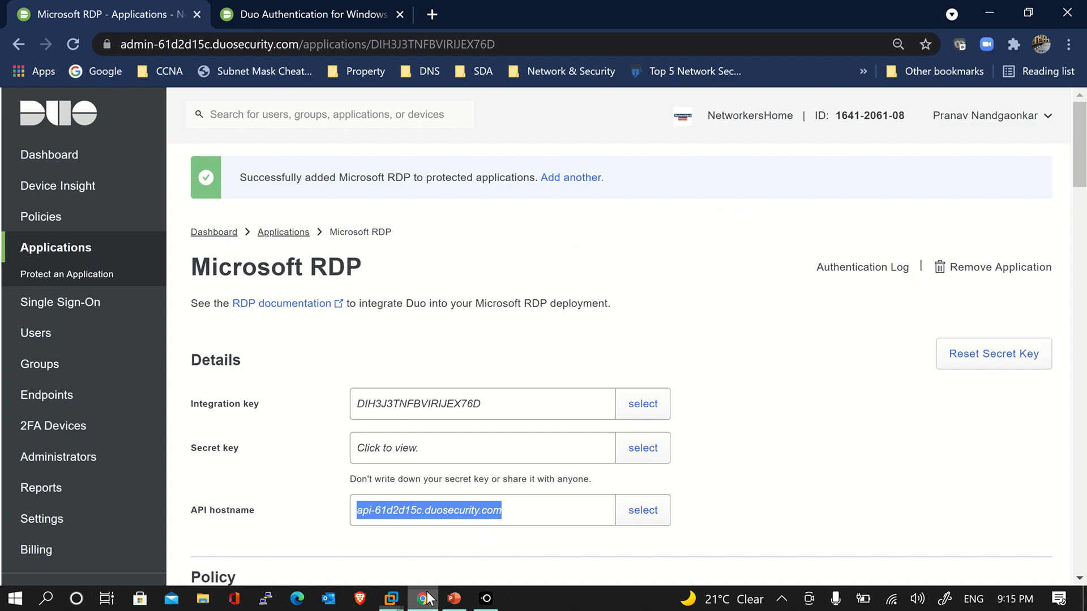
{"action": "left_click", "coordinate": [596, 347]}
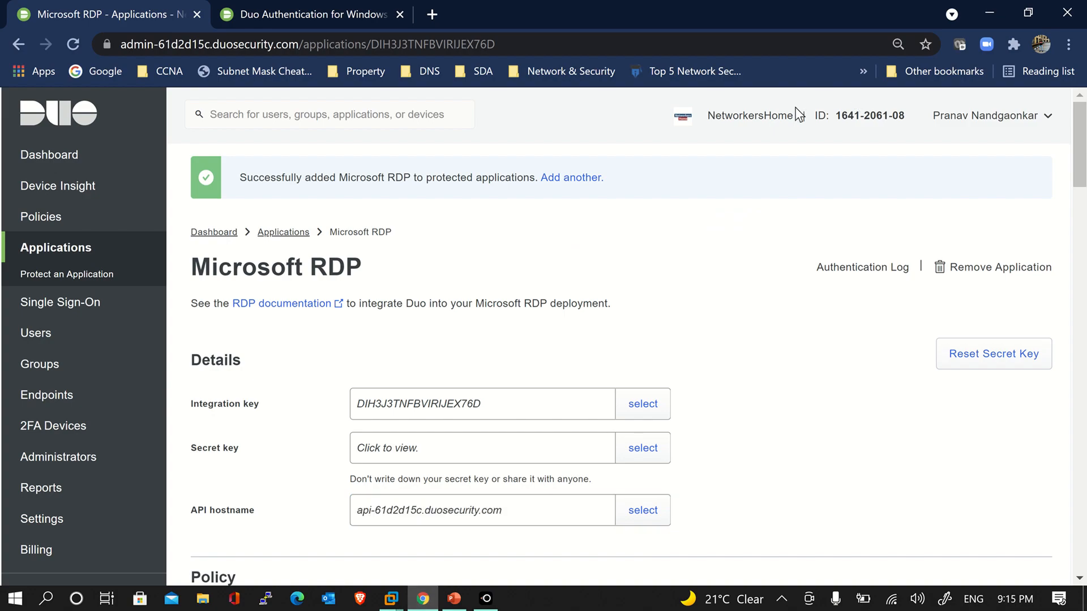
{"action": "triple_click", "coordinate": [953, 120]}
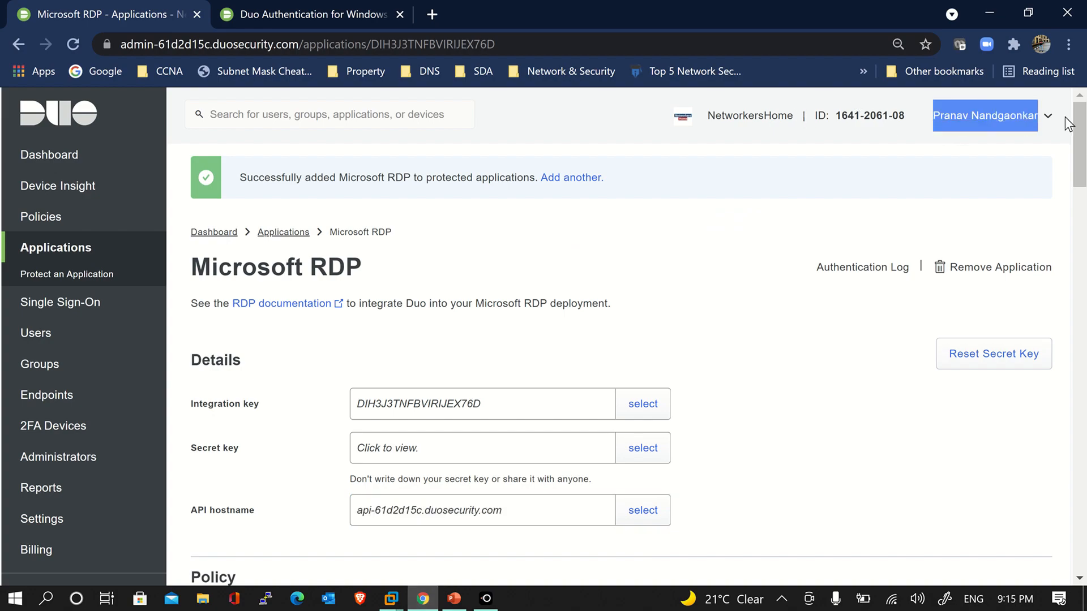
{"action": "left_click", "coordinate": [695, 453]}
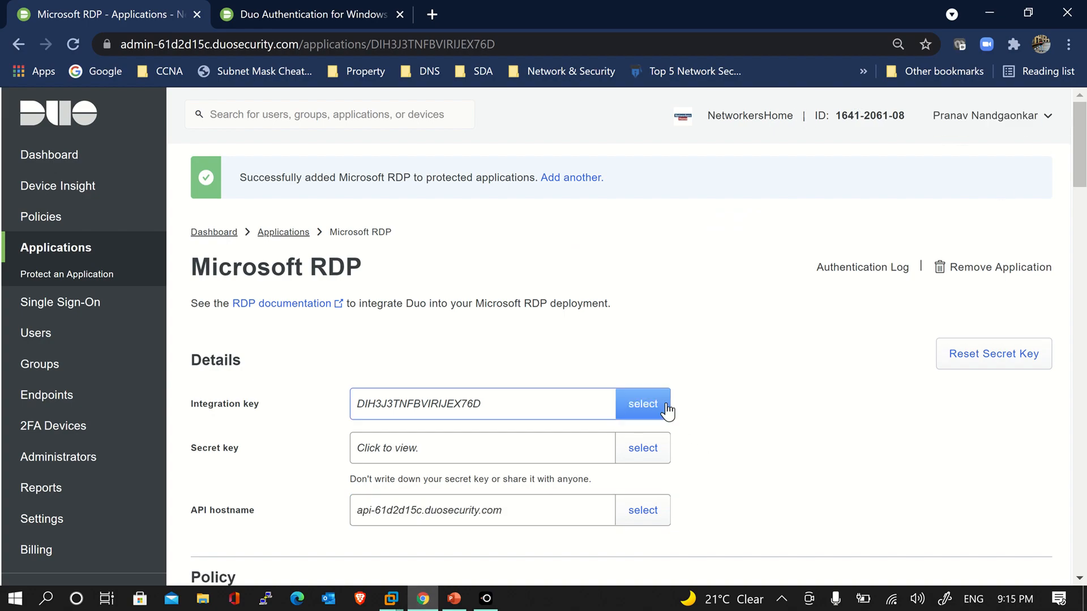
{"action": "left_click", "coordinate": [667, 408]}
{"action": "key", "text": "ctrl+c"}
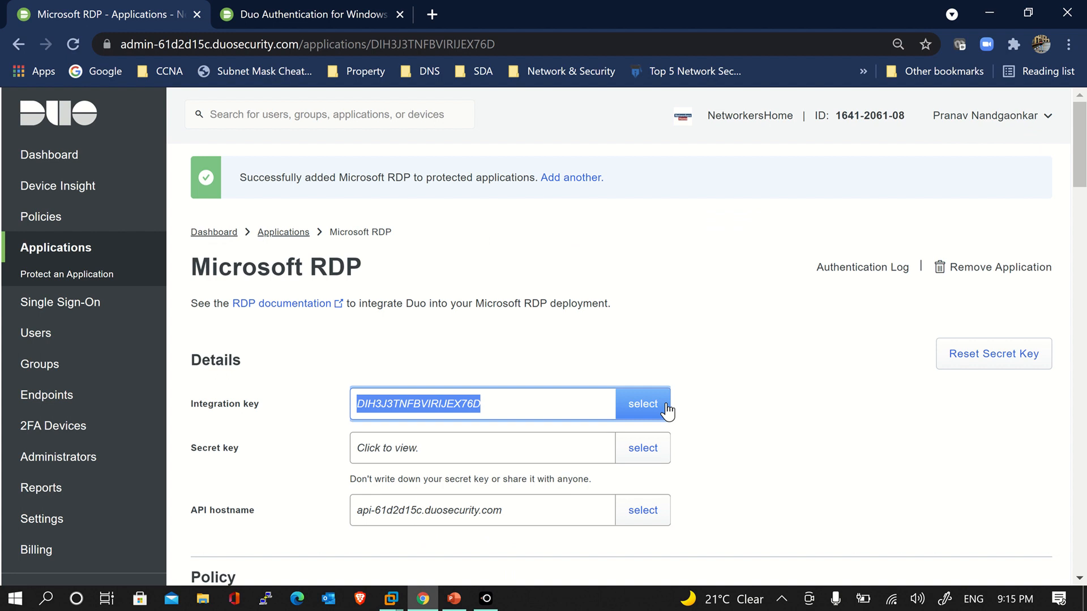
{"action": "left_click", "coordinate": [403, 599]}
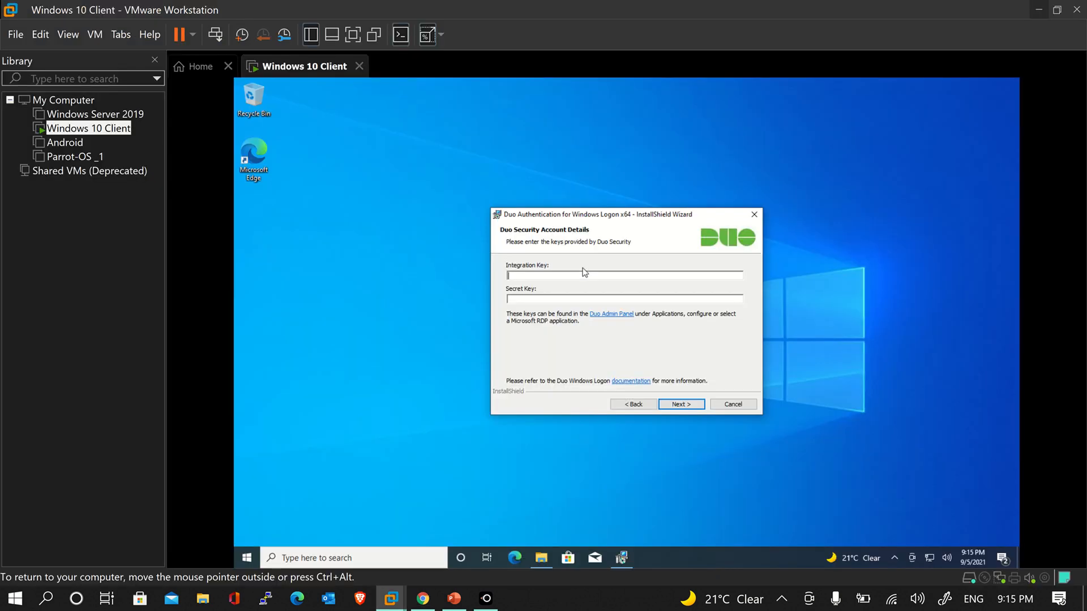
{"action": "key", "text": "ctrl+v"}
Copy the secret key from the admin panel into the installer
{"action": "left_click", "coordinate": [423, 599]}
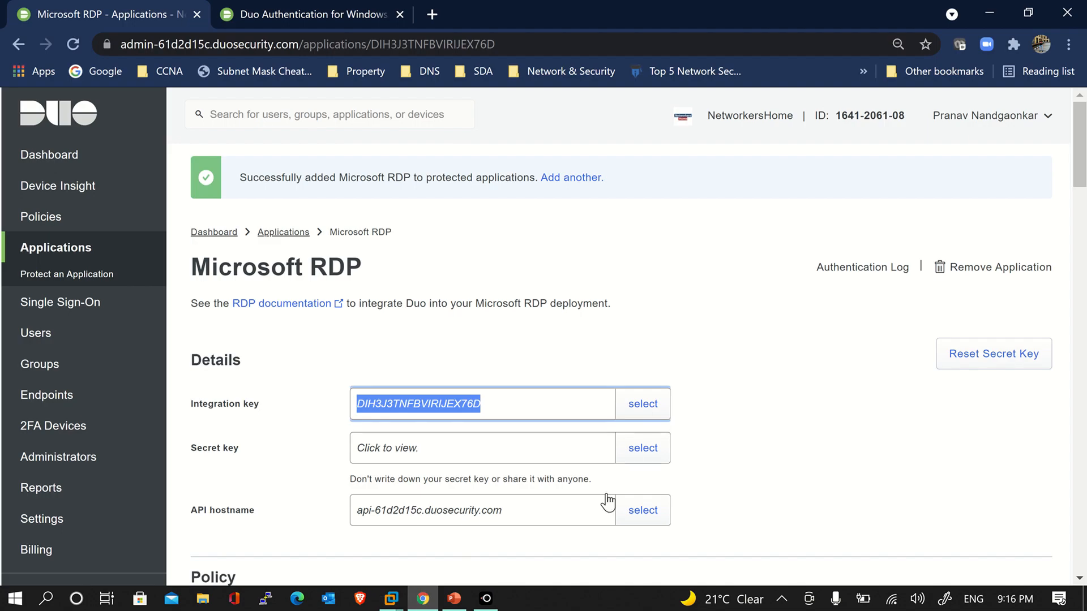
{"action": "left_click", "coordinate": [636, 453]}
{"action": "key", "text": "ctrl+c"}
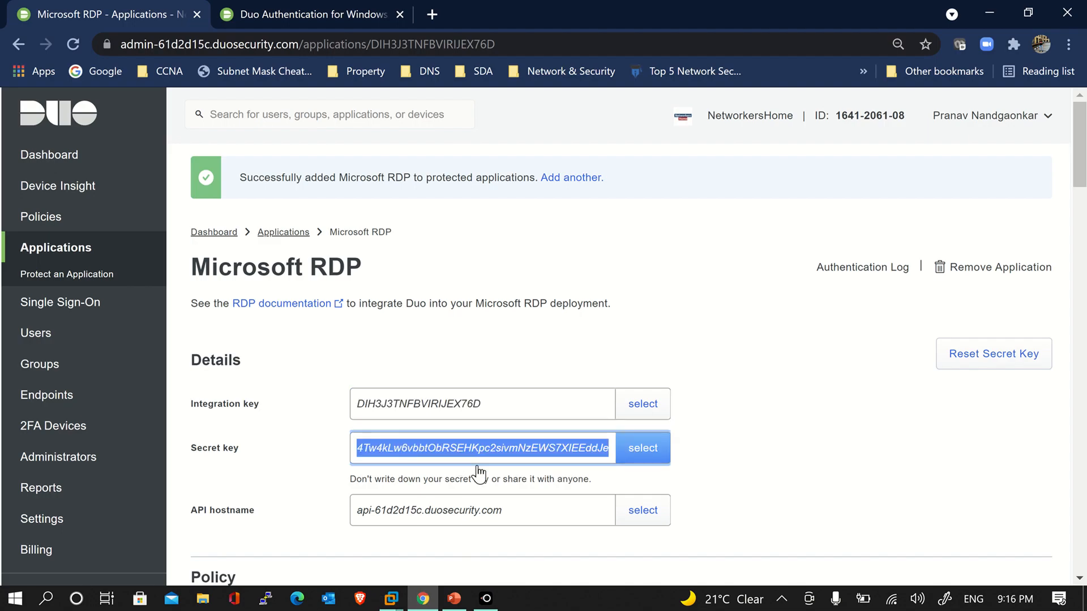
{"action": "mouse_move", "coordinate": [391, 598]}
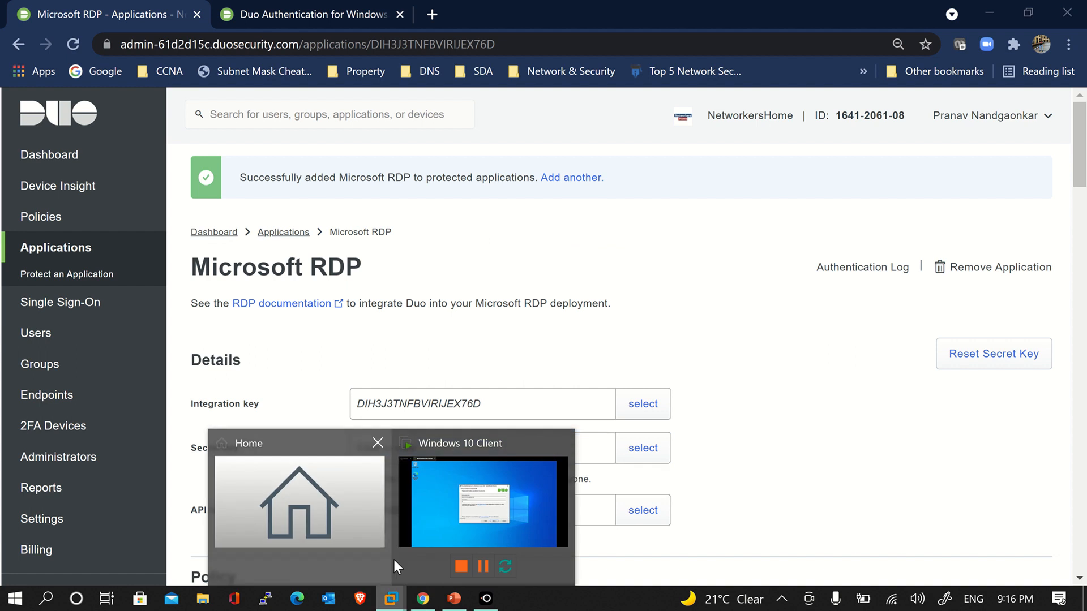
{"action": "left_click", "coordinate": [428, 507]}
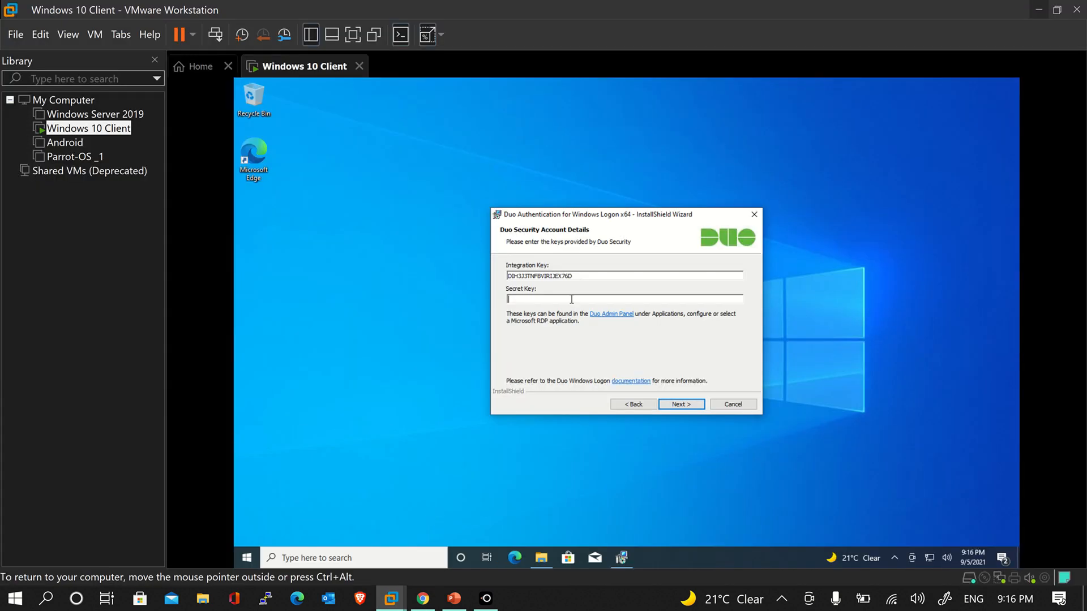
{"action": "key", "text": "ctrl+v"}
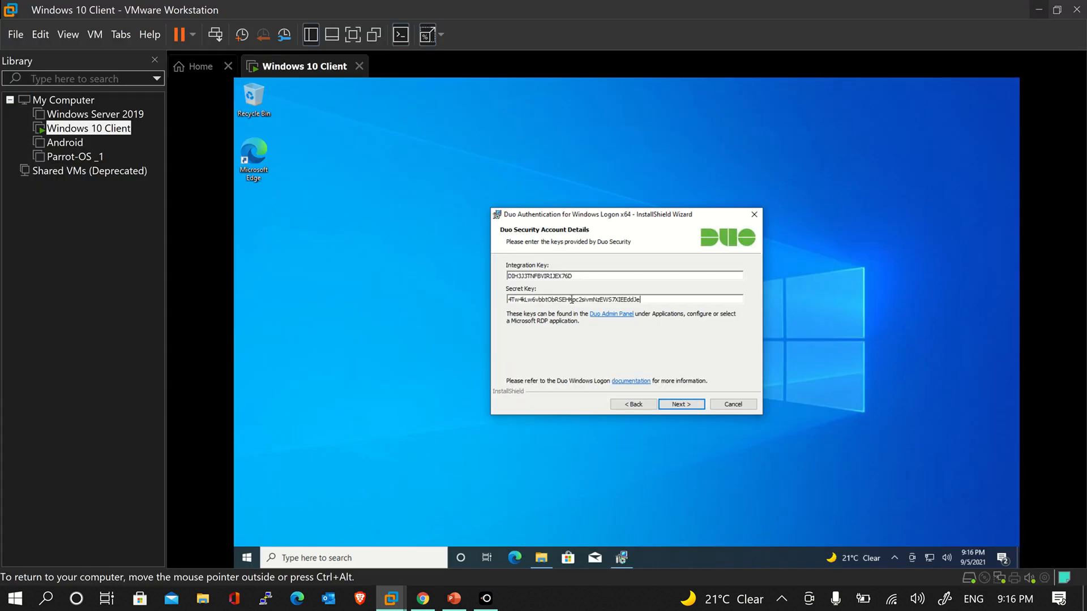
Submit the keys and accept the default integration options with FailOpen and auto push enabled
{"action": "left_click", "coordinate": [681, 405]}
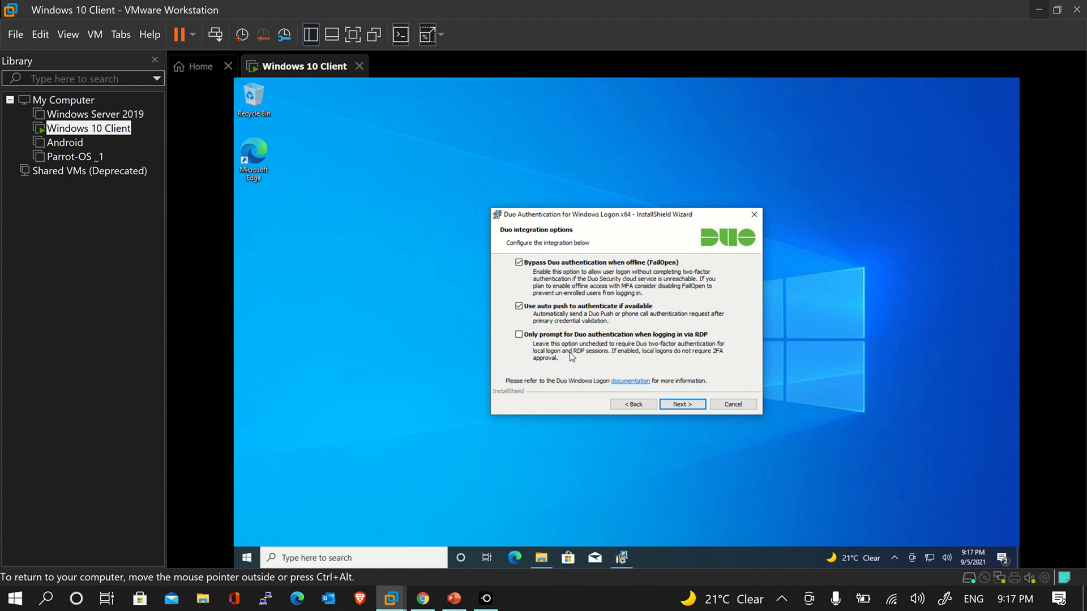
{"action": "left_click", "coordinate": [686, 406]}
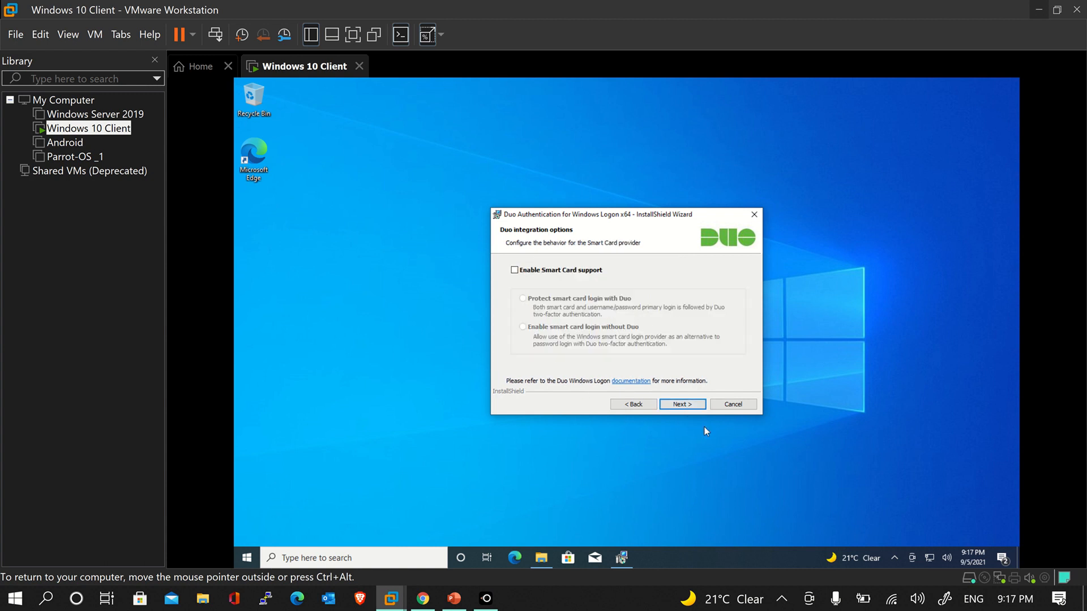
Install Duo Windows Logon x64 with smart card and UAC elevation protection left disabled
{"action": "left_click", "coordinate": [692, 407]}
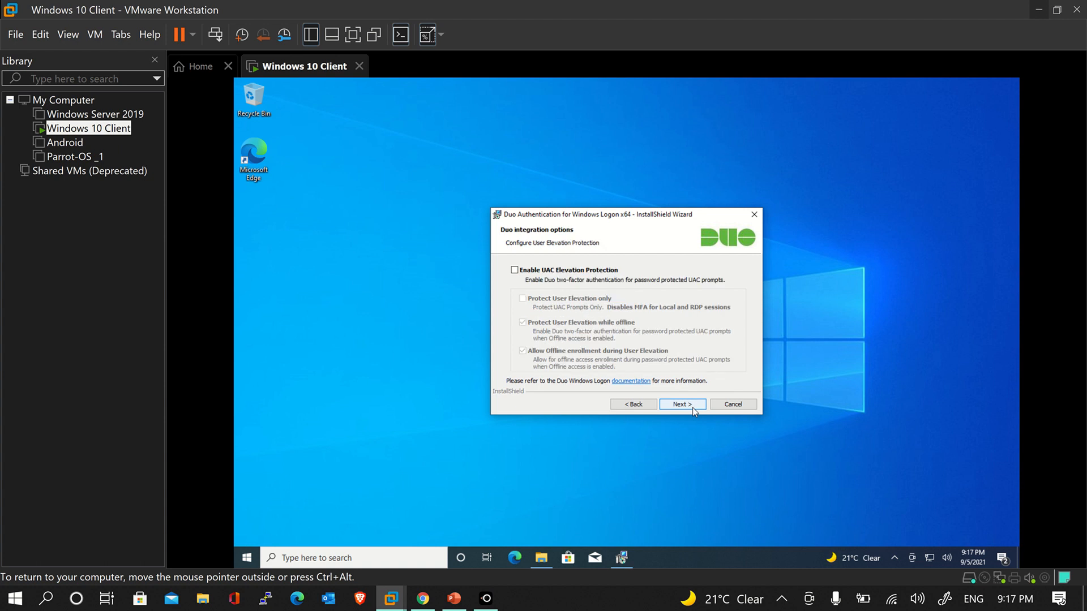
{"action": "left_click", "coordinate": [575, 270]}
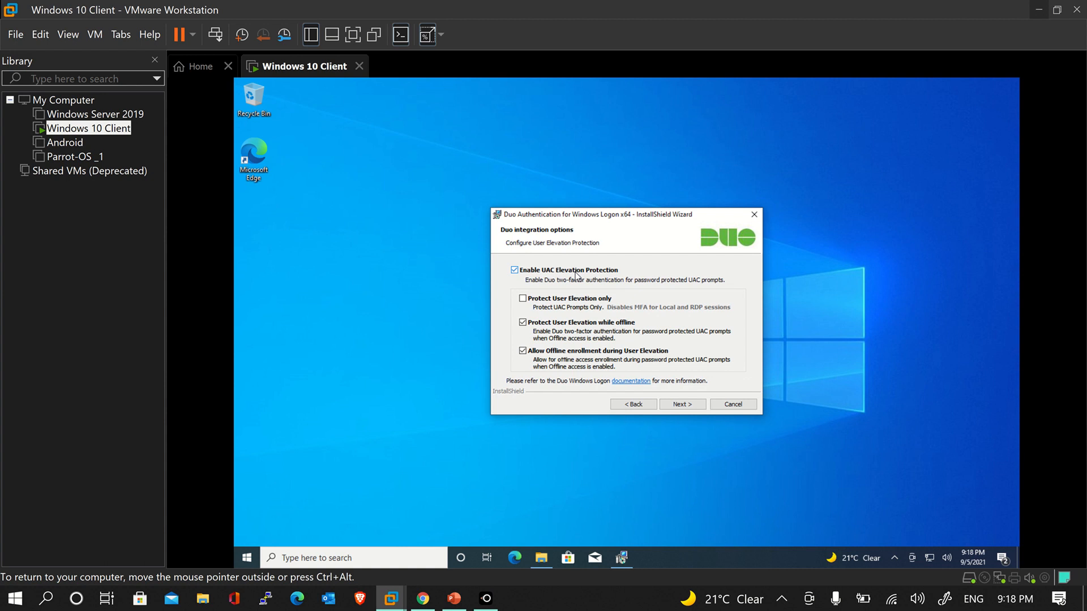
{"action": "left_click", "coordinate": [575, 275]}
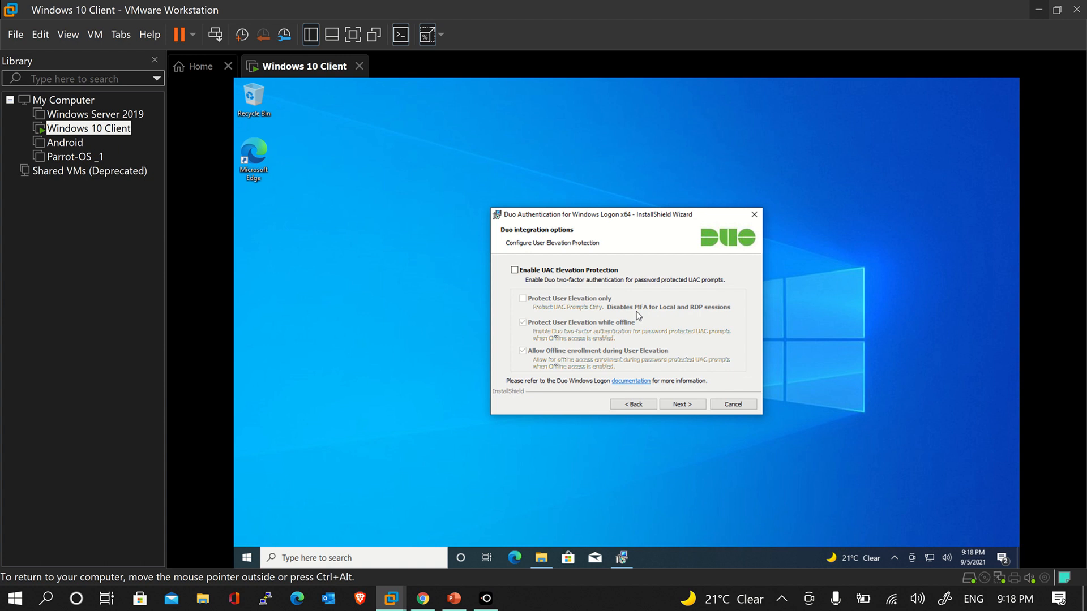
{"action": "left_click", "coordinate": [686, 405]}
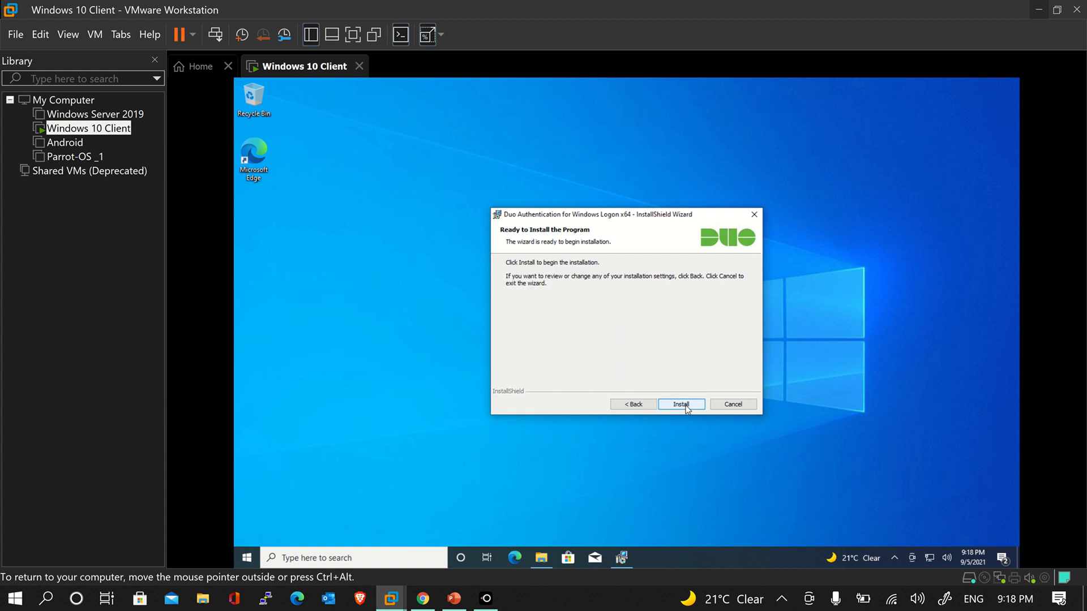
{"action": "left_click", "coordinate": [681, 405]}
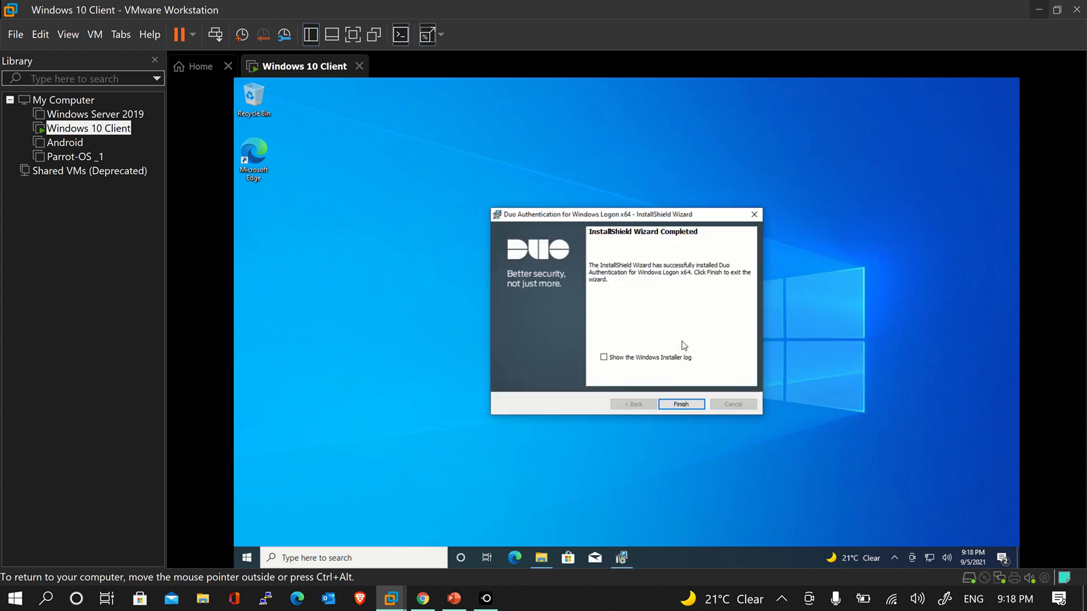
{"action": "left_click", "coordinate": [682, 404]}
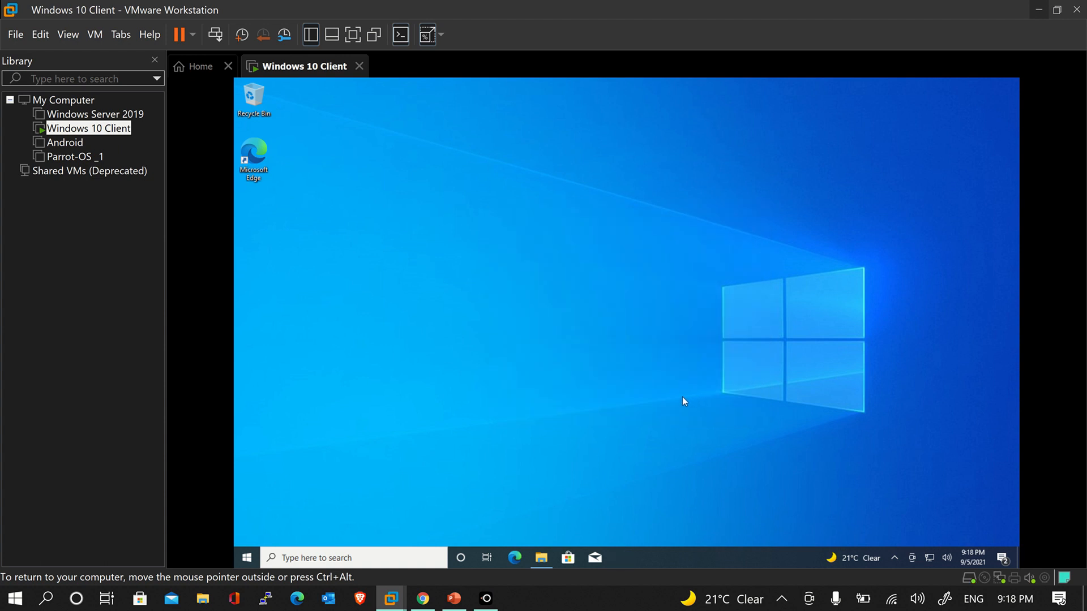
Hide the Microsoft RDP secret key again in Chrome, then return to the Windows 10 VM
{"action": "left_click", "coordinate": [424, 600]}
{"action": "left_click", "coordinate": [366, 365]}
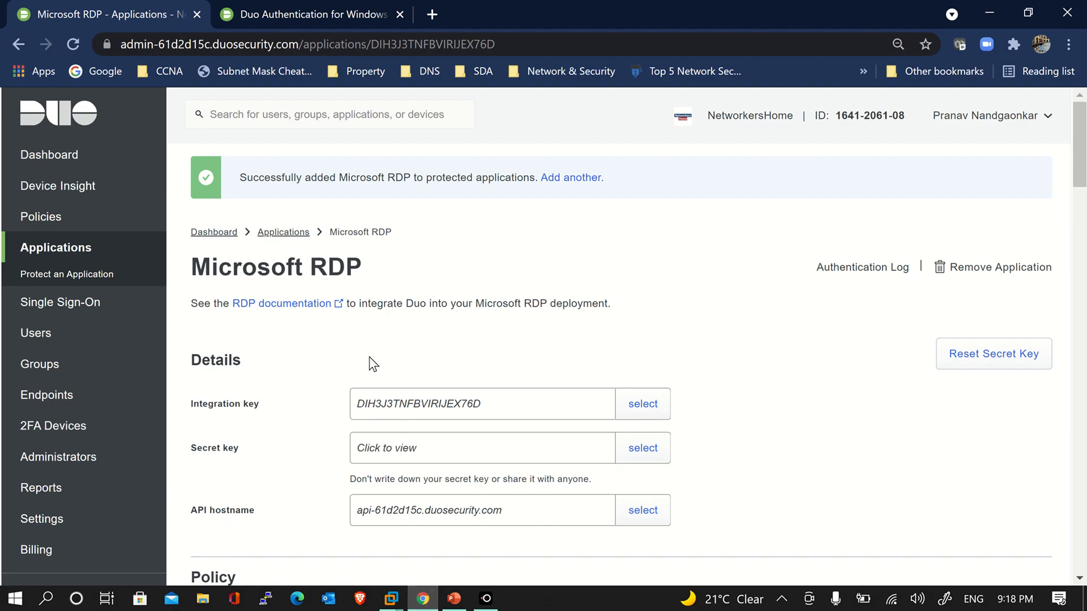
{"action": "scroll", "coordinate": [357, 362], "scroll_direction": "down", "scroll_amount": 1}
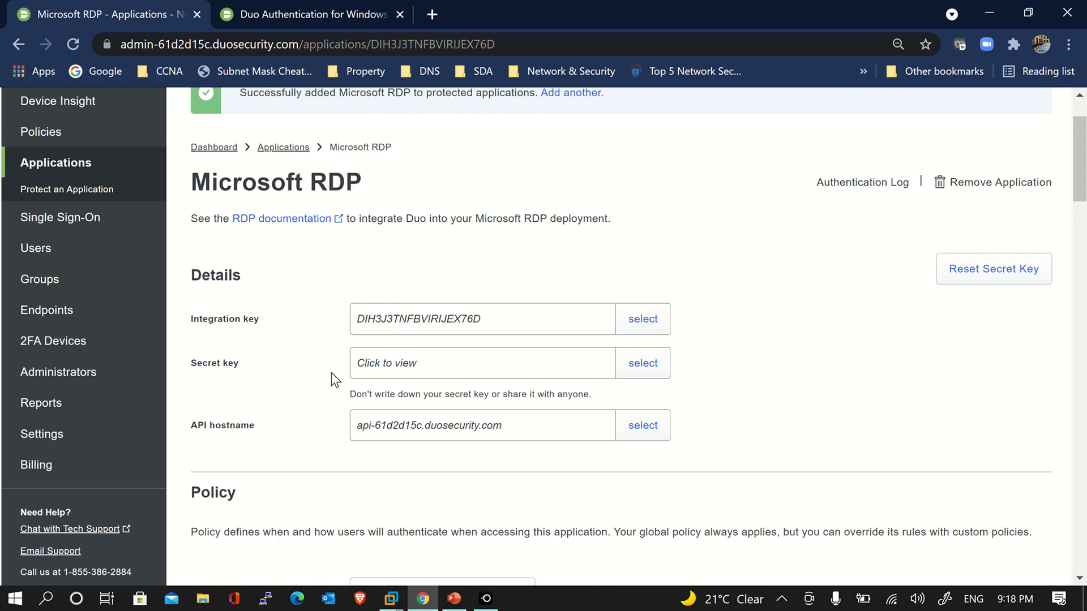
{"action": "mouse_move", "coordinate": [391, 601]}
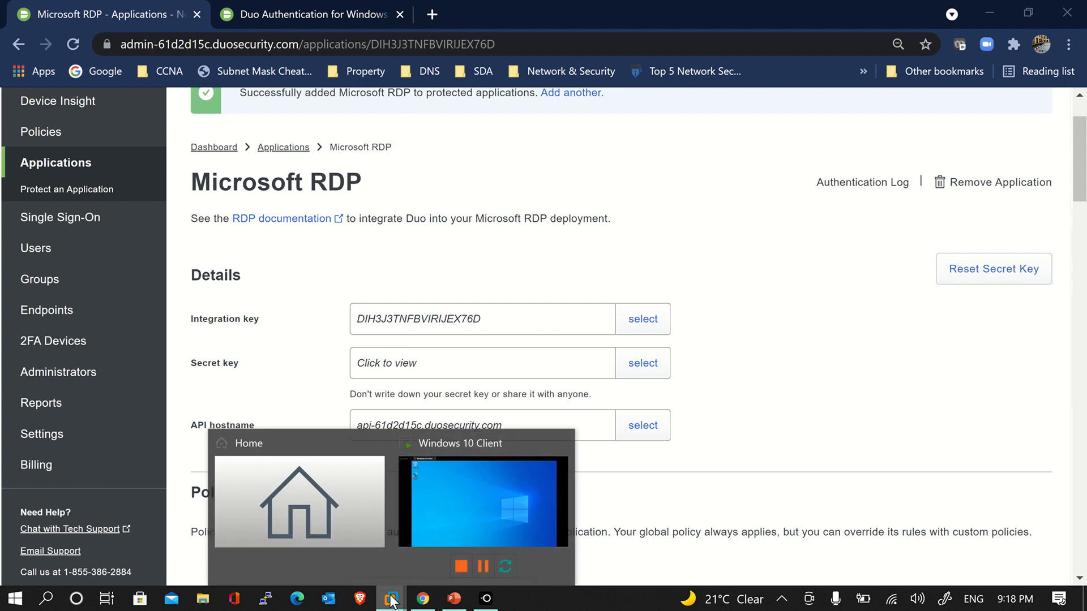
{"action": "left_click", "coordinate": [422, 505]}
Launch a Command Prompt in the Windows 10 guest with the Run dialog
{"action": "left_click", "coordinate": [247, 558]}
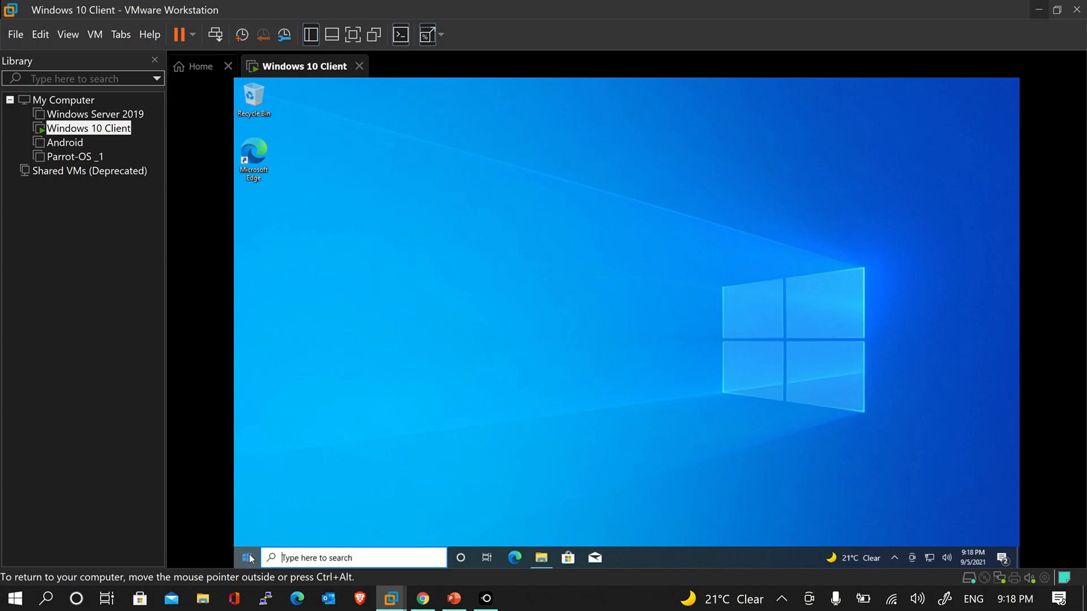
{"action": "left_click", "coordinate": [773, 316]}
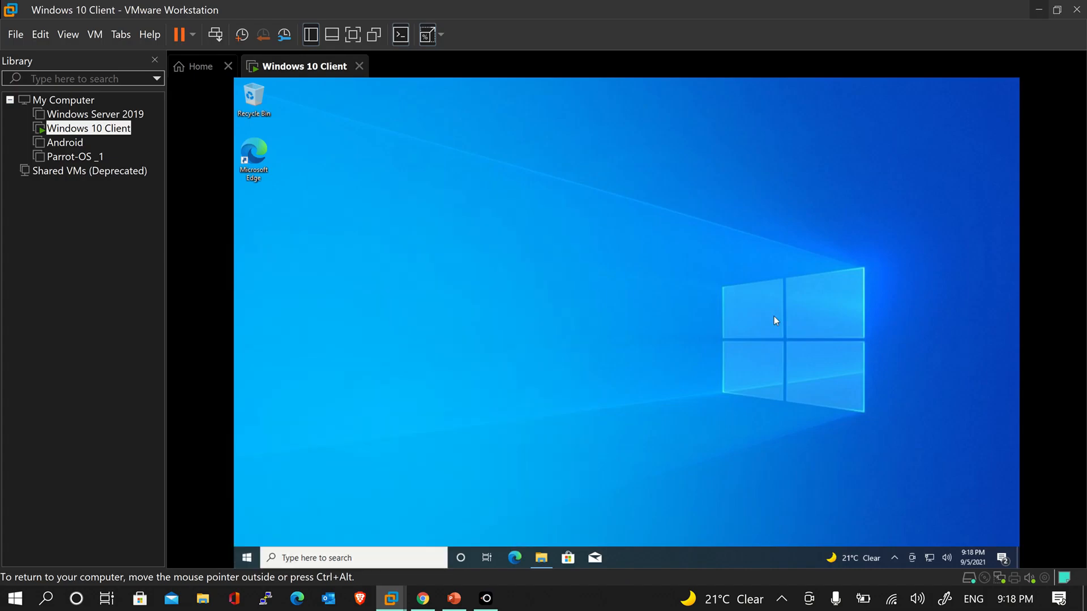
{"action": "key", "text": "super+r"}
{"action": "key", "text": "Return"}
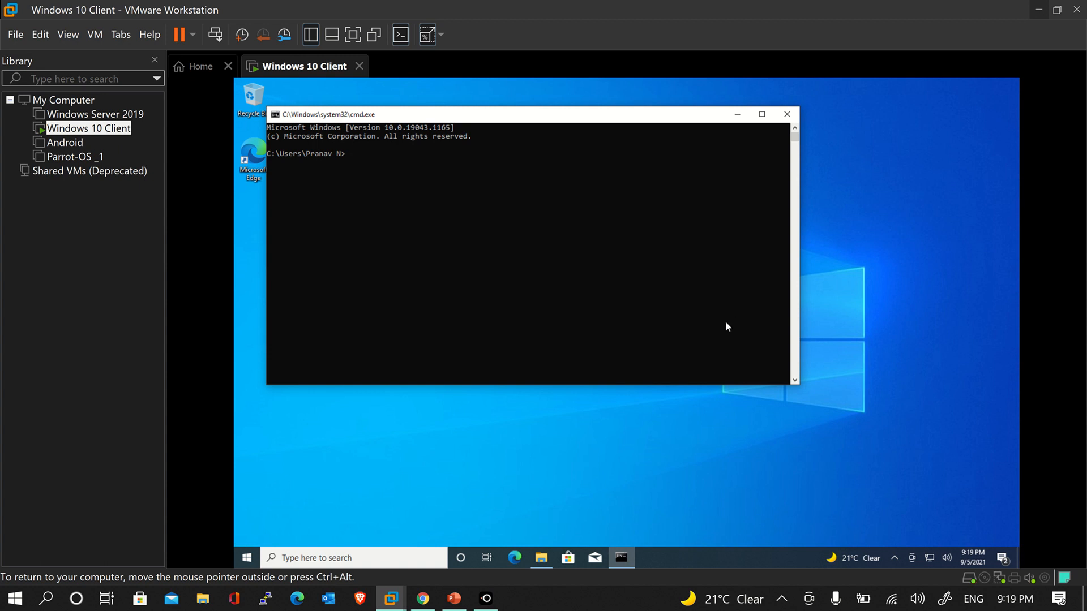
Mark the local username in the prompt path, minimize cmd, and return to Duo
{"action": "left_click_drag", "start_coordinate": [306, 154], "coordinate": [339, 154]}
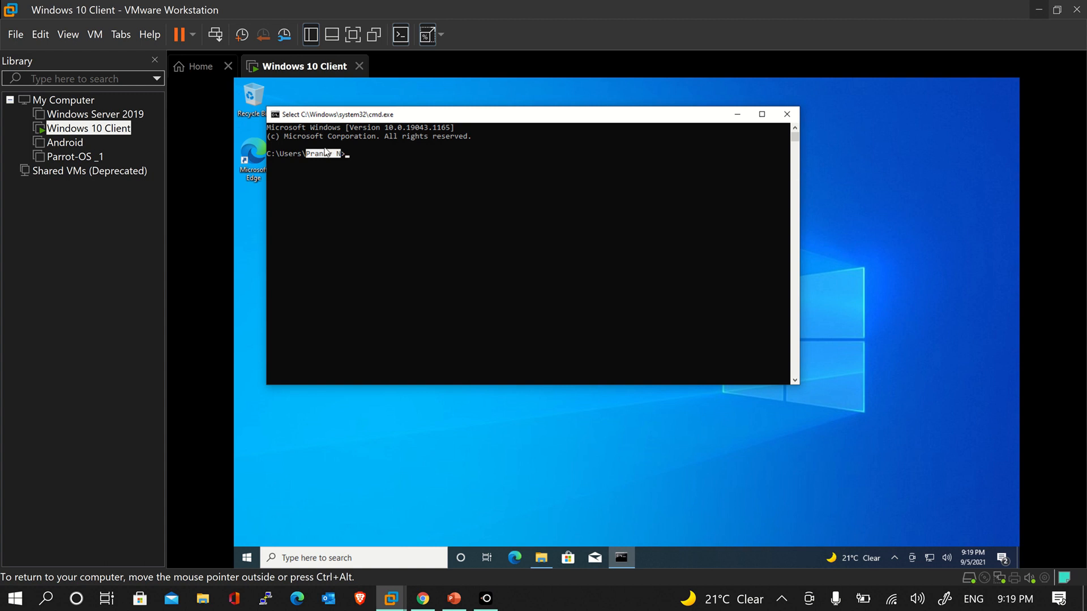
{"action": "left_click", "coordinate": [418, 175]}
{"action": "left_click", "coordinate": [307, 153]}
{"action": "left_click", "coordinate": [338, 154]}
{"action": "left_click", "coordinate": [737, 114]}
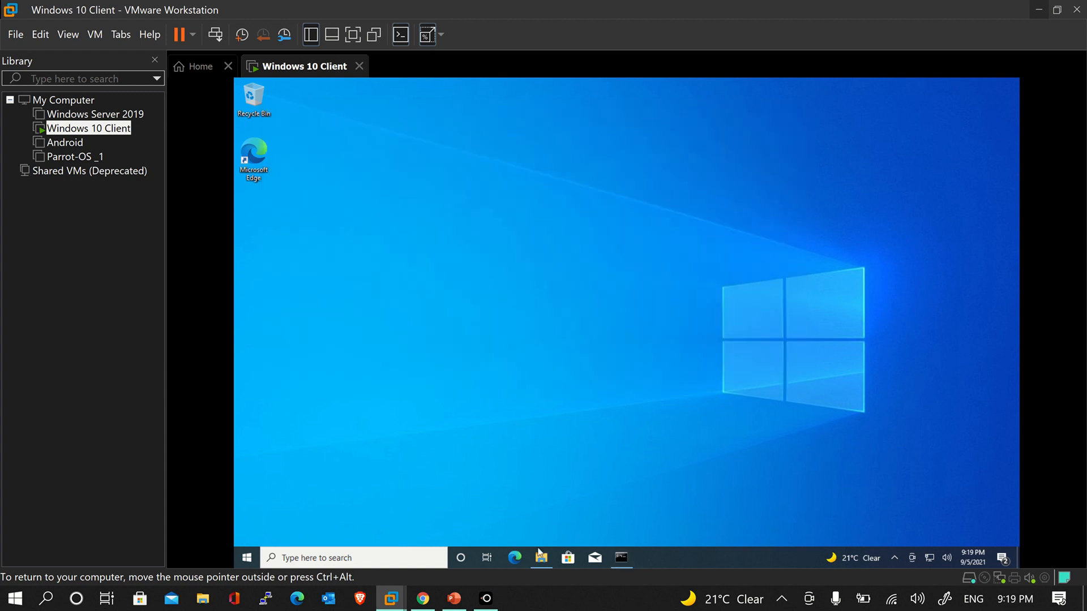
{"action": "left_click", "coordinate": [433, 601]}
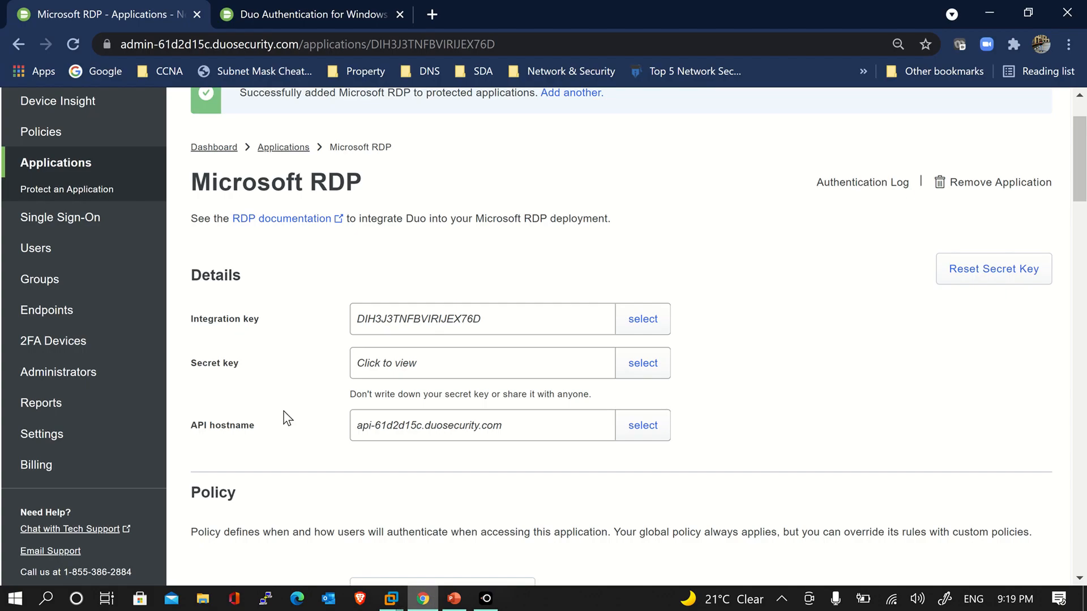
Open the only Duo user's detail page from the Users list
{"action": "left_click", "coordinate": [94, 248]}
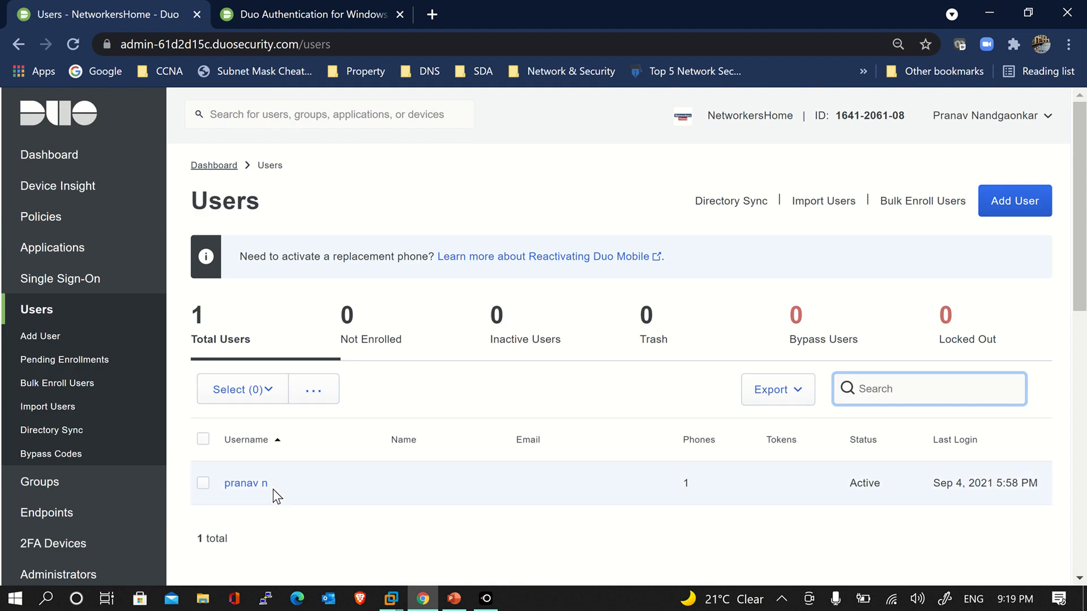
{"action": "left_click", "coordinate": [264, 486]}
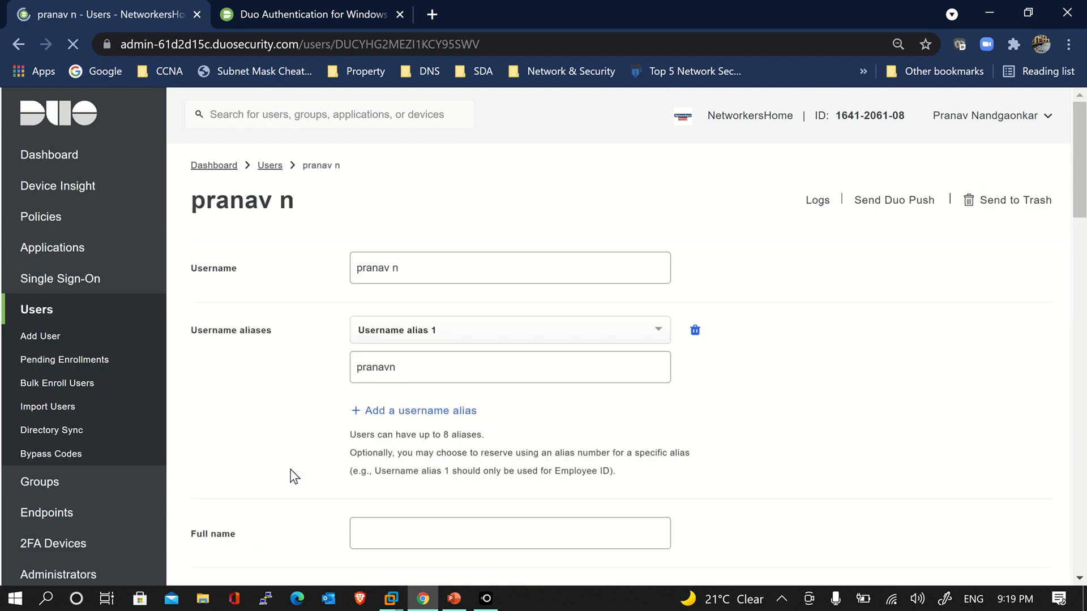
{"action": "left_click", "coordinate": [422, 262]}
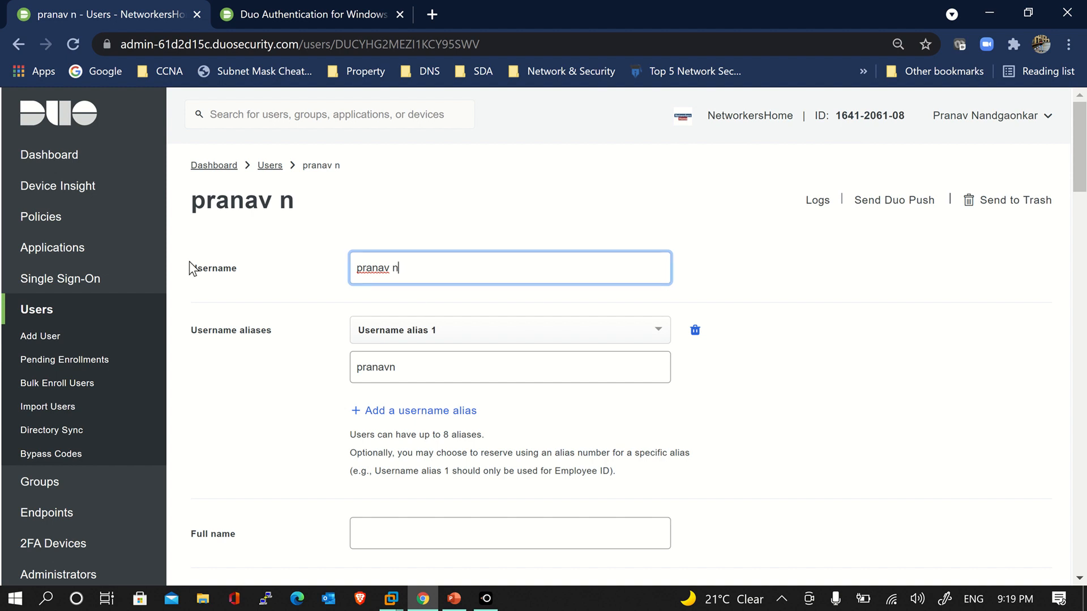
Highlight the user's Username and Username alias 1 values to compare them
{"action": "left_click_drag", "start_coordinate": [192, 268], "coordinate": [242, 276]}
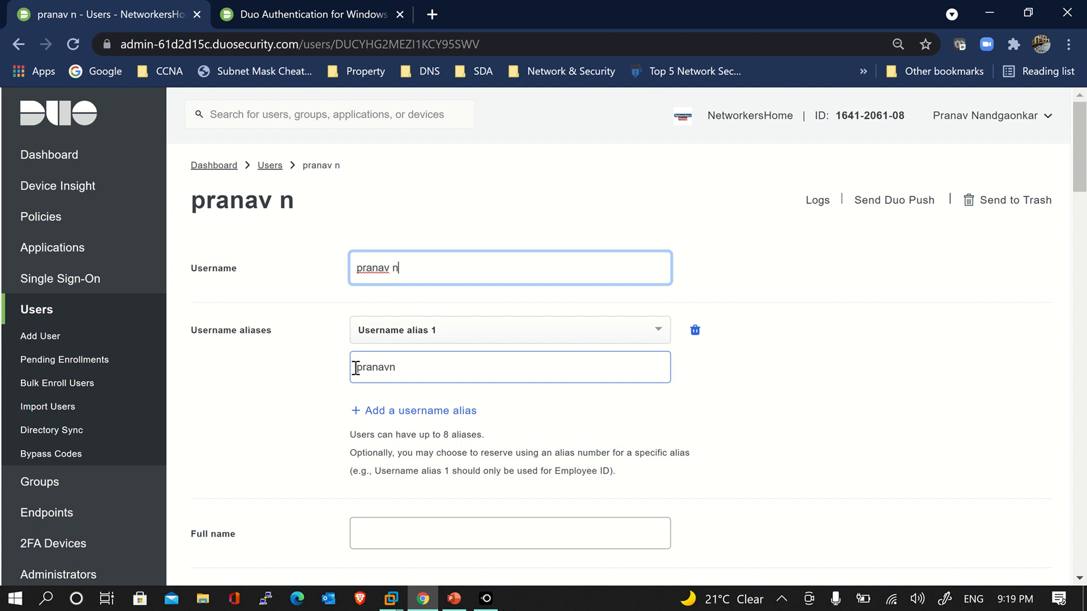
{"action": "left_click_drag", "start_coordinate": [408, 271], "coordinate": [356, 266]}
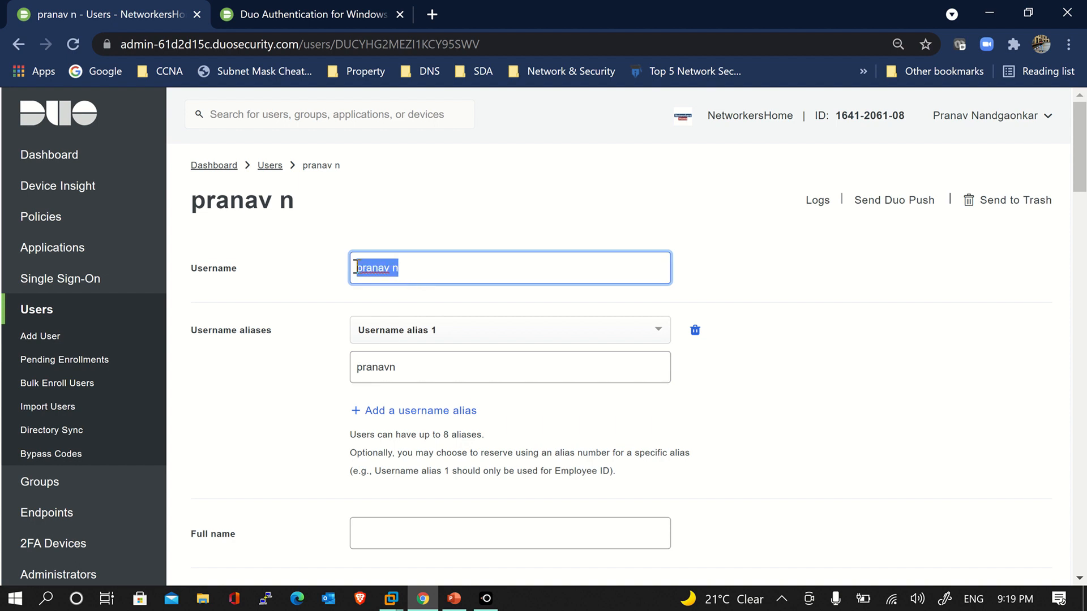
{"action": "left_click", "coordinate": [356, 267]}
{"action": "left_click_drag", "start_coordinate": [404, 372], "coordinate": [357, 368]}
{"action": "left_click", "coordinate": [357, 368]}
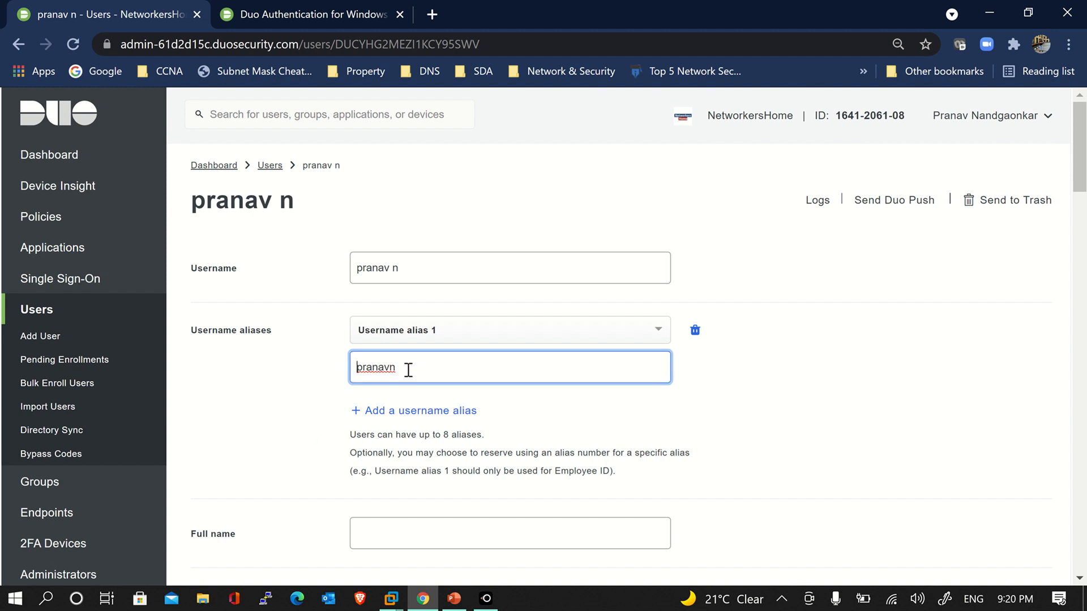
{"action": "left_click_drag", "start_coordinate": [408, 368], "coordinate": [343, 371]}
{"action": "left_click", "coordinate": [369, 368]}
Review the user's details, including Full name and the note about having no groups
{"action": "scroll", "coordinate": [325, 425], "scroll_direction": "down", "scroll_amount": 3}
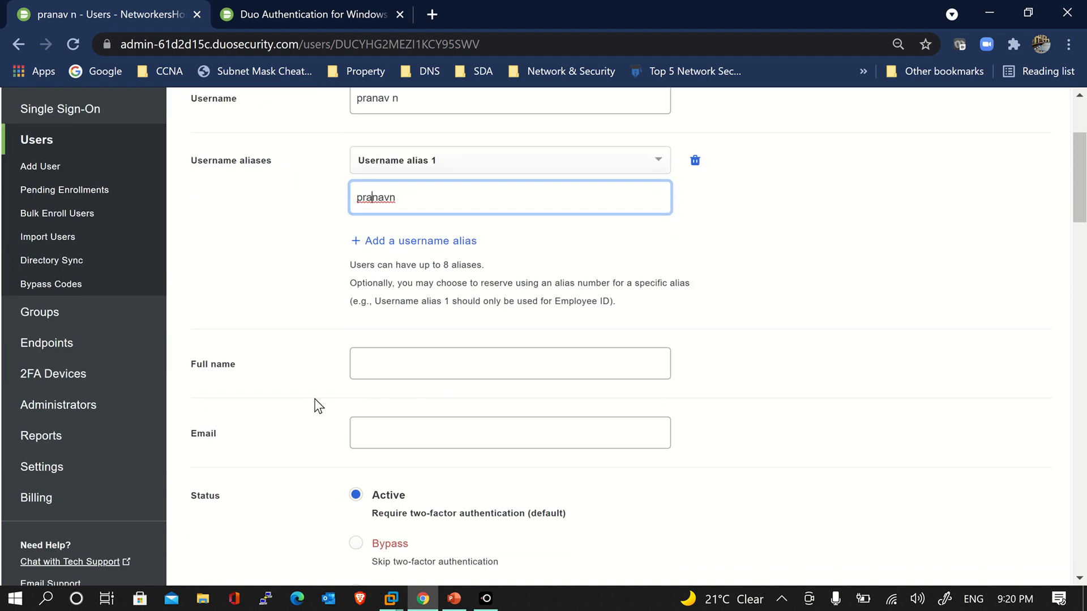
{"action": "left_click", "coordinate": [388, 362]}
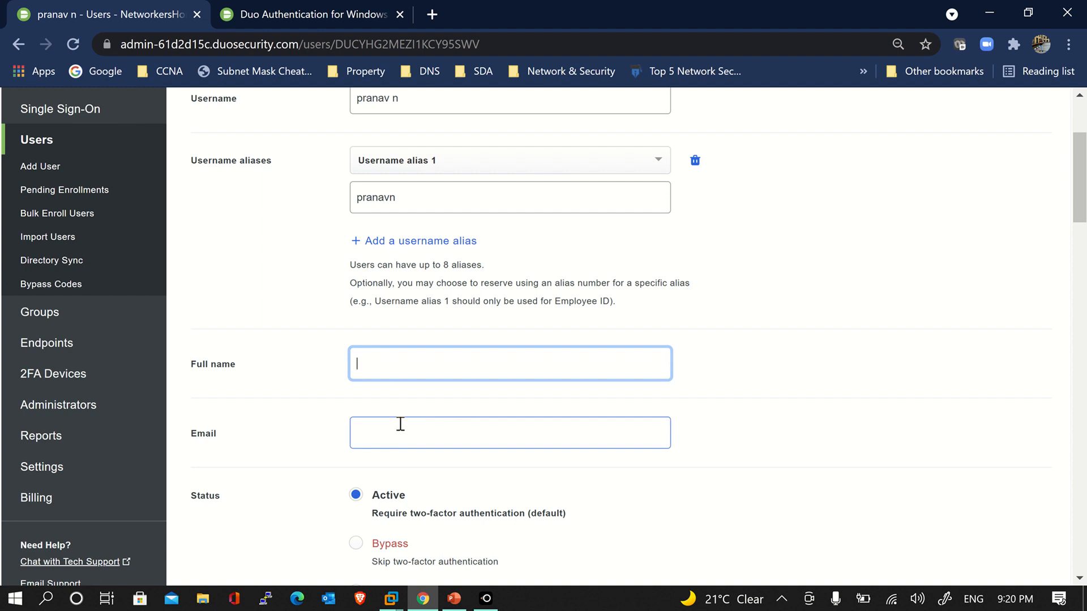
{"action": "scroll", "coordinate": [368, 422], "scroll_direction": "down", "scroll_amount": 3}
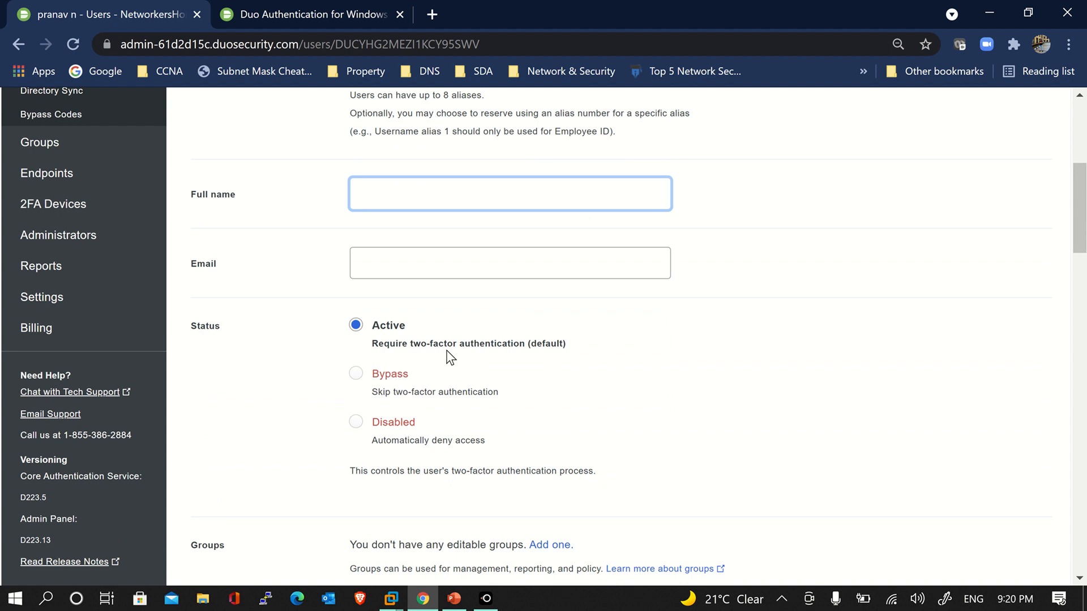
{"action": "scroll", "coordinate": [450, 357], "scroll_direction": "down", "scroll_amount": 3}
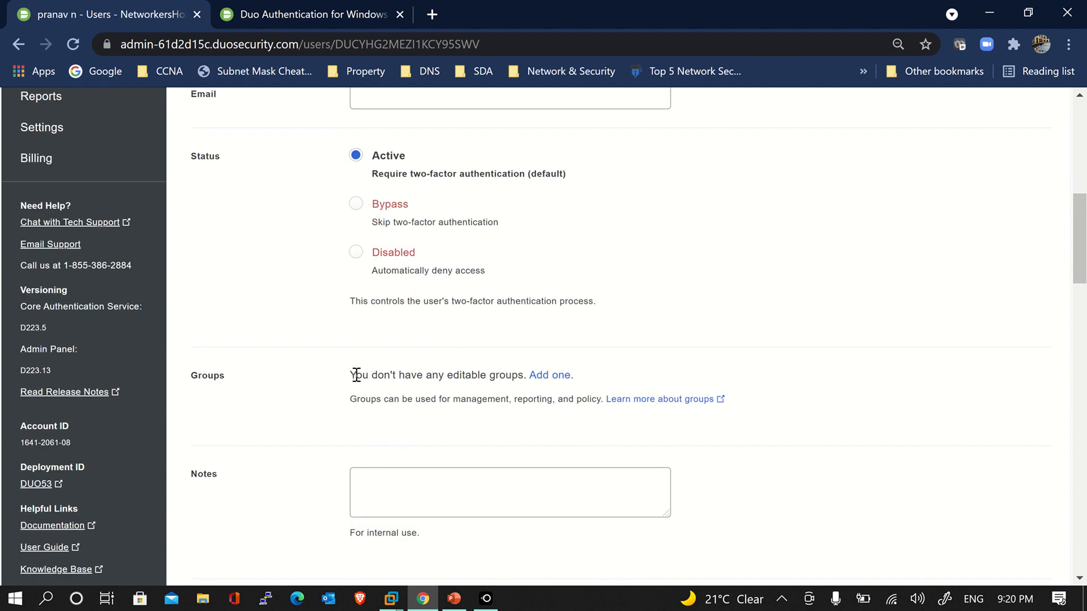
{"action": "left_click_drag", "start_coordinate": [356, 374], "coordinate": [507, 378]}
{"action": "left_click", "coordinate": [507, 378]}
{"action": "scroll", "coordinate": [507, 379], "scroll_direction": "down", "scroll_amount": 3}
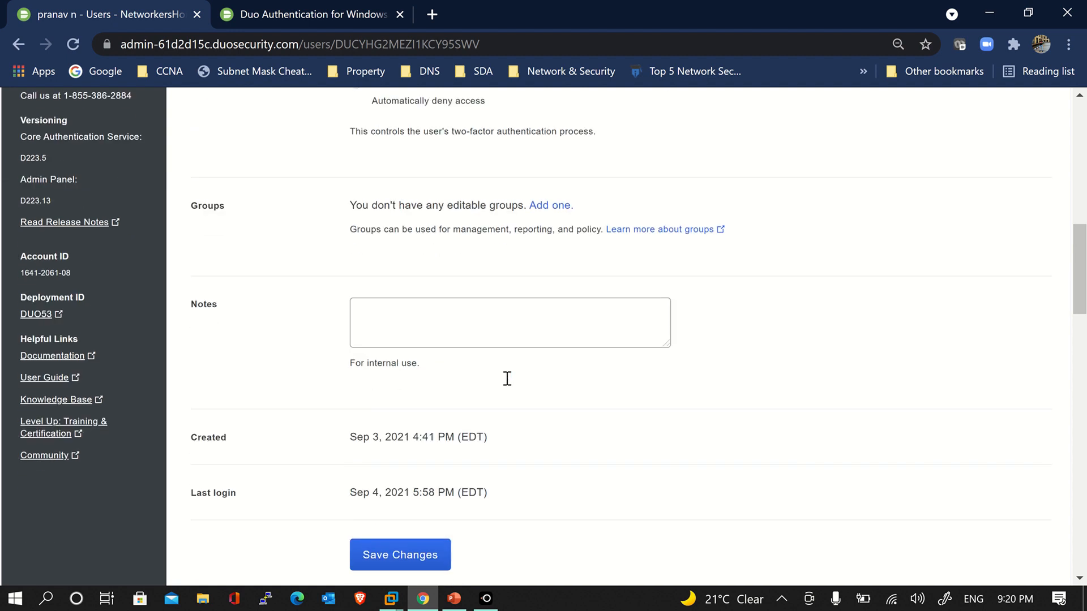
{"action": "scroll", "coordinate": [505, 378], "scroll_direction": "down", "scroll_amount": 4}
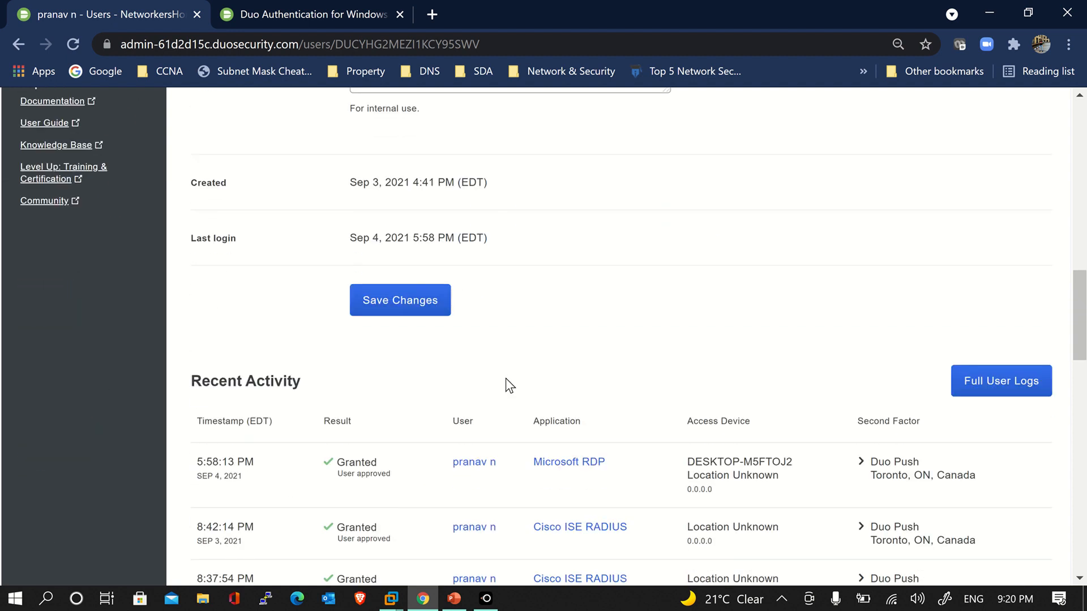
{"action": "scroll", "coordinate": [505, 379], "scroll_direction": "up", "scroll_amount": 4}
{"action": "scroll", "coordinate": [505, 378], "scroll_direction": "down", "scroll_amount": 3}
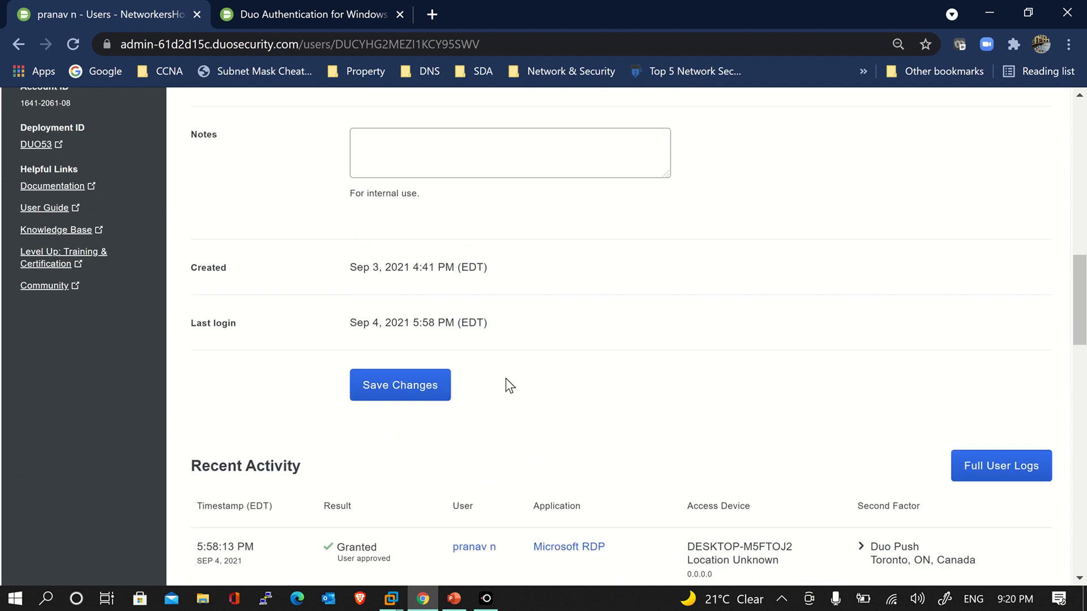
{"action": "scroll", "coordinate": [505, 378], "scroll_direction": "up", "scroll_amount": 12}
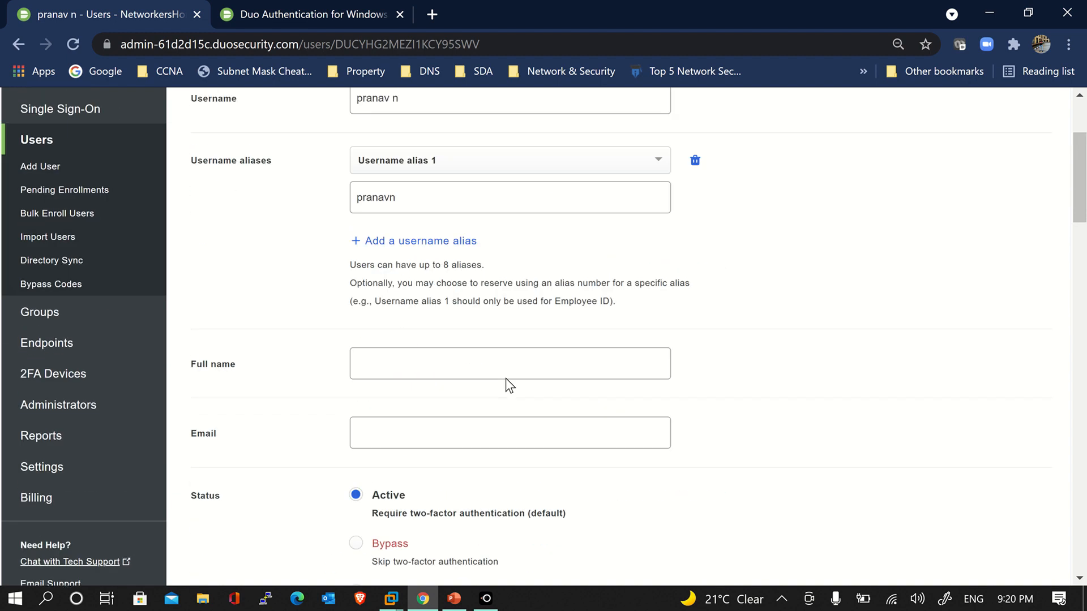
{"action": "scroll", "coordinate": [505, 378], "scroll_direction": "up", "scroll_amount": 3}
{"action": "left_click", "coordinate": [406, 259]}
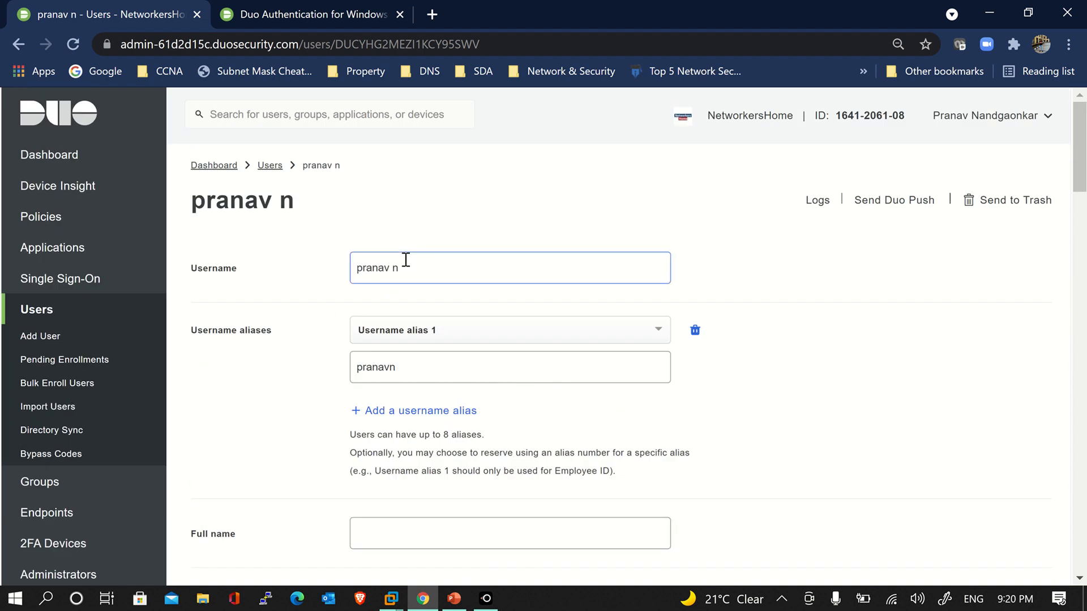
Go back to the Users list showing one active user with 1 phone
{"action": "left_click", "coordinate": [88, 311]}
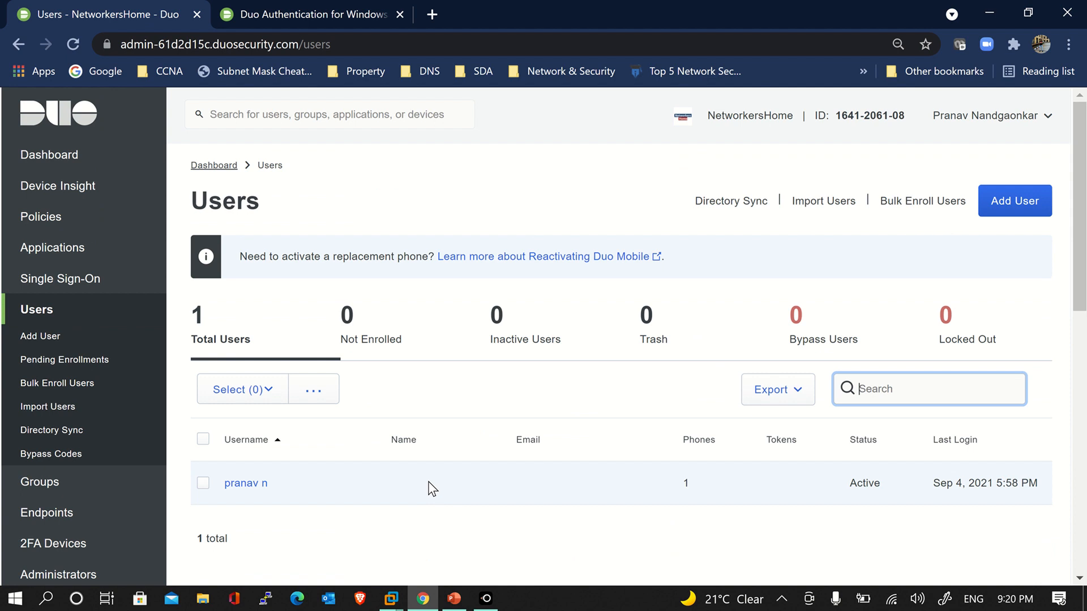
{"action": "scroll", "coordinate": [339, 491], "scroll_direction": "down", "scroll_amount": 2}
{"action": "scroll", "coordinate": [339, 490], "scroll_direction": "up", "scroll_amount": 2}
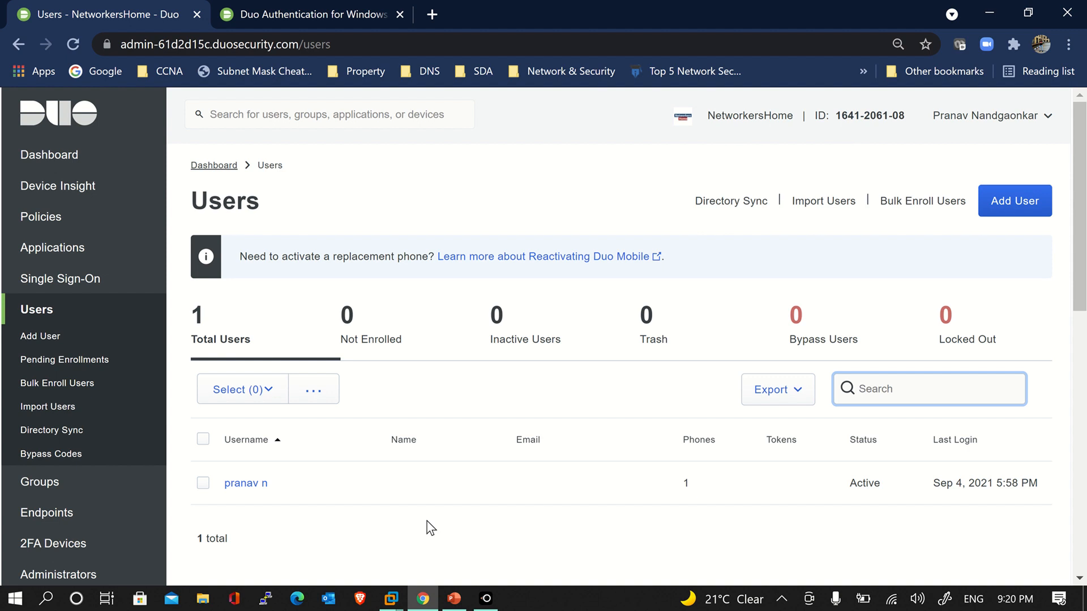
{"action": "scroll", "coordinate": [429, 527], "scroll_direction": "down", "scroll_amount": 1}
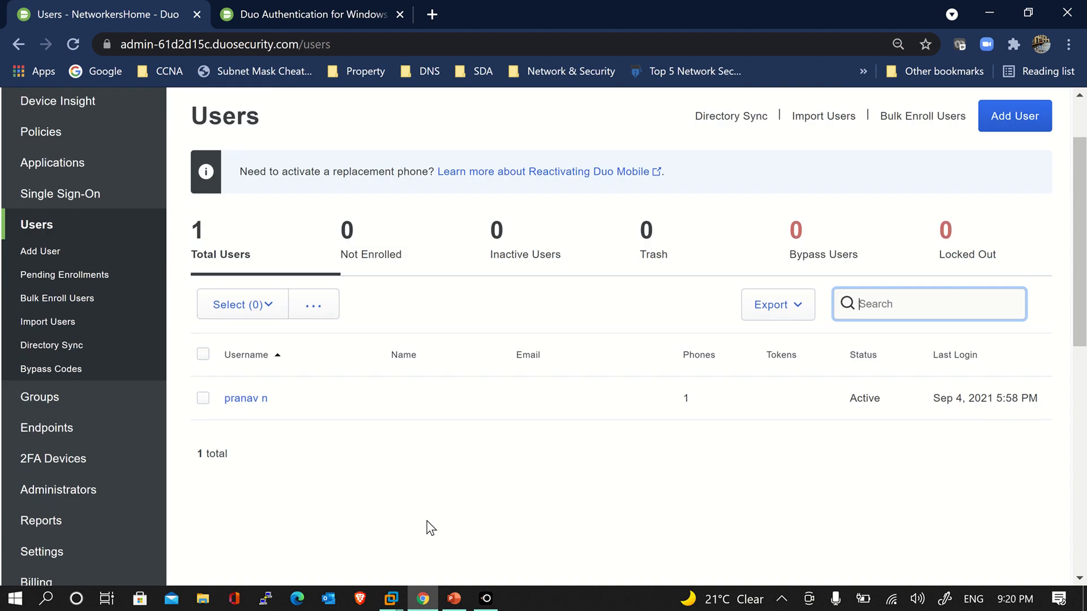
Check the 2FA Devices list and note the enrolled Apple iPhone 6
{"action": "left_click", "coordinate": [96, 456]}
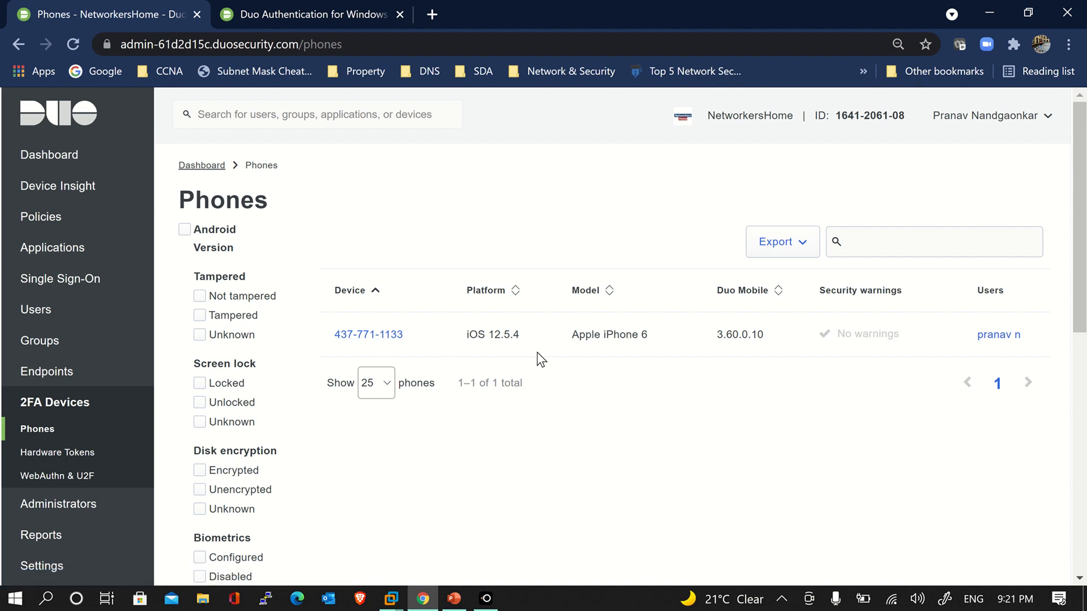
{"action": "left_click_drag", "start_coordinate": [579, 335], "coordinate": [651, 340]}
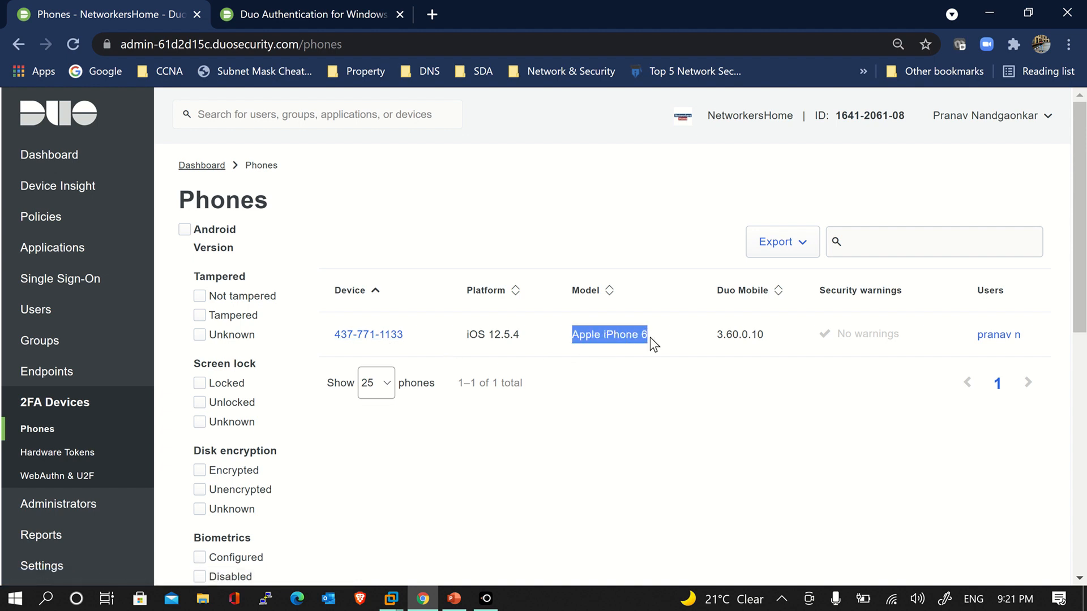
{"action": "left_click", "coordinate": [651, 341]}
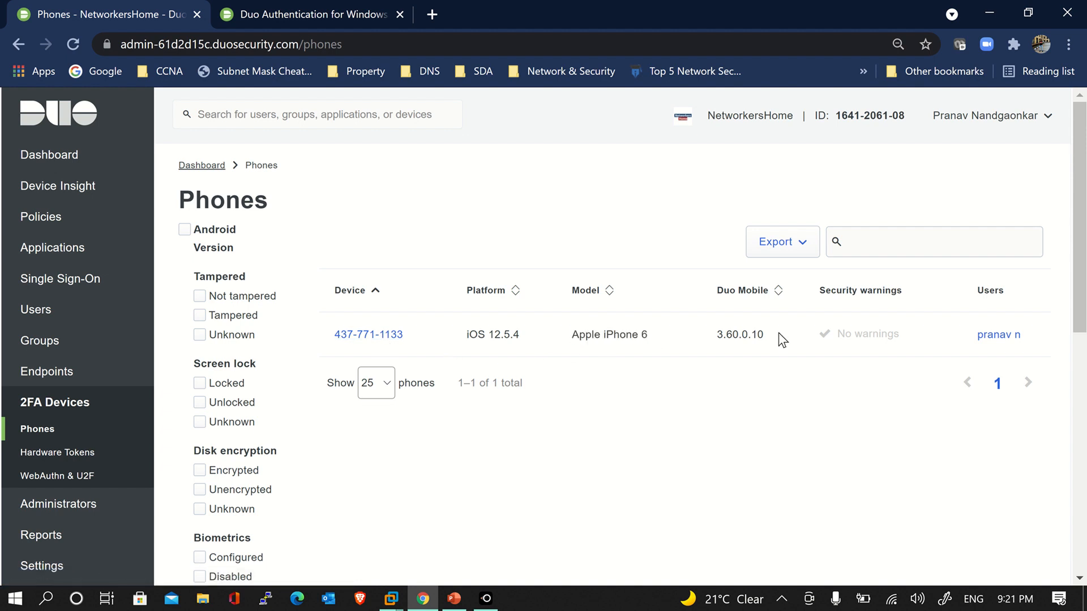
Open the phone owner's page and inspect the iOS 12.5.4 endpoint's last used time
{"action": "left_click", "coordinate": [1008, 340]}
{"action": "scroll", "coordinate": [634, 379], "scroll_direction": "down", "scroll_amount": 5}
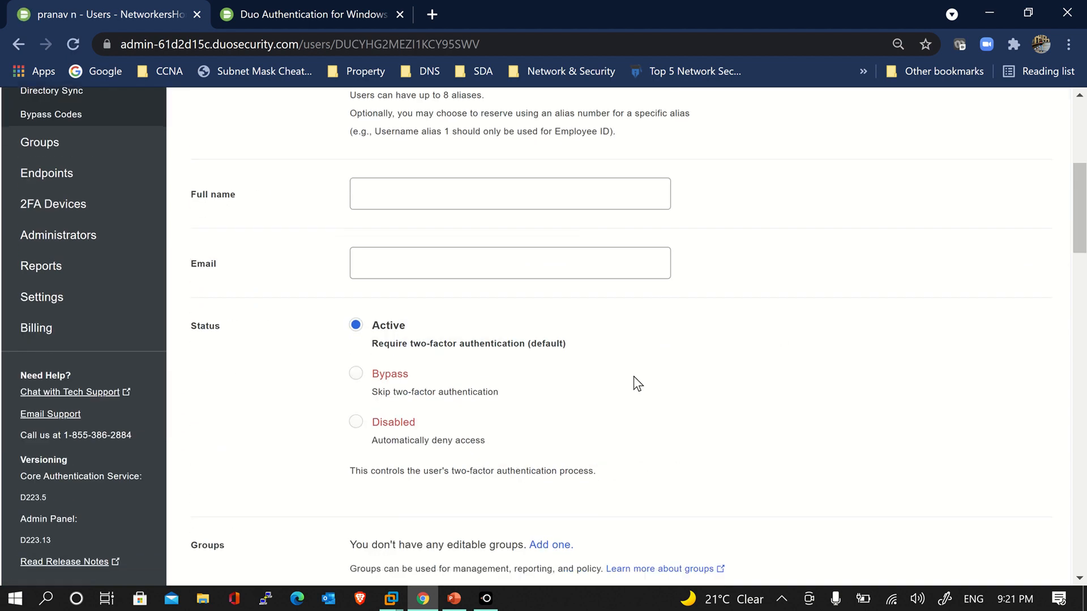
{"action": "scroll", "coordinate": [634, 378], "scroll_direction": "down", "scroll_amount": 20}
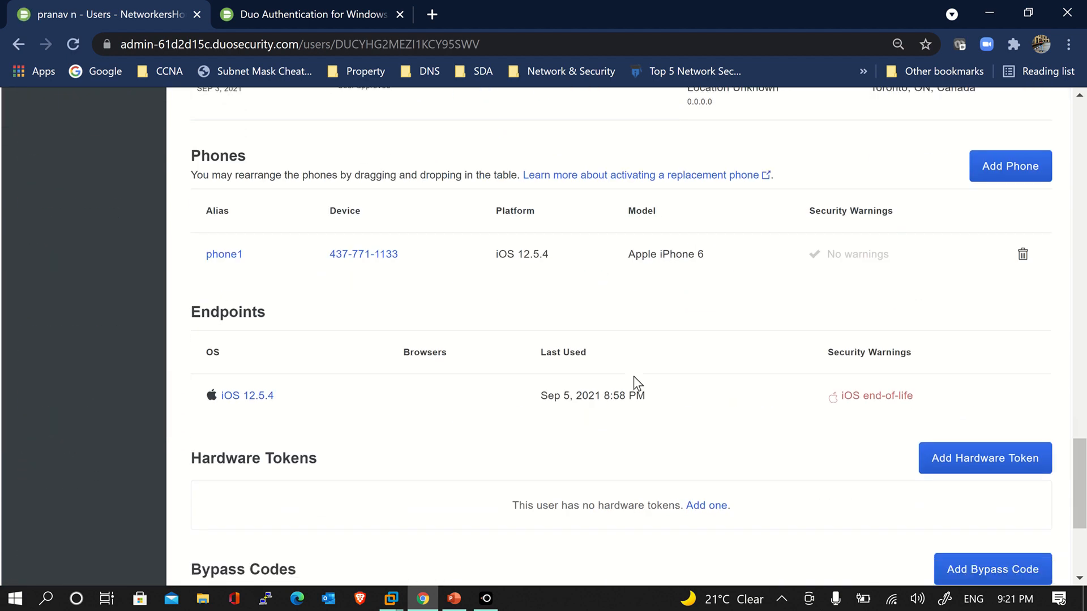
{"action": "scroll", "coordinate": [634, 377], "scroll_direction": "down", "scroll_amount": 4}
{"action": "scroll", "coordinate": [634, 378], "scroll_direction": "up", "scroll_amount": 6}
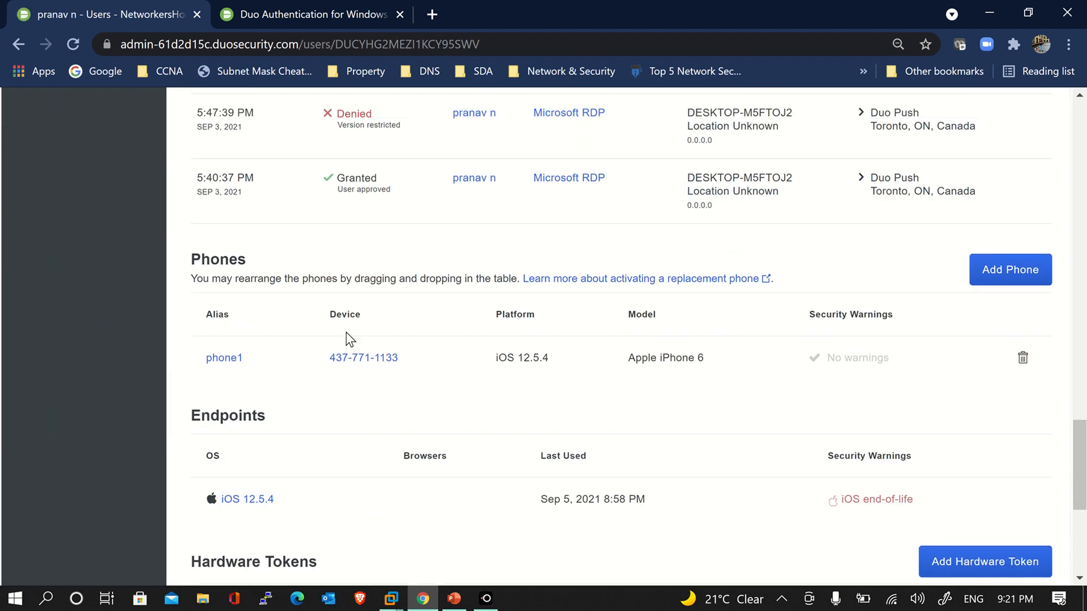
{"action": "scroll", "coordinate": [249, 254], "scroll_direction": "down", "scroll_amount": 1}
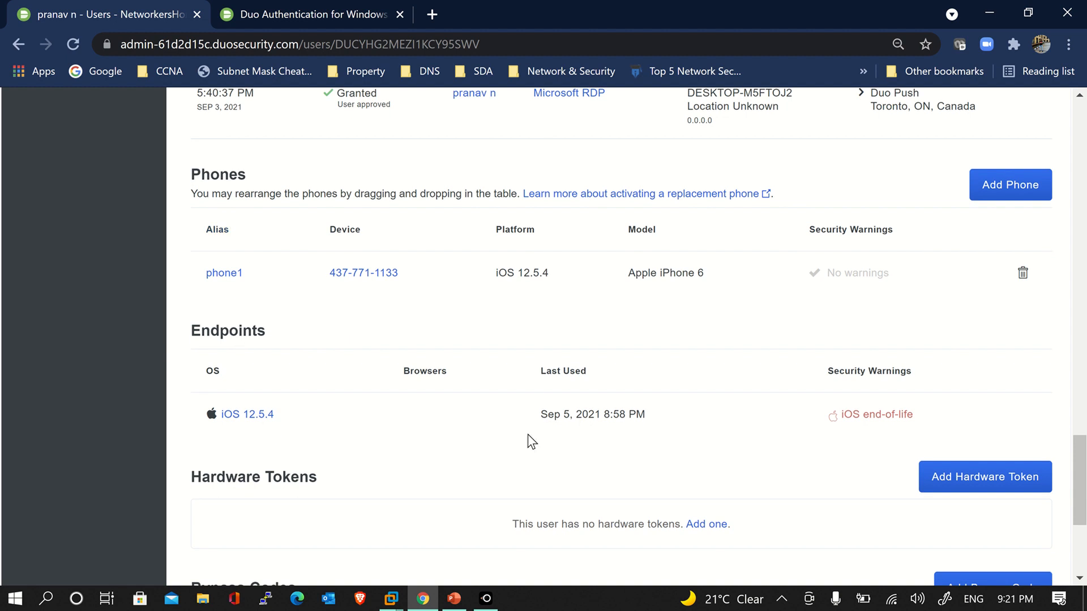
{"action": "left_click_drag", "start_coordinate": [646, 416], "coordinate": [546, 414]}
Remove the Apple iPhone 6 from the user and confirm the removal
{"action": "left_click", "coordinate": [543, 419]}
{"action": "left_click", "coordinate": [1024, 274]}
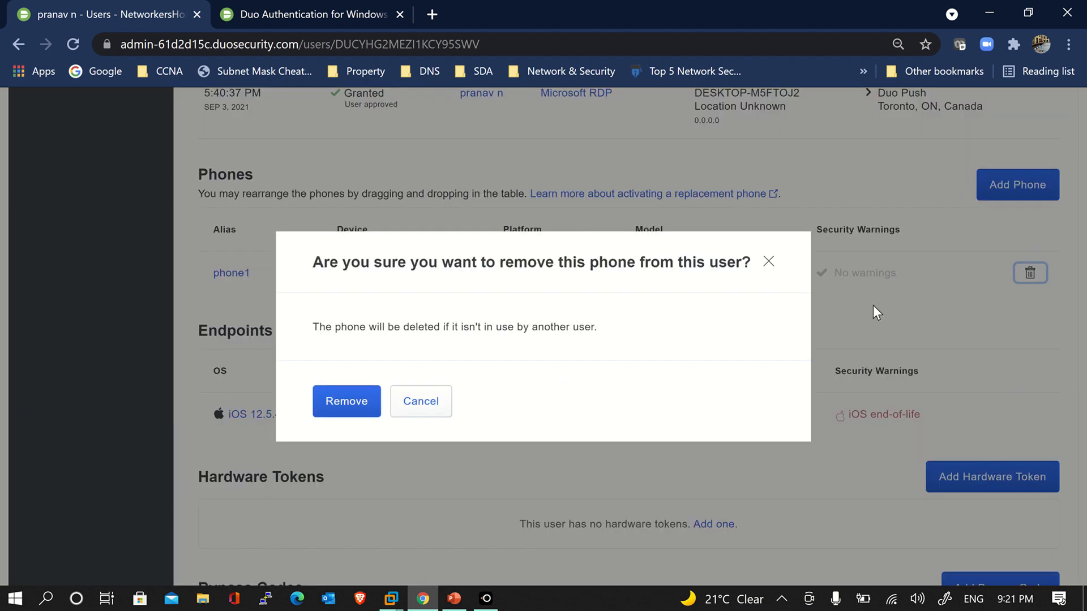
{"action": "left_click", "coordinate": [372, 409]}
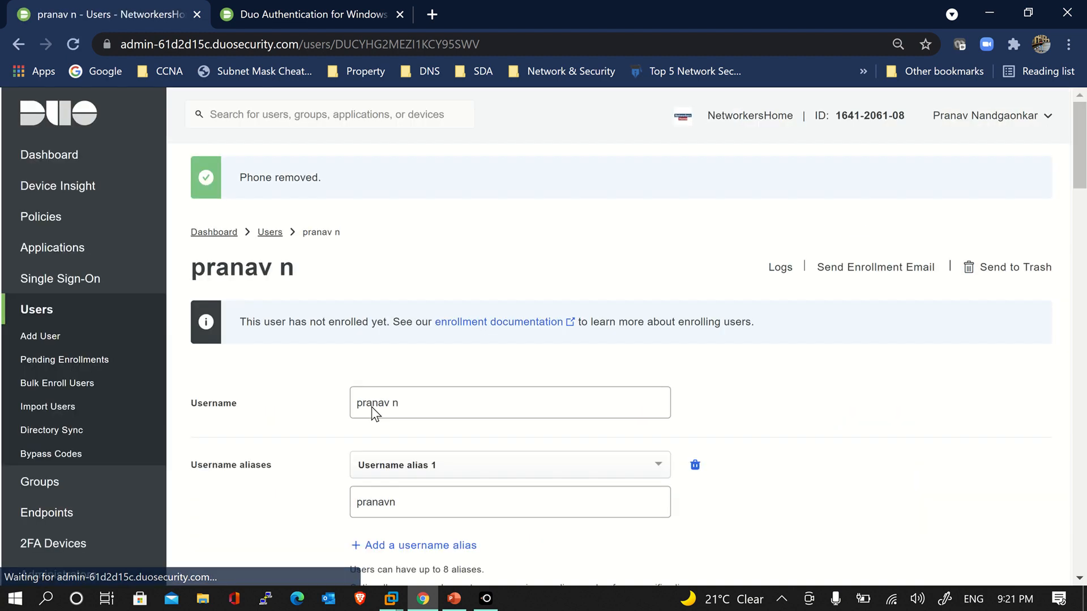
{"action": "scroll", "coordinate": [723, 393], "scroll_direction": "down", "scroll_amount": 15}
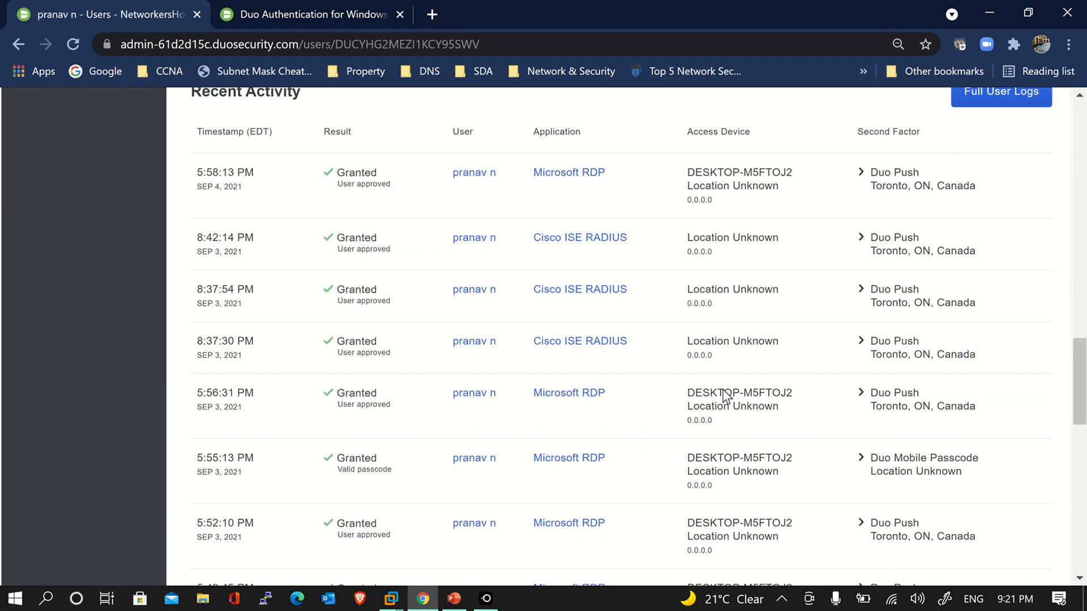
Inspect the iOS 12.5.4 endpoint details and return to the user's page
{"action": "scroll", "coordinate": [726, 396], "scroll_direction": "down", "scroll_amount": 12}
{"action": "scroll", "coordinate": [727, 397], "scroll_direction": "up", "scroll_amount": 1}
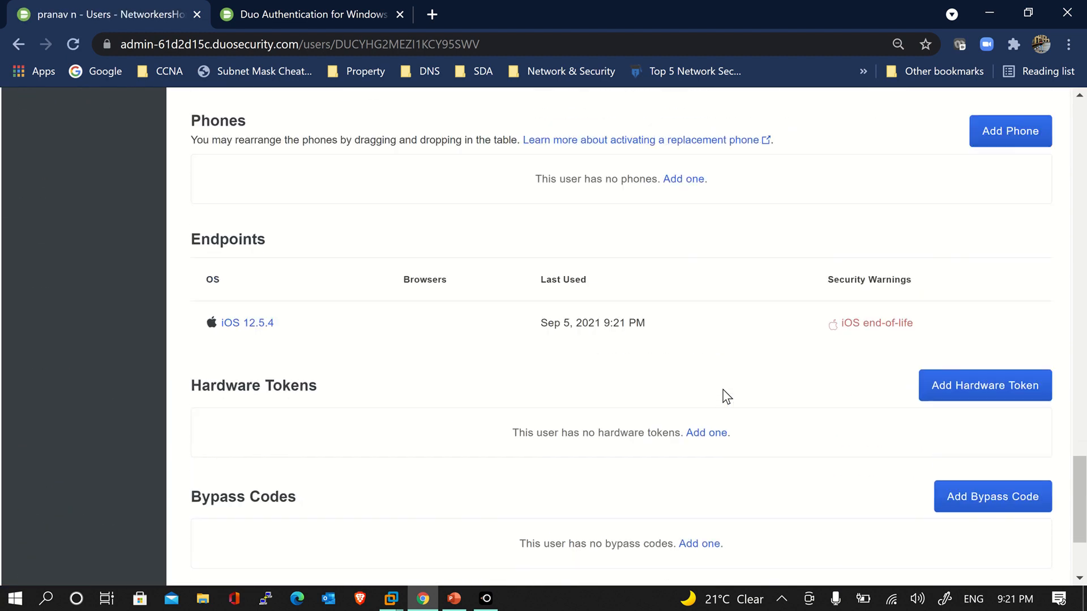
{"action": "scroll", "coordinate": [727, 397], "scroll_direction": "up", "scroll_amount": 1}
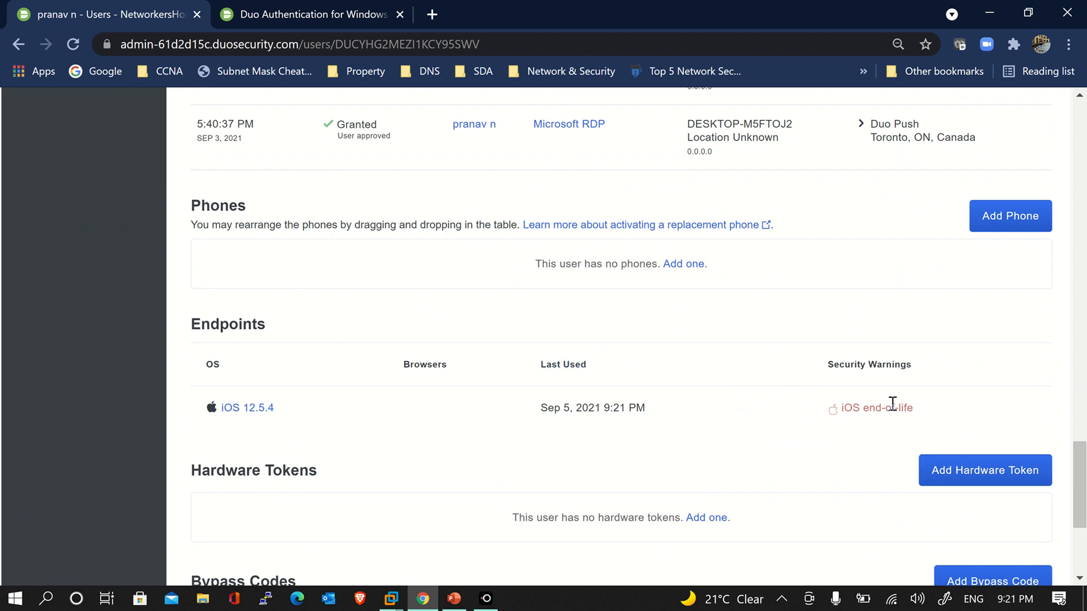
{"action": "left_click", "coordinate": [255, 409]}
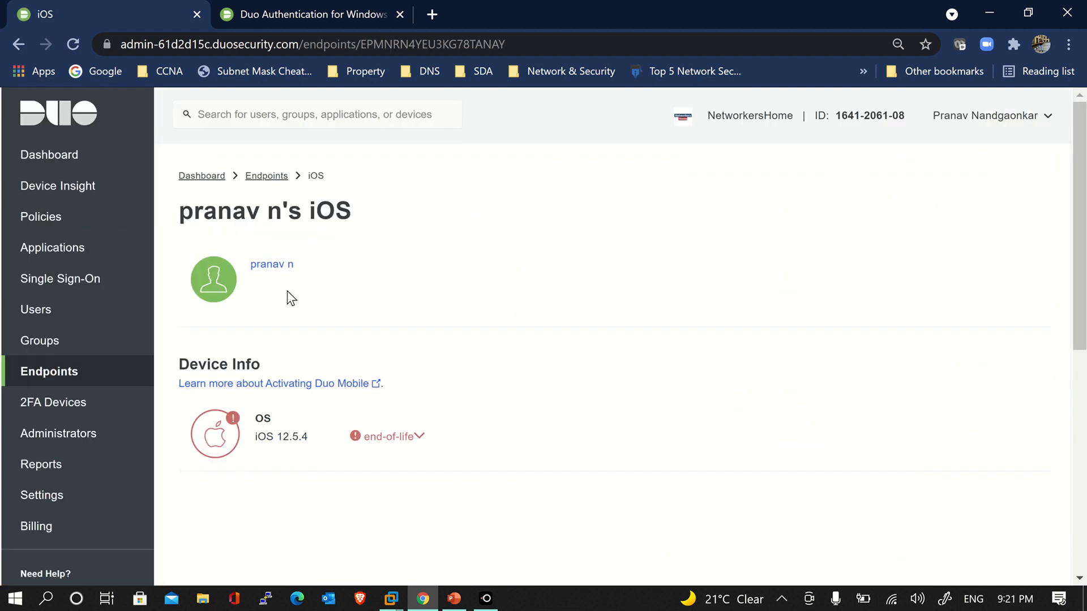
{"action": "left_click", "coordinate": [275, 265]}
{"action": "scroll", "coordinate": [749, 398], "scroll_direction": "down", "scroll_amount": 15}
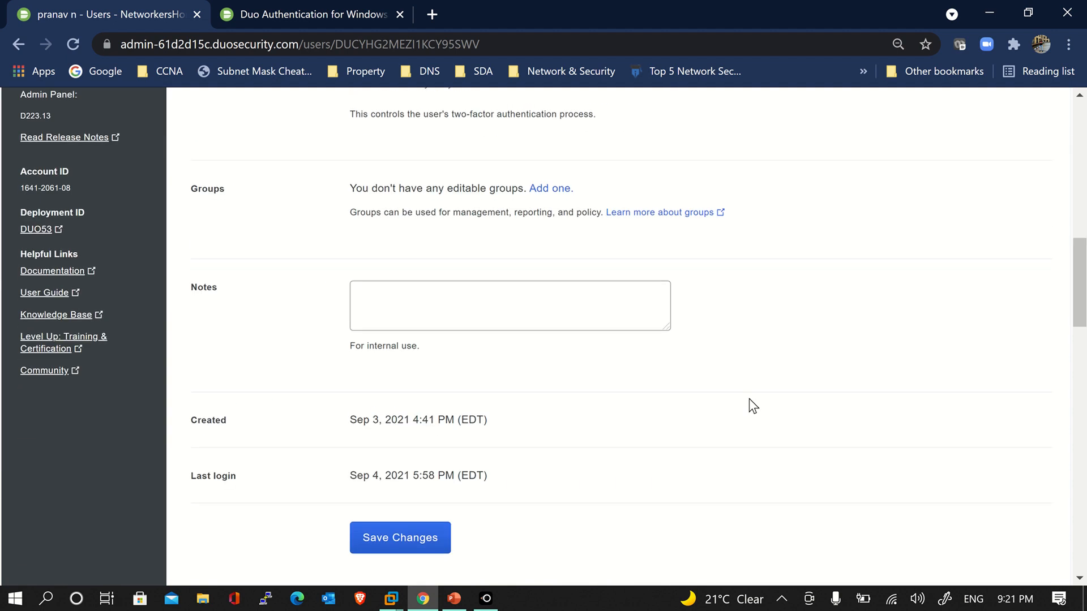
{"action": "scroll", "coordinate": [749, 398], "scroll_direction": "down", "scroll_amount": 20}
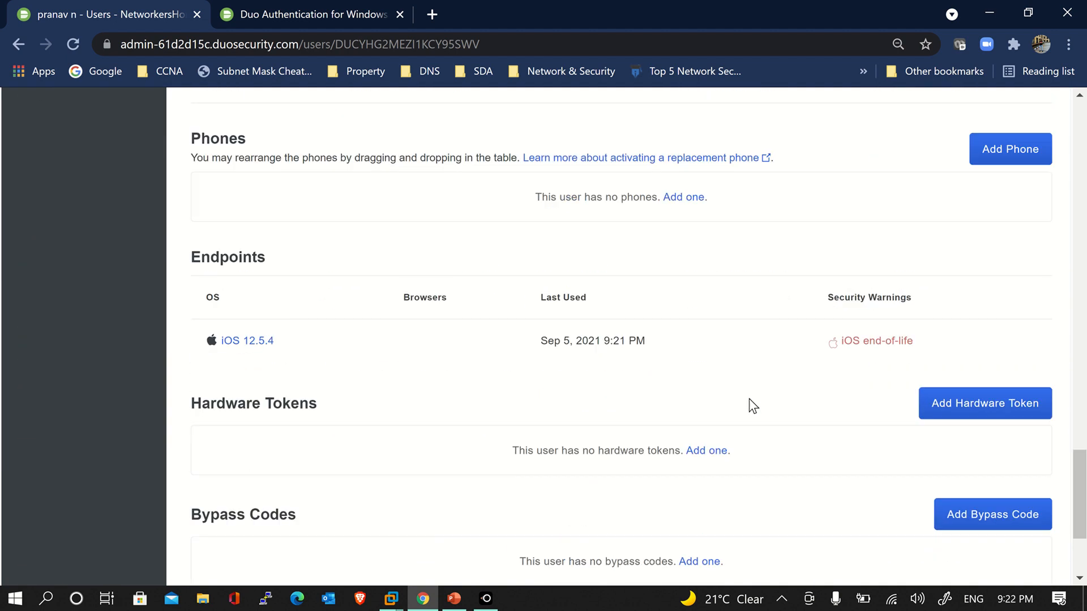
{"action": "scroll", "coordinate": [749, 399], "scroll_direction": "up", "scroll_amount": 20}
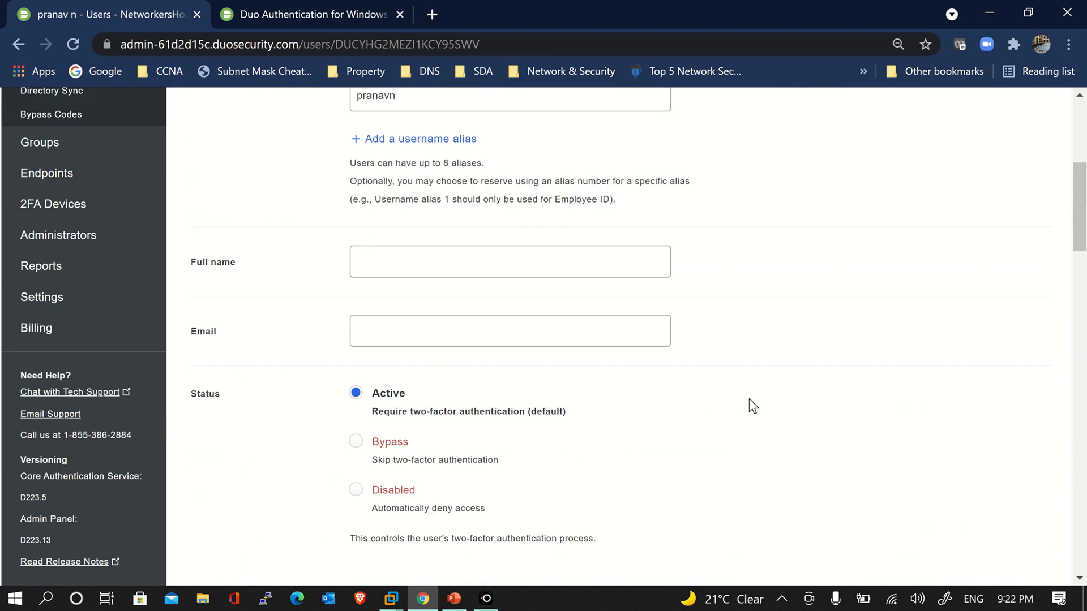
{"action": "scroll", "coordinate": [749, 406], "scroll_direction": "up", "scroll_amount": 3}
{"action": "scroll", "coordinate": [749, 406], "scroll_direction": "up", "scroll_amount": 2}
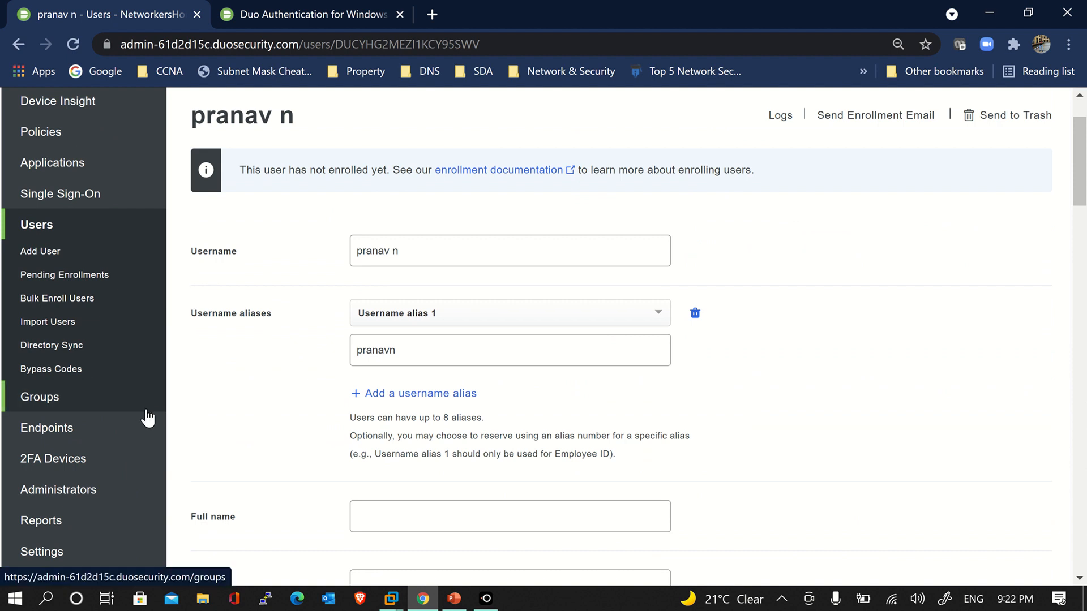
Verify no phones remain in 2FA Devices and Users, then open the user's Add Phone form
{"action": "left_click", "coordinate": [108, 458]}
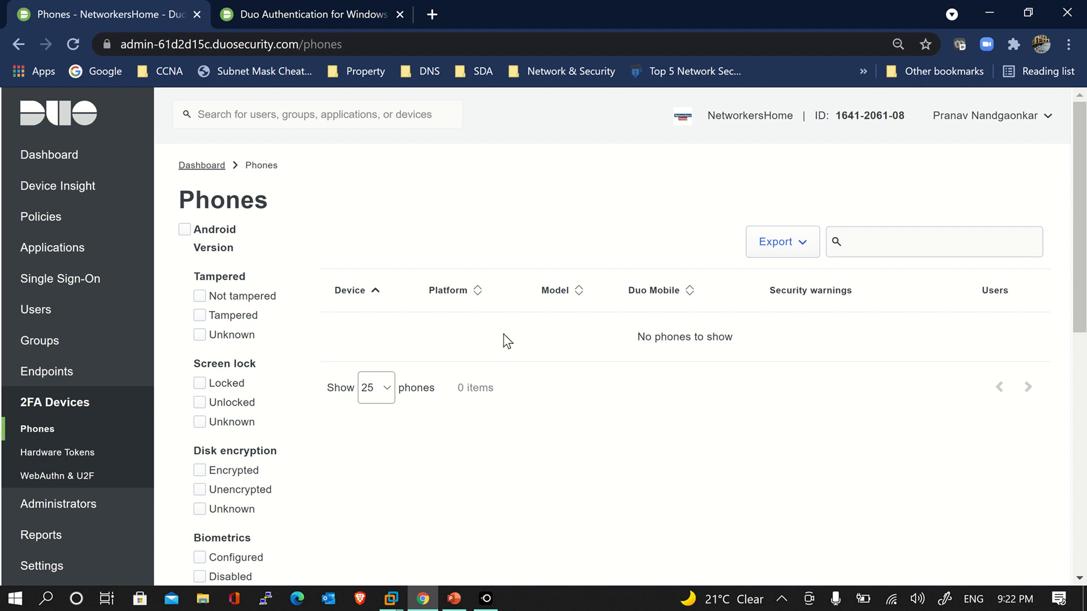
{"action": "left_click", "coordinate": [101, 312]}
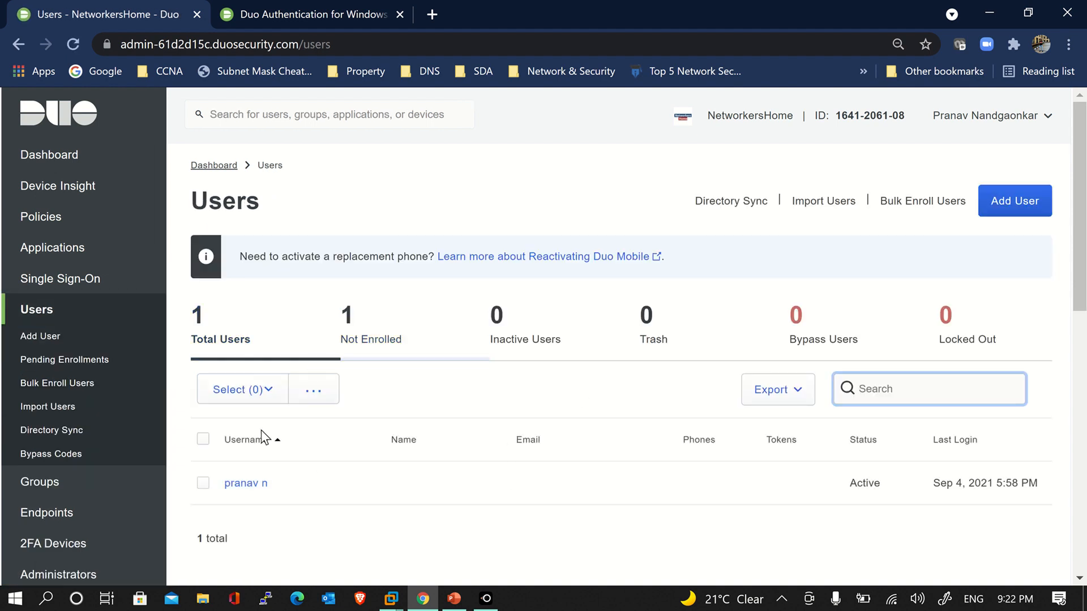
{"action": "left_click", "coordinate": [249, 484]}
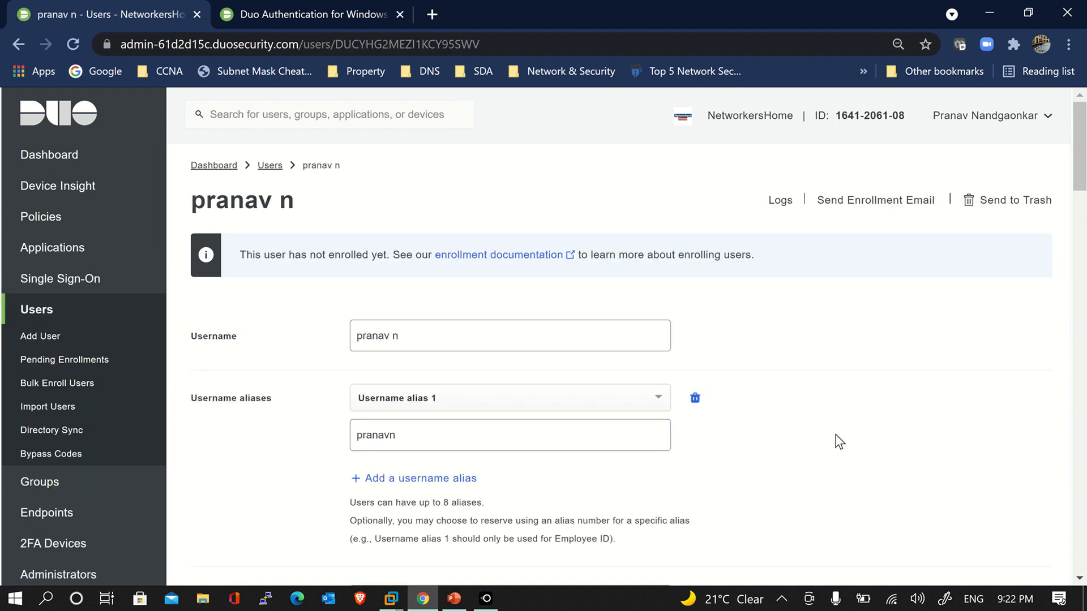
{"action": "scroll", "coordinate": [838, 441], "scroll_direction": "down", "scroll_amount": 10}
{"action": "scroll", "coordinate": [838, 442], "scroll_direction": "down", "scroll_amount": 15}
{"action": "scroll", "coordinate": [836, 439], "scroll_direction": "up", "scroll_amount": 1}
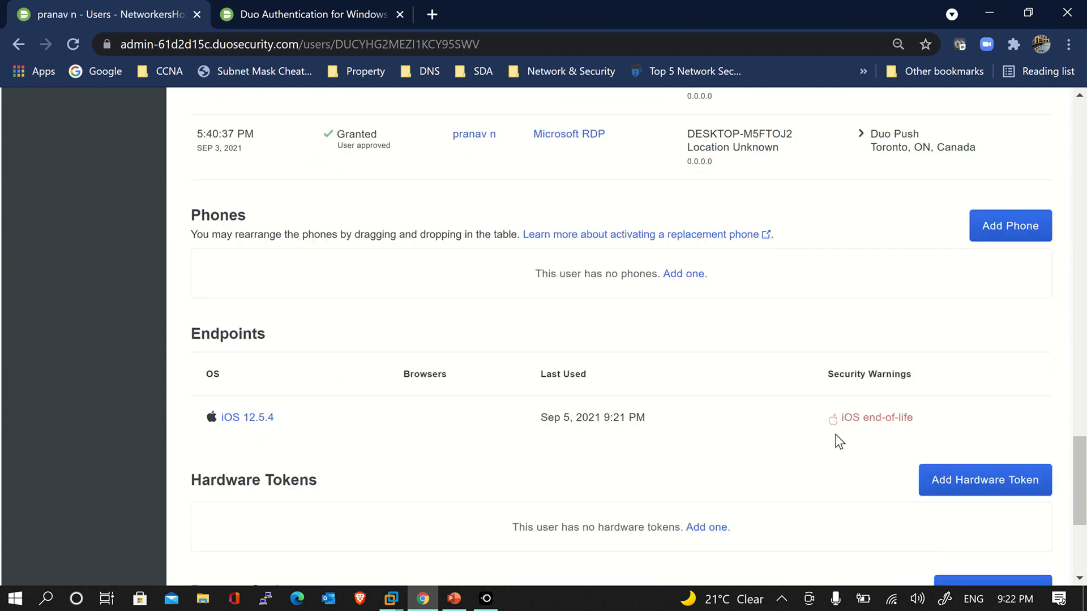
{"action": "left_click", "coordinate": [993, 242]}
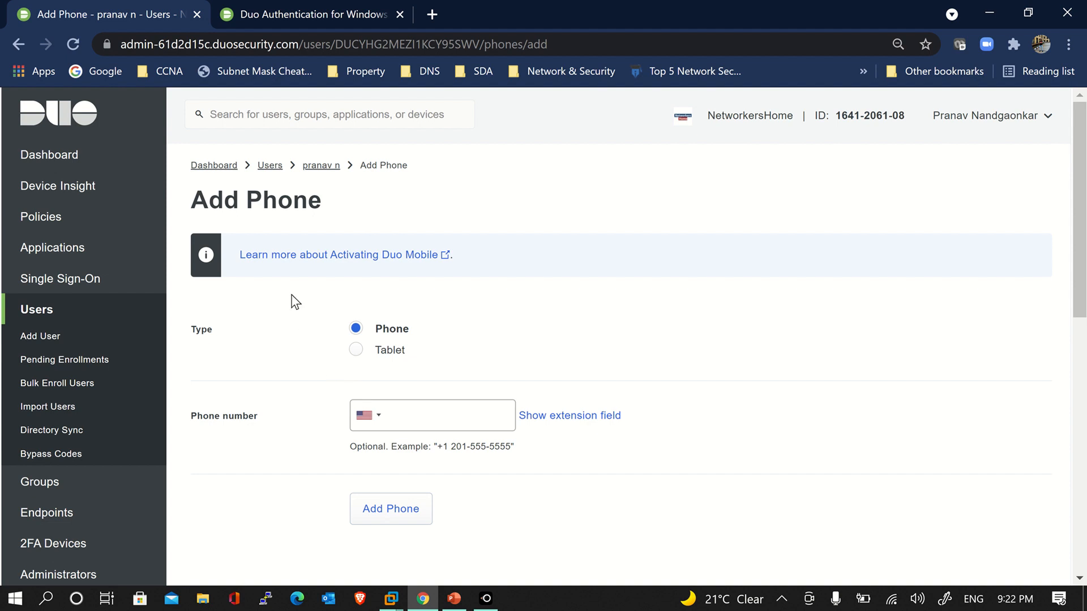
Add a phone for the user with the Canada country code and the user's mobile number
{"action": "scroll", "coordinate": [359, 353], "scroll_direction": "down", "scroll_amount": 4}
{"action": "scroll", "coordinate": [359, 353], "scroll_direction": "down", "scroll_amount": 4}
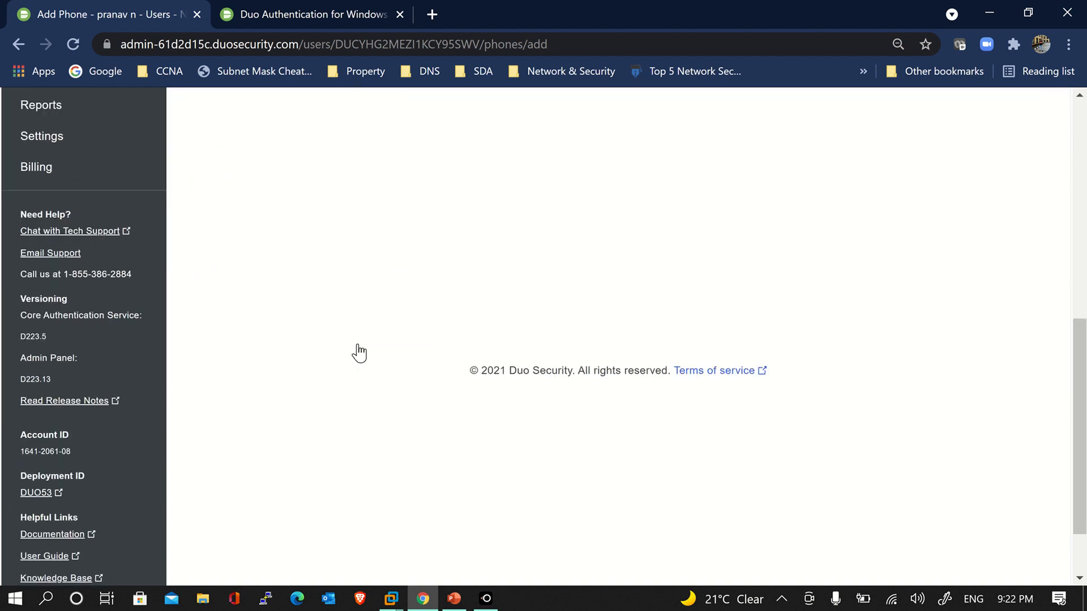
{"action": "scroll", "coordinate": [358, 352], "scroll_direction": "up", "scroll_amount": 4}
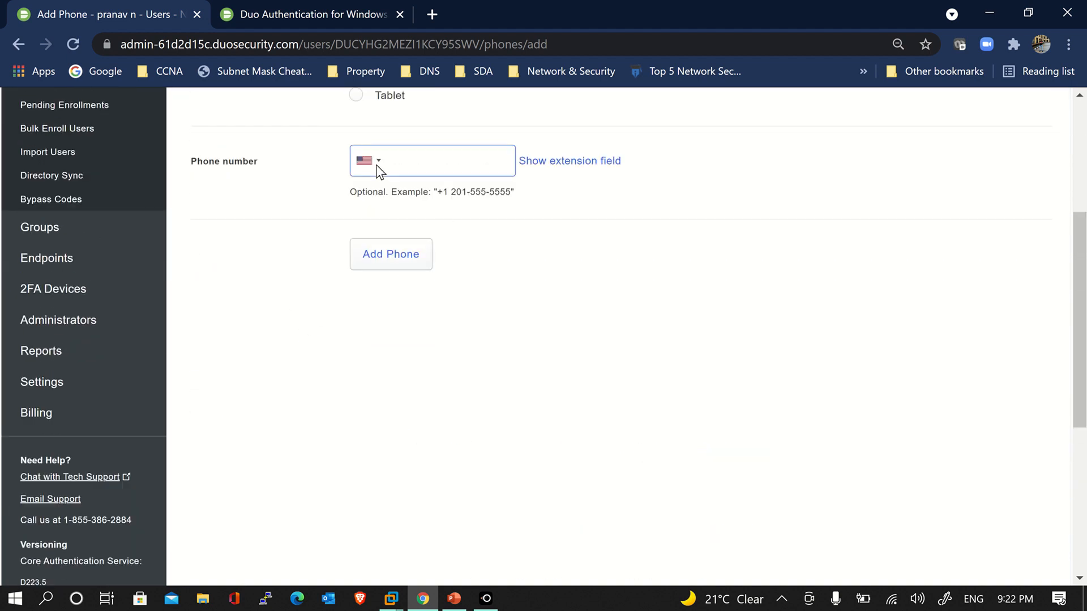
{"action": "left_click", "coordinate": [400, 164]}
{"action": "left_click", "coordinate": [369, 165]}
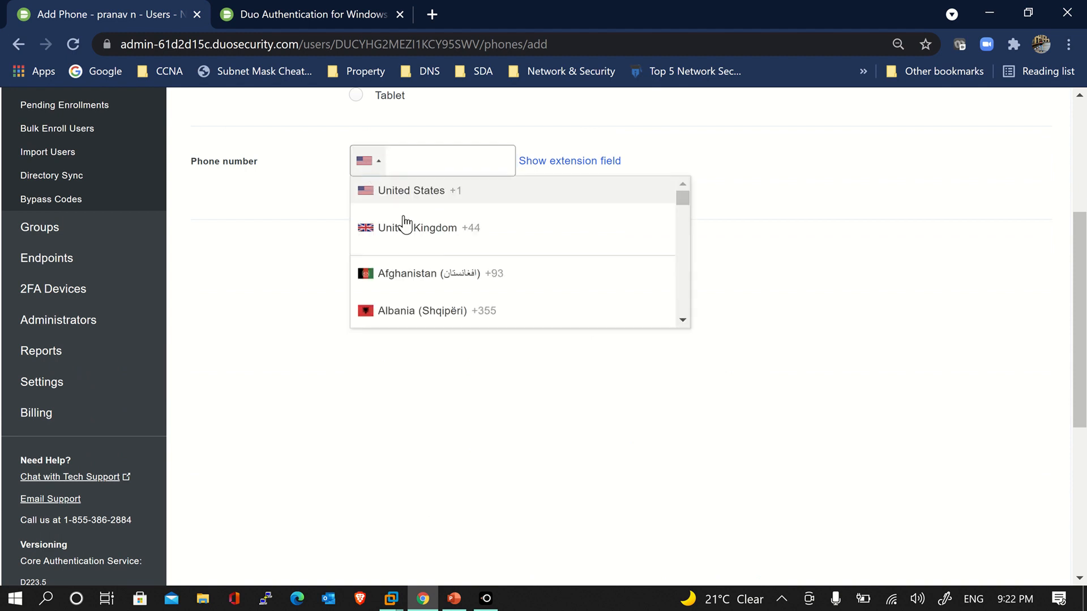
{"action": "scroll", "coordinate": [409, 249], "scroll_direction": "down", "scroll_amount": 15}
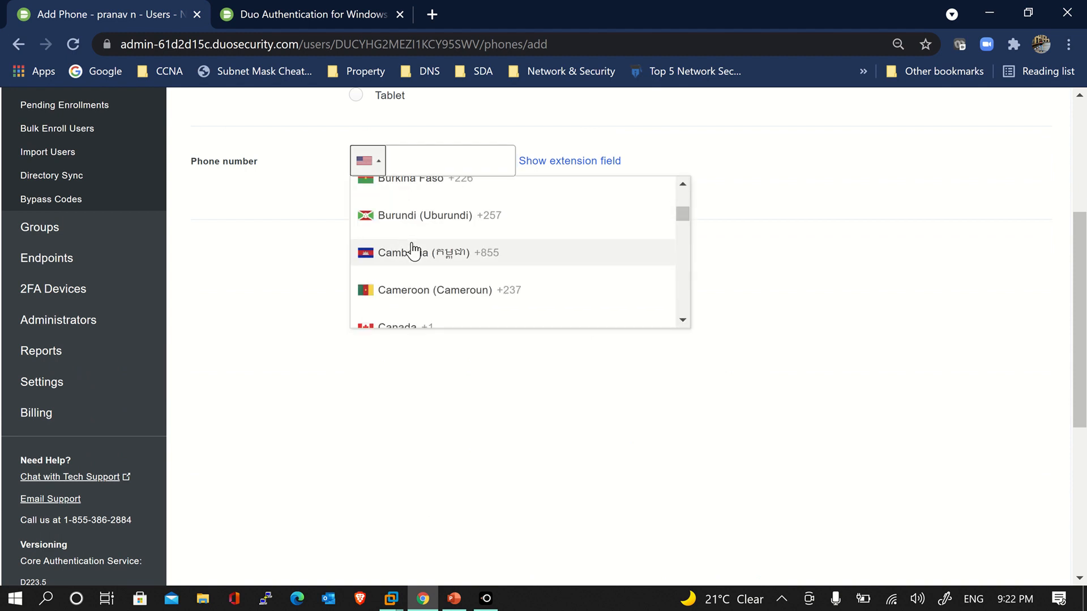
{"action": "scroll", "coordinate": [417, 284], "scroll_direction": "down", "scroll_amount": 3}
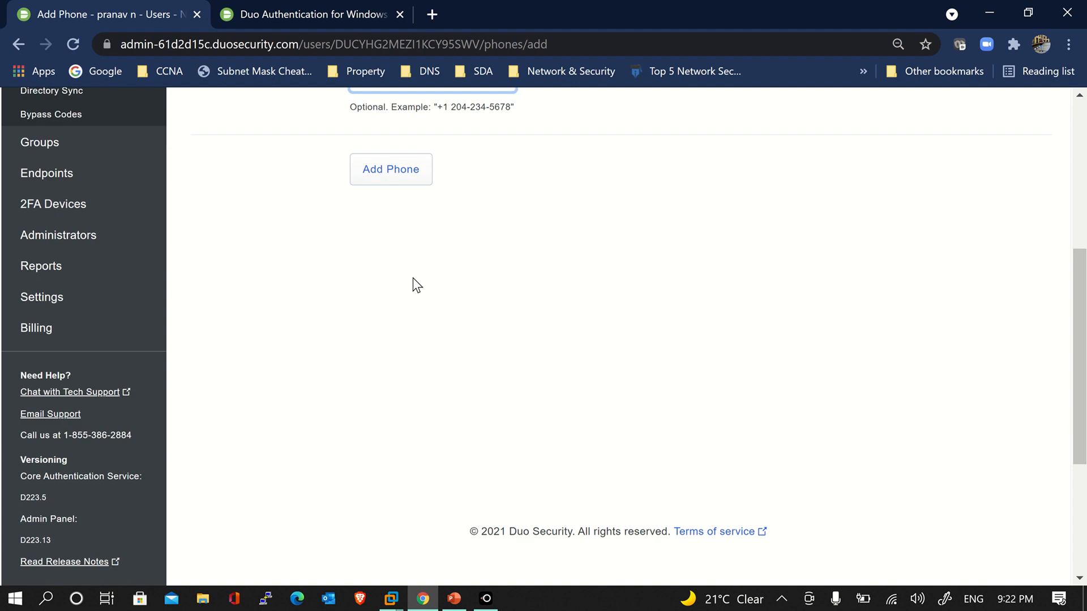
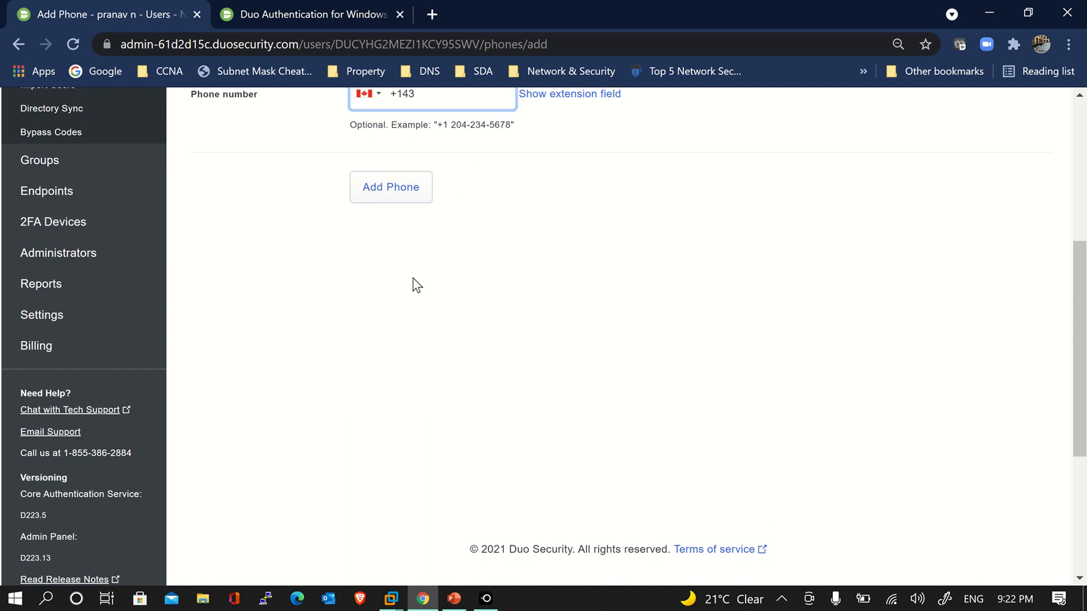
{"action": "scroll", "coordinate": [417, 285], "scroll_direction": "down", "scroll_amount": 1}
{"action": "scroll", "coordinate": [417, 284], "scroll_direction": "up", "scroll_amount": 1}
{"action": "left_click", "coordinate": [412, 201]}
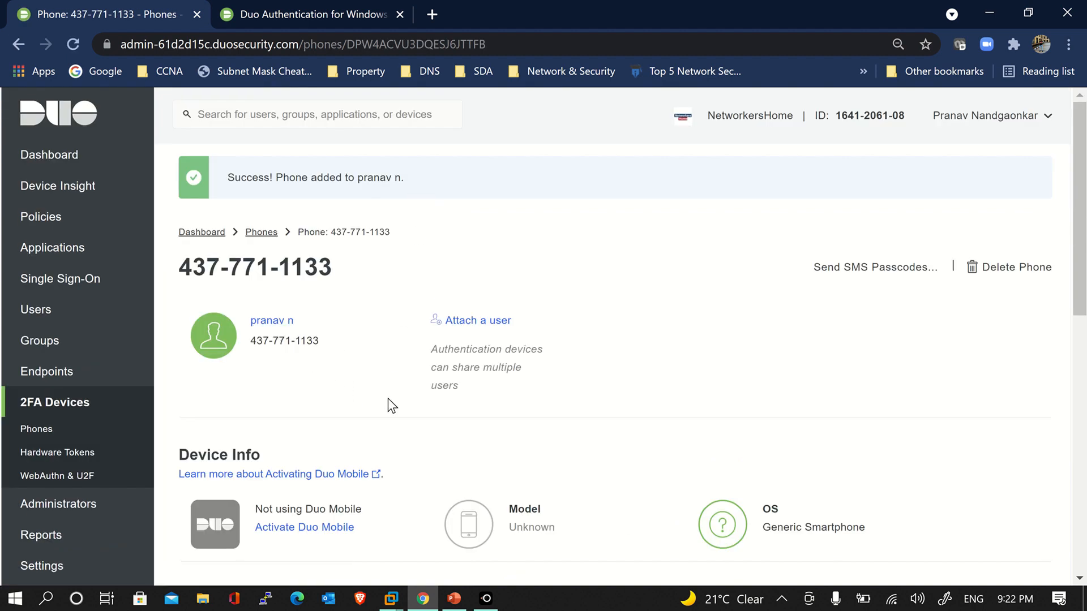
Generate a Duo Mobile activation code expiring in 24 hours and send instructions by SMS
{"action": "scroll", "coordinate": [388, 401], "scroll_direction": "down", "scroll_amount": 1}
{"action": "scroll", "coordinate": [390, 405], "scroll_direction": "down", "scroll_amount": 1}
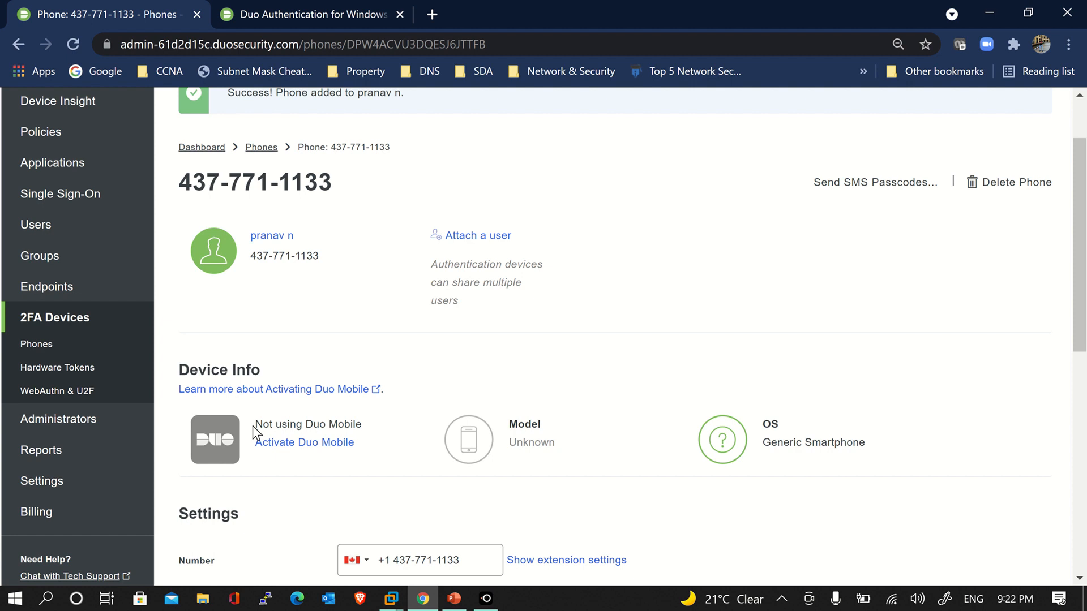
{"action": "left_click", "coordinate": [338, 447]}
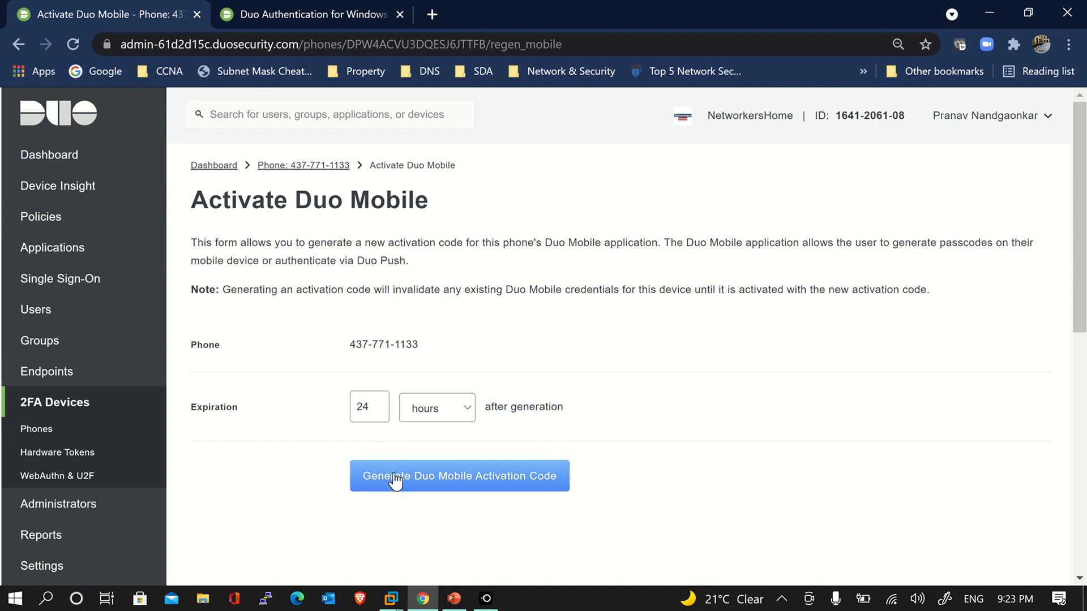
{"action": "left_click", "coordinate": [368, 407]}
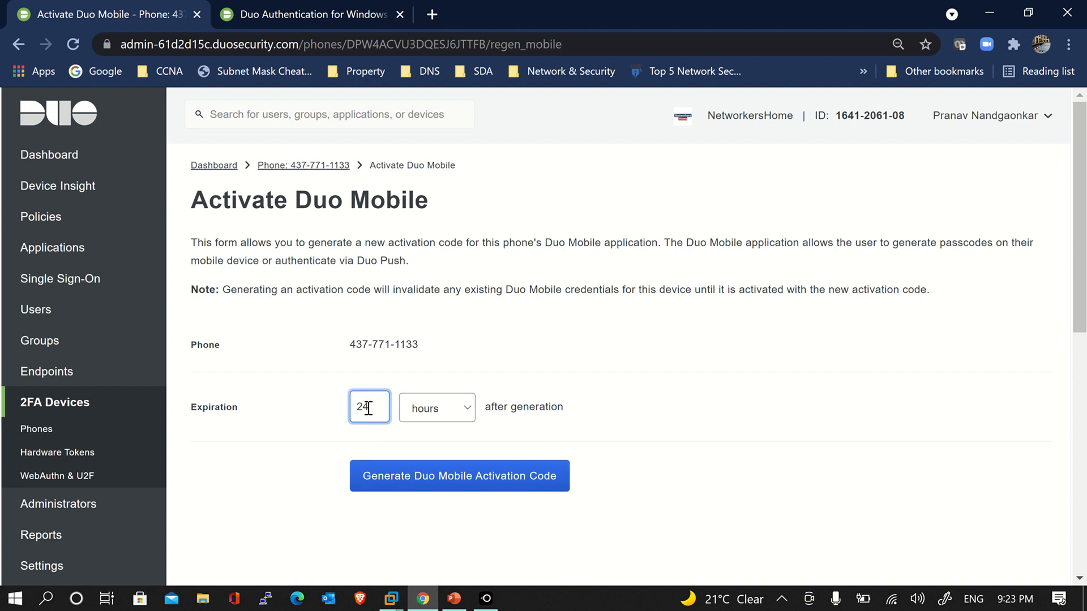
{"action": "left_click_drag", "start_coordinate": [368, 408], "coordinate": [350, 414]}
{"action": "left_click", "coordinate": [374, 409]}
{"action": "left_click_drag", "start_coordinate": [379, 414], "coordinate": [349, 415]}
{"action": "left_click", "coordinate": [364, 414]}
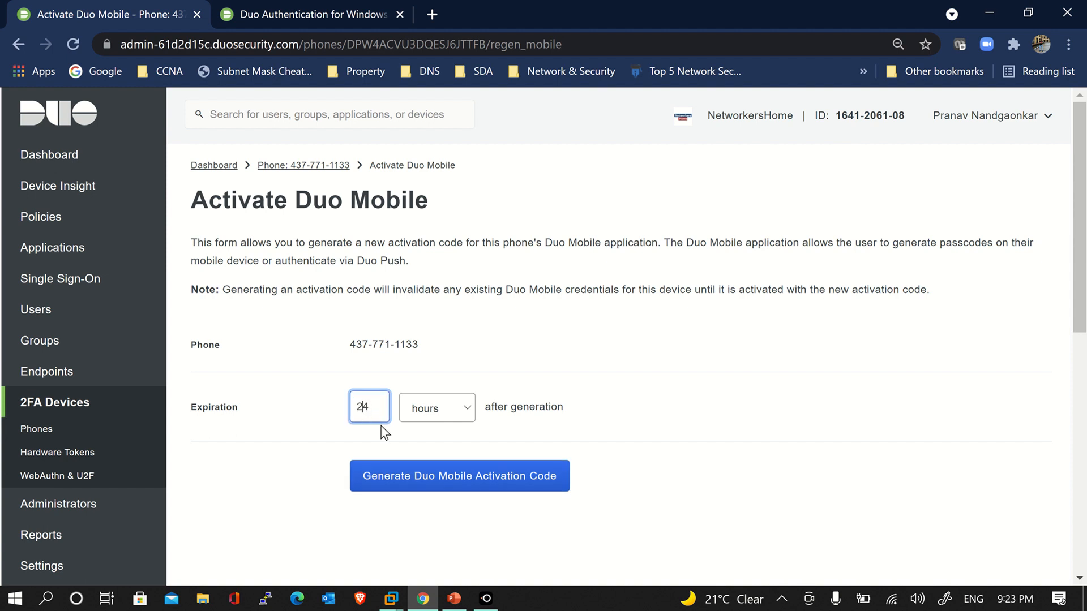
{"action": "left_click", "coordinate": [405, 490]}
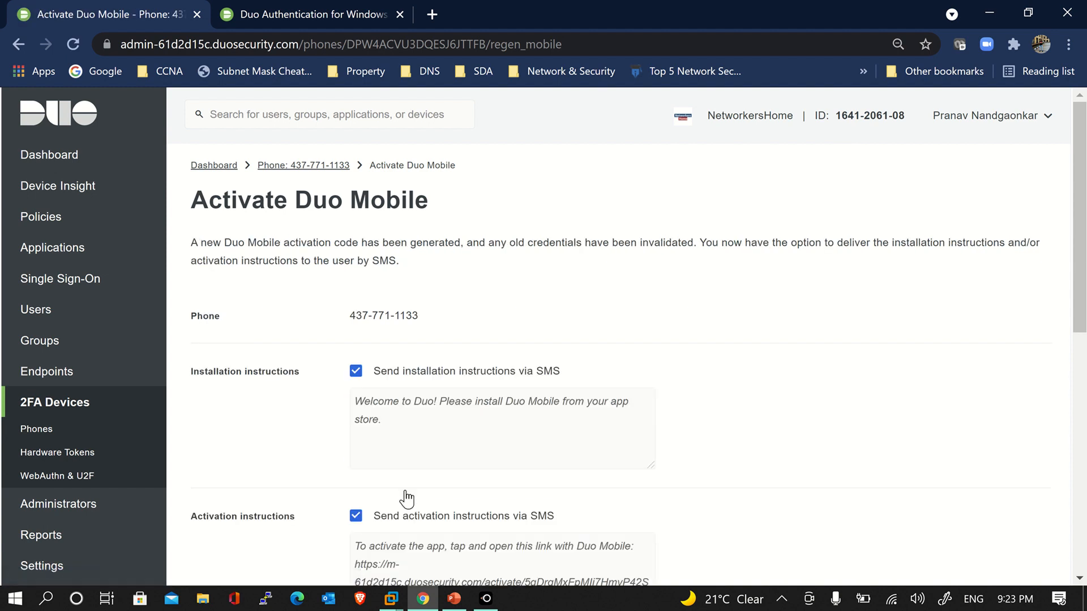
{"action": "scroll", "coordinate": [406, 498], "scroll_direction": "down", "scroll_amount": 4}
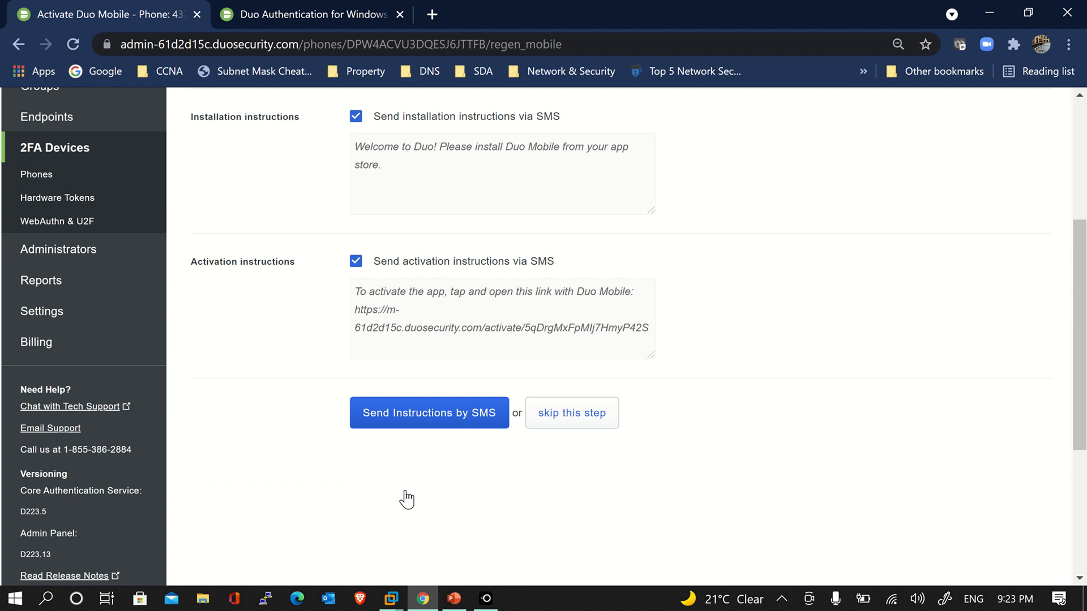
{"action": "left_click", "coordinate": [421, 414]}
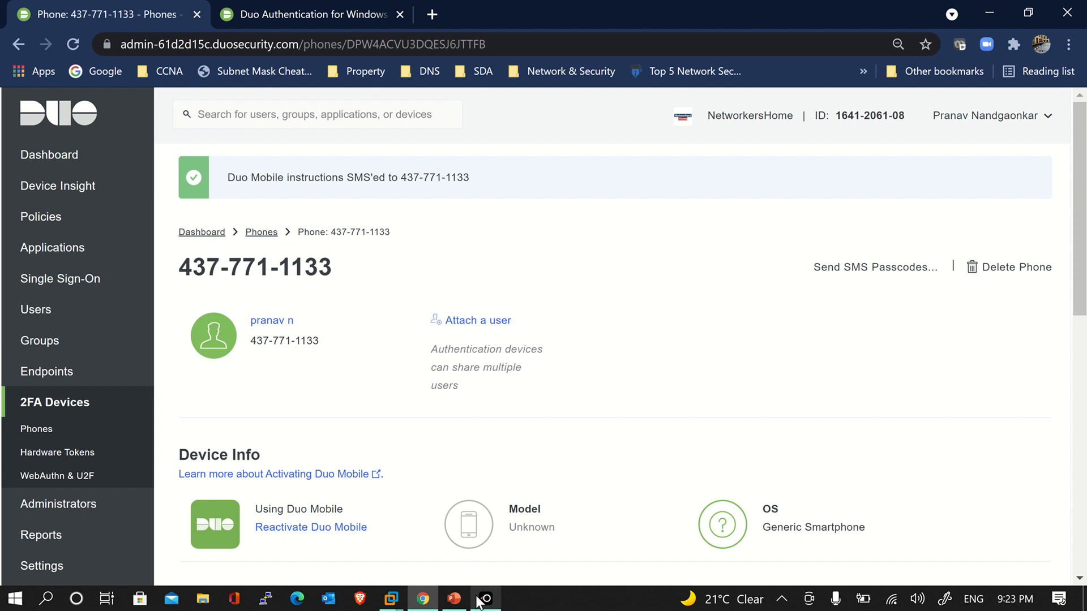
{"action": "mouse_move", "coordinate": [480, 602]}
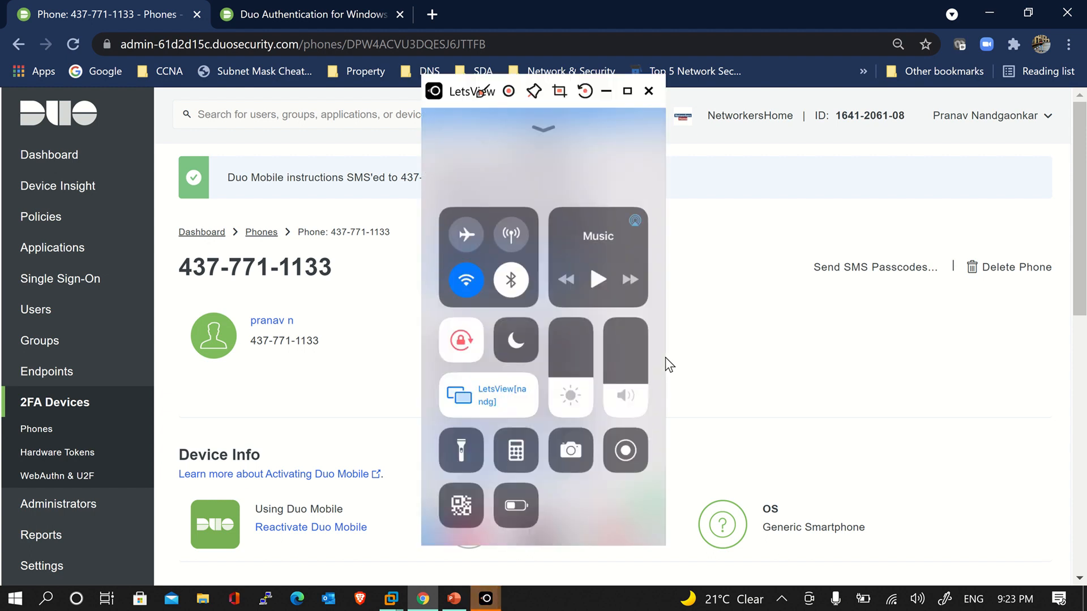
{"action": "left_click_drag", "start_coordinate": [461, 105], "coordinate": [848, 96]}
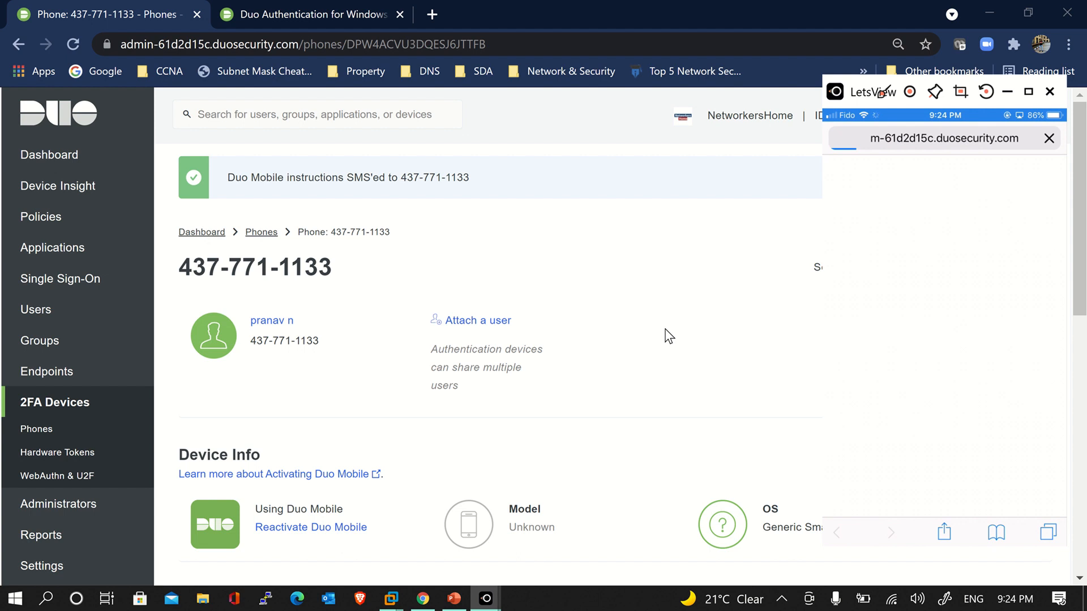
{"action": "left_click", "coordinate": [669, 336]}
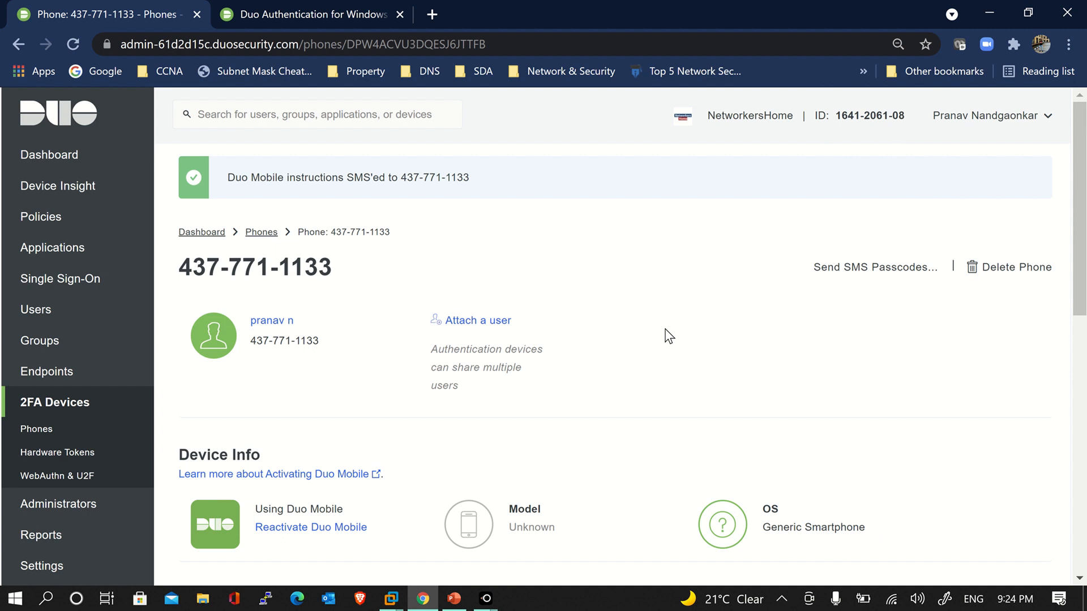
{"action": "left_click", "coordinate": [563, 557]}
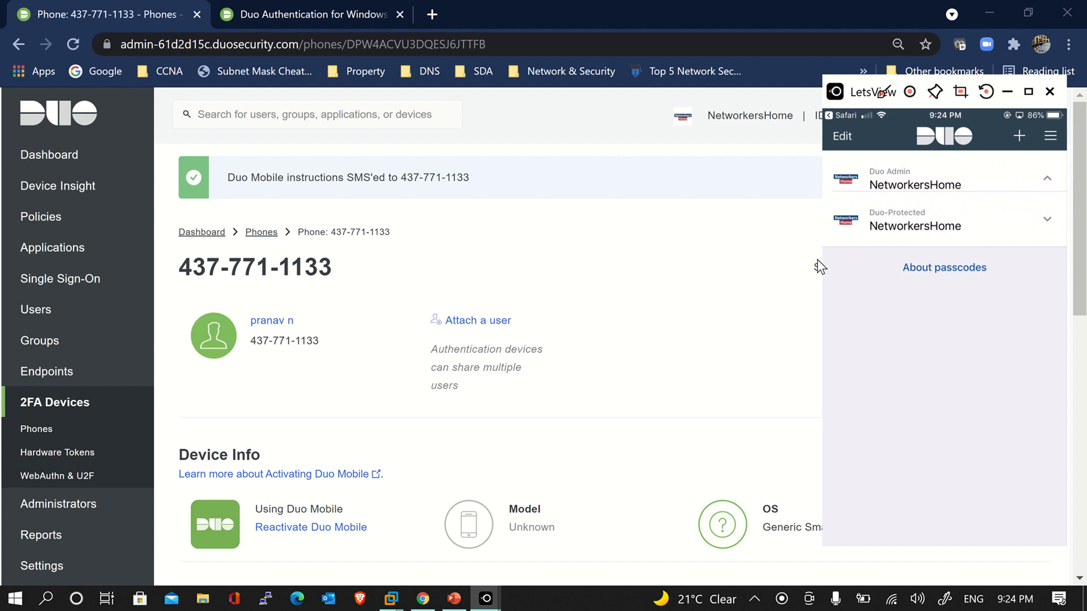
{"action": "left_click", "coordinate": [740, 316]}
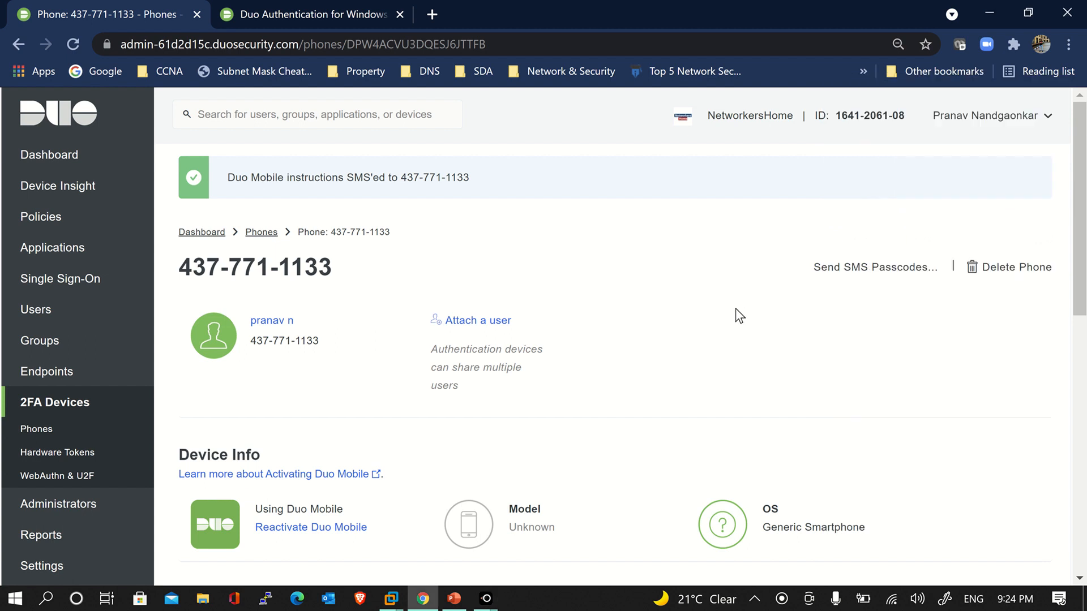
Reload the phone page and highlight the Apple iPhone model and iOS 12.5.4 version
{"action": "left_click", "coordinate": [73, 47]}
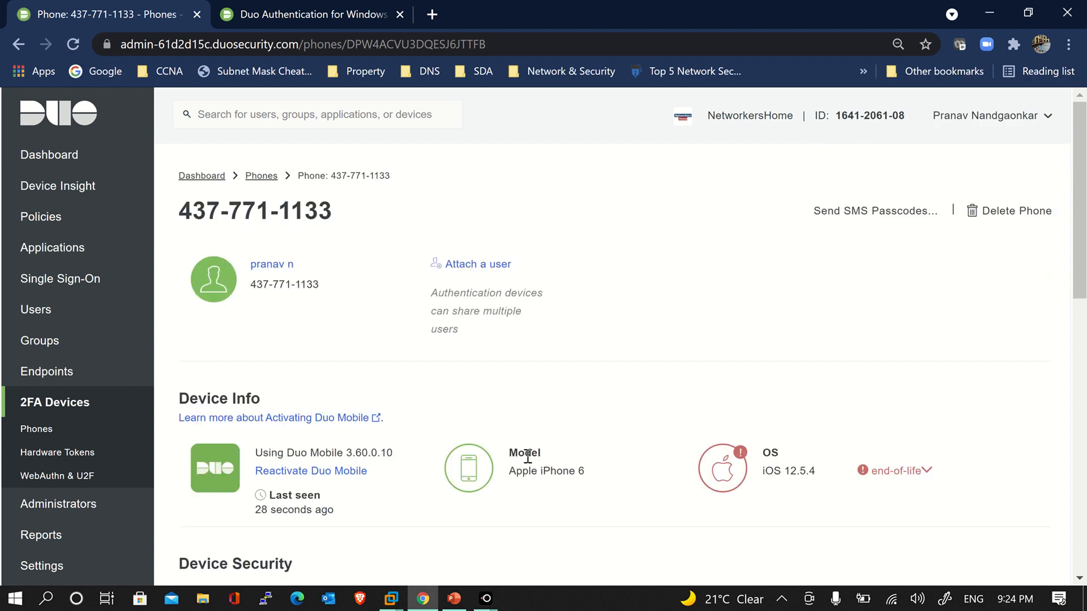
{"action": "left_click_drag", "start_coordinate": [509, 471], "coordinate": [577, 472]}
{"action": "left_click", "coordinate": [598, 481]}
{"action": "left_click_drag", "start_coordinate": [766, 471], "coordinate": [834, 474]}
{"action": "left_click", "coordinate": [834, 474]}
Check the iOS end-of-life note, dismiss it, and go to the Policies page
{"action": "left_click", "coordinate": [925, 473]}
{"action": "scroll", "coordinate": [932, 477], "scroll_direction": "down", "scroll_amount": 3}
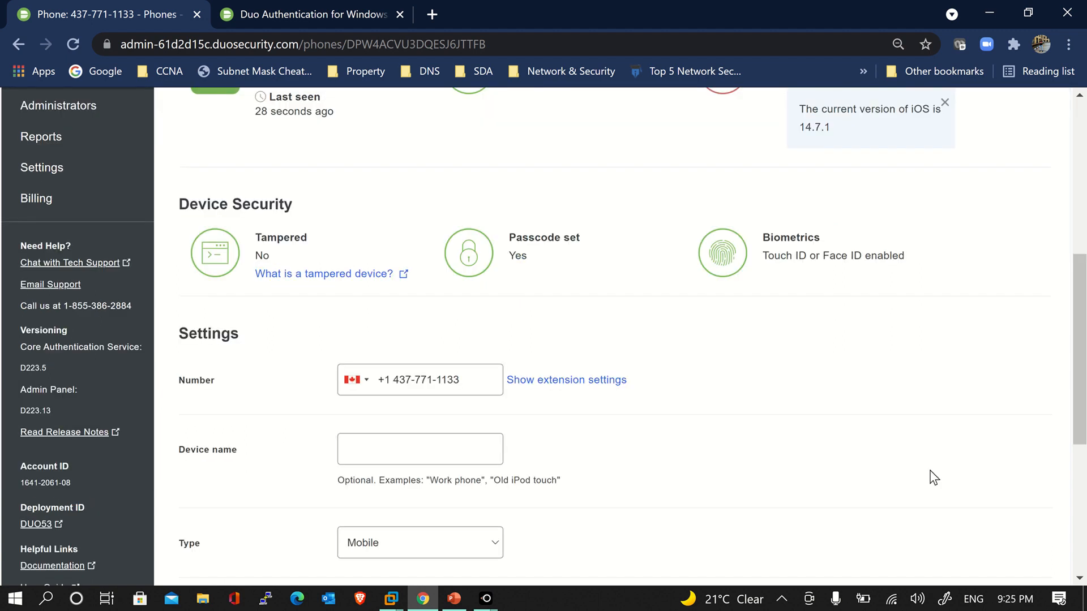
{"action": "scroll", "coordinate": [934, 479], "scroll_direction": "up", "scroll_amount": 3}
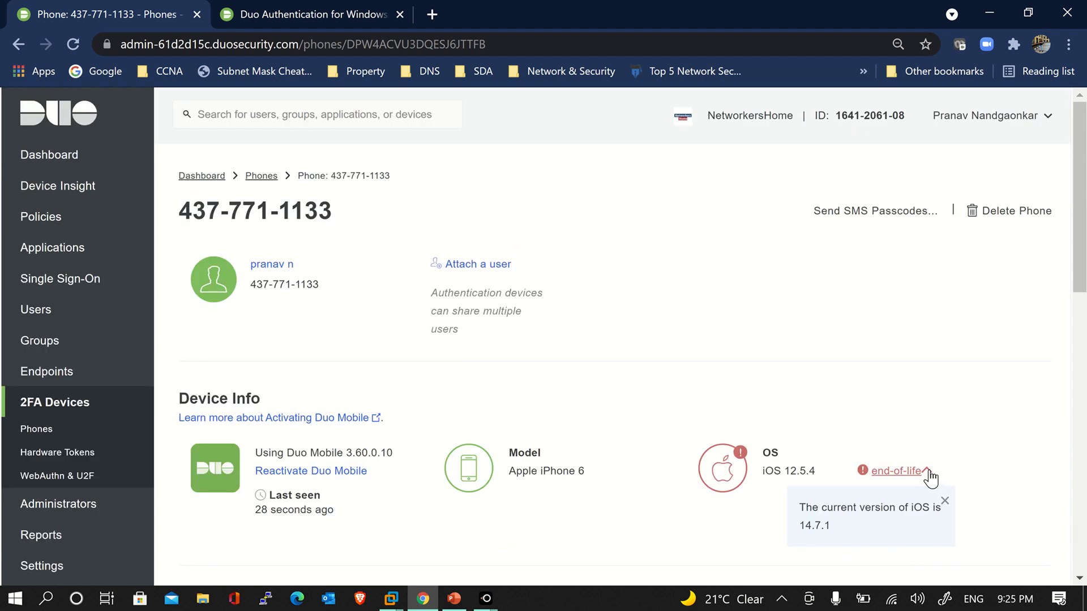
{"action": "left_click", "coordinate": [929, 473]}
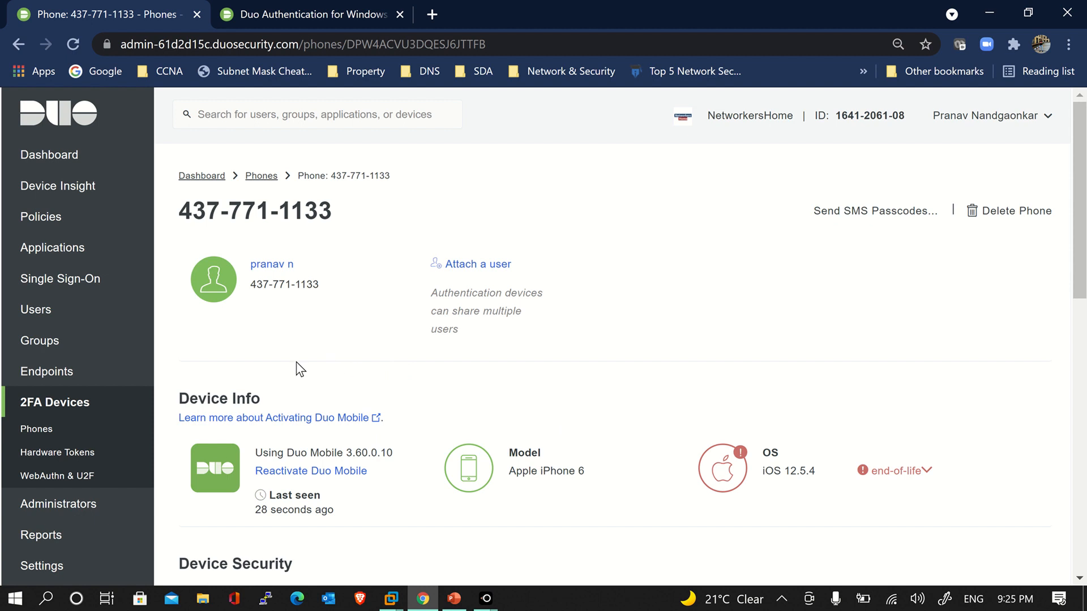
{"action": "left_click", "coordinate": [52, 227]}
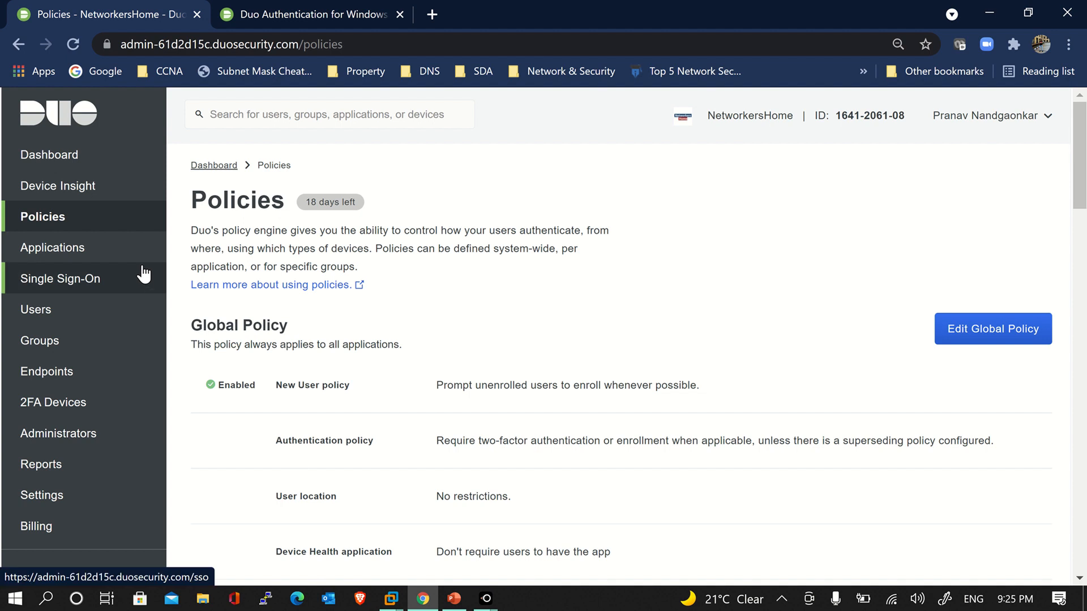
Open Microsoft RDP from the Applications list and scroll through its Global Policy settings
{"action": "left_click", "coordinate": [68, 252]}
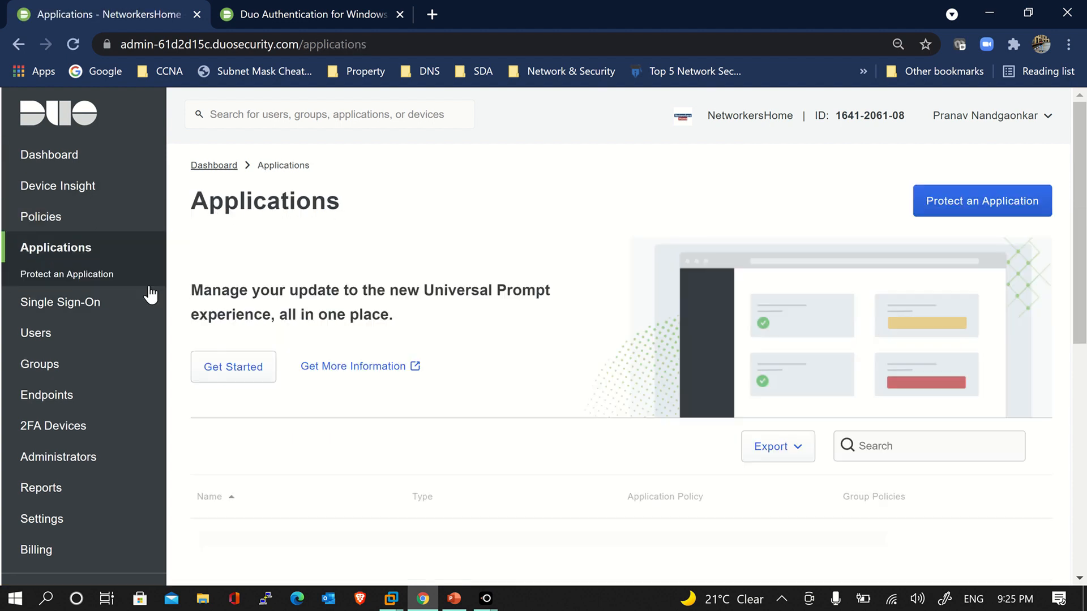
{"action": "scroll", "coordinate": [274, 520], "scroll_direction": "down", "scroll_amount": 2}
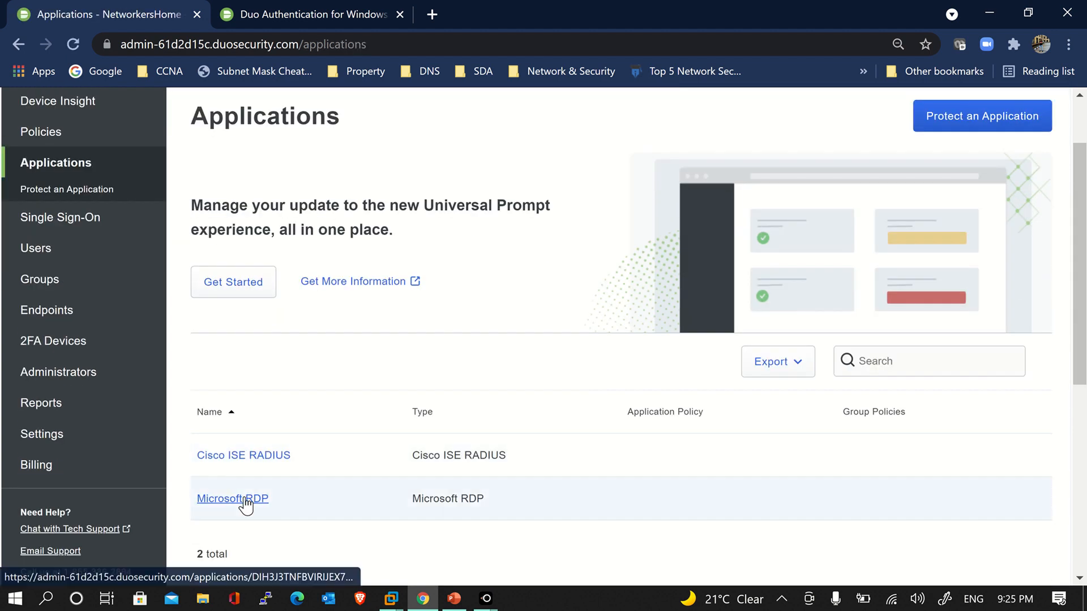
{"action": "left_click", "coordinate": [245, 500]}
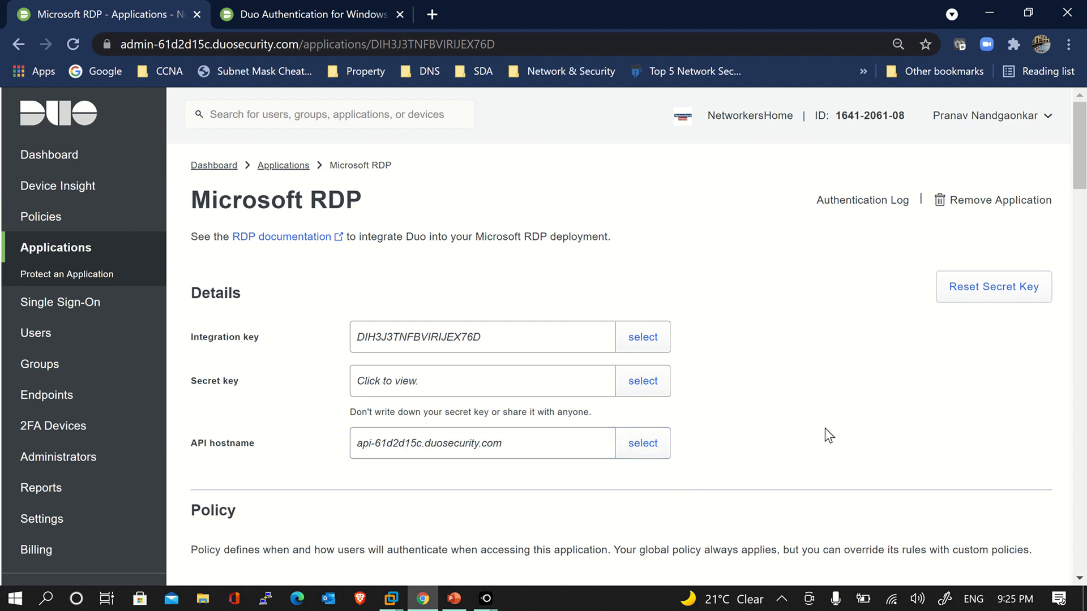
{"action": "scroll", "coordinate": [825, 429], "scroll_direction": "down", "scroll_amount": 7}
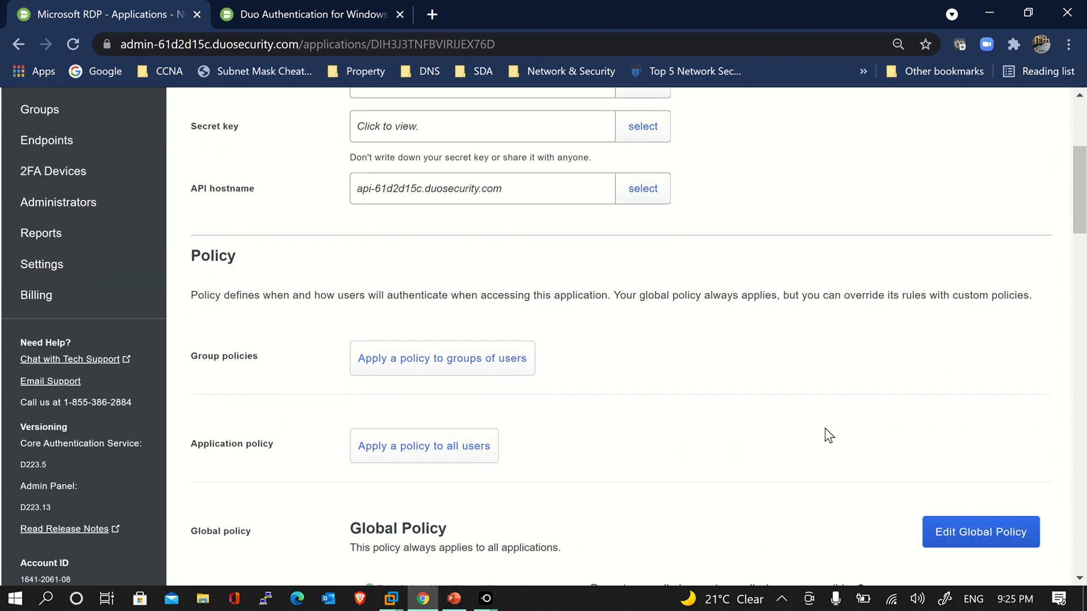
{"action": "scroll", "coordinate": [824, 431], "scroll_direction": "down", "scroll_amount": 2}
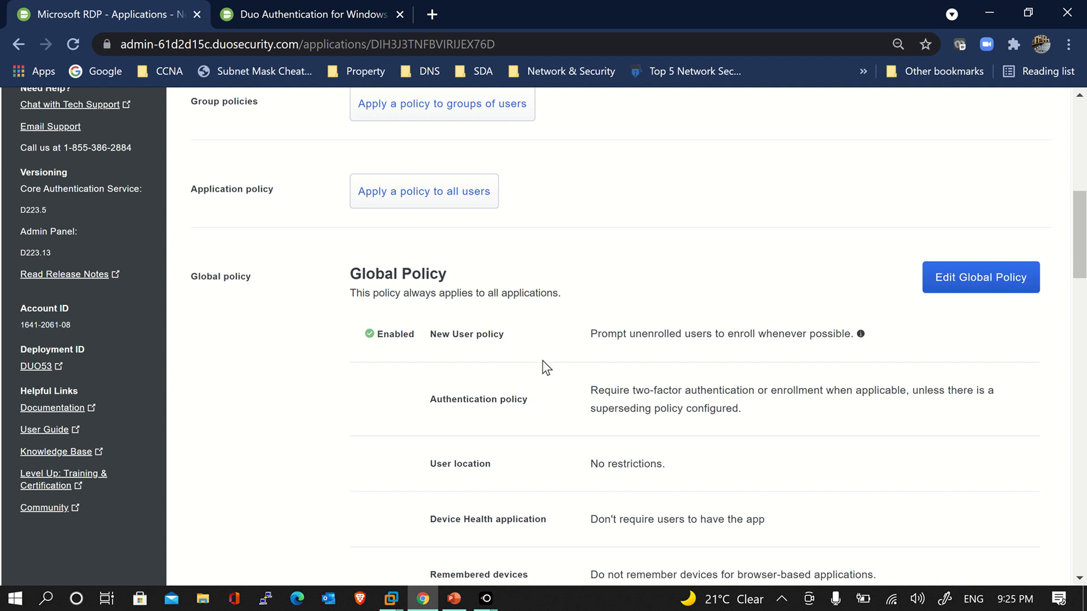
{"action": "scroll", "coordinate": [544, 367], "scroll_direction": "down", "scroll_amount": 1}
{"action": "scroll", "coordinate": [546, 368], "scroll_direction": "down", "scroll_amount": 1}
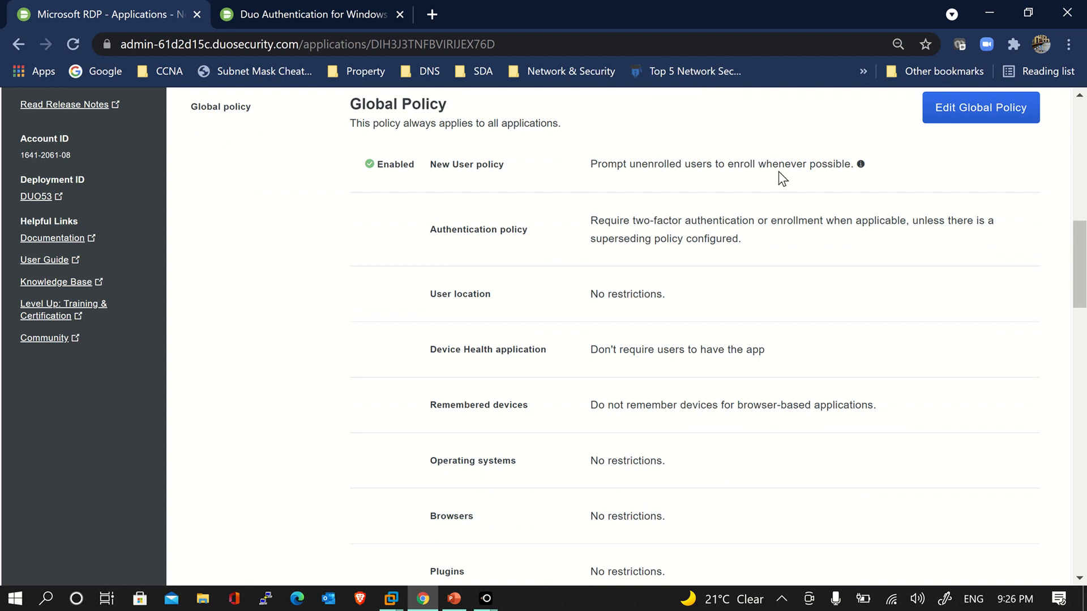
{"action": "scroll", "coordinate": [719, 340], "scroll_direction": "up", "scroll_amount": 3}
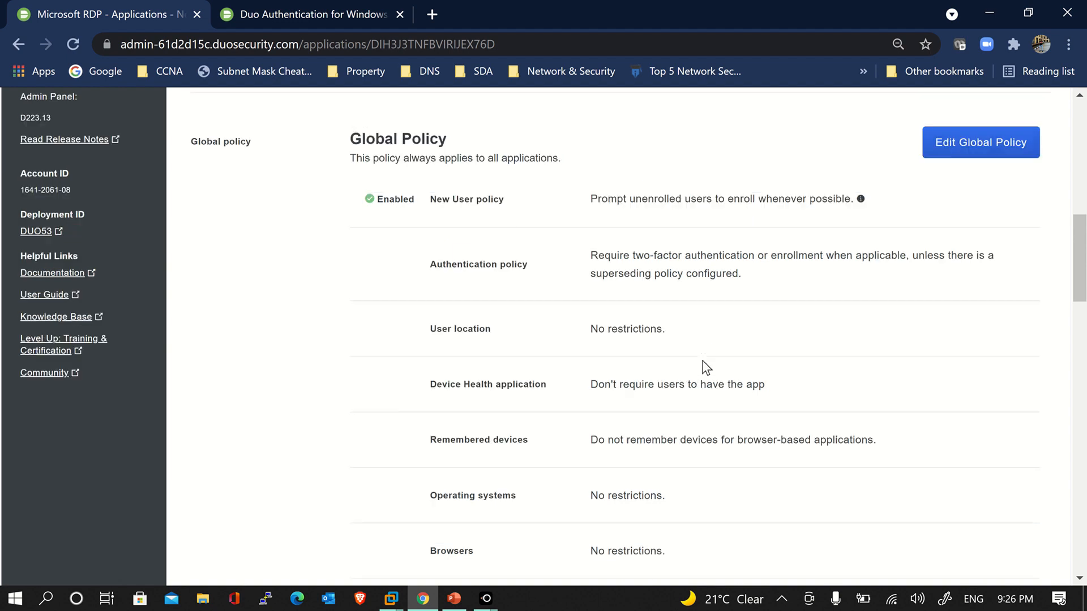
{"action": "scroll", "coordinate": [520, 362], "scroll_direction": "down", "scroll_amount": 9}
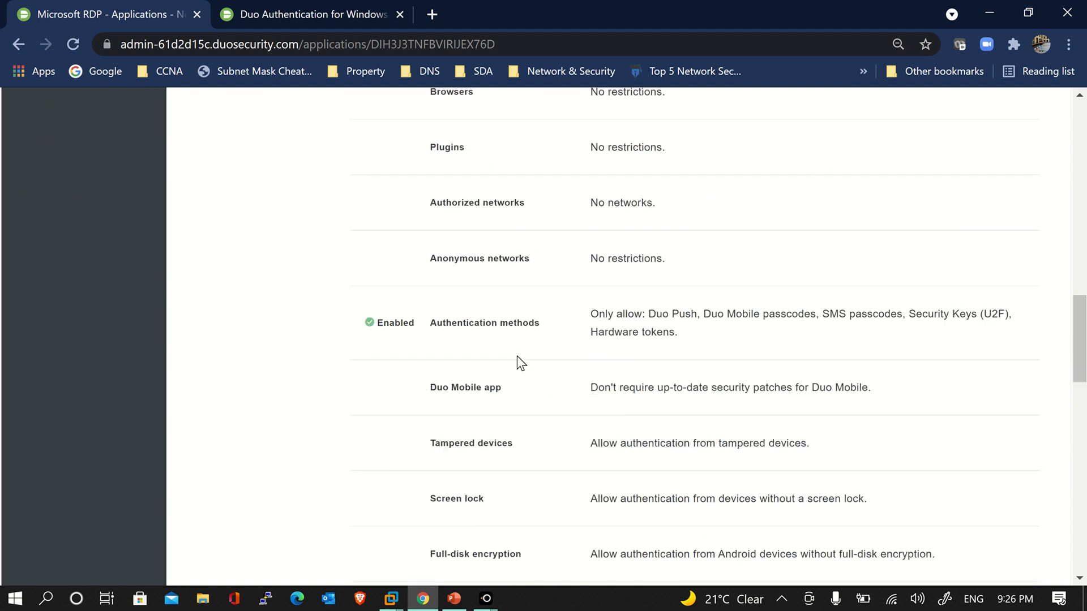
{"action": "scroll", "coordinate": [521, 363], "scroll_direction": "up", "scroll_amount": 8}
{"action": "scroll", "coordinate": [521, 362], "scroll_direction": "down", "scroll_amount": 5}
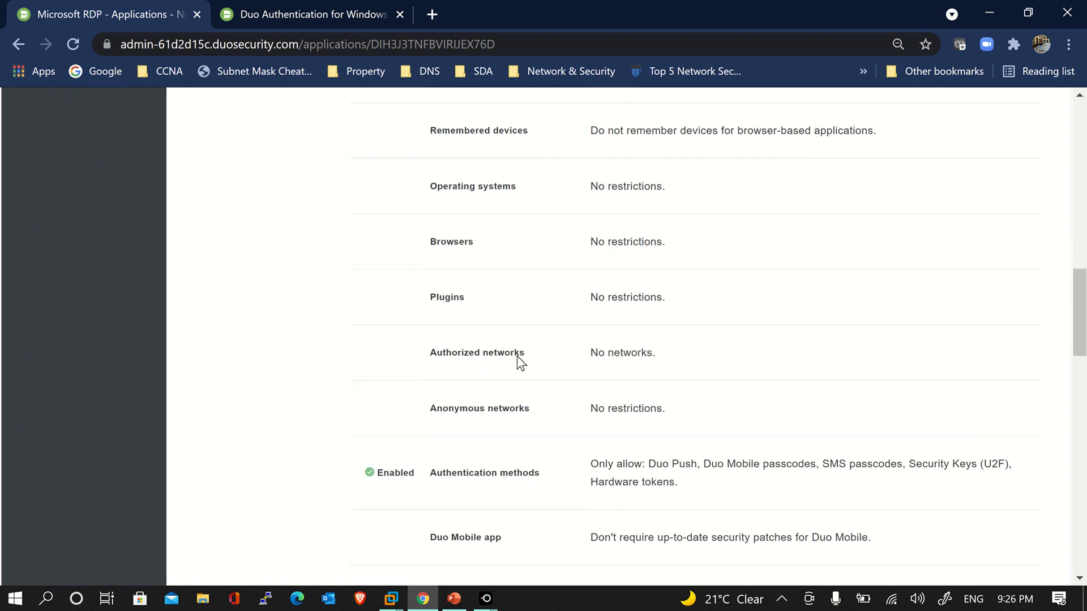
{"action": "scroll", "coordinate": [521, 362], "scroll_direction": "up", "scroll_amount": 10}
{"action": "scroll", "coordinate": [521, 362], "scroll_direction": "up", "scroll_amount": 3}
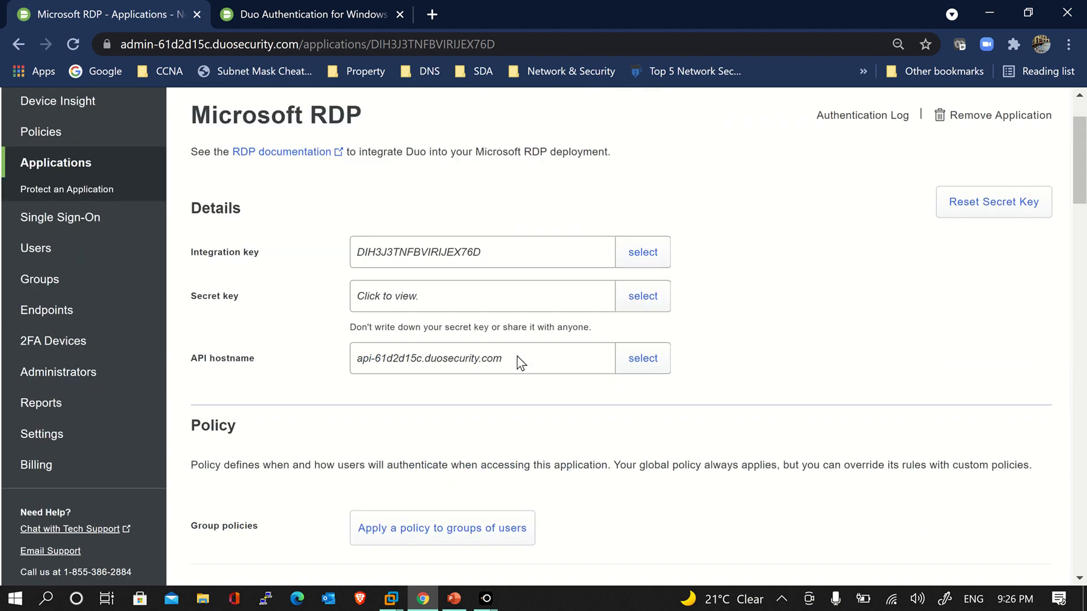
Sign out of the Windows 10 Client VM from its Start menu account options
{"action": "mouse_move", "coordinate": [387, 598]}
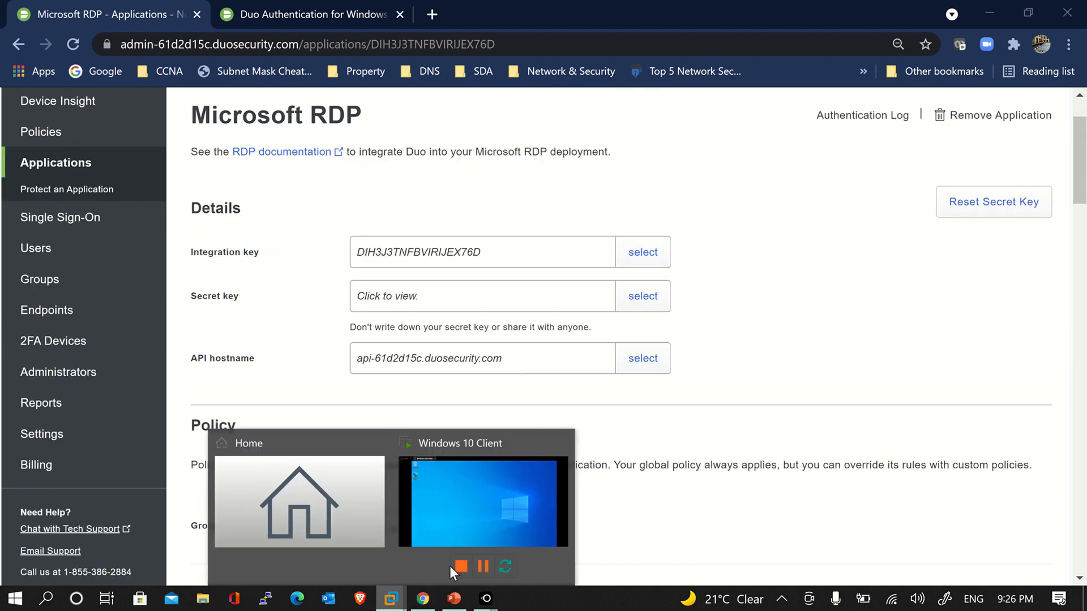
{"action": "left_click", "coordinate": [472, 526]}
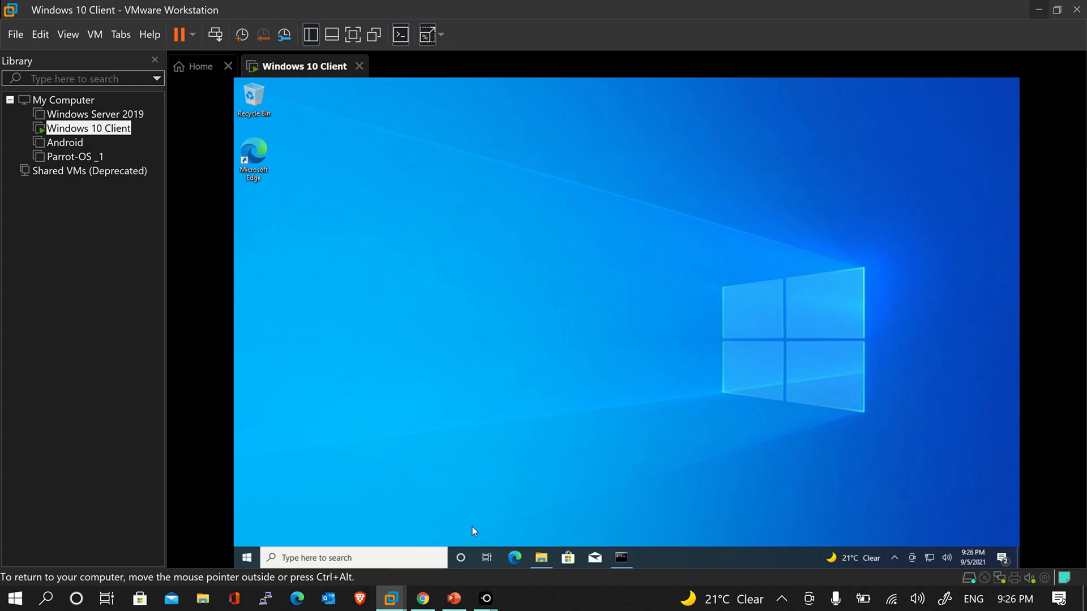
{"action": "left_click", "coordinate": [247, 557]}
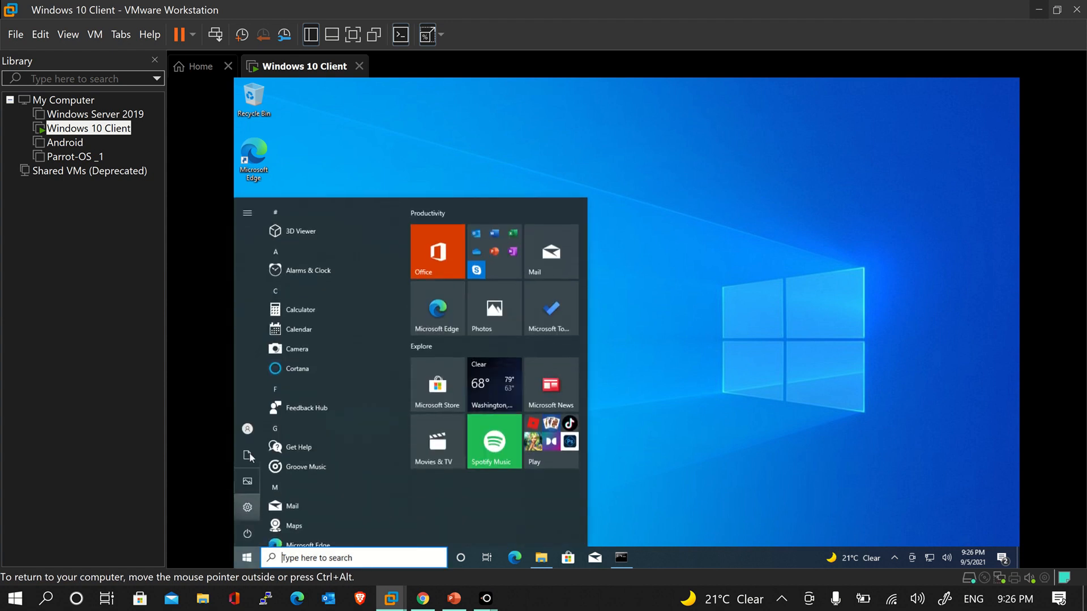
{"action": "left_click", "coordinate": [251, 437]}
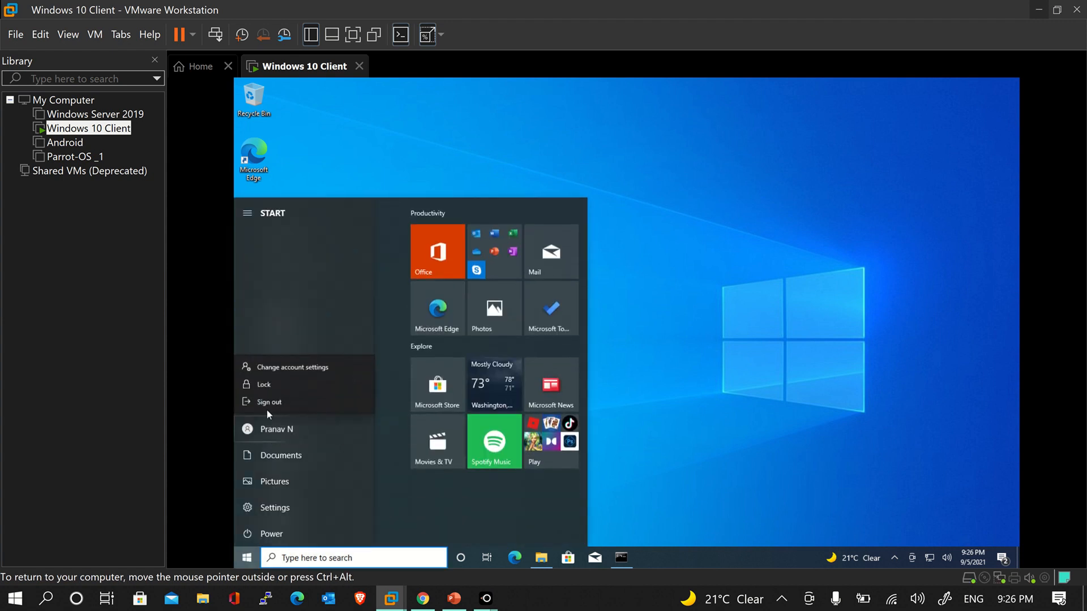
{"action": "left_click", "coordinate": [269, 389]}
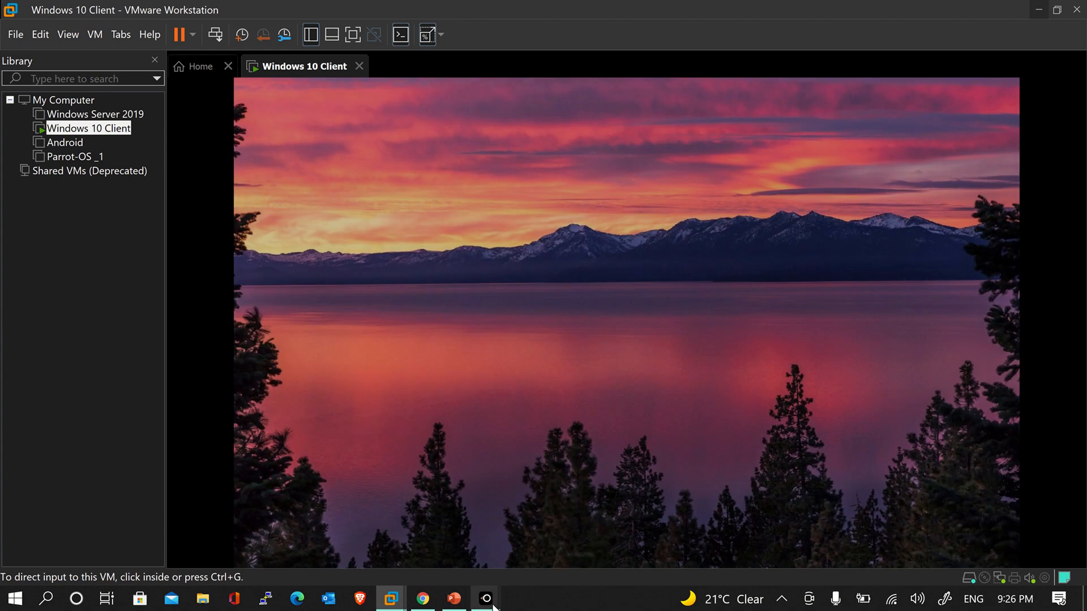
Snap VMware to the left and the Duo admin page right, with the LetsView phone mirror in front
{"action": "mouse_move", "coordinate": [486, 598]}
{"action": "left_click", "coordinate": [538, 545]}
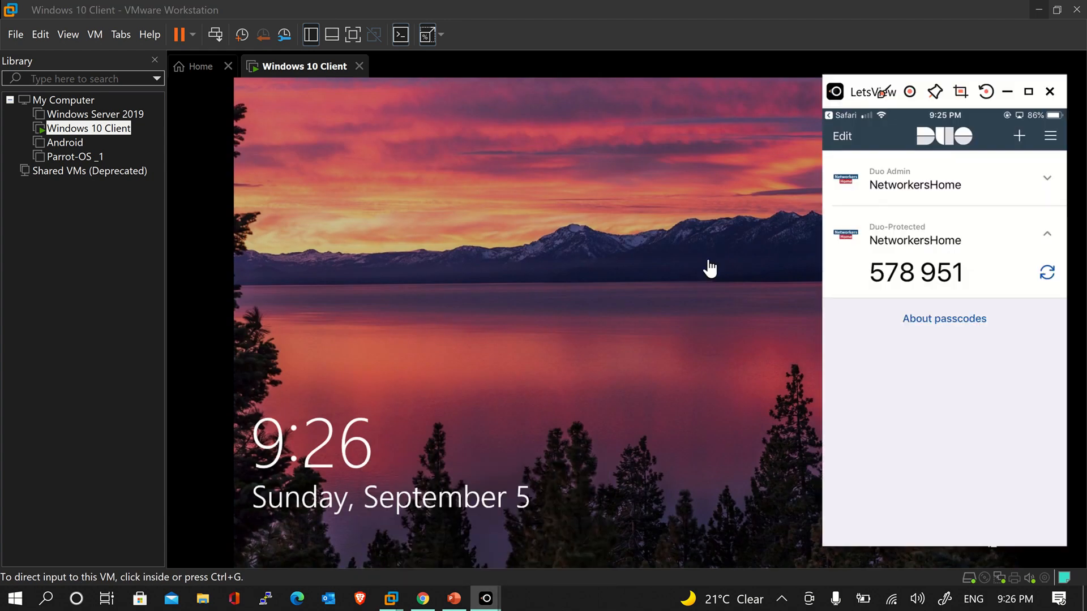
{"action": "key", "text": "super+Left"}
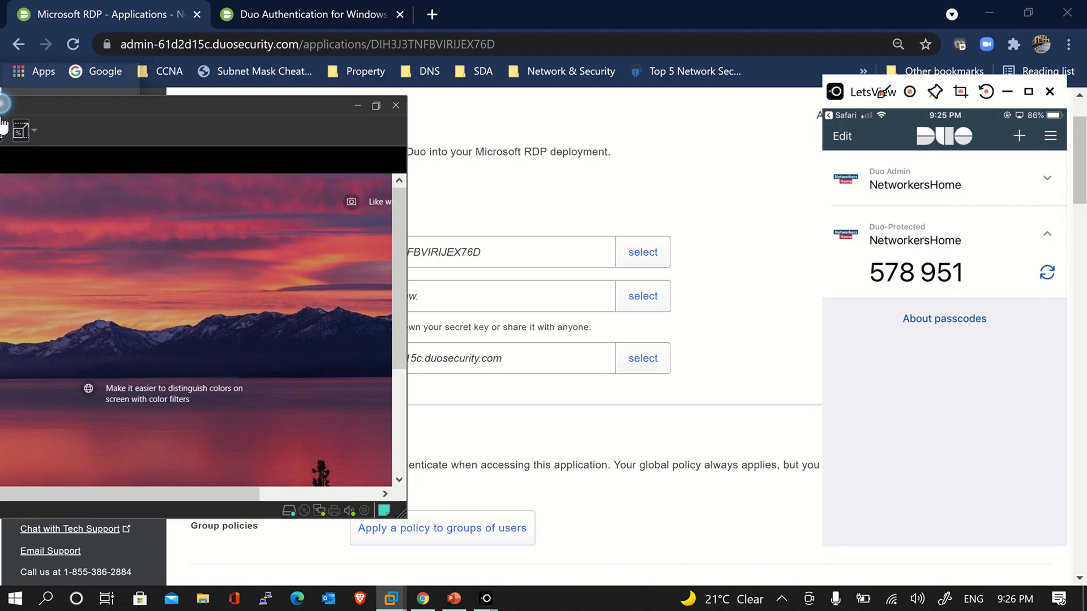
{"action": "left_click", "coordinate": [733, 199]}
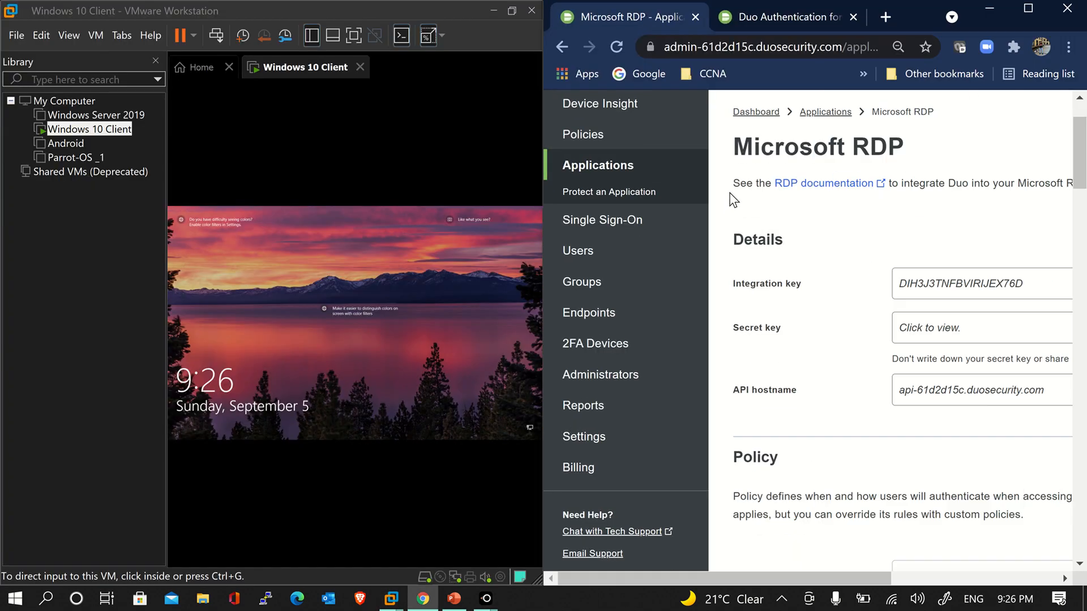
{"action": "mouse_move", "coordinate": [486, 599]}
{"action": "left_click", "coordinate": [558, 539]}
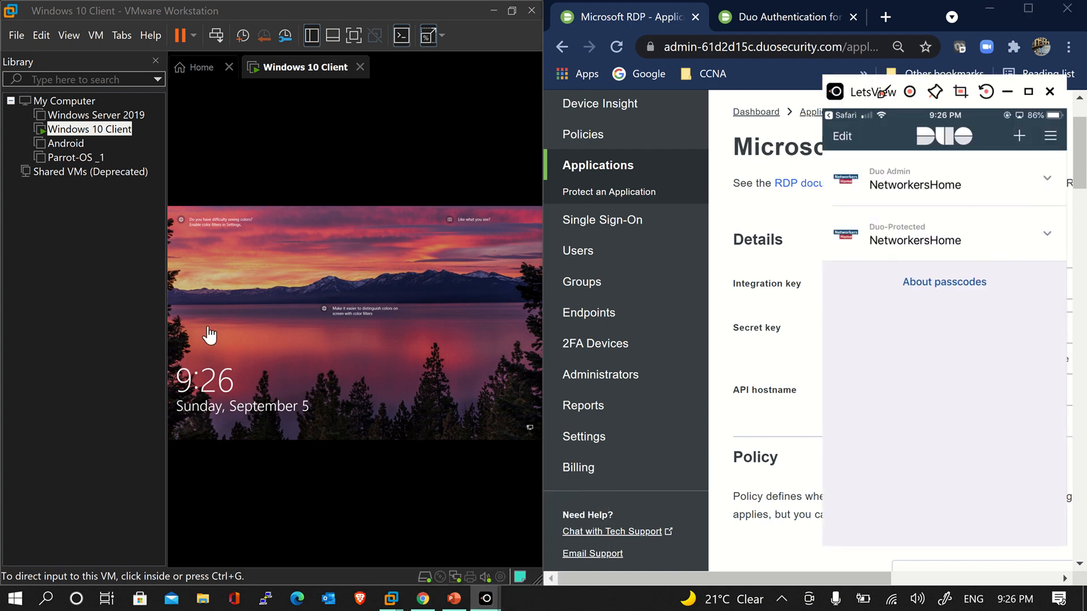
{"action": "left_click", "coordinate": [156, 60]}
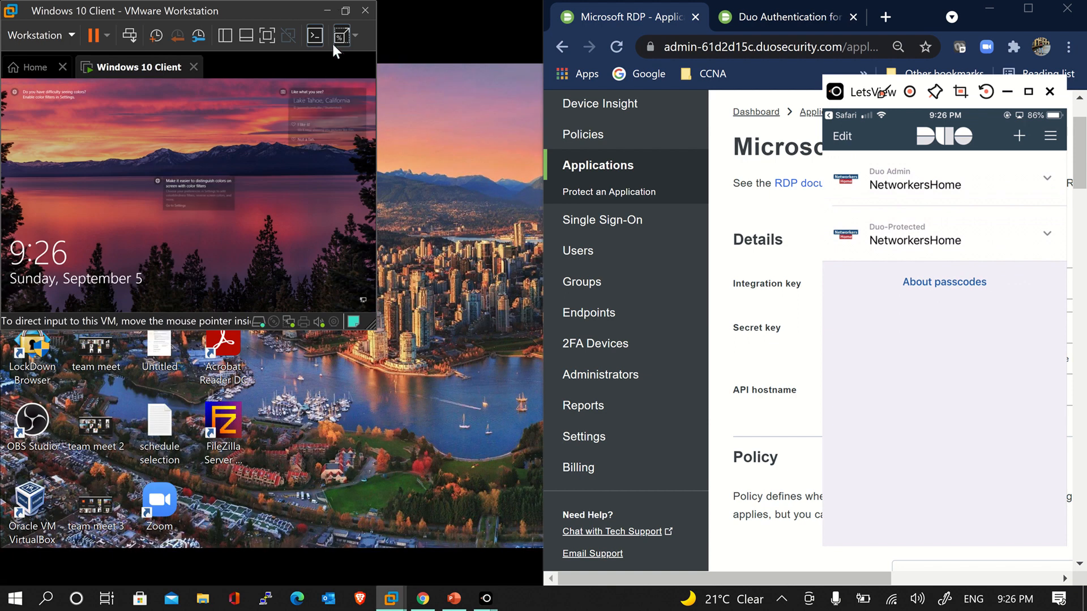
{"action": "left_click", "coordinate": [342, 14]}
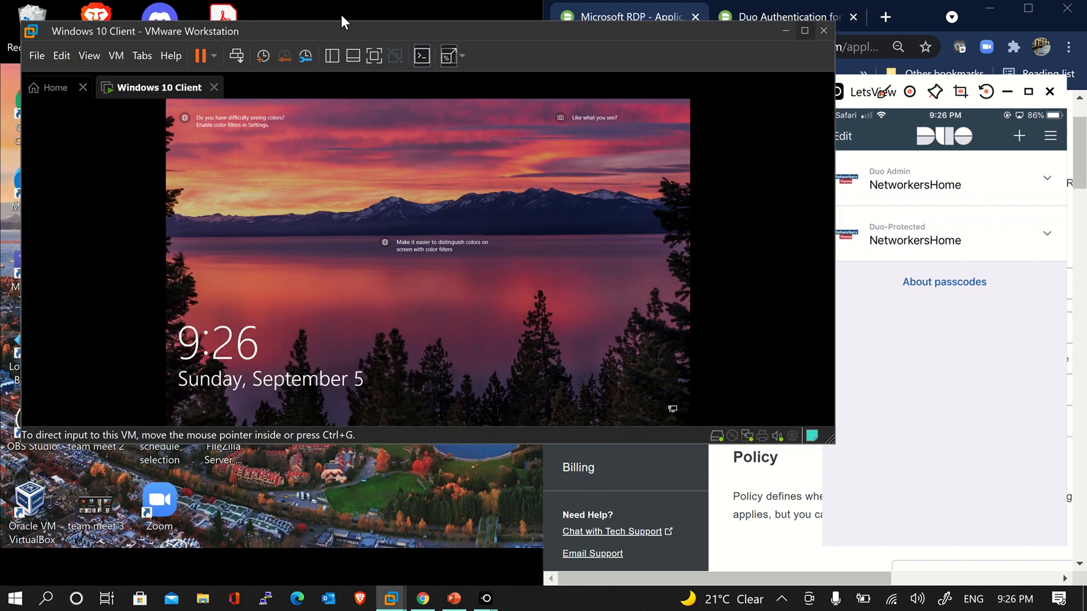
Snap VMware left, tuck LetsView away, and sign in to the VM with the account password
{"action": "left_click", "coordinate": [805, 31]}
{"action": "left_click_drag", "start_coordinate": [798, 3], "coordinate": [1, 243]}
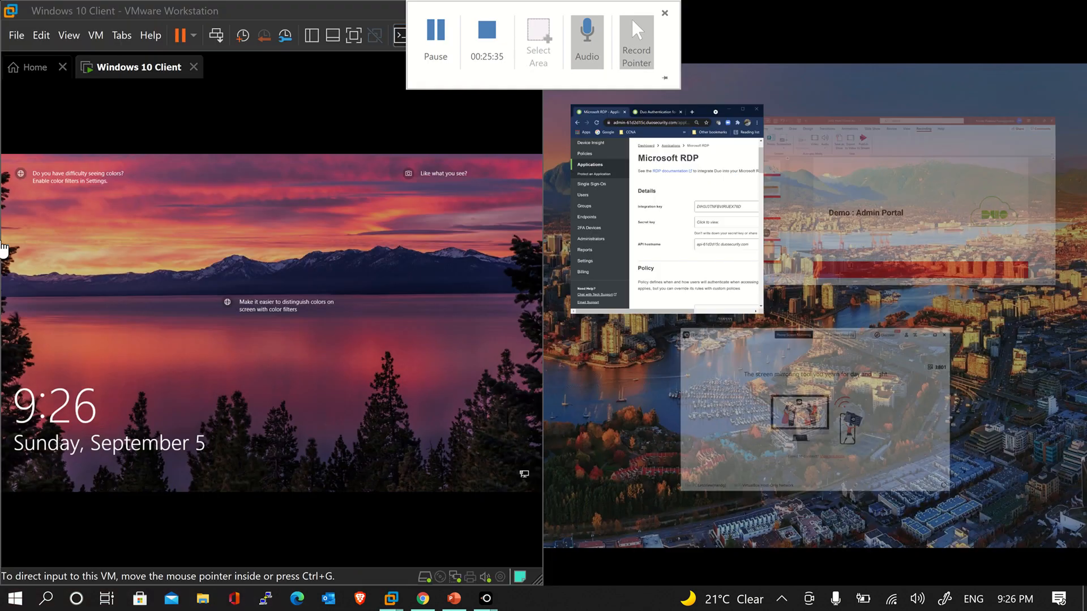
{"action": "left_click", "coordinate": [786, 379]}
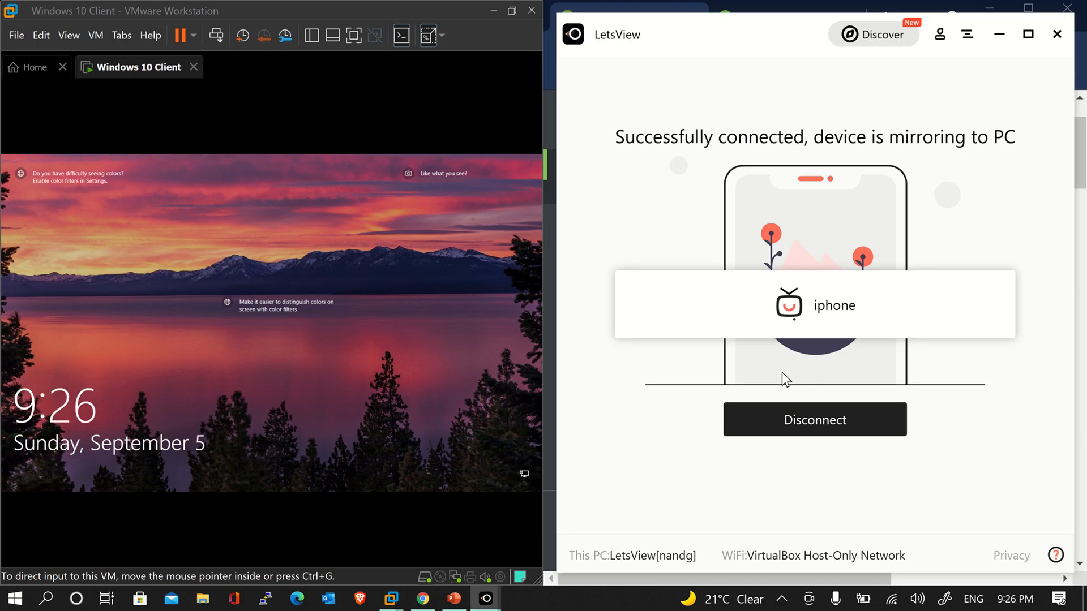
{"action": "left_click", "coordinate": [1001, 35]}
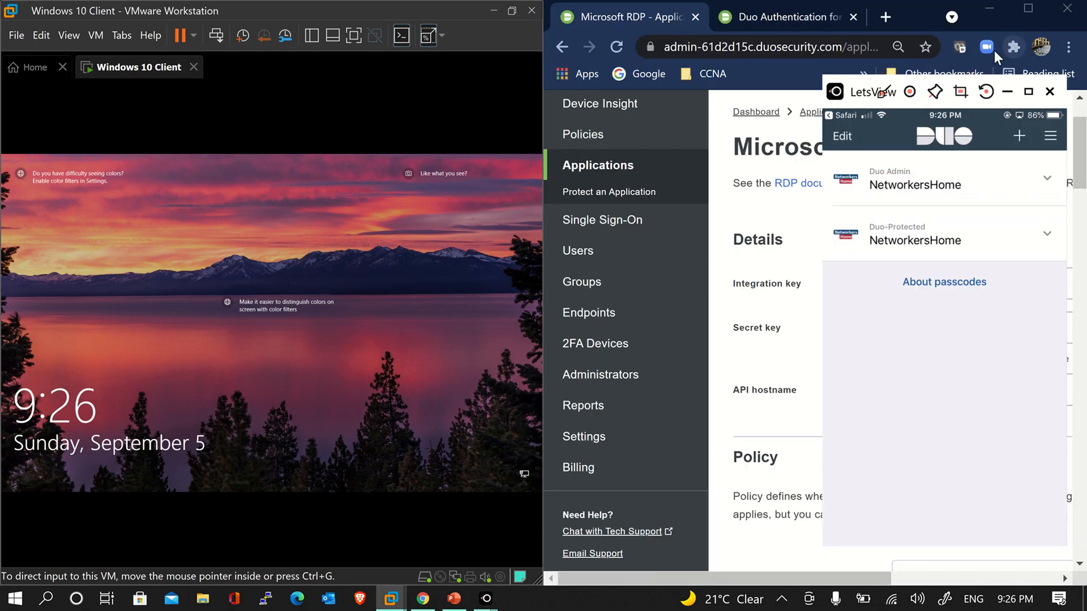
{"action": "left_click", "coordinate": [363, 389]}
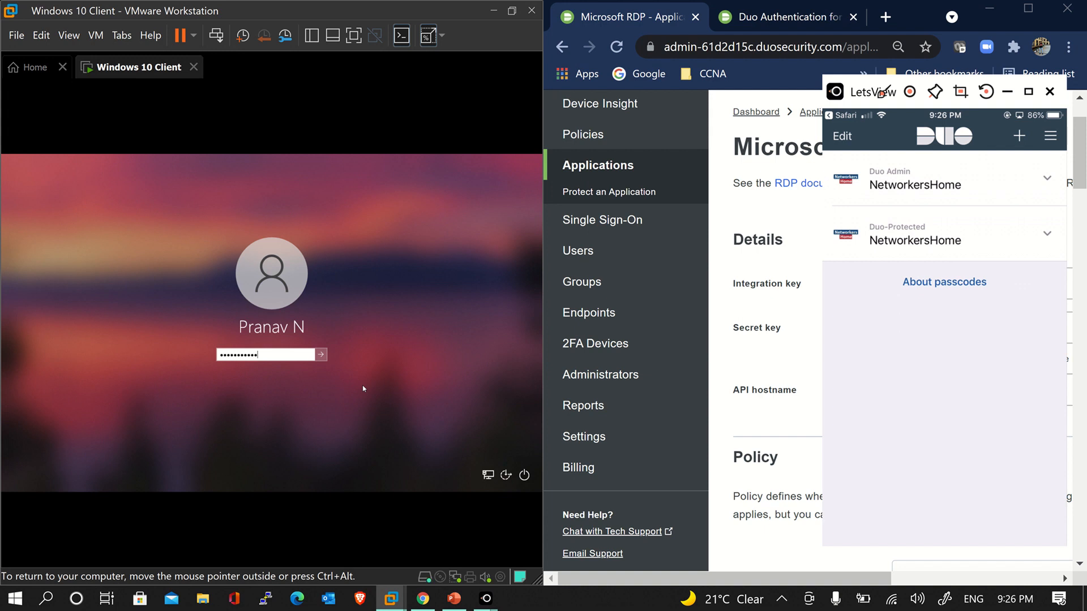
{"action": "key", "text": "Return"}
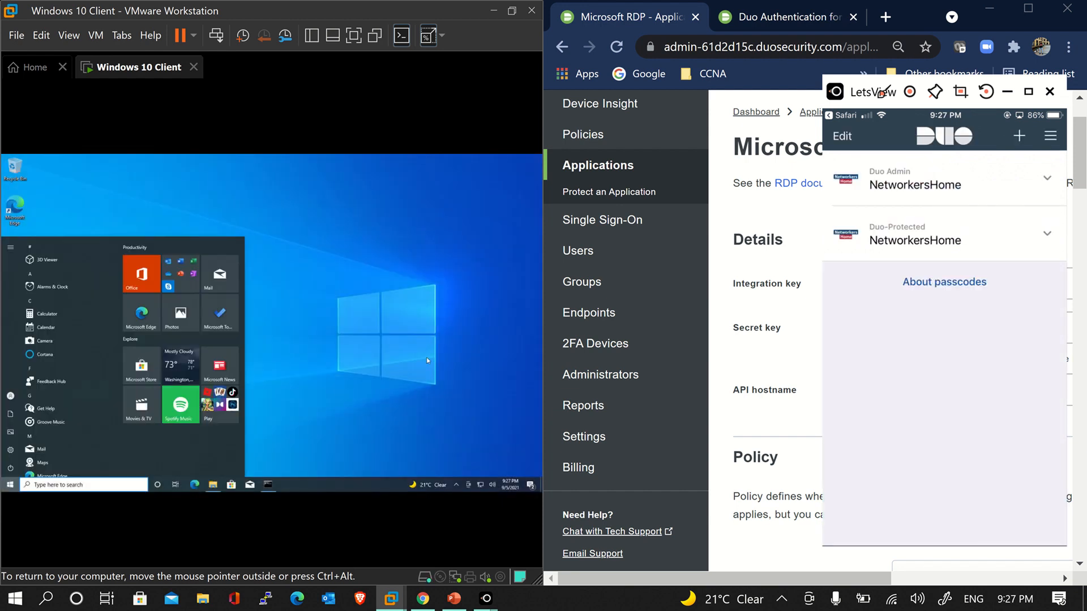
Maximize VMware after the Duo push login, refresh the VM desktop, and switch to the Duo admin page
{"action": "left_click", "coordinate": [428, 360]}
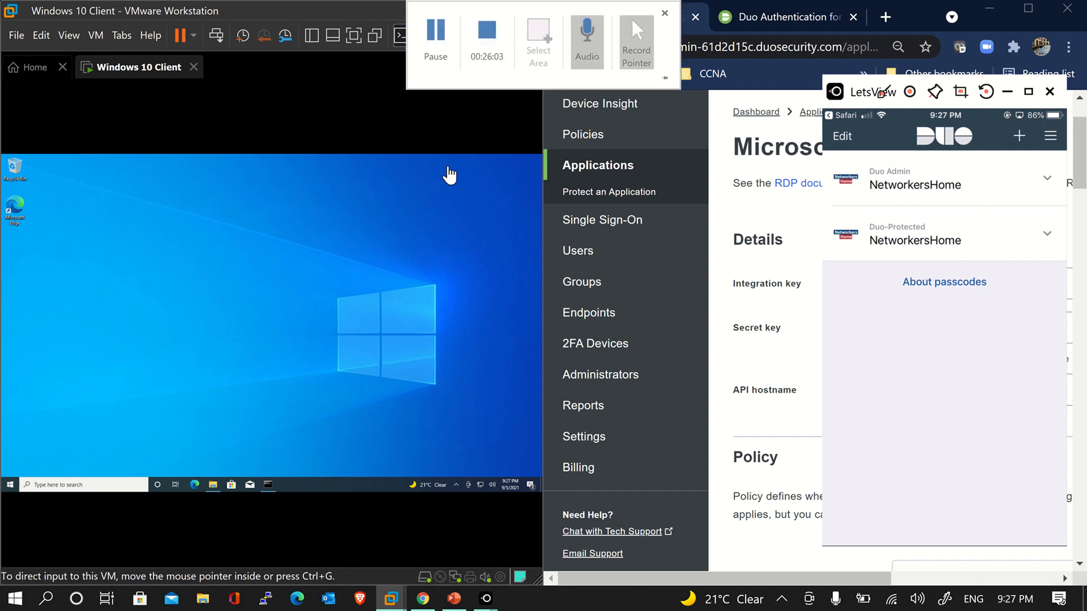
{"action": "double_click", "coordinate": [508, 10]}
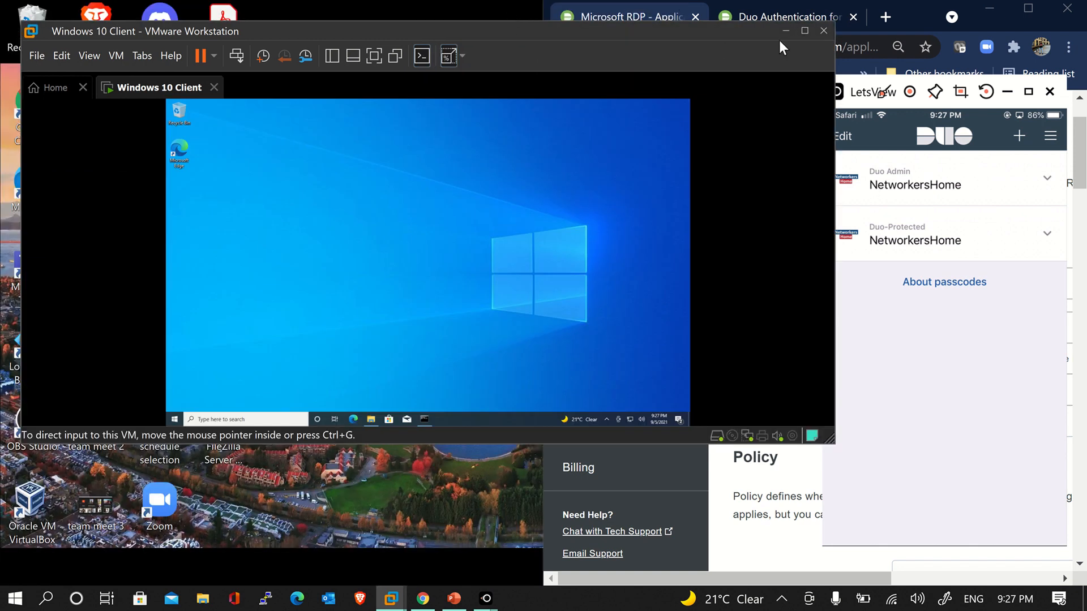
{"action": "left_click", "coordinate": [805, 30]}
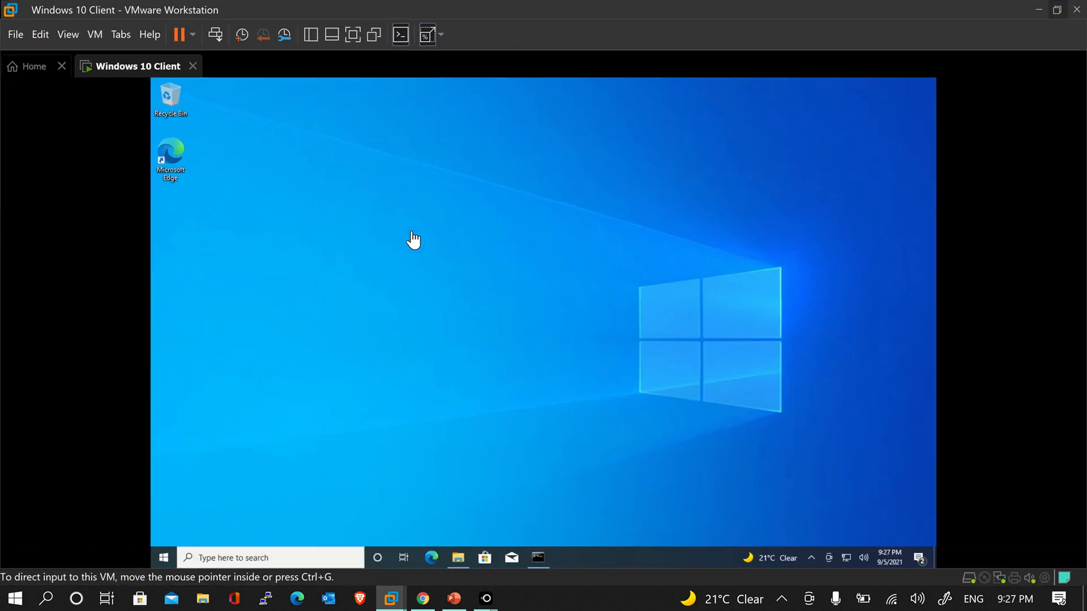
{"action": "left_click", "coordinate": [412, 232]}
{"action": "right_click", "coordinate": [412, 273]}
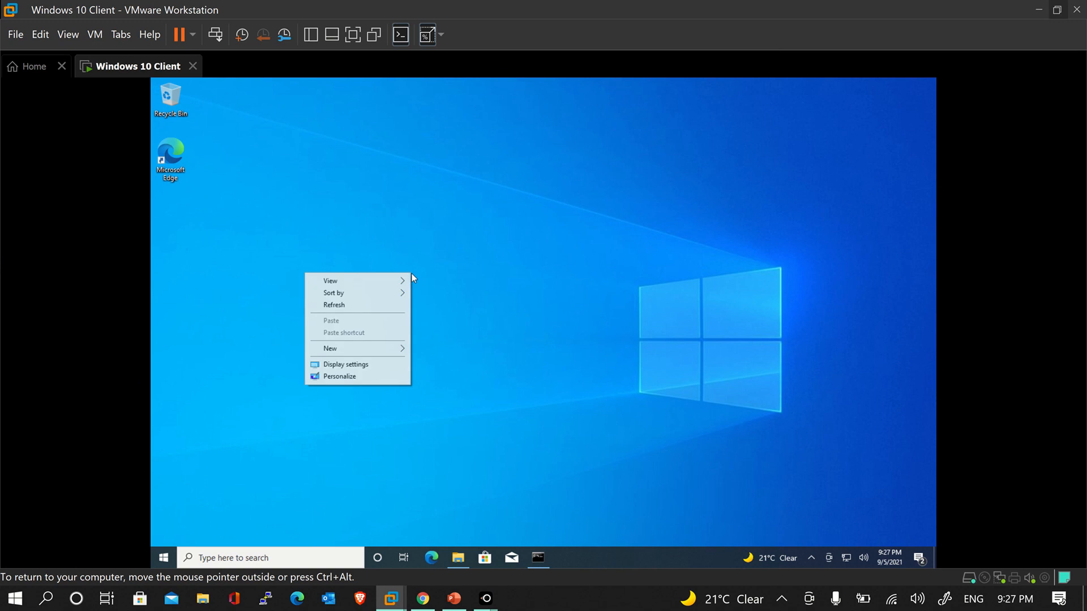
{"action": "left_click", "coordinate": [392, 307]}
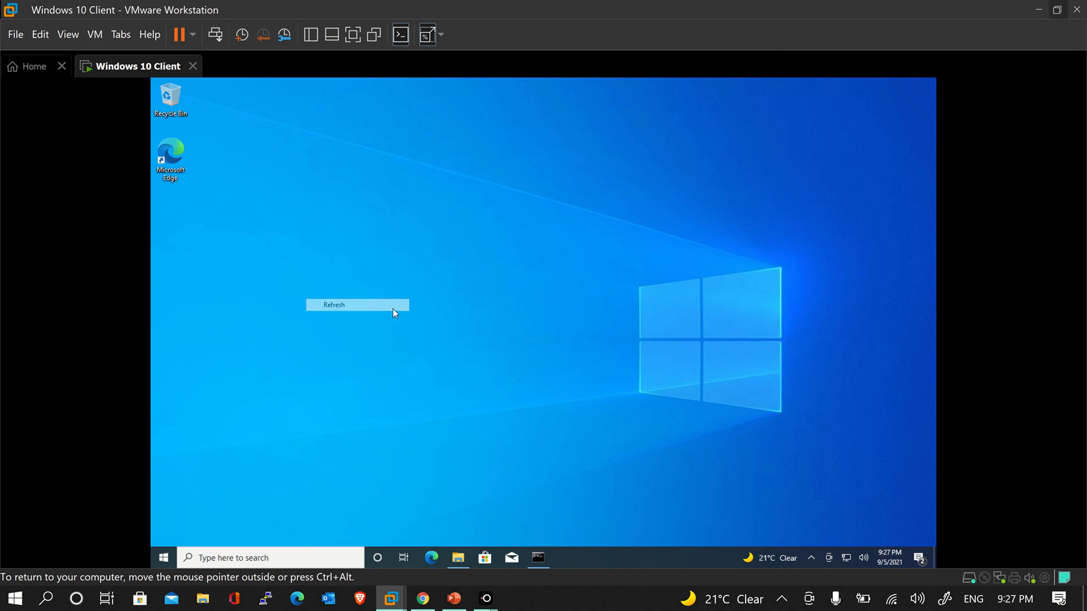
{"action": "left_click", "coordinate": [434, 603]}
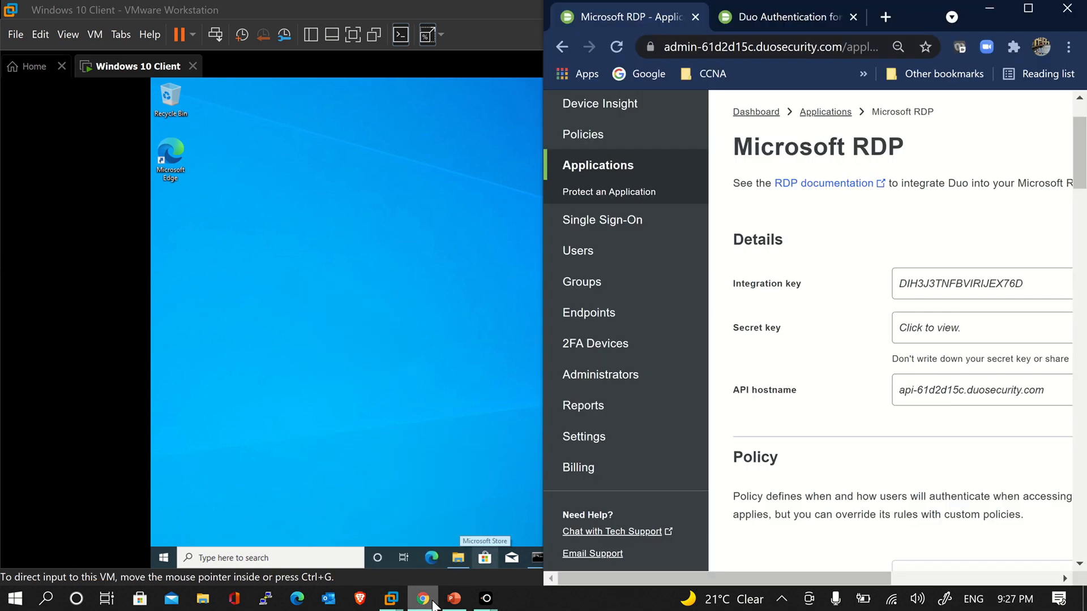
Maximize the browser and open Reports > Authentication Log, reloading it to confirm 0 authentications
{"action": "left_click", "coordinate": [1035, 9]}
{"action": "scroll", "coordinate": [718, 410], "scroll_direction": "down", "scroll_amount": 4}
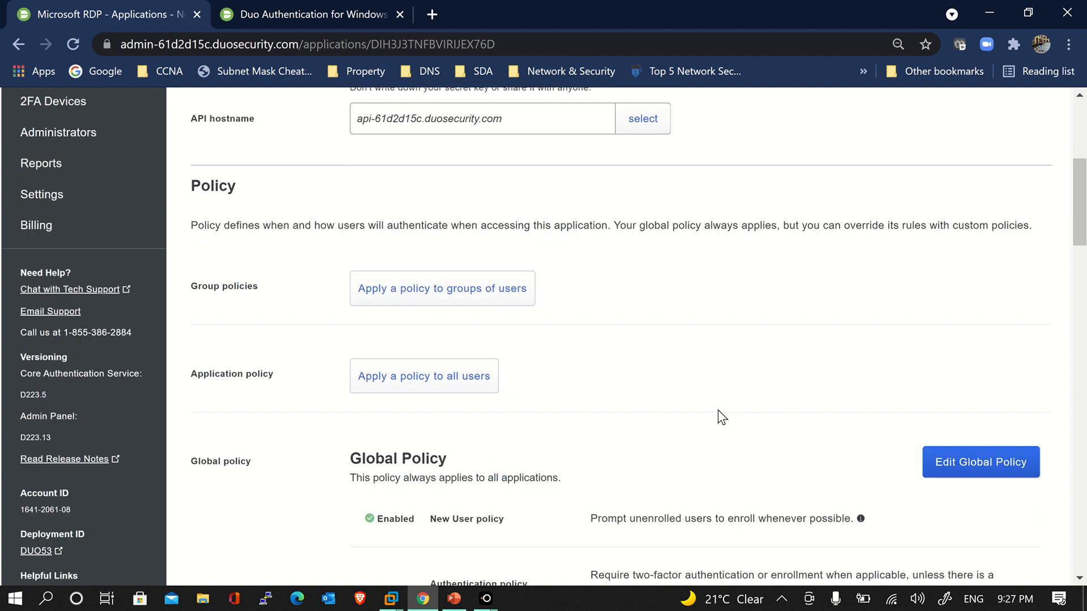
{"action": "scroll", "coordinate": [718, 409], "scroll_direction": "down", "scroll_amount": 3}
{"action": "scroll", "coordinate": [201, 362], "scroll_direction": "up", "scroll_amount": 7}
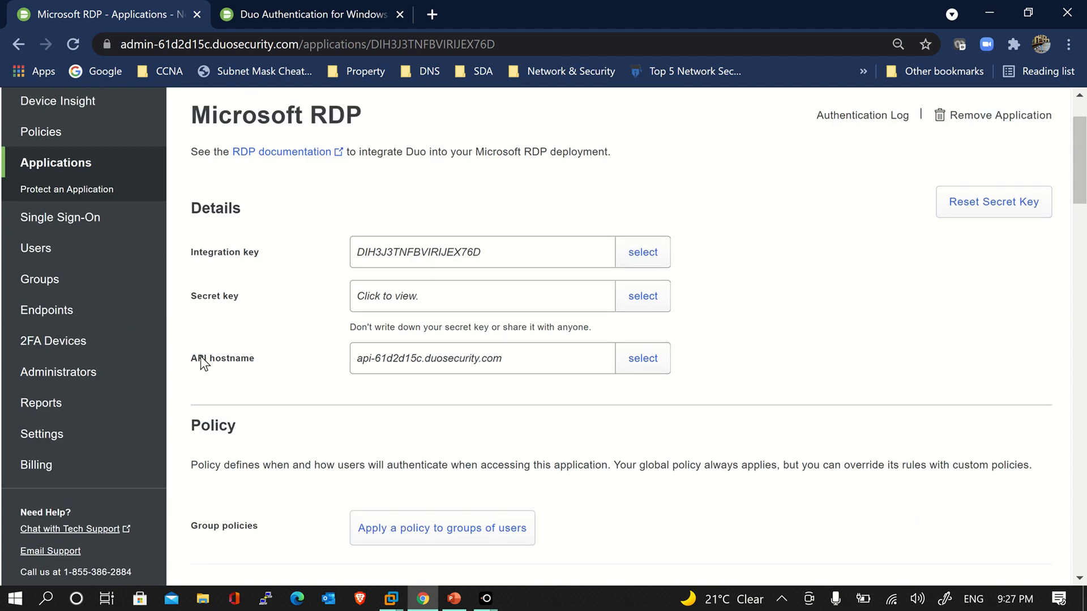
{"action": "left_click", "coordinate": [123, 407]}
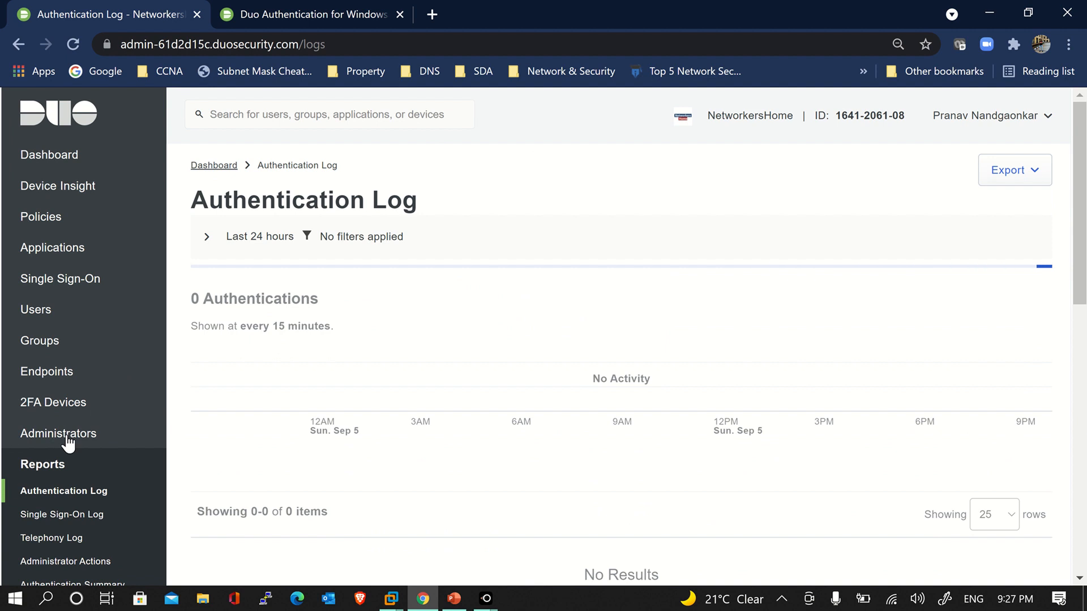
{"action": "scroll", "coordinate": [369, 451], "scroll_direction": "down", "scroll_amount": 4}
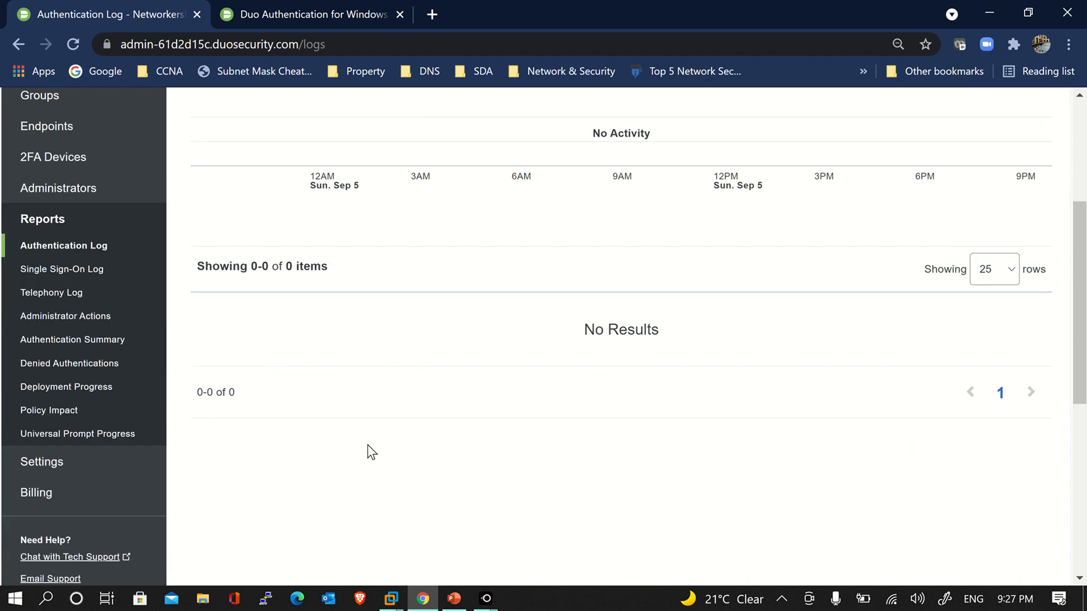
{"action": "scroll", "coordinate": [368, 447], "scroll_direction": "up", "scroll_amount": 2}
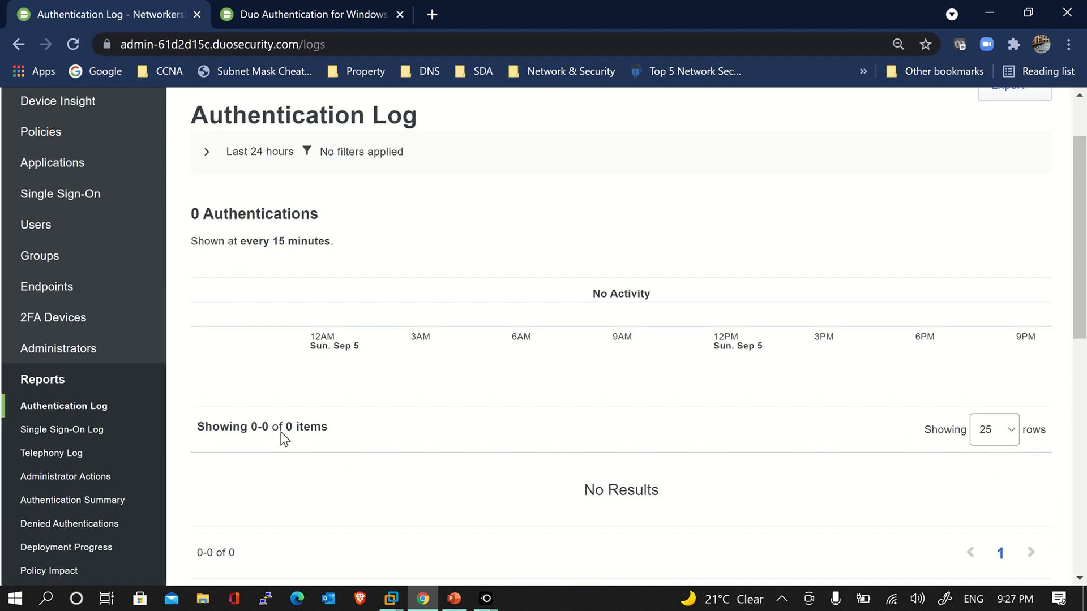
{"action": "left_click", "coordinate": [112, 382]}
{"action": "scroll", "coordinate": [210, 415], "scroll_direction": "down", "scroll_amount": 2}
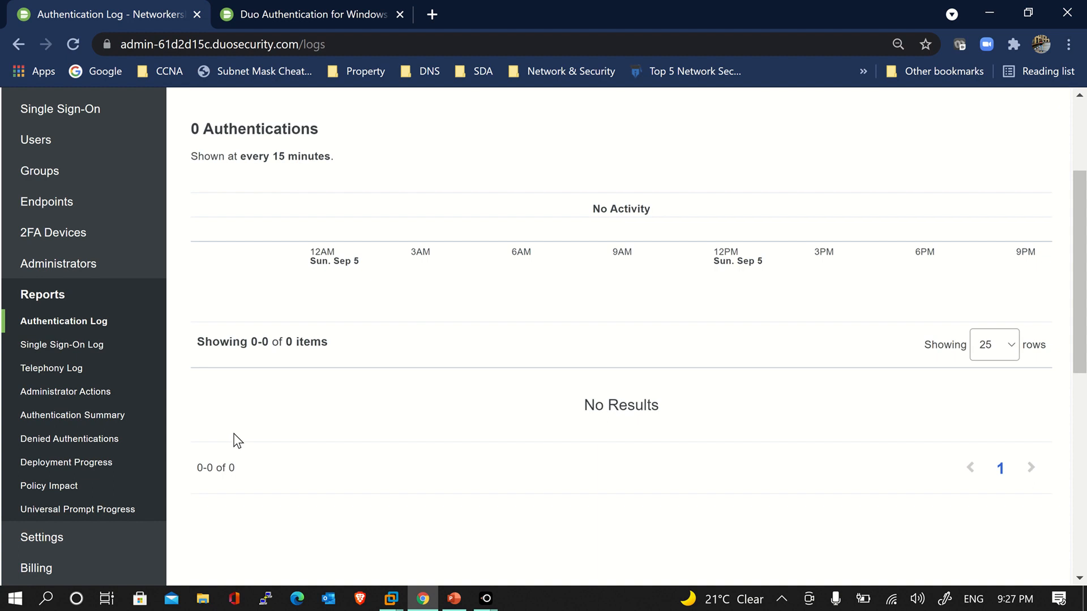
{"action": "scroll", "coordinate": [232, 440], "scroll_direction": "up", "scroll_amount": 3}
{"action": "scroll", "coordinate": [238, 440], "scroll_direction": "down", "scroll_amount": 7}
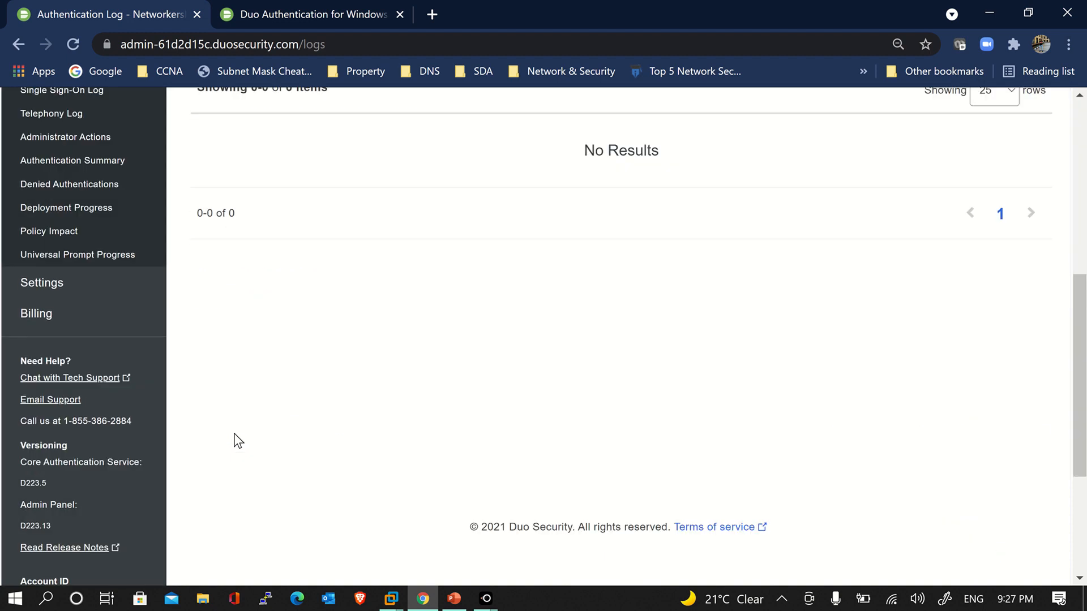
{"action": "scroll", "coordinate": [236, 440], "scroll_direction": "up", "scroll_amount": 3}
{"action": "scroll", "coordinate": [110, 395], "scroll_direction": "up", "scroll_amount": 5}
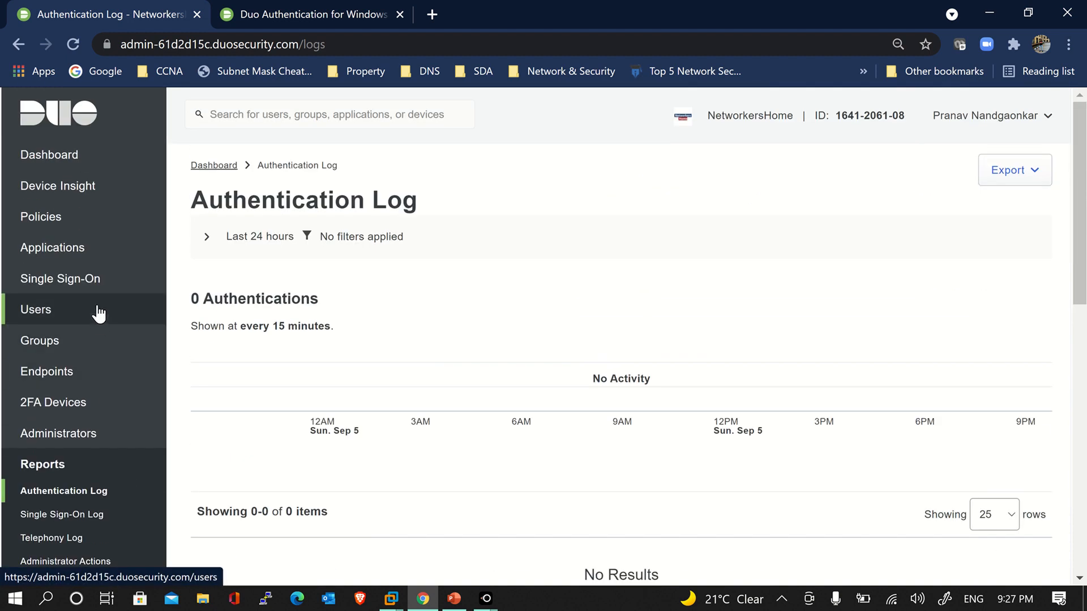
Open Microsoft RDP from Applications and scroll through its keys, API hostname and Policy section
{"action": "left_click", "coordinate": [89, 254]}
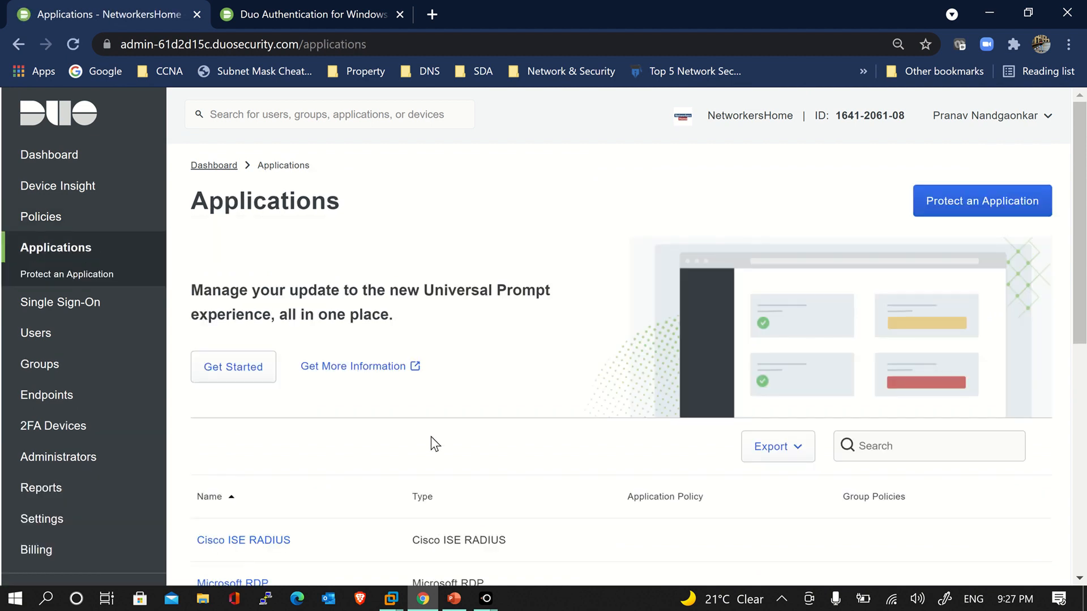
{"action": "scroll", "coordinate": [430, 436], "scroll_direction": "down", "scroll_amount": 4}
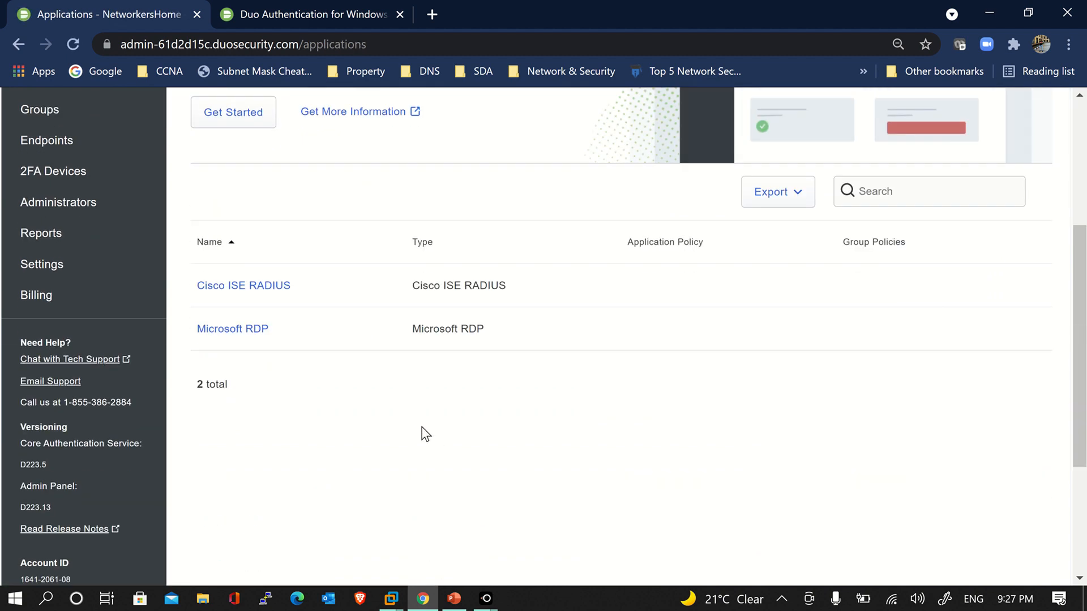
{"action": "left_click", "coordinate": [250, 331]}
{"action": "scroll", "coordinate": [417, 400], "scroll_direction": "down", "scroll_amount": 10}
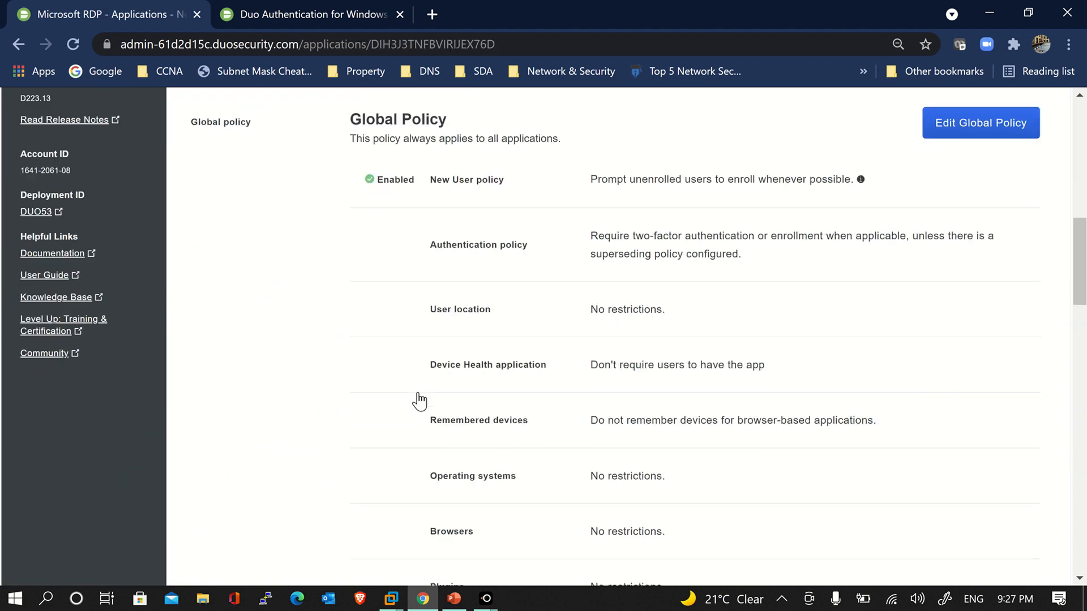
{"action": "scroll", "coordinate": [419, 402], "scroll_direction": "down", "scroll_amount": 20}
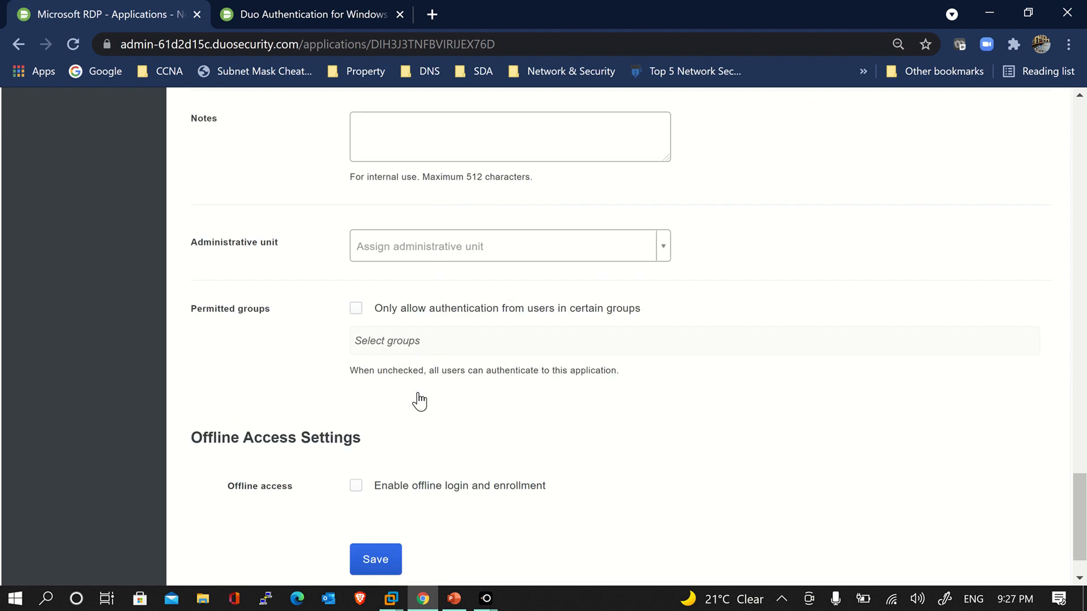
{"action": "left_click_drag", "start_coordinate": [1076, 566], "coordinate": [1080, 169]}
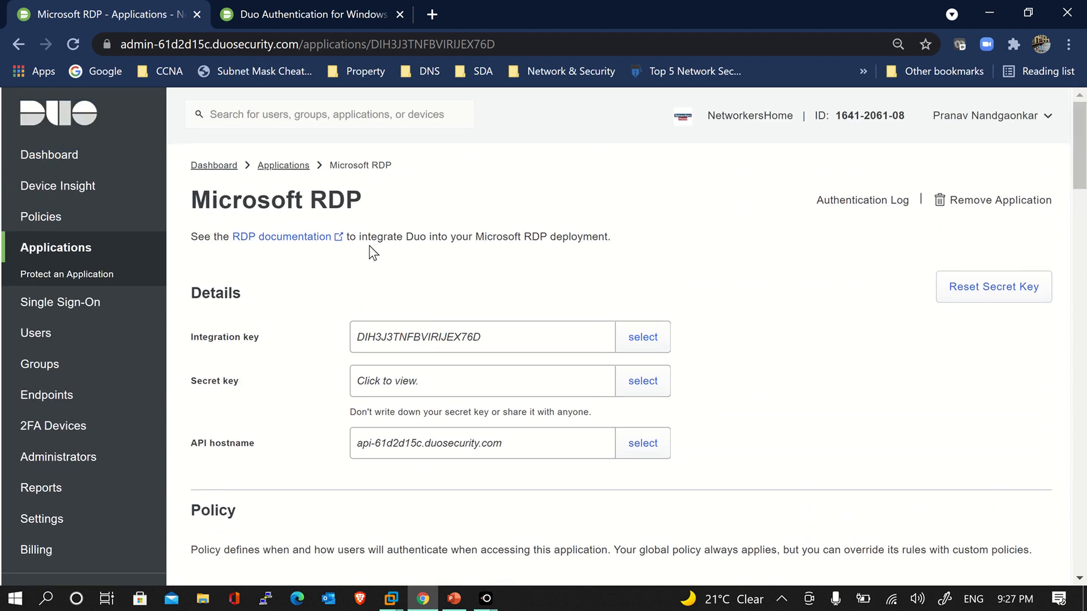
{"action": "scroll", "coordinate": [277, 425], "scroll_direction": "down", "scroll_amount": 5}
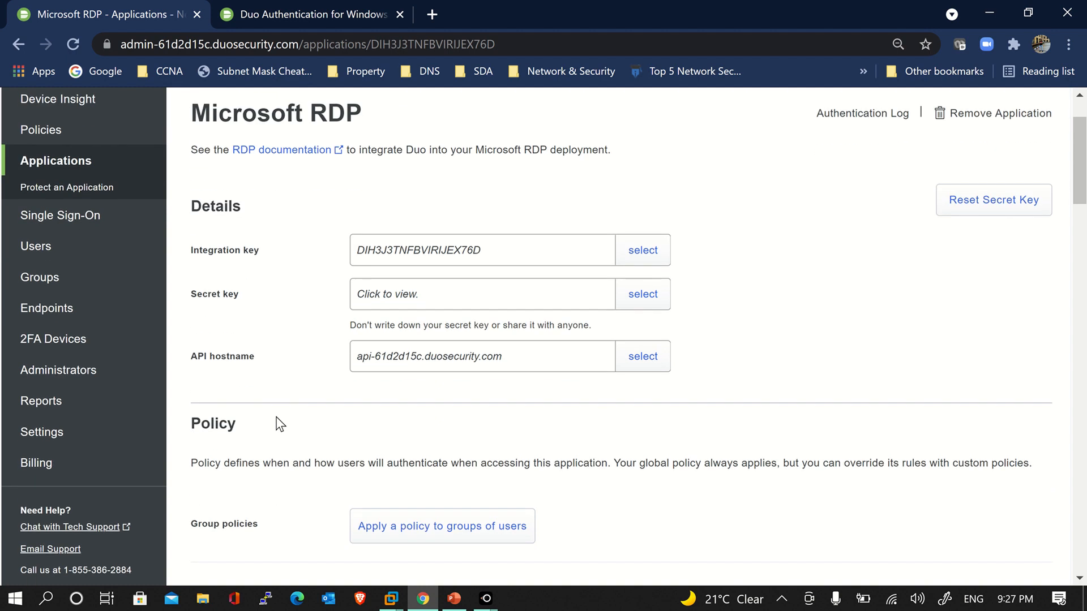
{"action": "scroll", "coordinate": [277, 425], "scroll_direction": "up", "scroll_amount": 6}
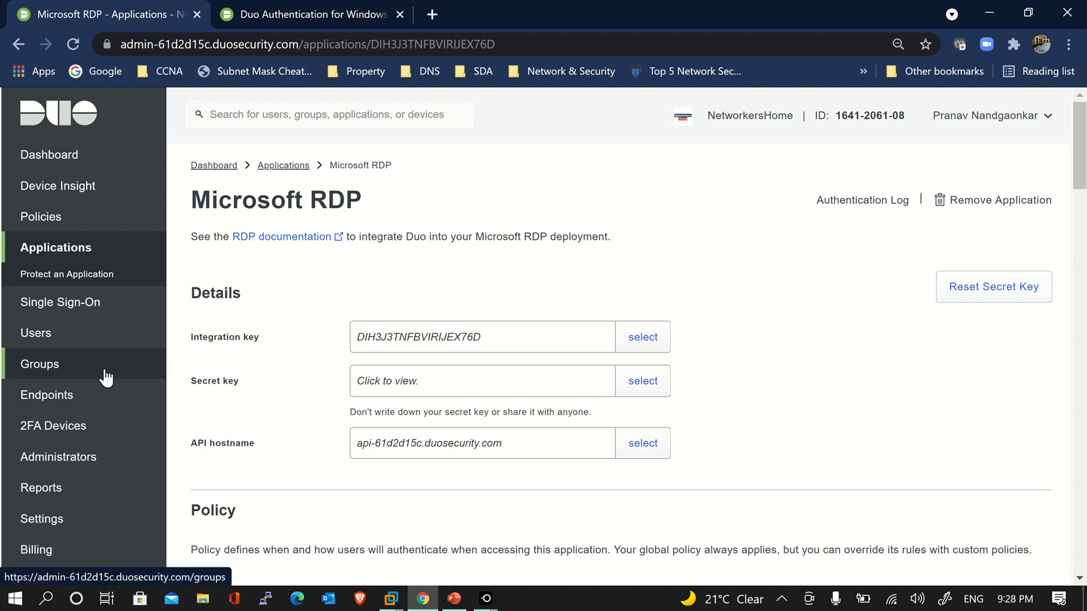
Look at the Windows custom policy in the editor, close it unsaved, then delete the policy
{"action": "left_click", "coordinate": [88, 224]}
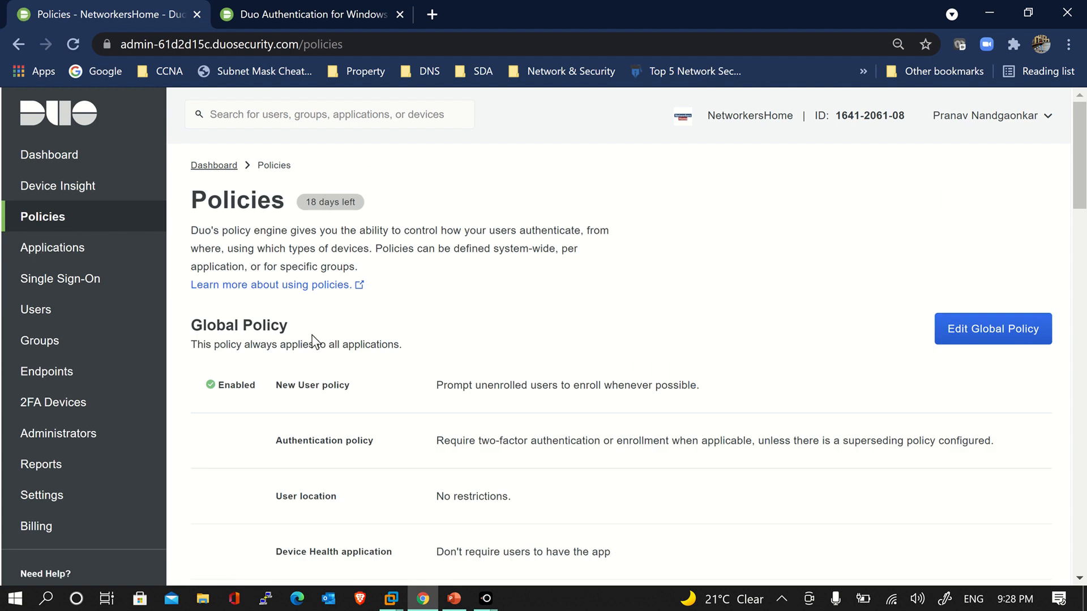
{"action": "scroll", "coordinate": [870, 419], "scroll_direction": "down", "scroll_amount": 18}
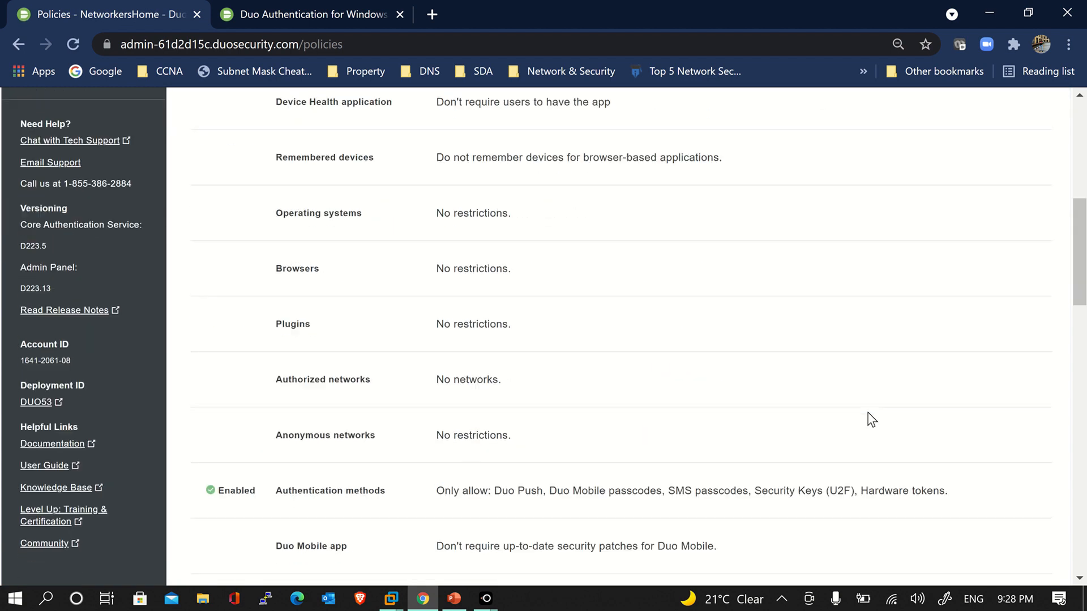
{"action": "scroll", "coordinate": [870, 419], "scroll_direction": "up", "scroll_amount": 3}
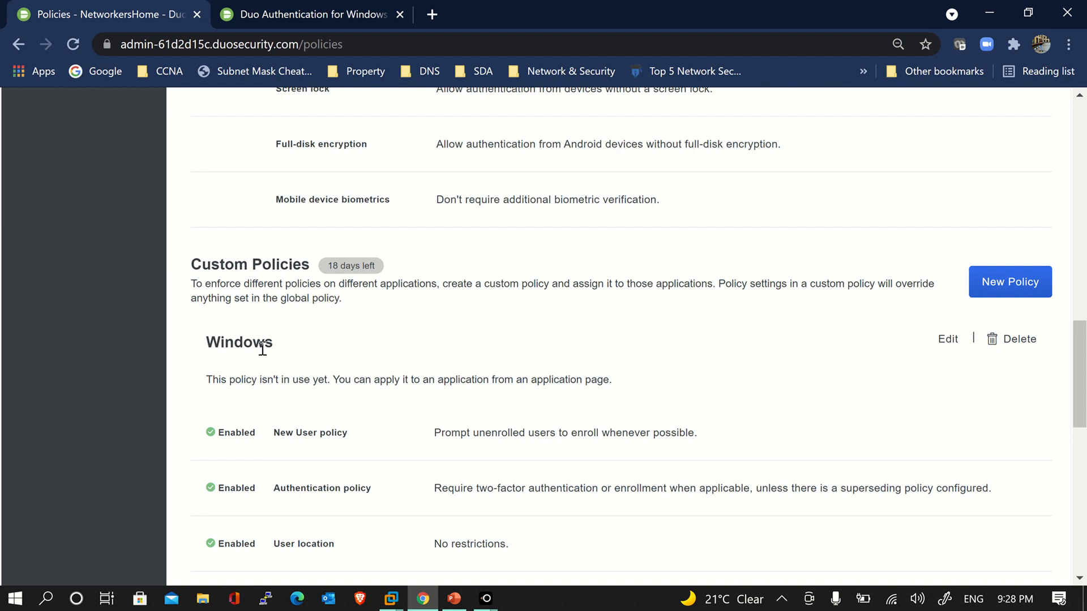
{"action": "left_click", "coordinate": [947, 340]}
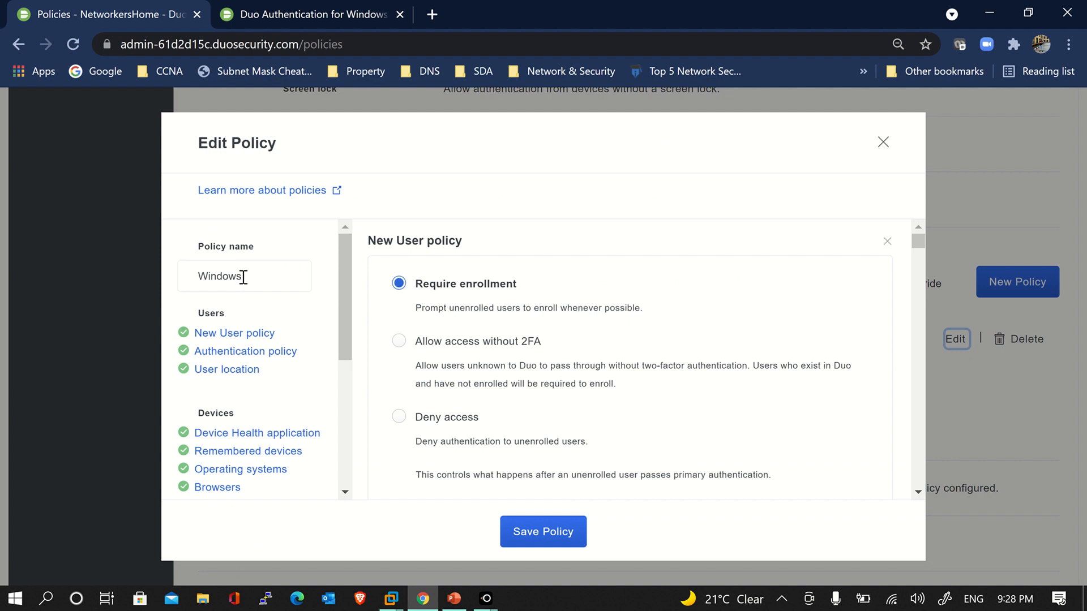
{"action": "left_click_drag", "start_coordinate": [249, 277], "coordinate": [191, 277]}
{"action": "left_click", "coordinate": [259, 285]}
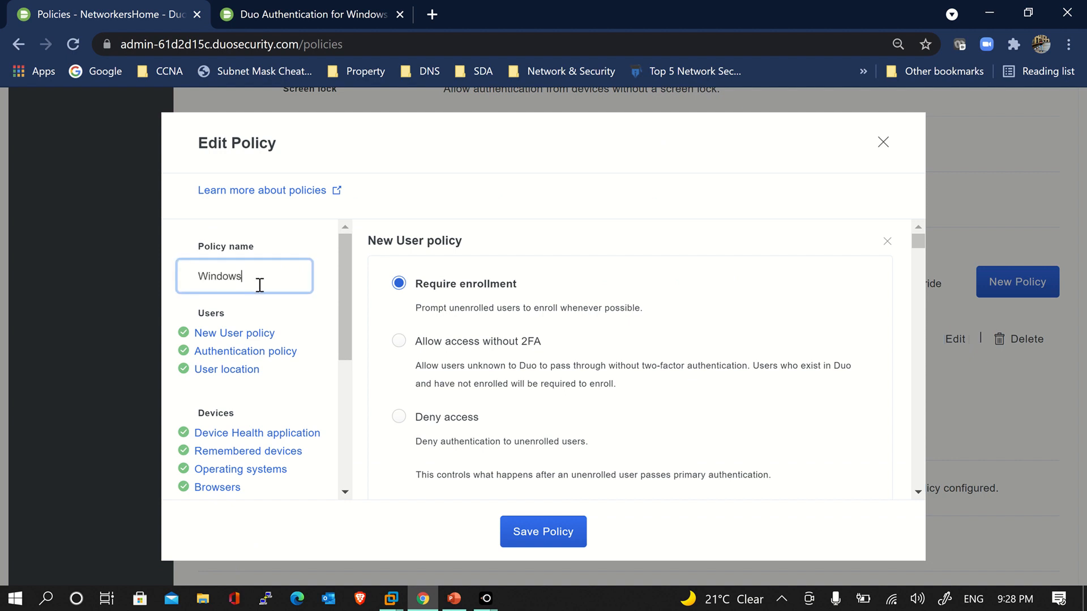
{"action": "left_click", "coordinate": [884, 143]}
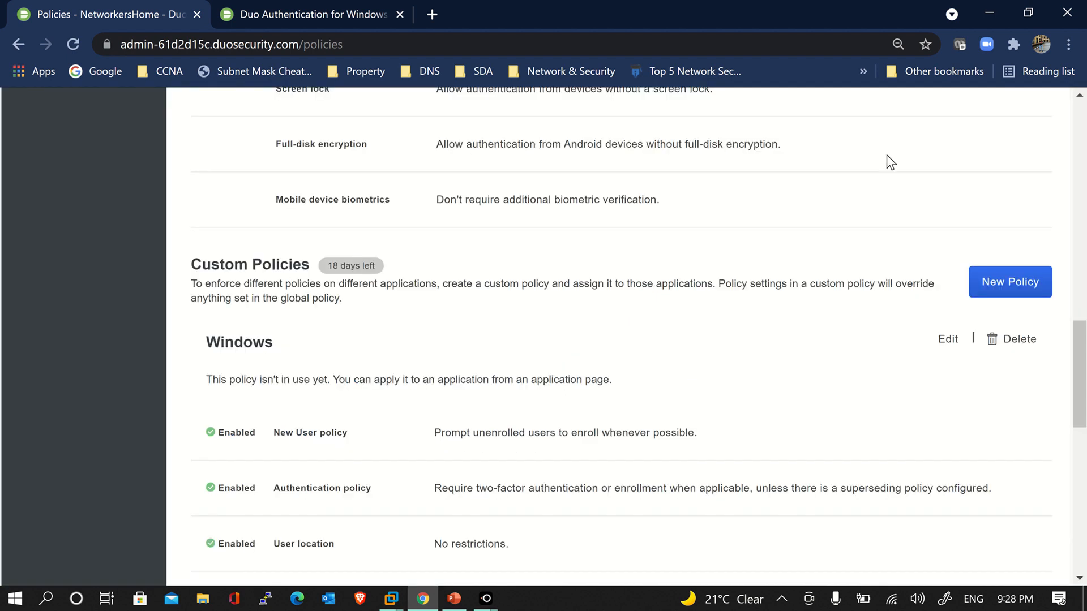
{"action": "left_click", "coordinate": [1014, 340]}
{"action": "left_click", "coordinate": [339, 376]}
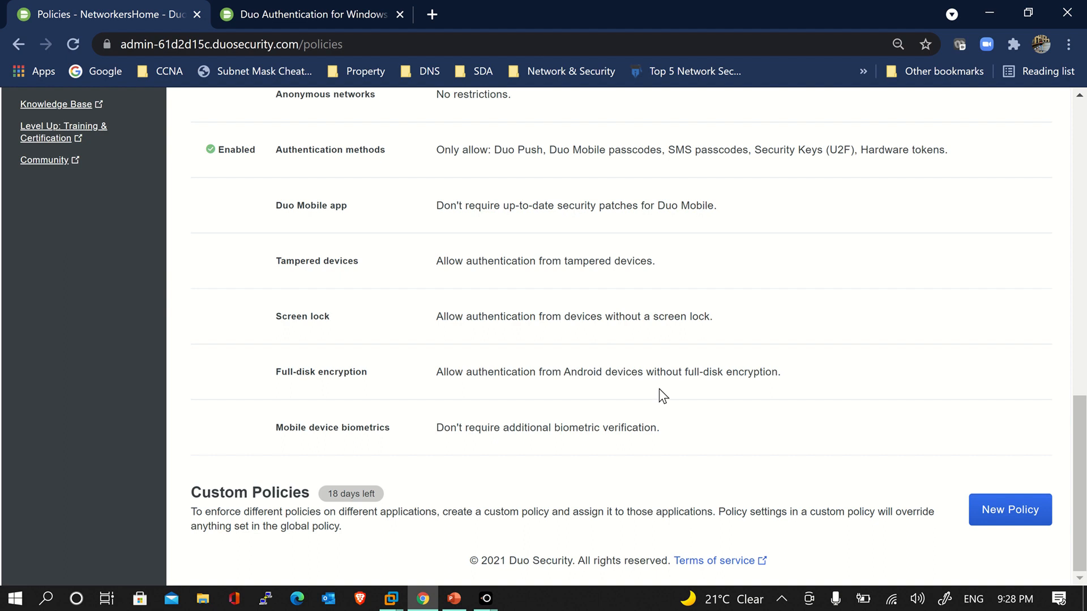
Start a new policy named Windows with the New User policy set to Require enrollment
{"action": "left_click", "coordinate": [996, 512]}
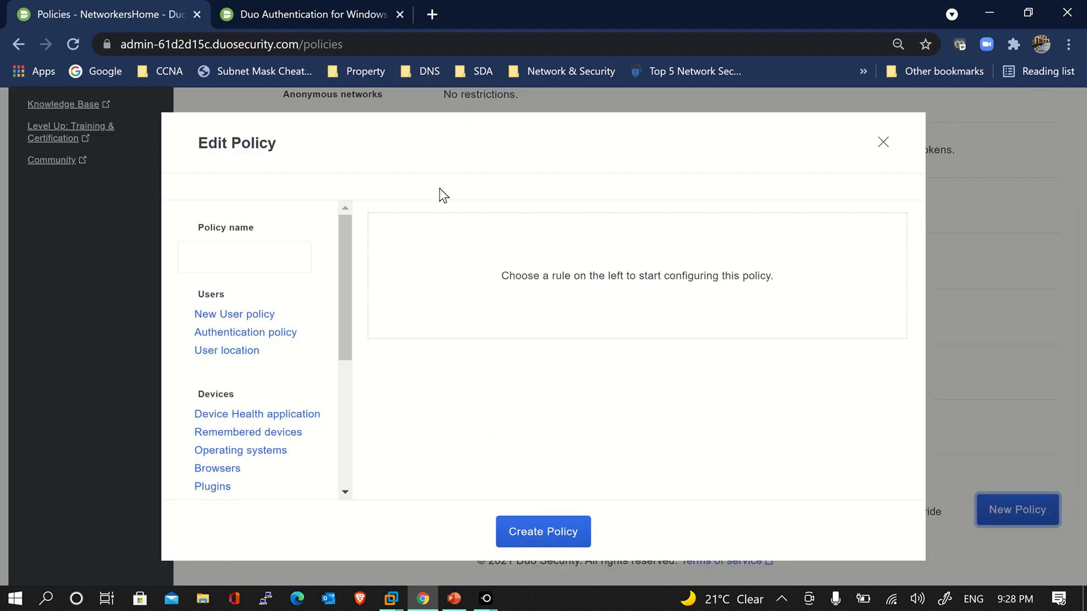
{"action": "left_click", "coordinate": [287, 260]}
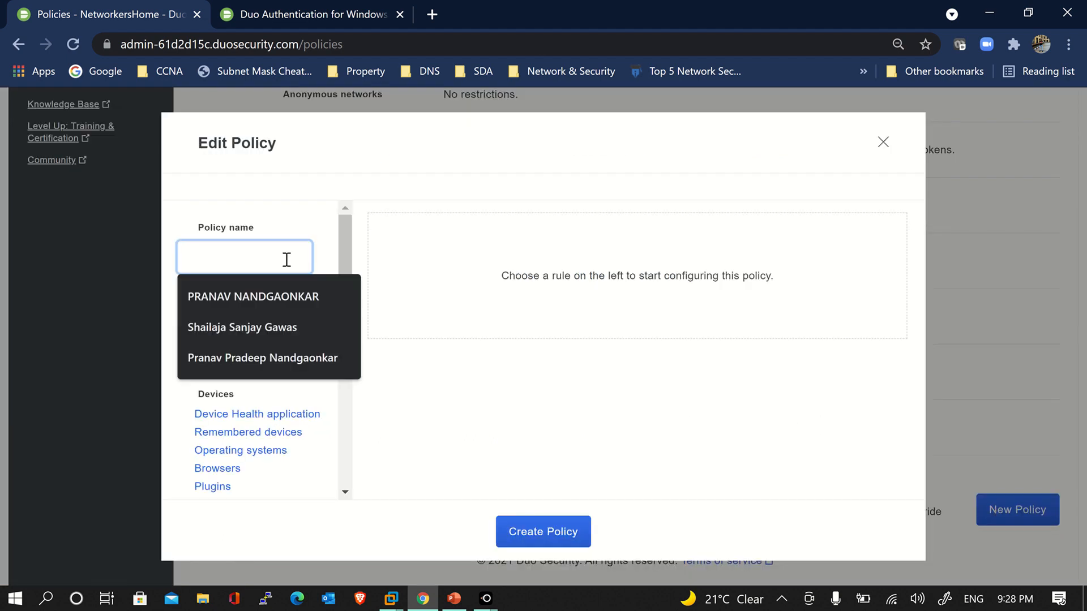
{"action": "left_click", "coordinate": [439, 389]}
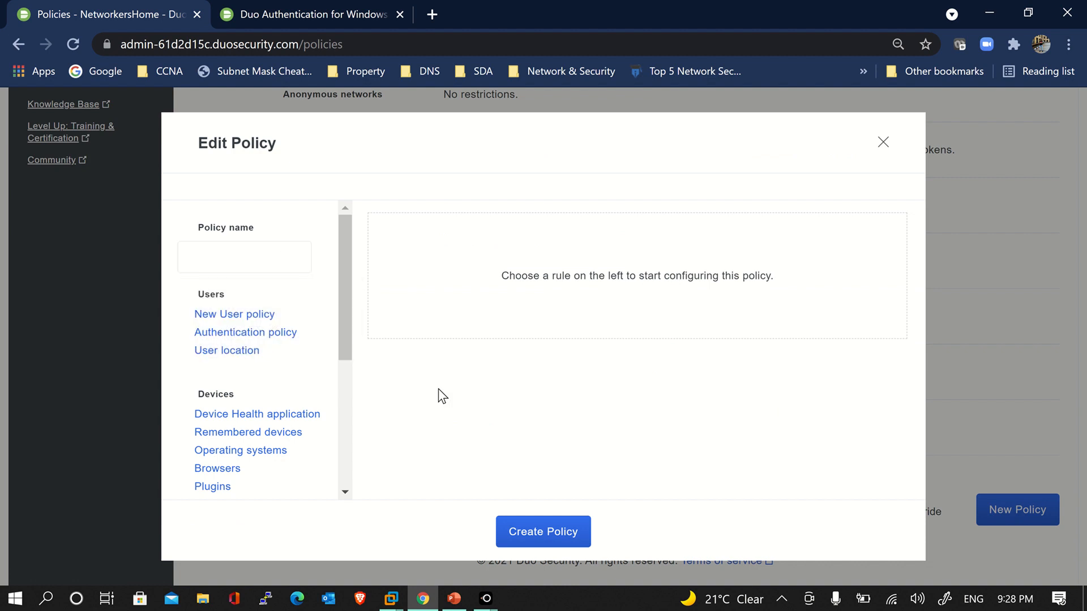
{"action": "left_click", "coordinate": [278, 262]}
{"action": "type", "text": "Windows"}
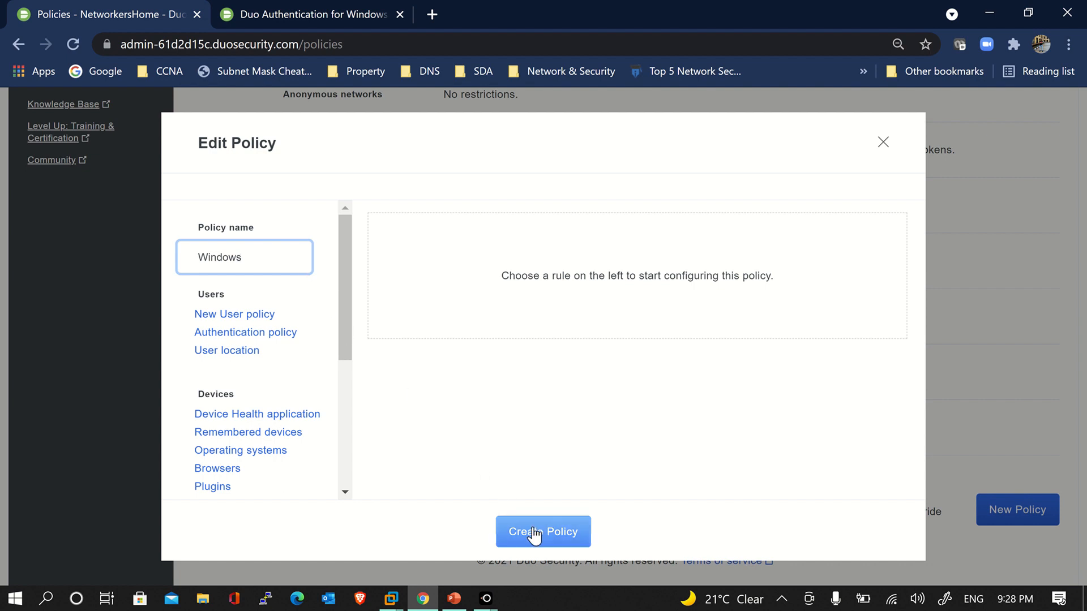
{"action": "left_click", "coordinate": [271, 317]}
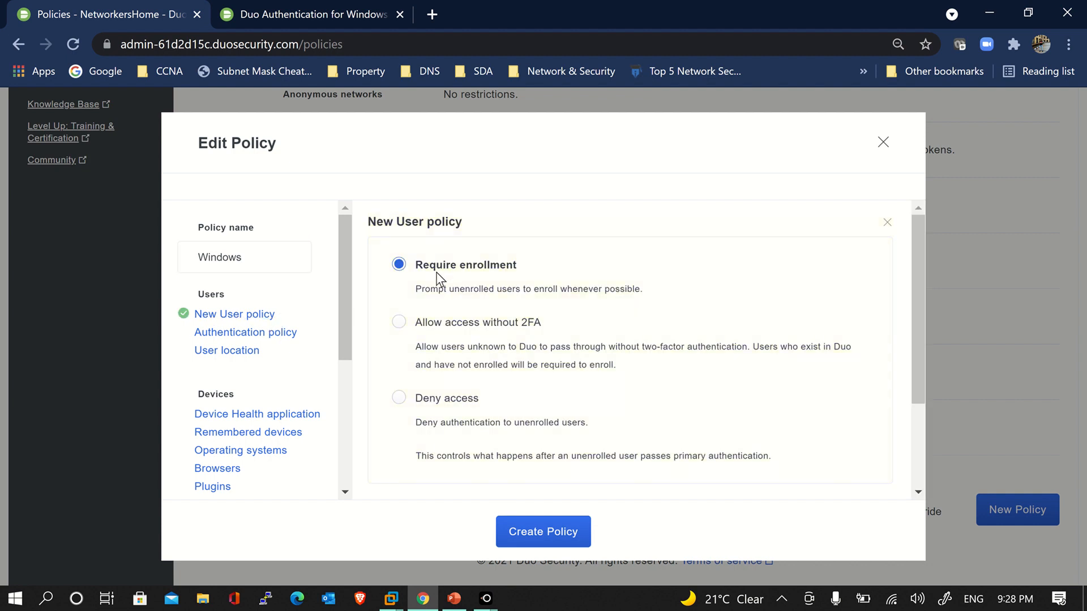
{"action": "left_click_drag", "start_coordinate": [417, 266], "coordinate": [517, 270]}
{"action": "left_click", "coordinate": [521, 265]}
{"action": "left_click", "coordinate": [429, 285]}
Set the Authentication policy to Enforce 2FA, after briefly trying Bypass 2FA, and view User location
{"action": "left_click", "coordinate": [254, 336]}
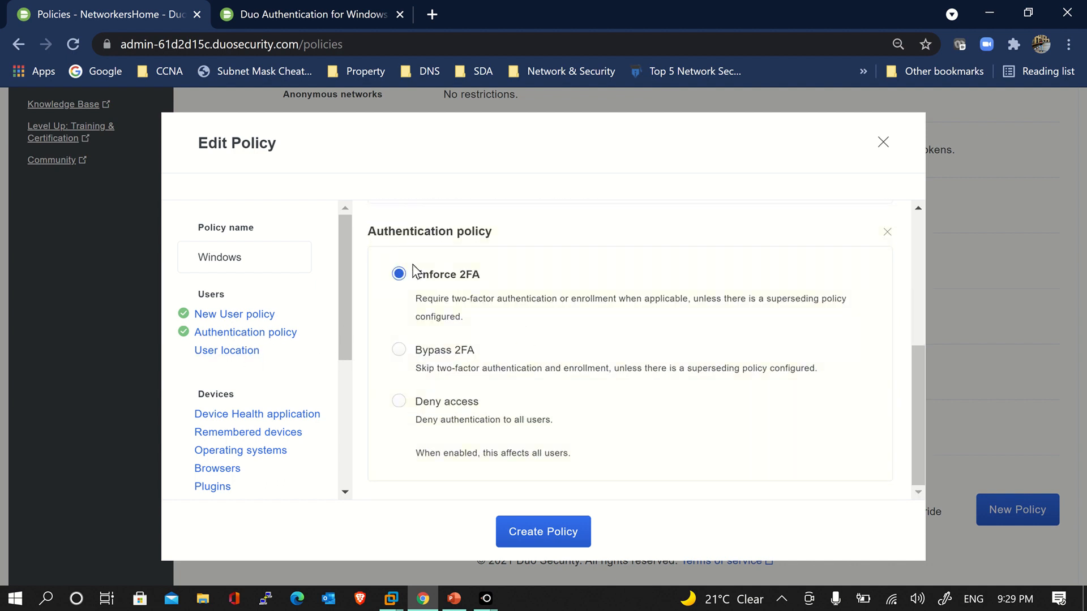
{"action": "double_click", "coordinate": [424, 276]}
{"action": "left_click", "coordinate": [497, 278]}
{"action": "left_click_drag", "start_coordinate": [456, 354], "coordinate": [474, 352]}
{"action": "left_click", "coordinate": [477, 349]}
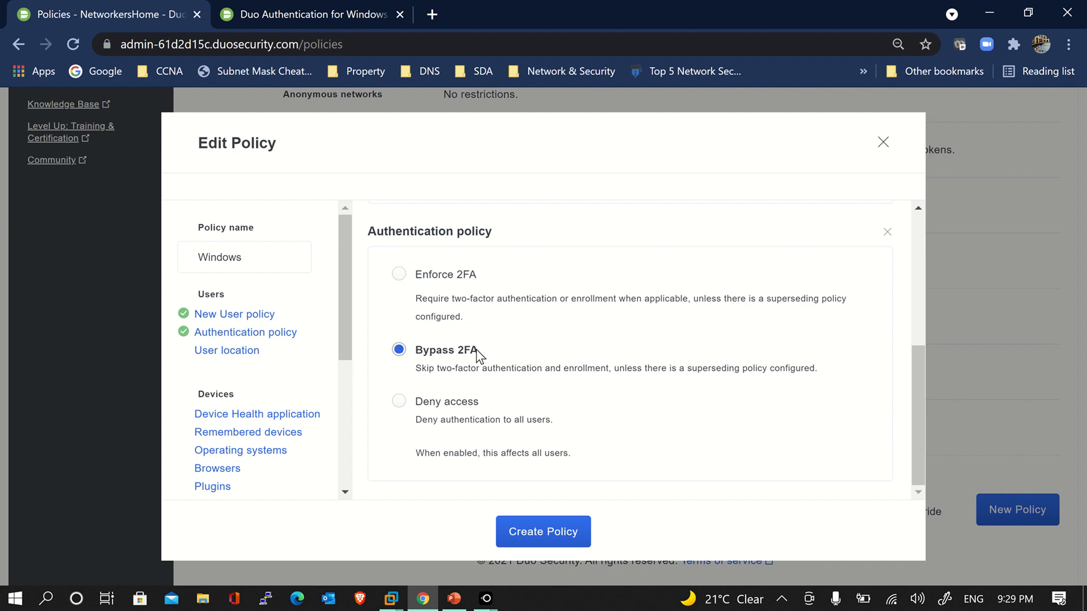
{"action": "left_click_drag", "start_coordinate": [477, 348], "coordinate": [435, 353]}
{"action": "left_click", "coordinate": [422, 352]}
{"action": "left_click_drag", "start_coordinate": [418, 406], "coordinate": [480, 409]}
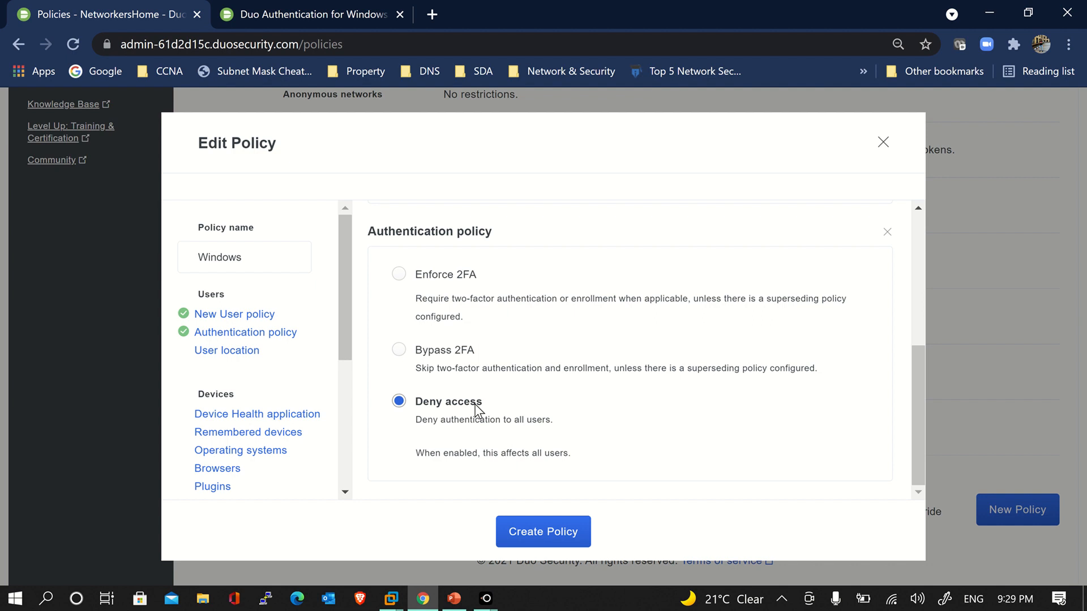
{"action": "left_click", "coordinate": [465, 278]}
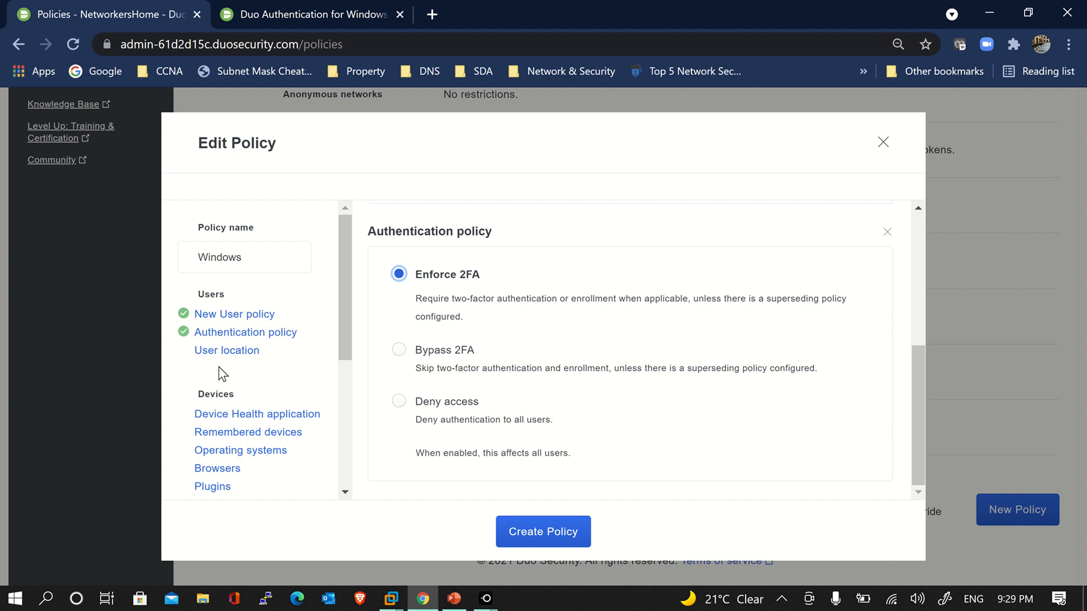
{"action": "left_click", "coordinate": [224, 351]}
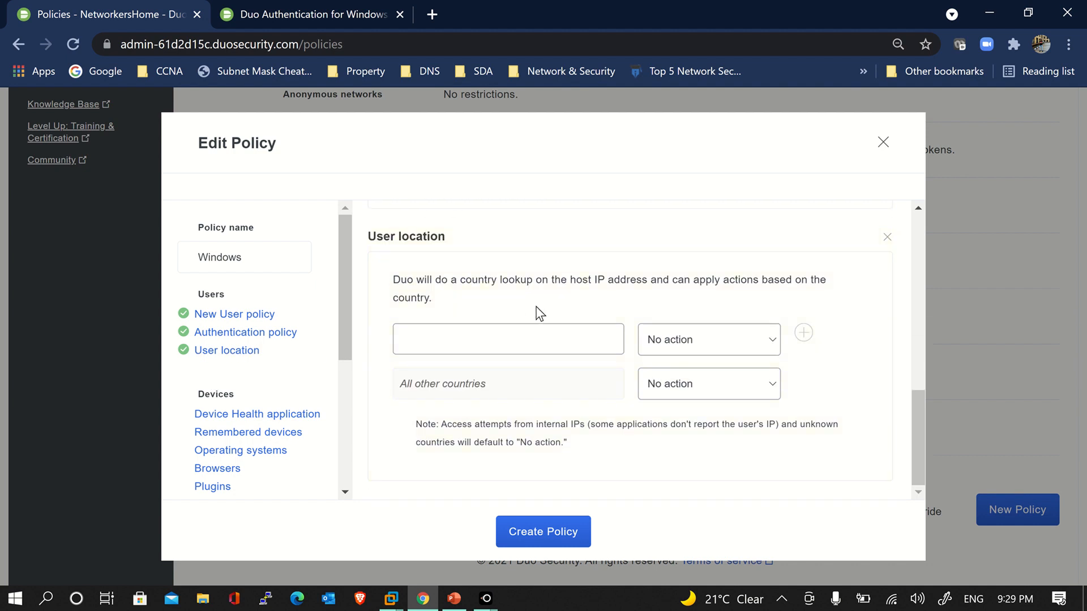
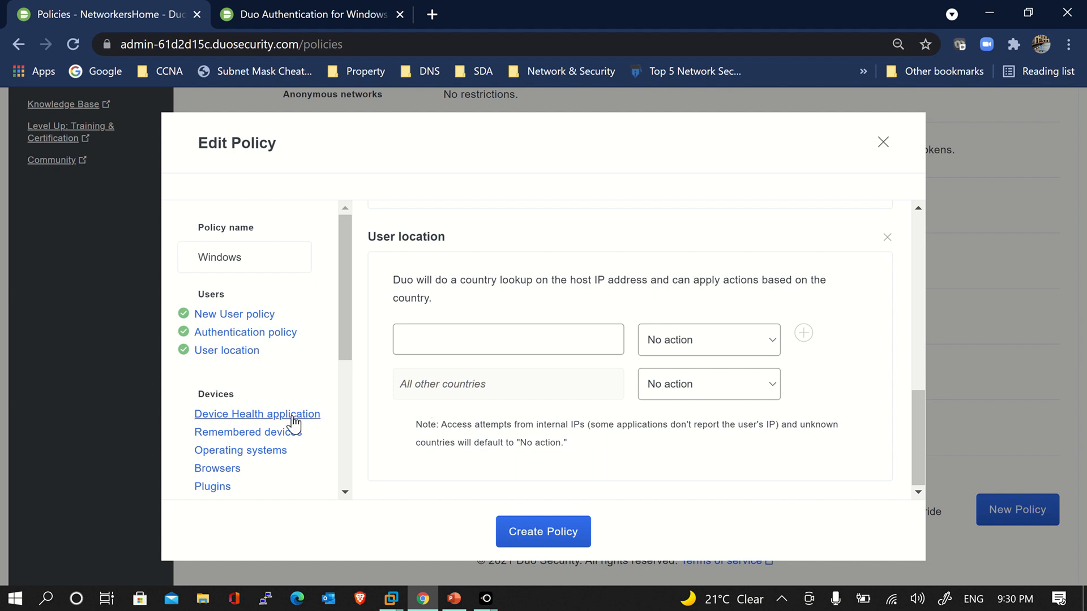
Add Device Health application, Remembered devices (don't remember) and Operating systems settings to the Windows policy
{"action": "scroll", "coordinate": [267, 374], "scroll_direction": "down", "scroll_amount": 1}
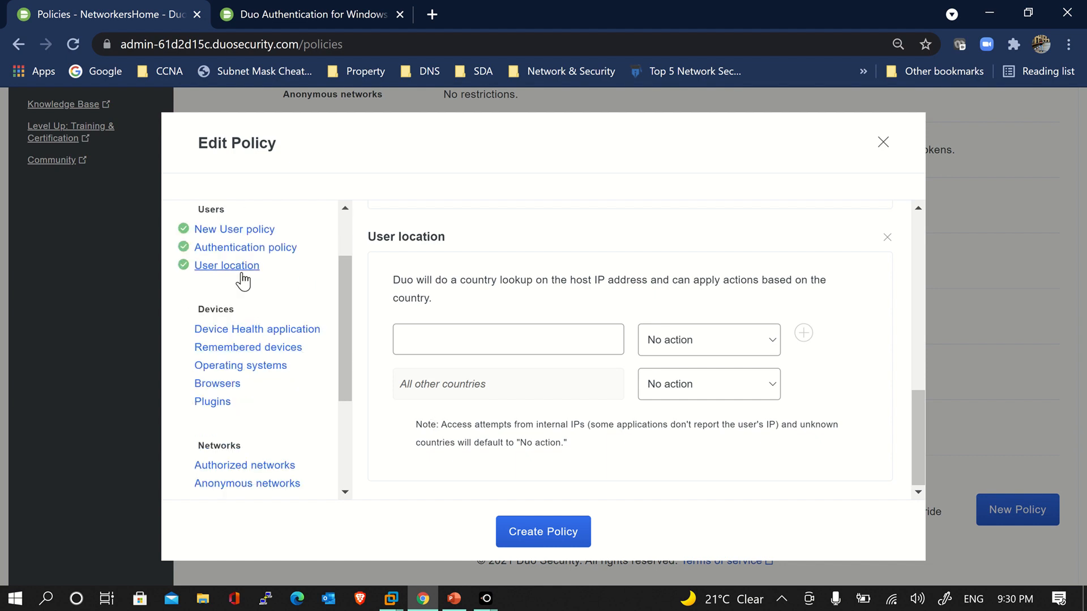
{"action": "left_click", "coordinate": [260, 330]}
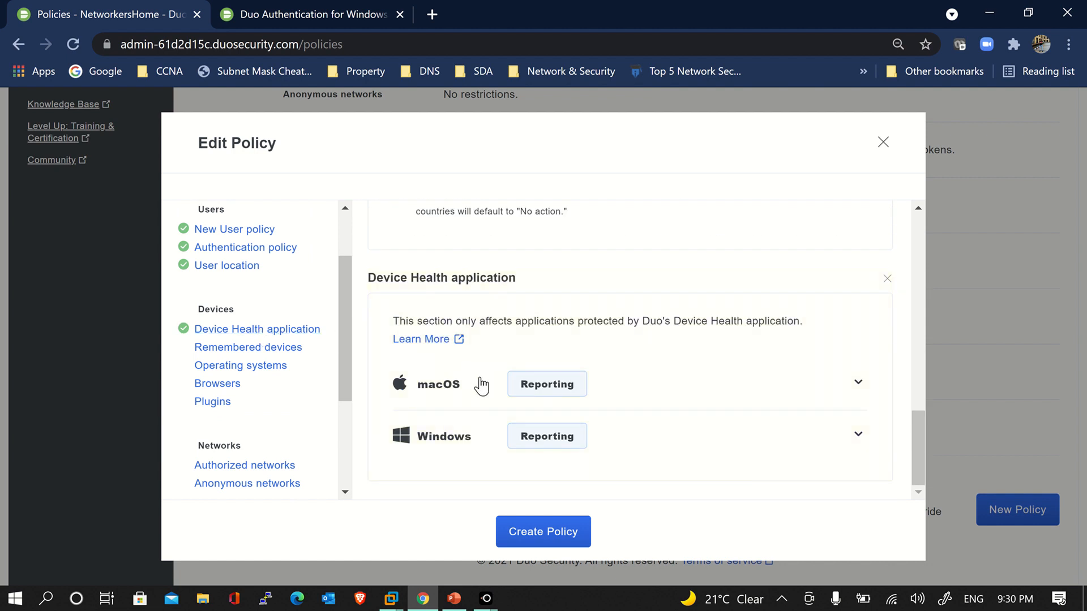
{"action": "left_click", "coordinate": [692, 377]}
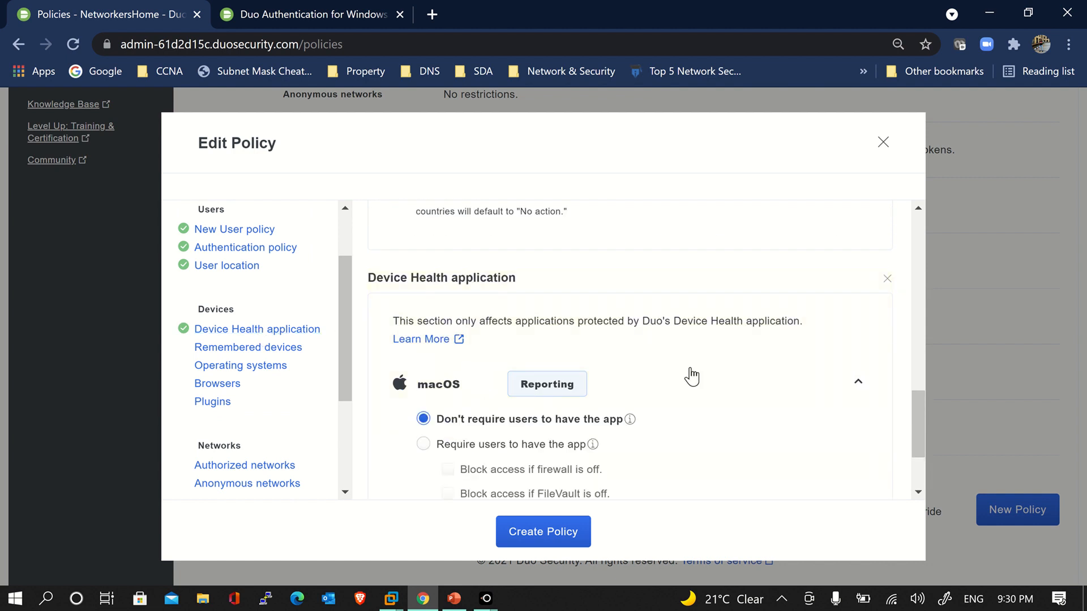
{"action": "left_click", "coordinate": [692, 377]}
{"action": "left_click", "coordinate": [671, 432]}
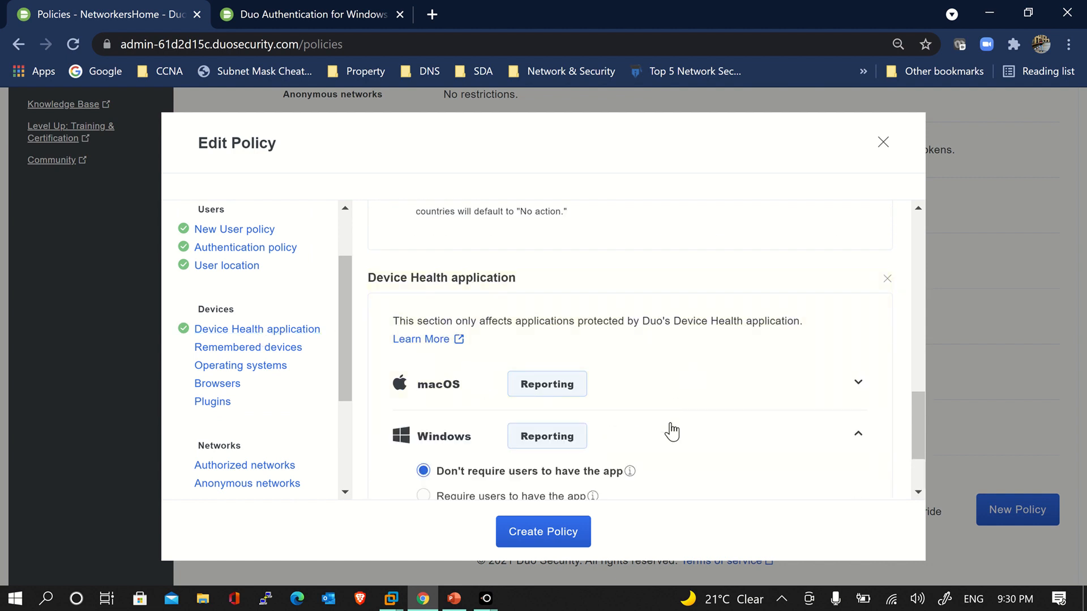
{"action": "left_click", "coordinate": [672, 430]}
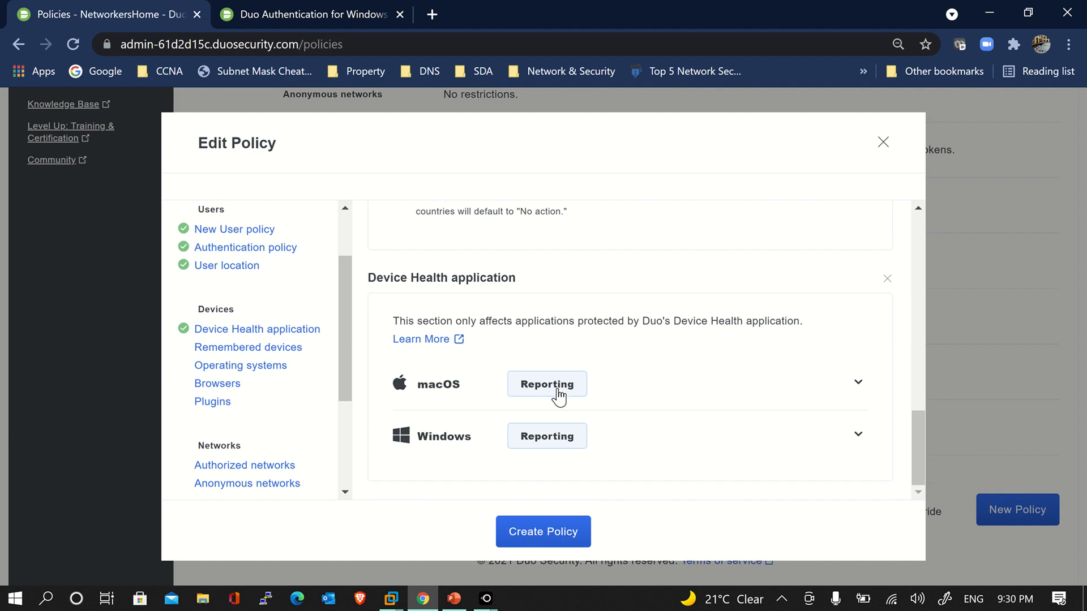
{"action": "left_click", "coordinate": [294, 351]}
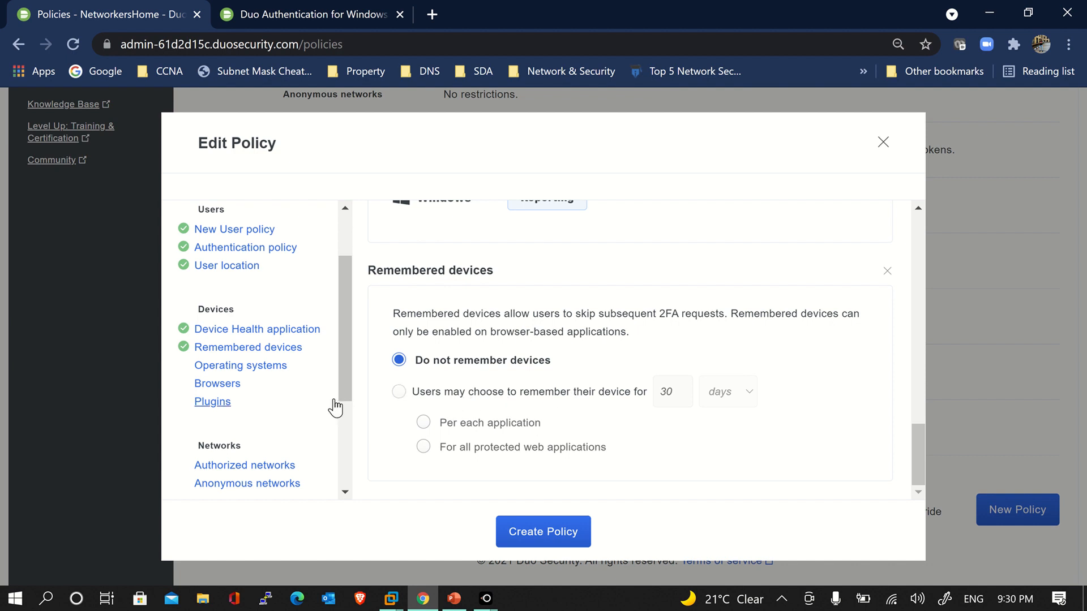
{"action": "left_click", "coordinate": [274, 375]}
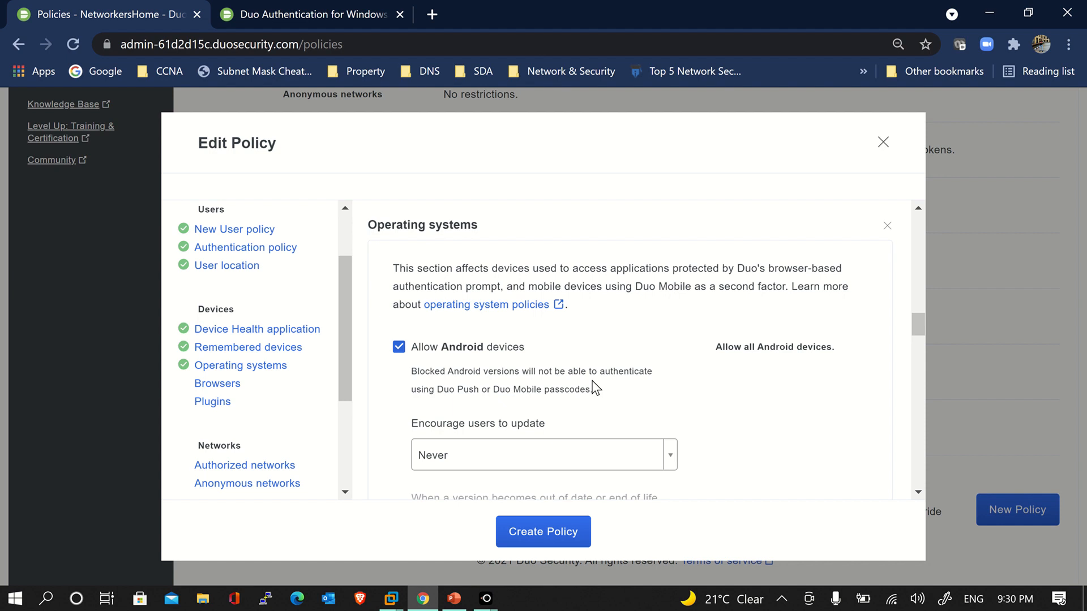
Review the Operating systems defaults allowing every platform, then add a Browsers section blocking nothing
{"action": "scroll", "coordinate": [594, 389], "scroll_direction": "down", "scroll_amount": 1}
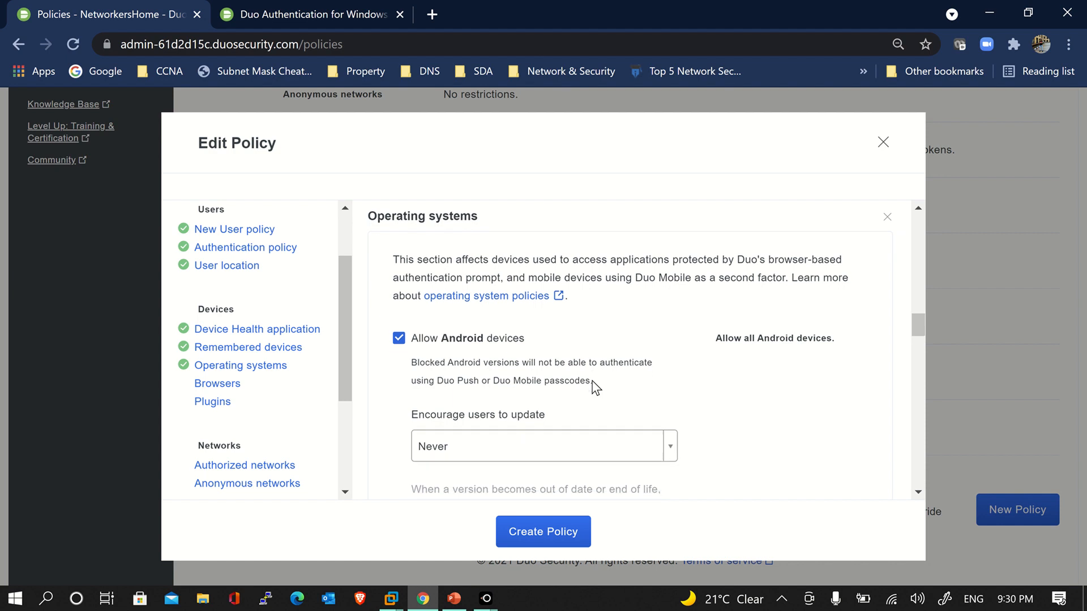
{"action": "scroll", "coordinate": [803, 419], "scroll_direction": "up", "scroll_amount": 1}
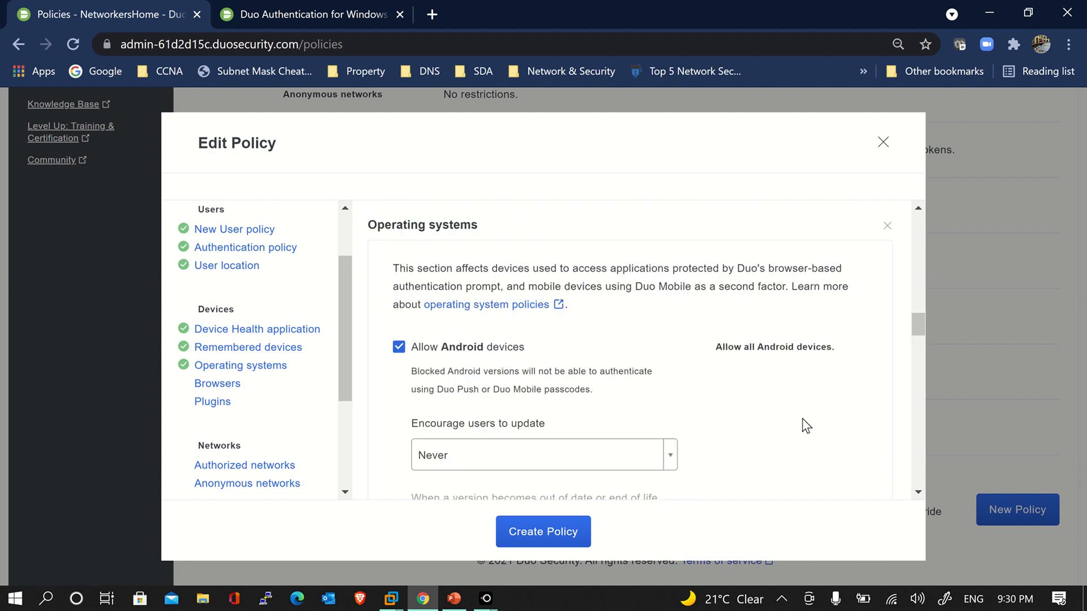
{"action": "scroll", "coordinate": [803, 419], "scroll_direction": "down", "scroll_amount": 1}
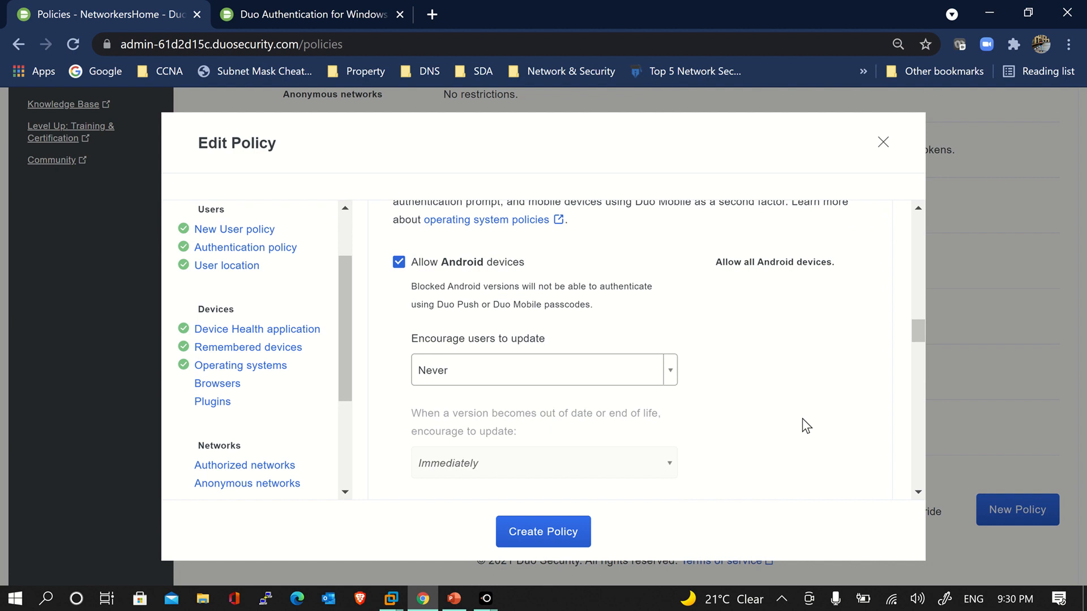
{"action": "scroll", "coordinate": [803, 419], "scroll_direction": "down", "scroll_amount": 1}
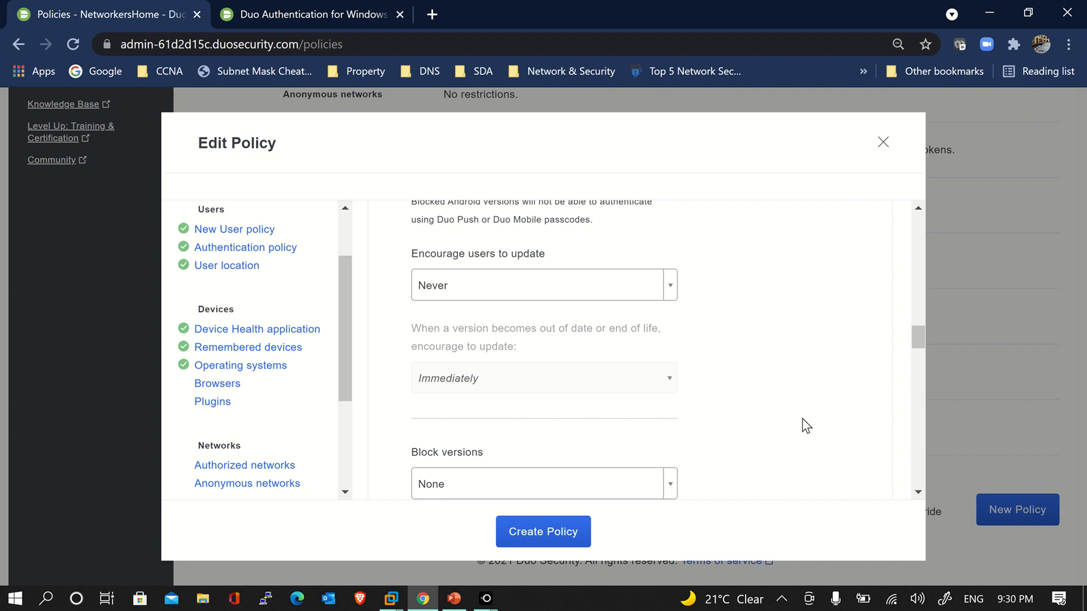
{"action": "scroll", "coordinate": [802, 419], "scroll_direction": "up", "scroll_amount": 1}
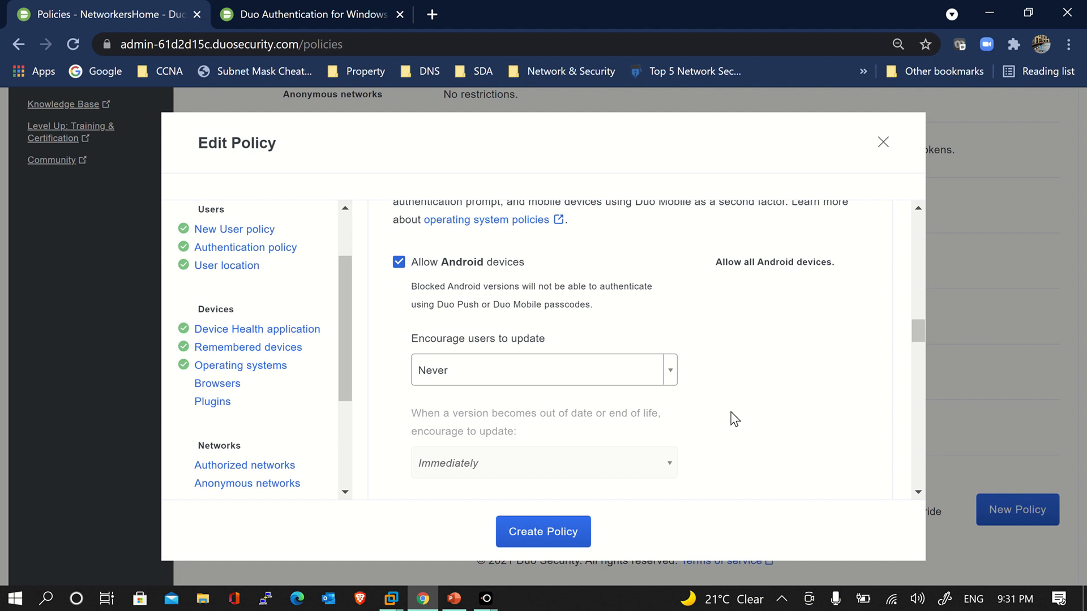
{"action": "scroll", "coordinate": [736, 425], "scroll_direction": "up", "scroll_amount": 2}
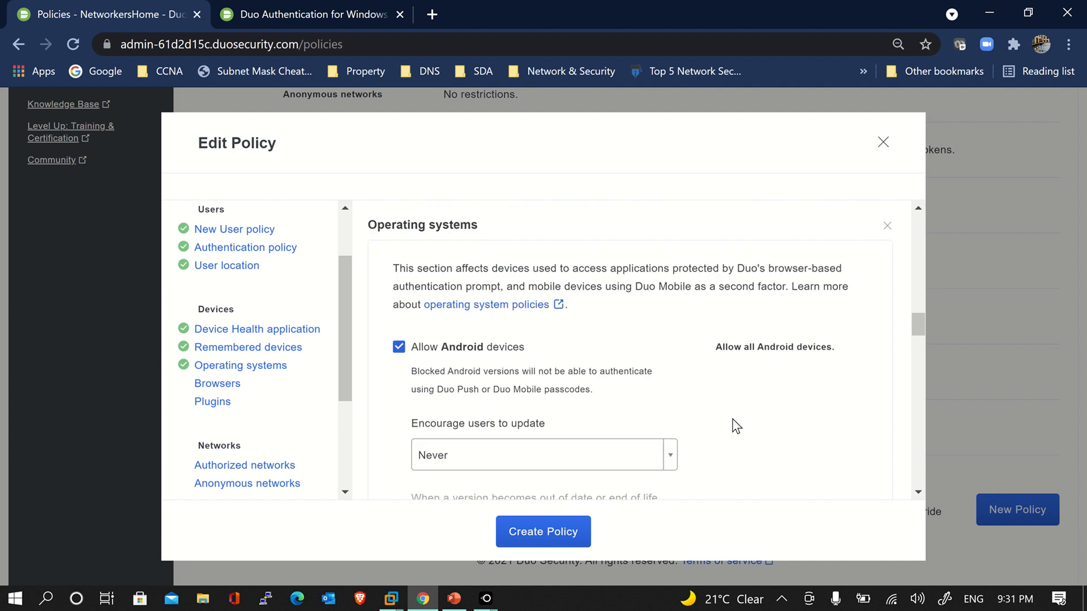
{"action": "scroll", "coordinate": [736, 426], "scroll_direction": "down", "scroll_amount": 8}
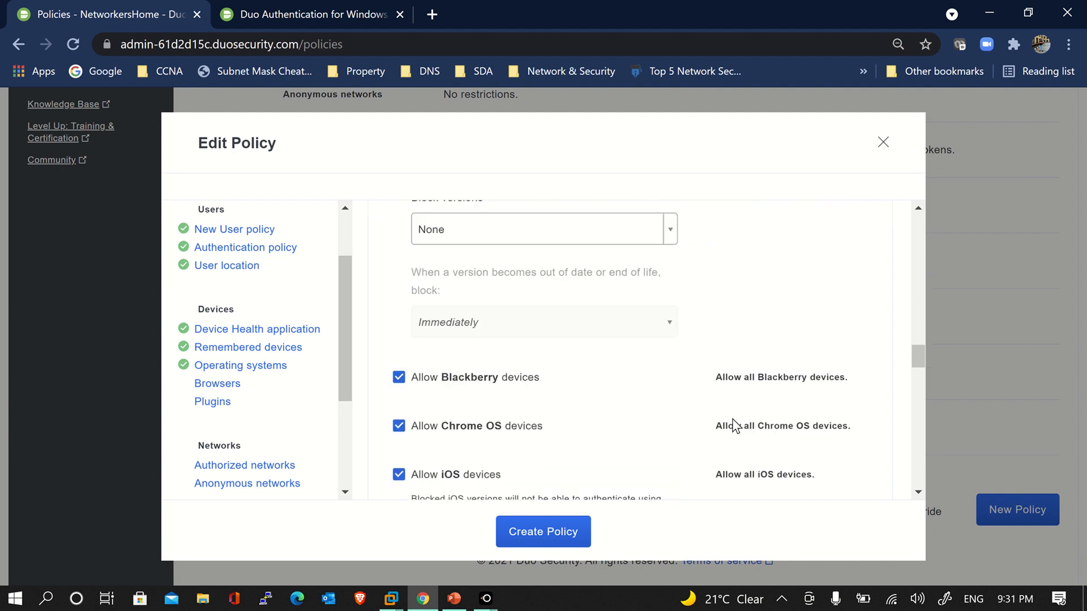
{"action": "scroll", "coordinate": [736, 426], "scroll_direction": "down", "scroll_amount": 2}
{"action": "scroll", "coordinate": [736, 426], "scroll_direction": "up", "scroll_amount": 8}
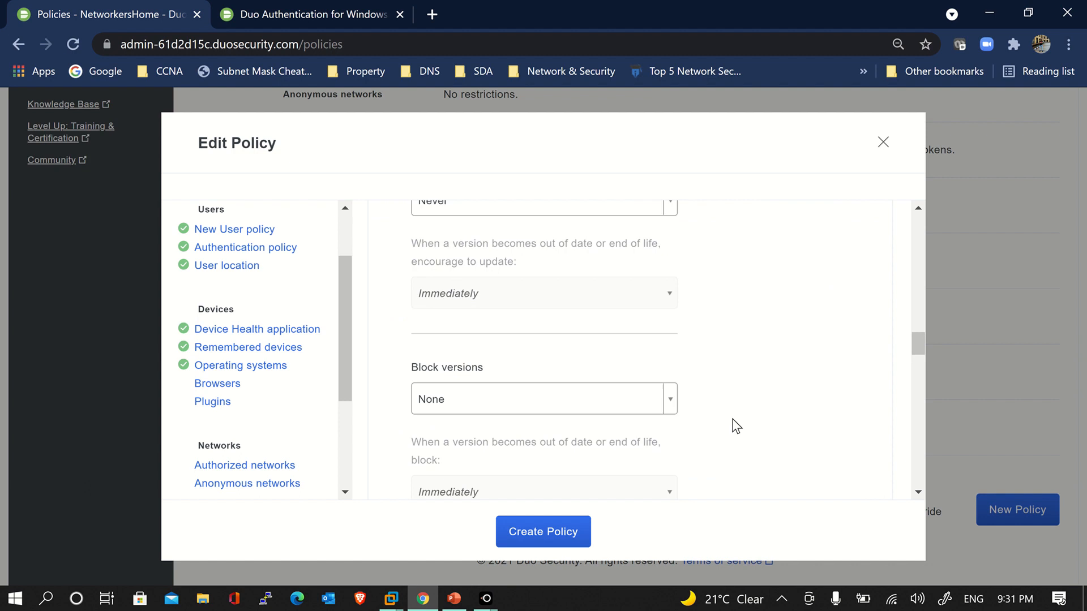
{"action": "scroll", "coordinate": [736, 426], "scroll_direction": "up", "scroll_amount": 2}
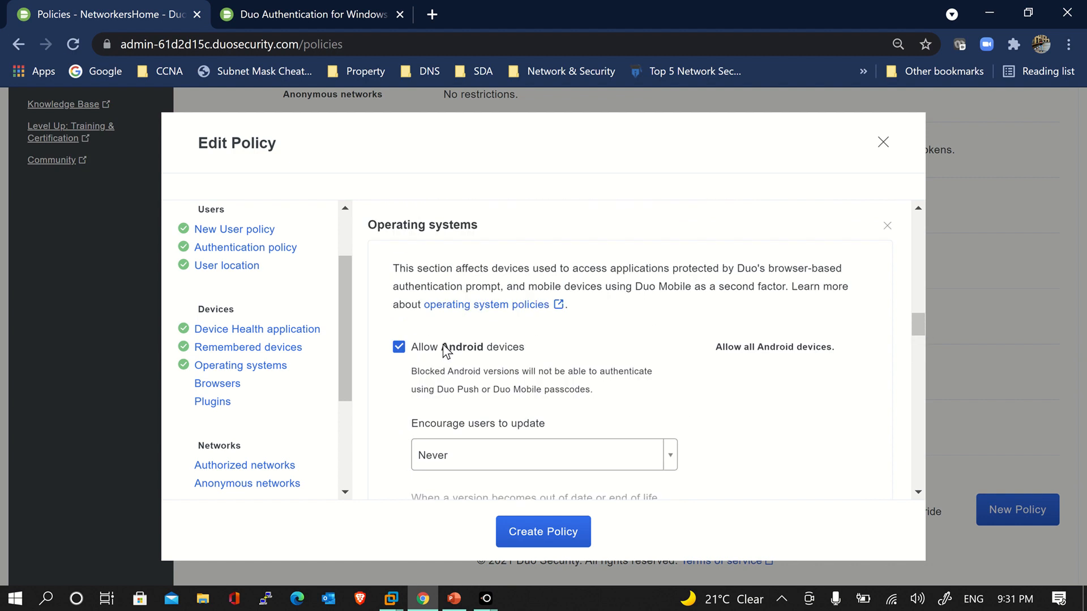
{"action": "scroll", "coordinate": [511, 377], "scroll_direction": "down", "scroll_amount": 10}
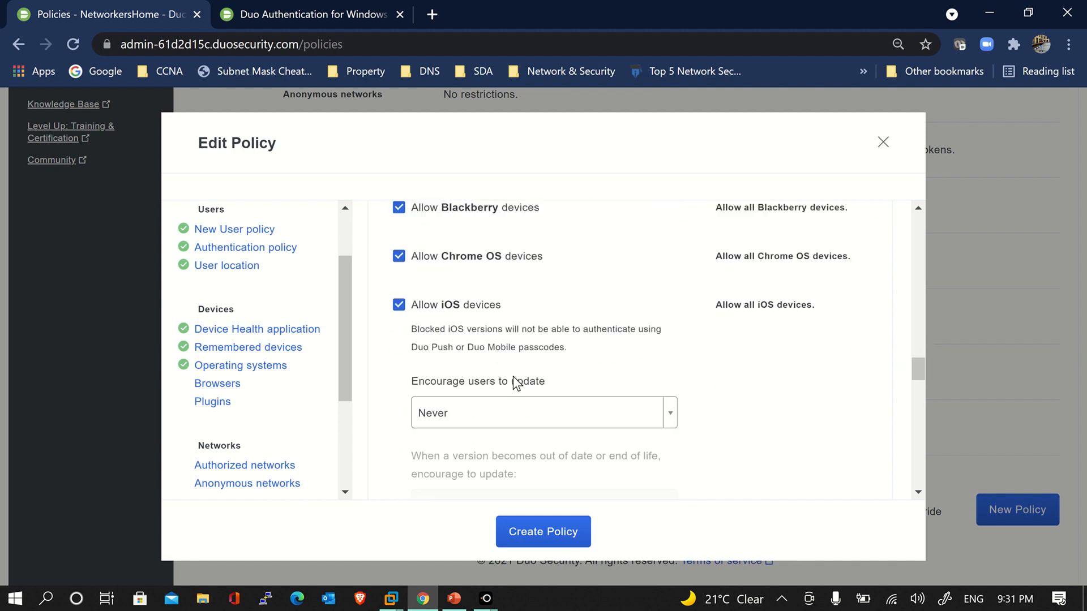
{"action": "scroll", "coordinate": [516, 383], "scroll_direction": "down", "scroll_amount": 9}
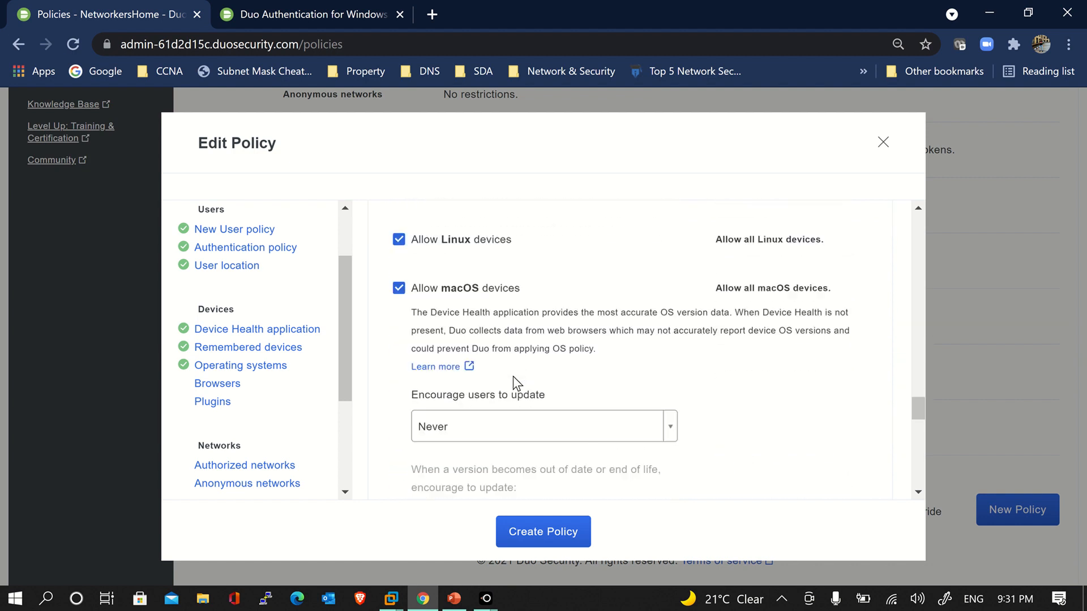
{"action": "scroll", "coordinate": [516, 384], "scroll_direction": "down", "scroll_amount": 10}
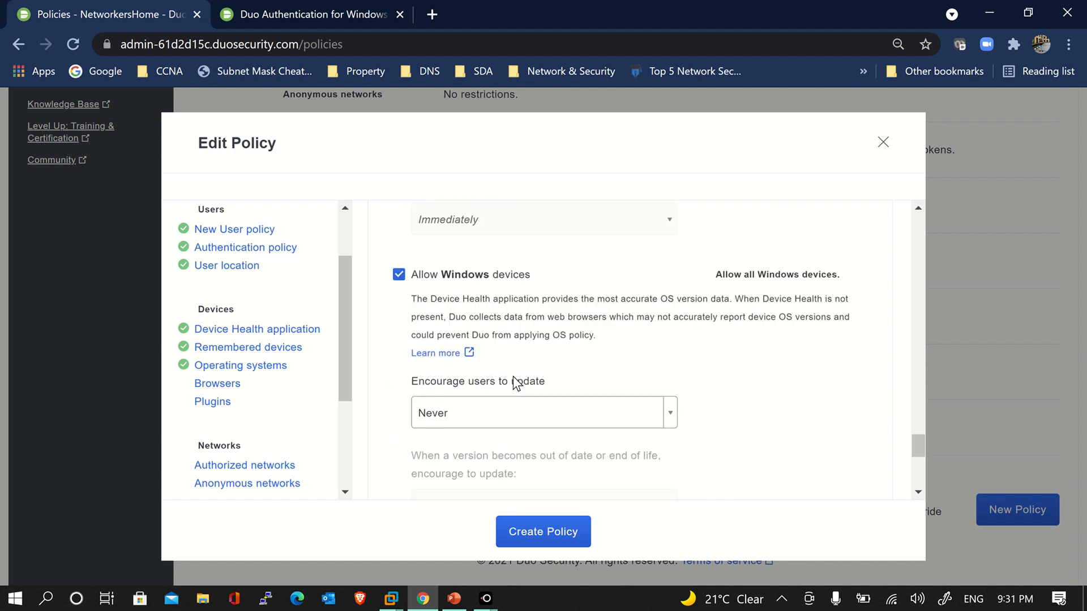
{"action": "scroll", "coordinate": [517, 384], "scroll_direction": "down", "scroll_amount": 4}
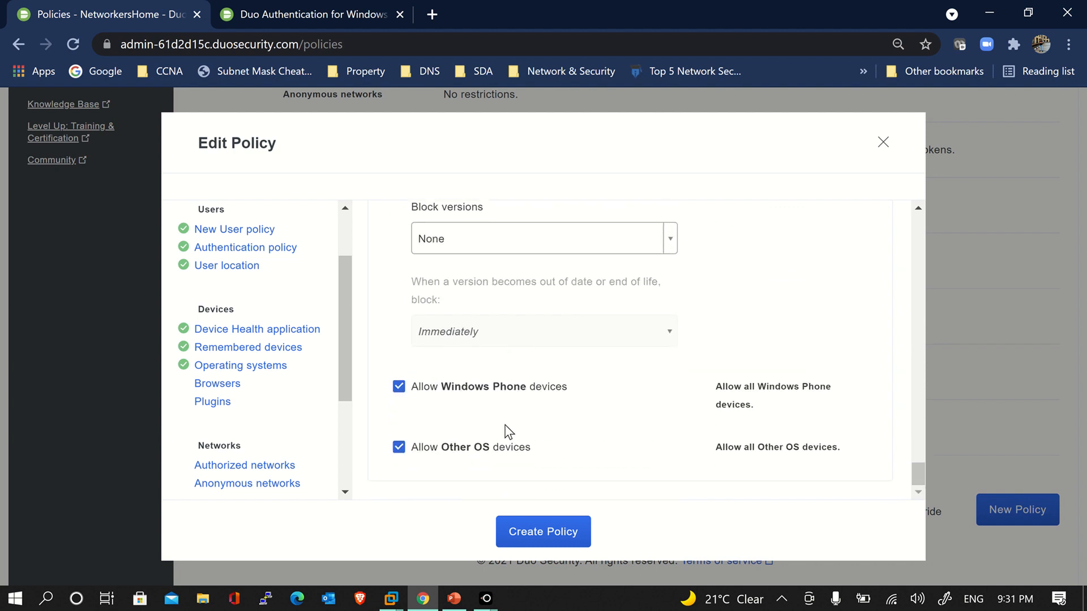
{"action": "left_click", "coordinate": [216, 383]}
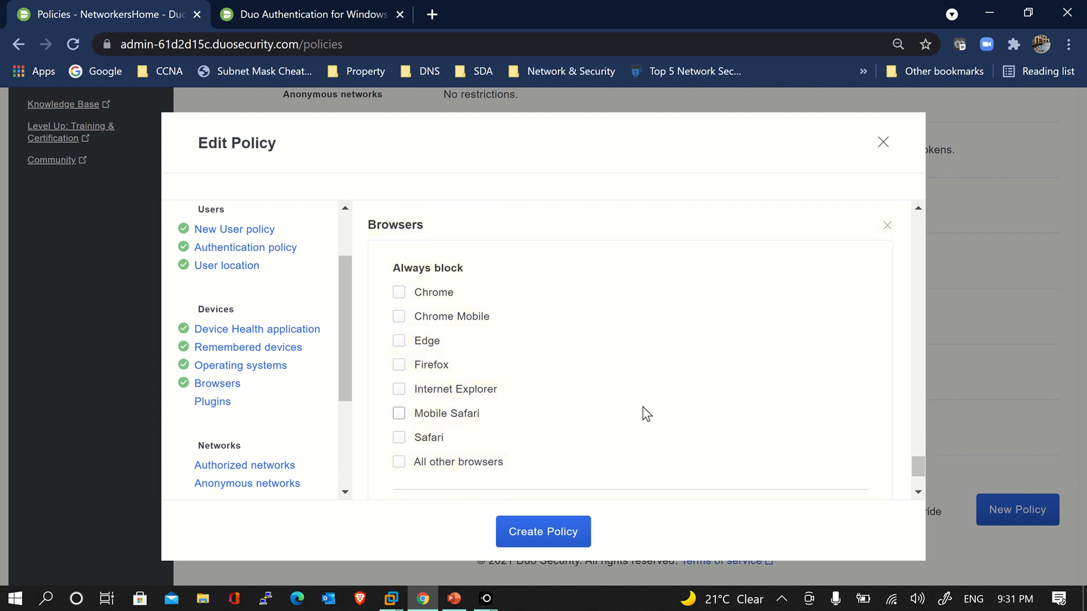
Add the Plugins section, leaving all Flash and Java versions allowed
{"action": "scroll", "coordinate": [643, 414], "scroll_direction": "down", "scroll_amount": 2}
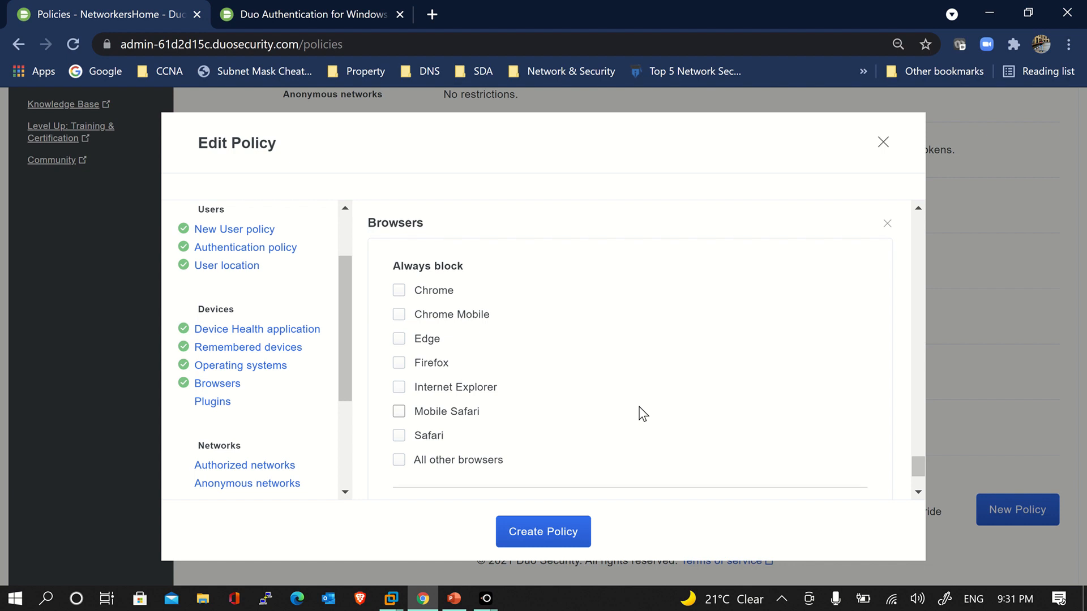
{"action": "left_click", "coordinate": [213, 403]}
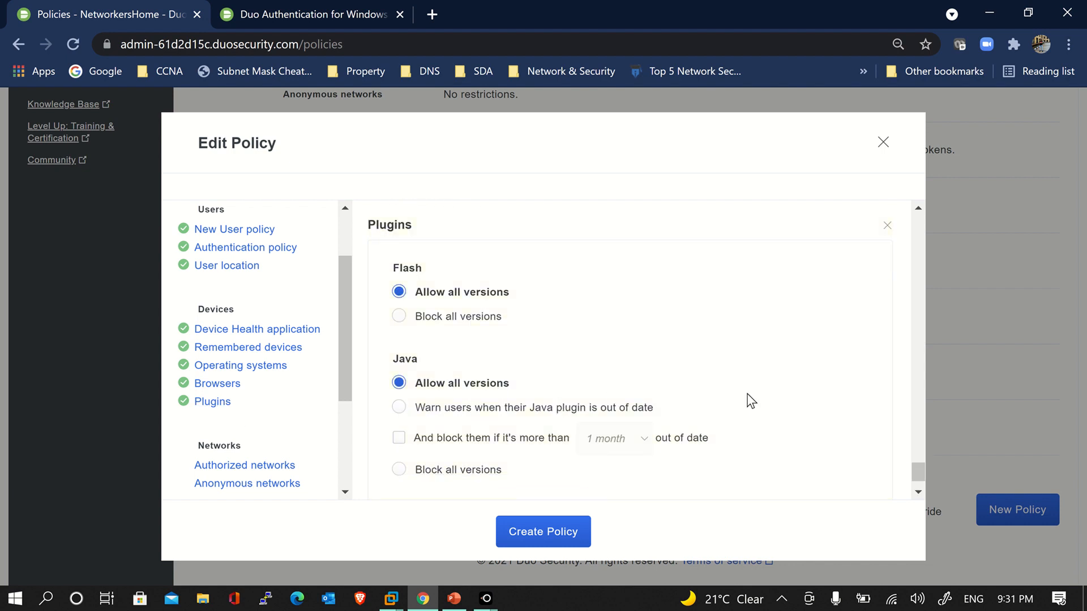
{"action": "scroll", "coordinate": [750, 399], "scroll_direction": "down", "scroll_amount": 1}
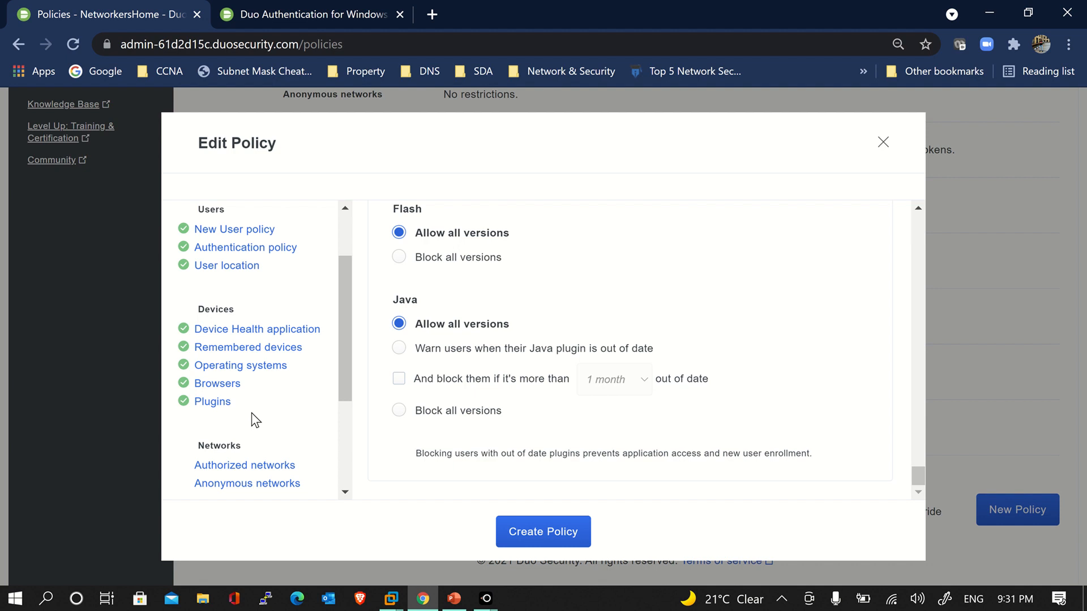
{"action": "scroll", "coordinate": [279, 417], "scroll_direction": "down", "scroll_amount": 3}
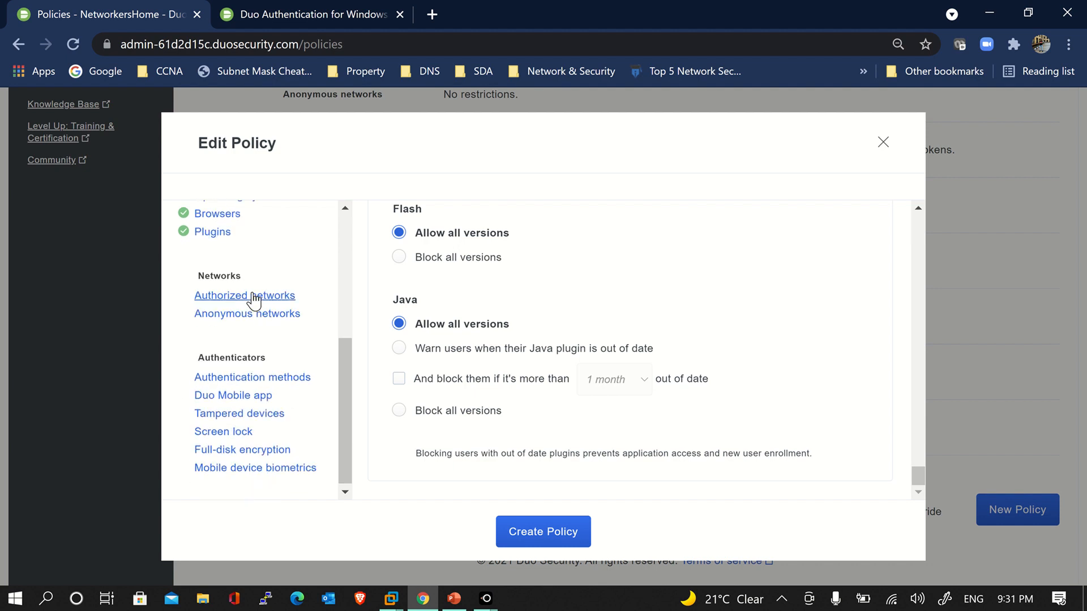
Add Authorized networks, Anonymous networks set to No action, and Authentication methods to the policy
{"action": "left_click", "coordinate": [253, 297]}
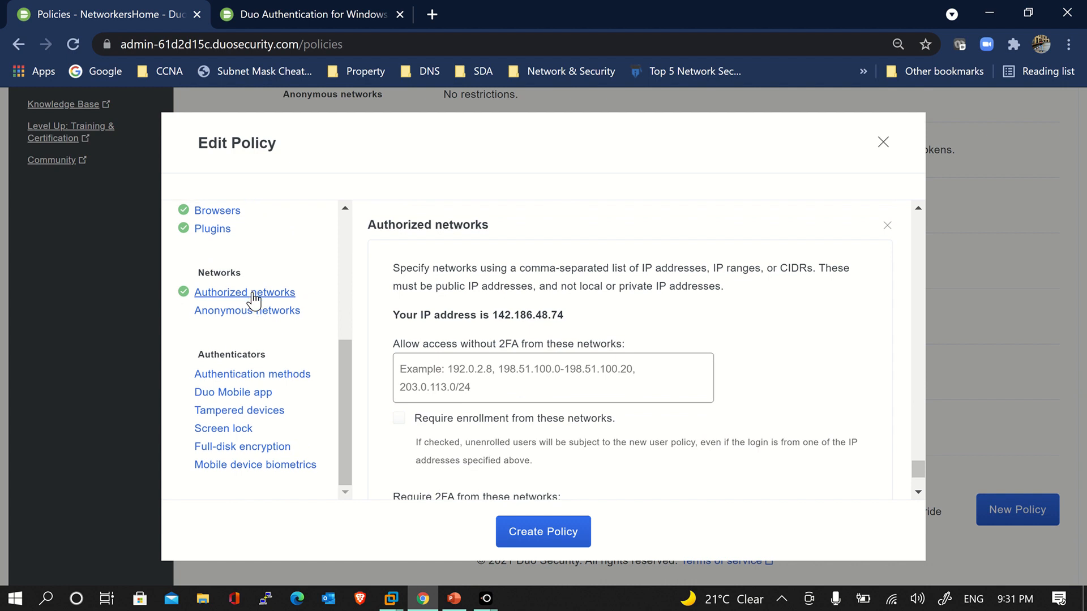
{"action": "scroll", "coordinate": [541, 393], "scroll_direction": "down", "scroll_amount": 3}
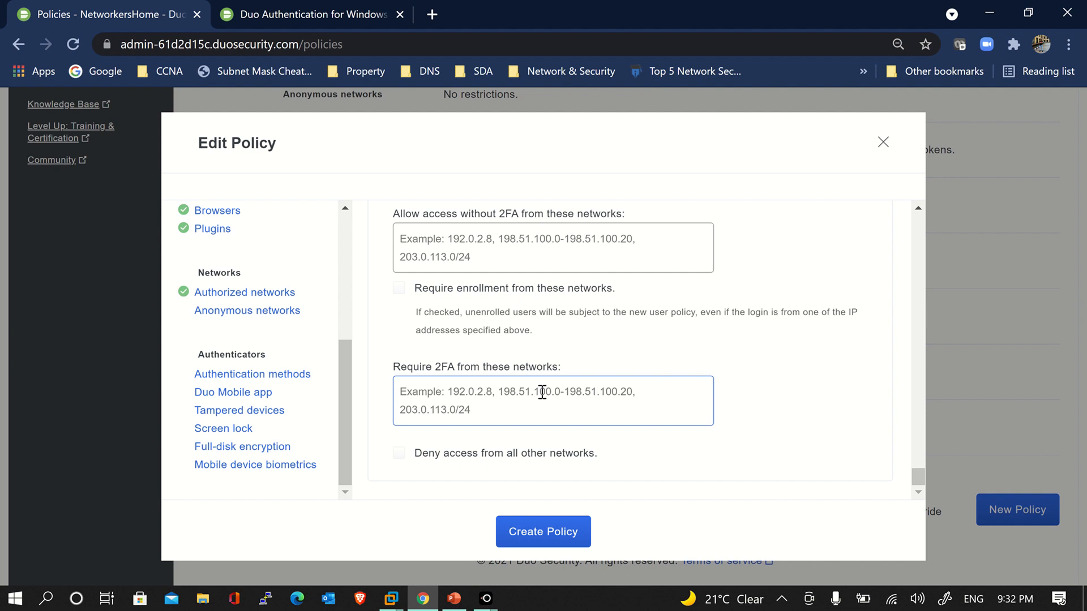
{"action": "left_click", "coordinate": [253, 322]}
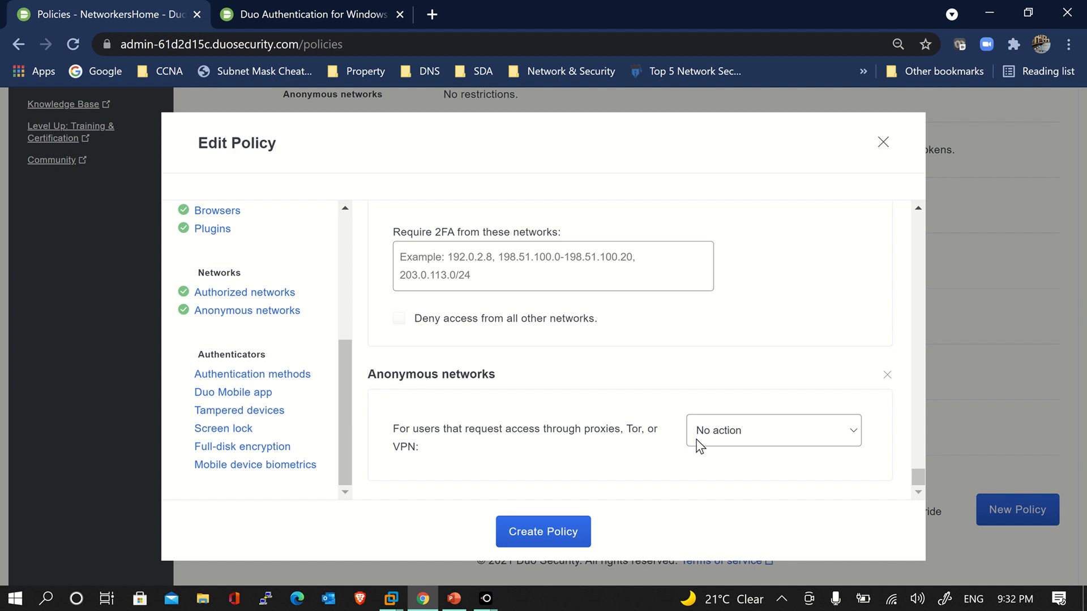
{"action": "left_click", "coordinate": [720, 441]}
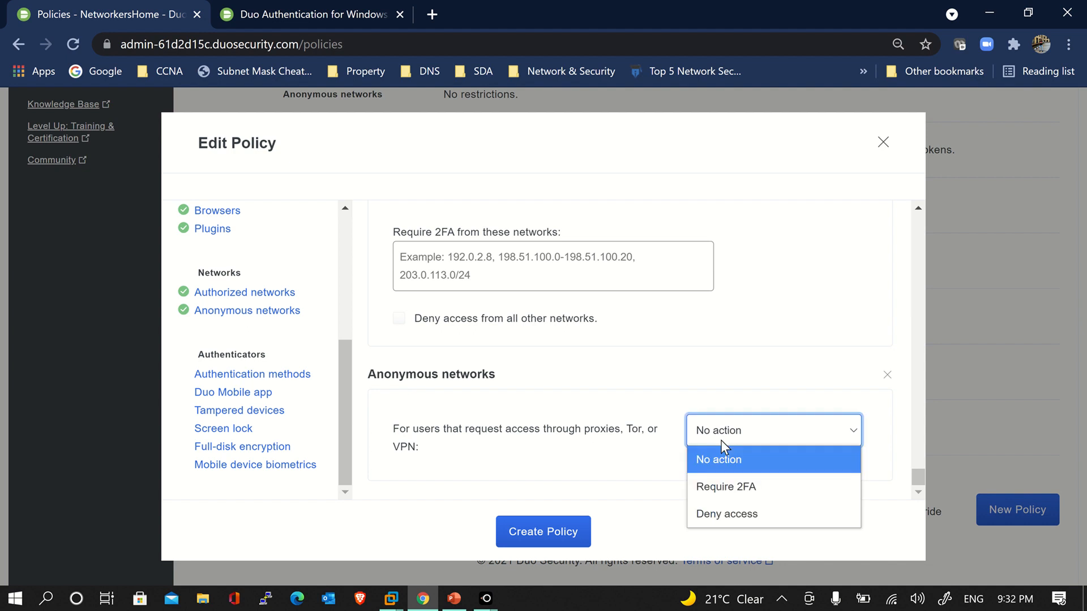
{"action": "left_click", "coordinate": [721, 447]}
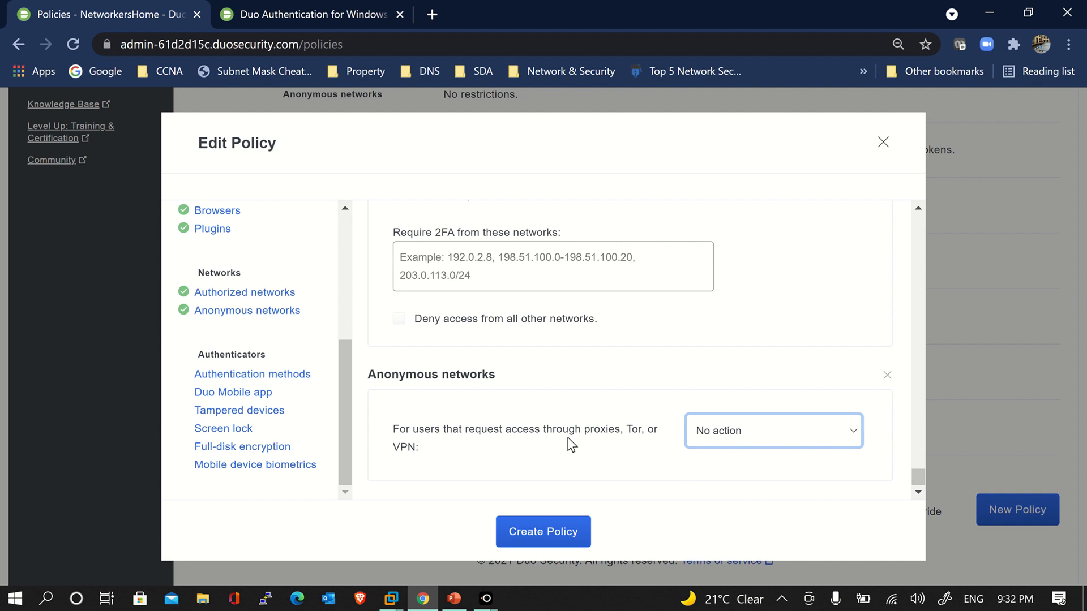
{"action": "left_click", "coordinate": [269, 378]}
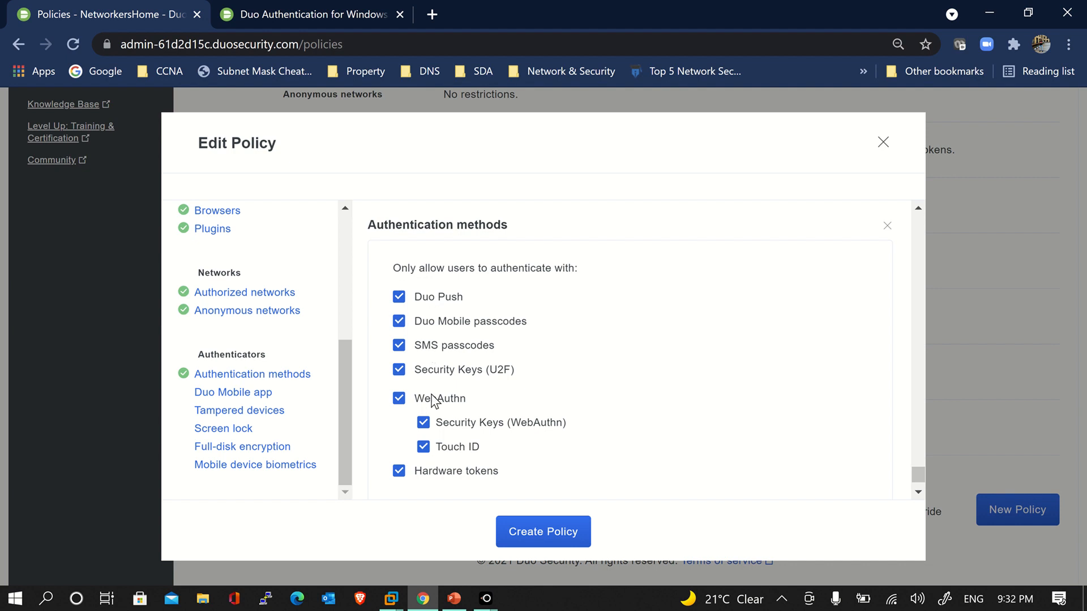
Uncheck every authentication method, briefly allowing only Duo Push before clearing it too
{"action": "left_click", "coordinate": [436, 299]}
{"action": "left_click", "coordinate": [436, 322]}
{"action": "left_click", "coordinate": [438, 347]}
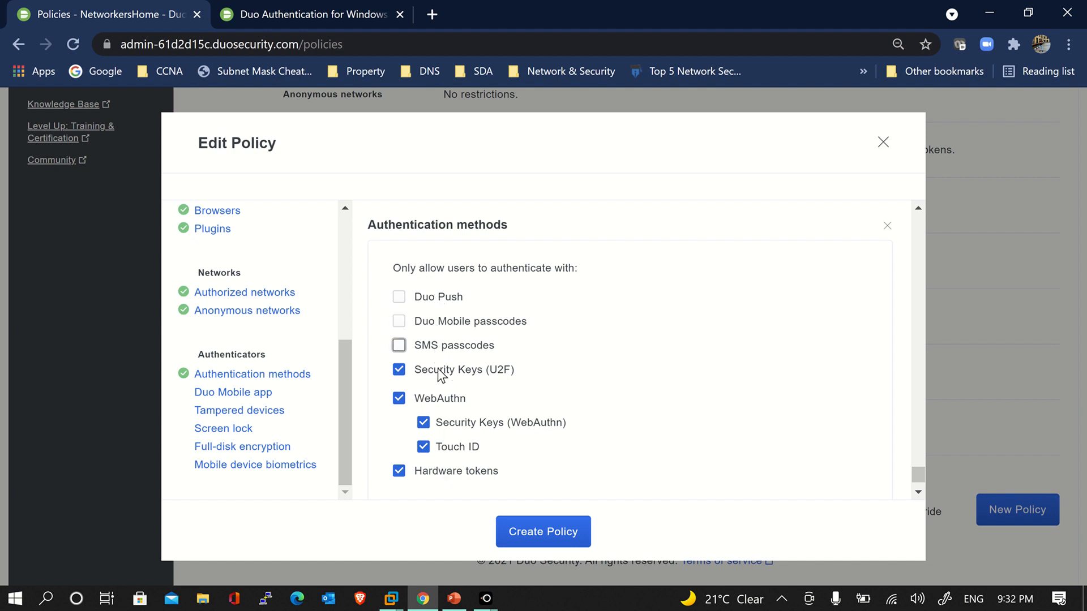
{"action": "left_click", "coordinate": [441, 372]}
{"action": "left_click", "coordinate": [412, 398]}
{"action": "left_click", "coordinate": [400, 472]}
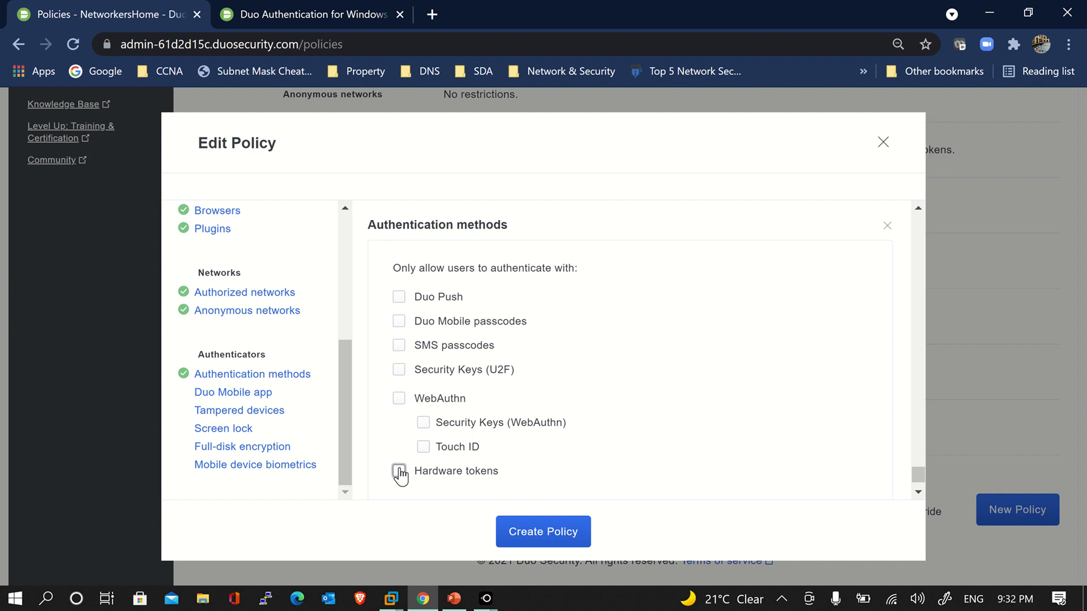
{"action": "left_click", "coordinate": [421, 300]}
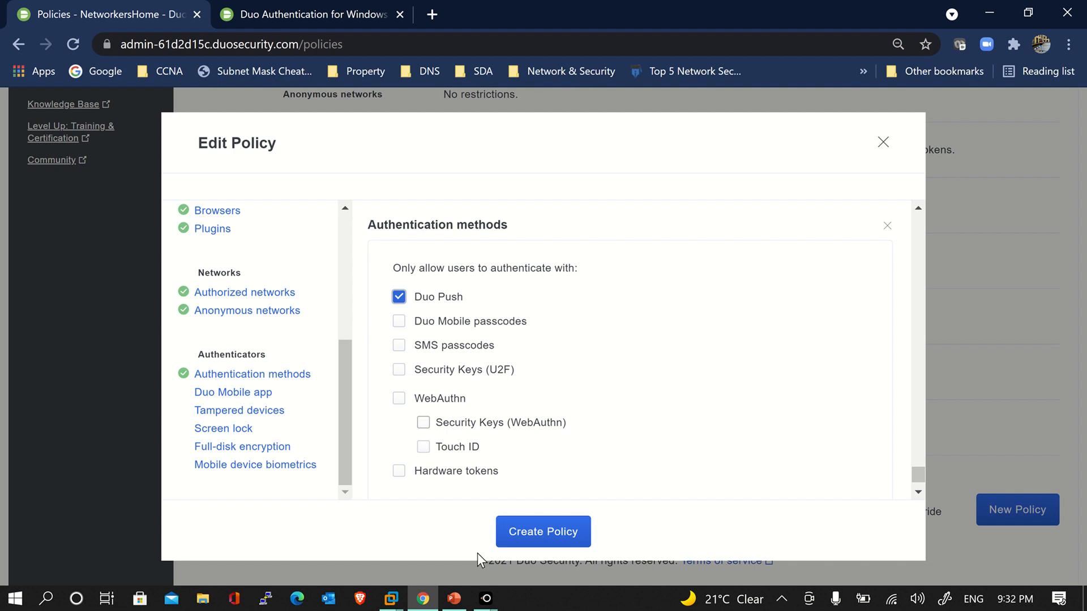
{"action": "mouse_move", "coordinate": [495, 599]}
{"action": "left_click", "coordinate": [710, 288]}
Re-allow all authentication methods and add a Duo Mobile app setting not requiring security patches
{"action": "left_click", "coordinate": [400, 297]}
{"action": "left_click", "coordinate": [399, 321]}
{"action": "left_click", "coordinate": [400, 346]}
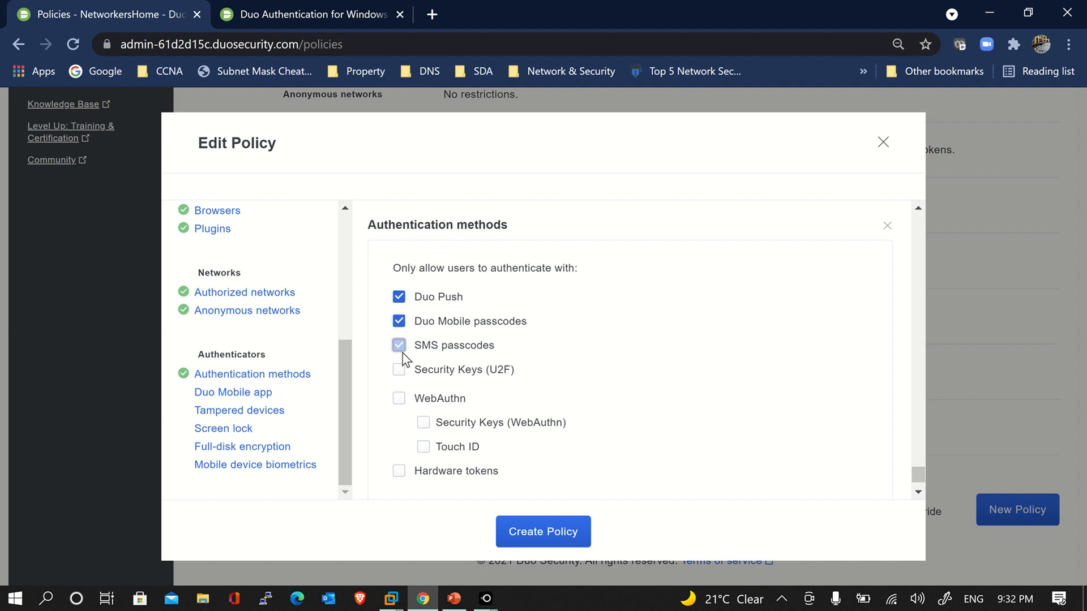
{"action": "left_click", "coordinate": [399, 370]}
{"action": "left_click", "coordinate": [400, 398]}
{"action": "left_click", "coordinate": [400, 471]}
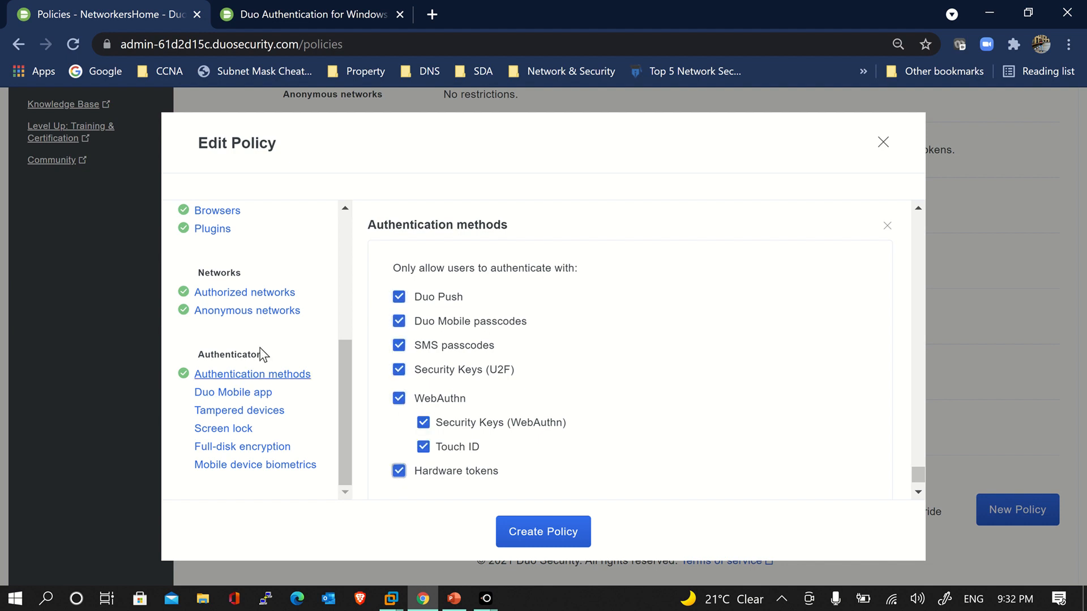
{"action": "left_click", "coordinate": [258, 396]}
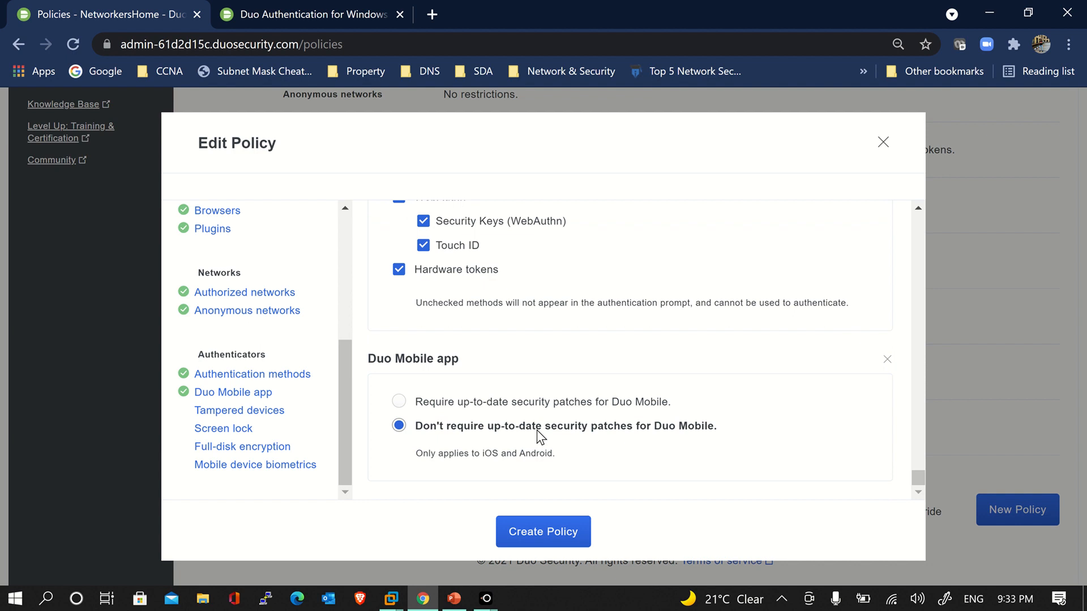
Add Tampered devices, Screen lock, Full-disk encryption (Allow) and Mobile device biometrics at their defaults
{"action": "left_click", "coordinate": [227, 411]}
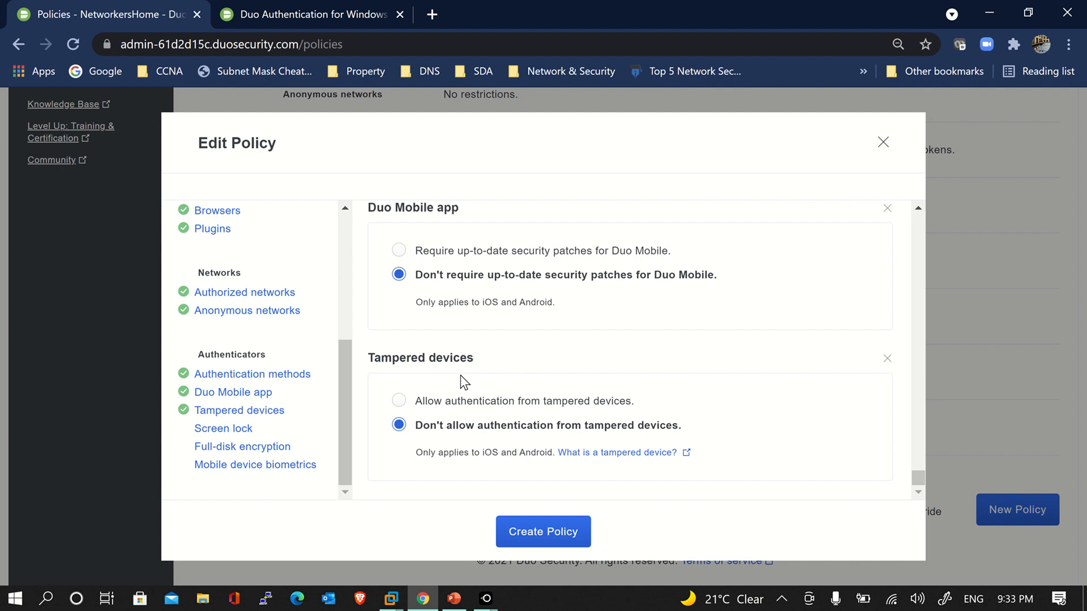
{"action": "left_click", "coordinate": [207, 432]}
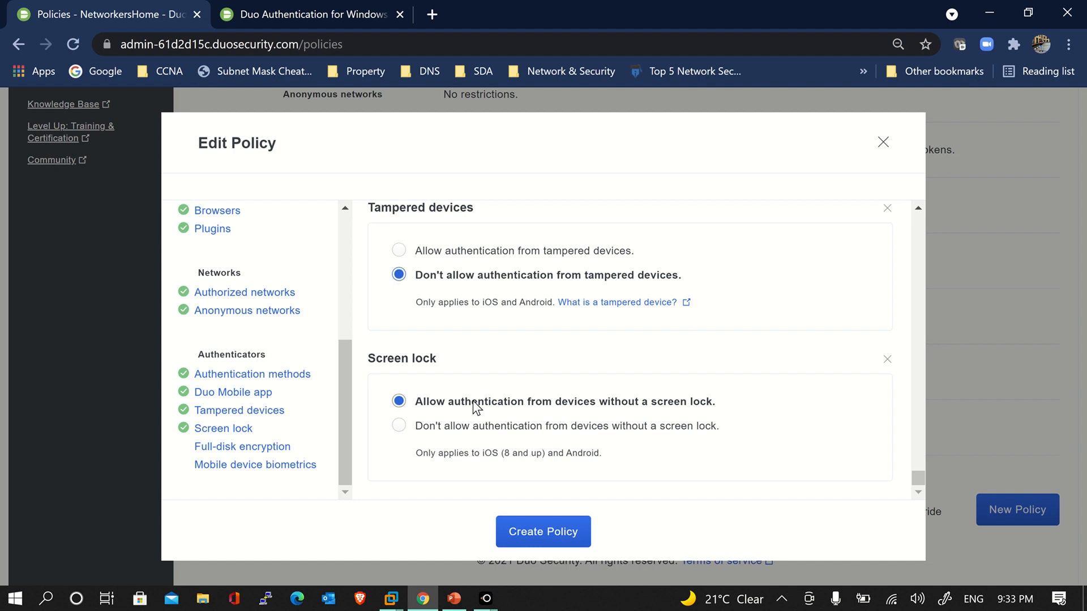
{"action": "left_click", "coordinate": [222, 447]}
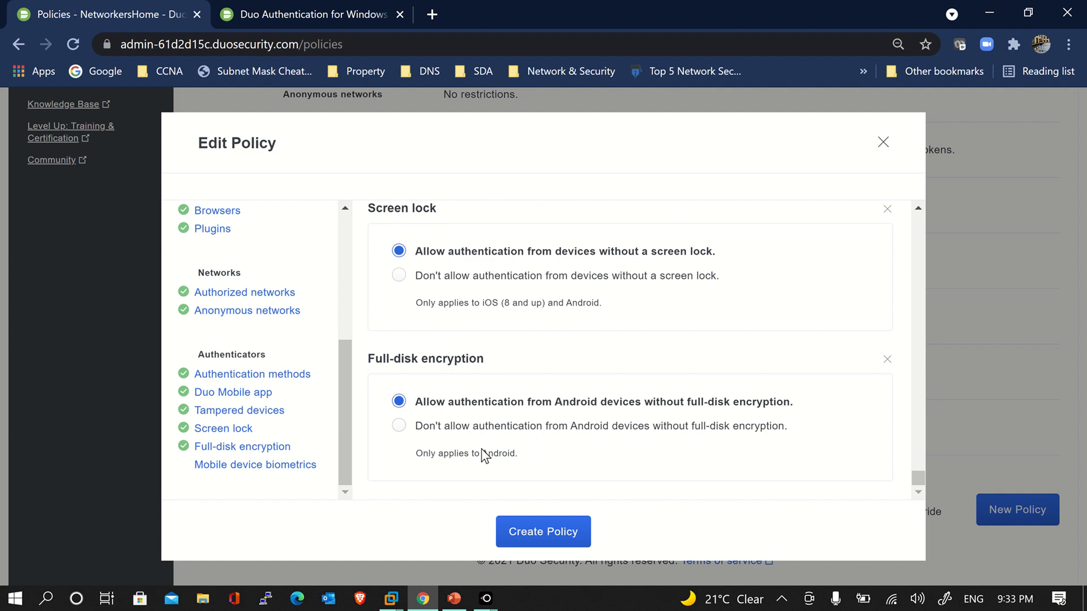
{"action": "left_click", "coordinate": [421, 430]}
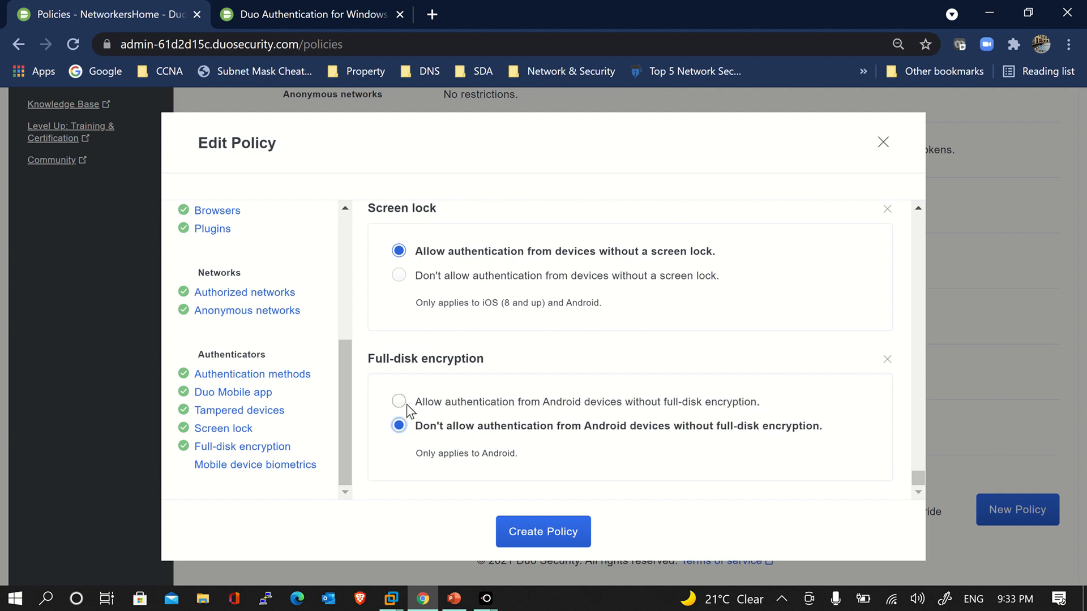
{"action": "left_click", "coordinate": [407, 405]}
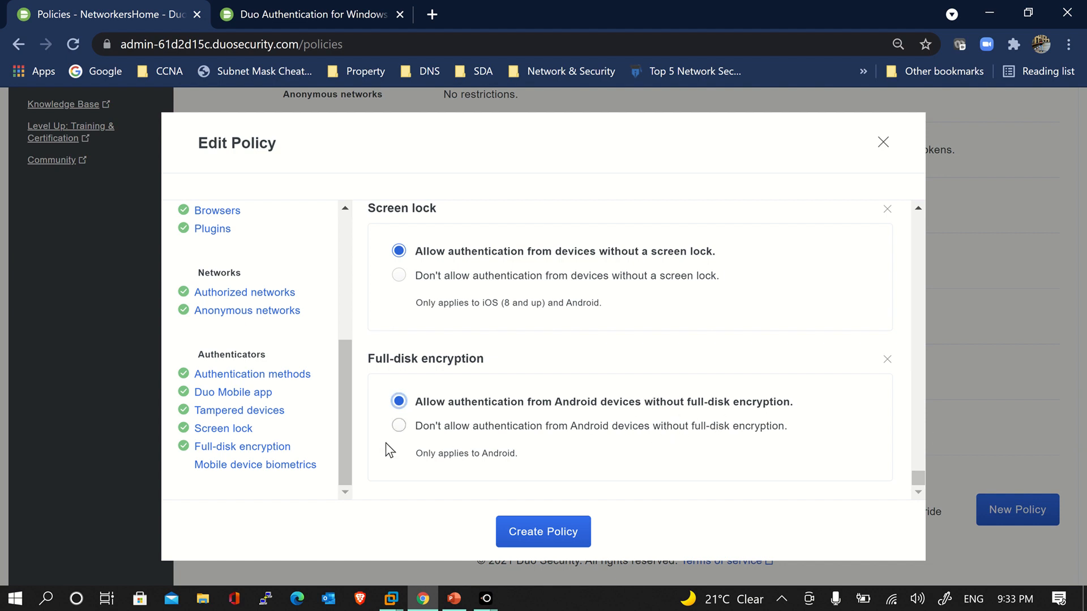
{"action": "left_click", "coordinate": [315, 465]}
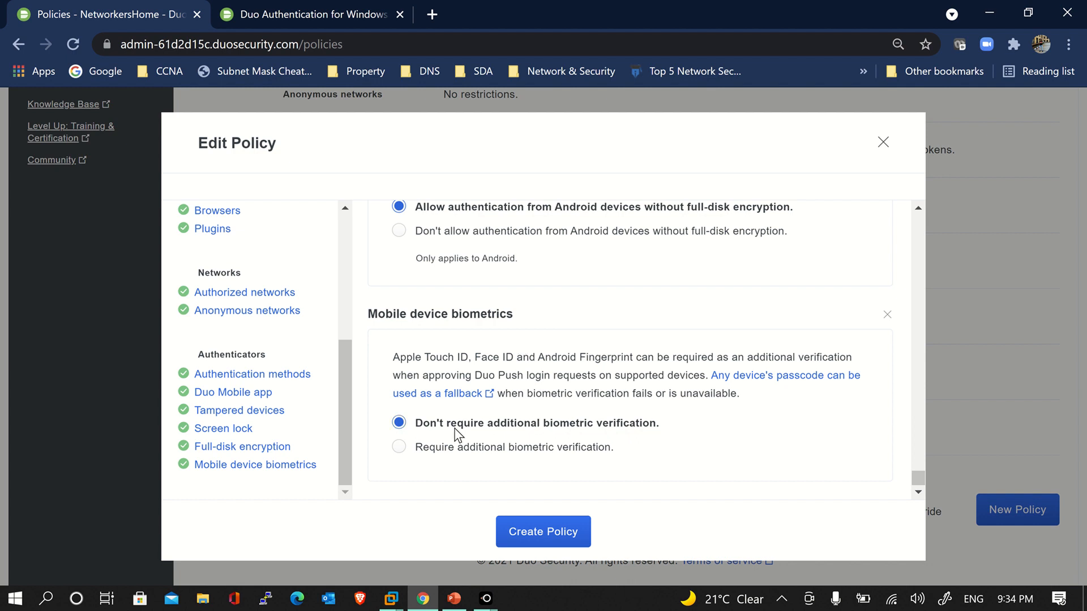
{"action": "scroll", "coordinate": [311, 427], "scroll_direction": "up", "scroll_amount": 5}
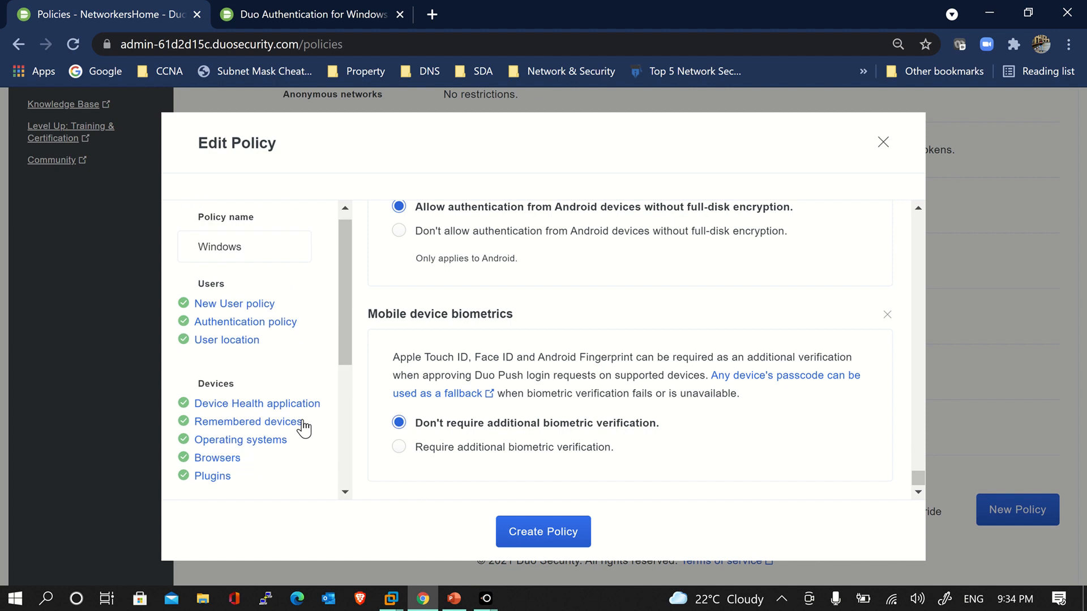
Save the Windows policy and review the Global Policy settings on the Policies page
{"action": "left_click", "coordinate": [548, 528]}
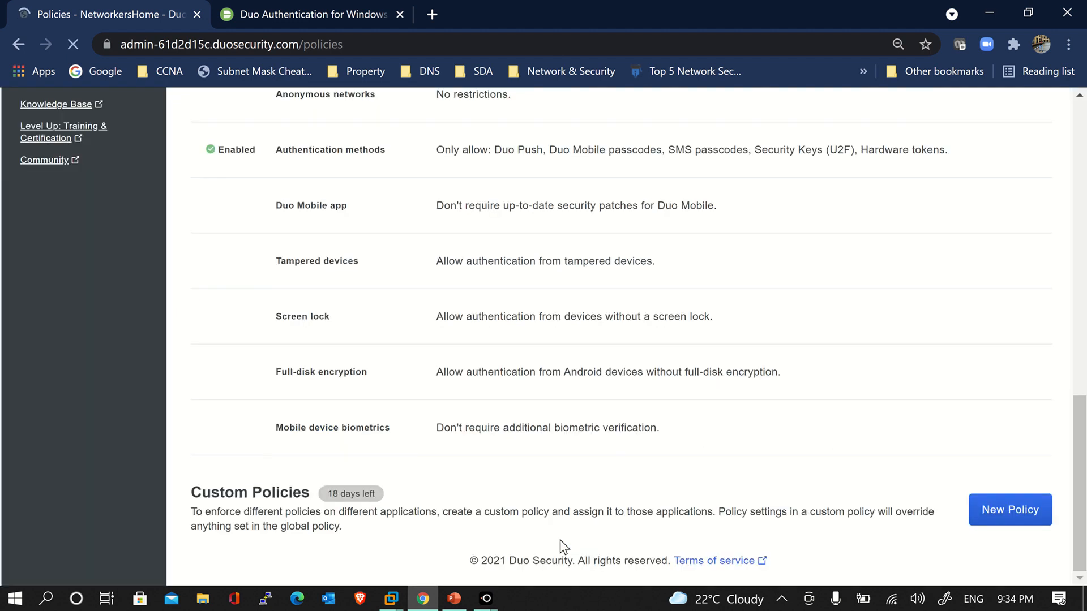
{"action": "scroll", "coordinate": [619, 487], "scroll_direction": "down", "scroll_amount": 7}
{"action": "scroll", "coordinate": [619, 488], "scroll_direction": "down", "scroll_amount": 2}
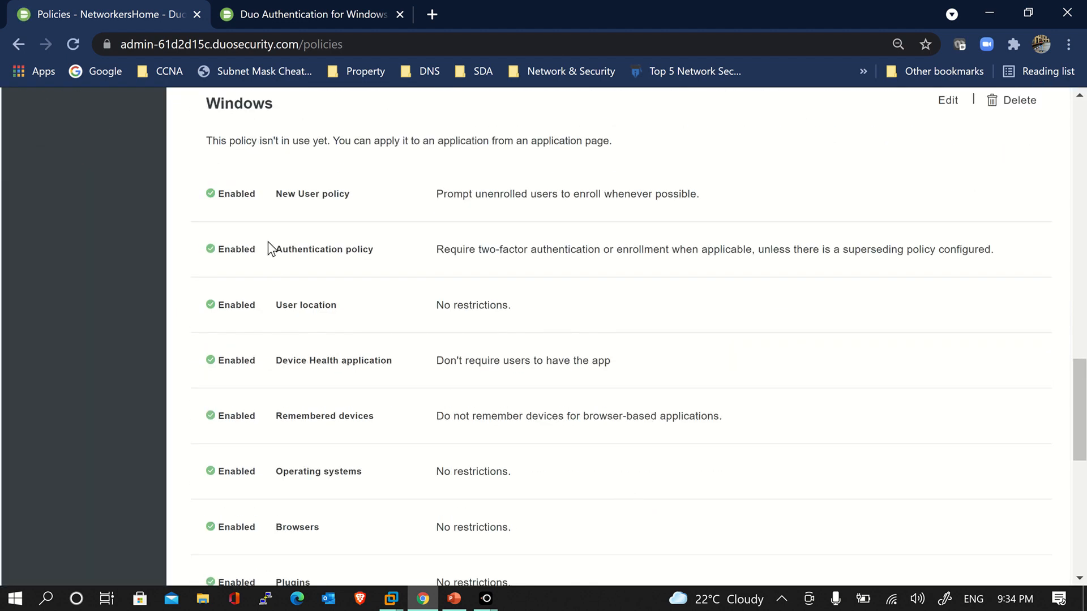
{"action": "scroll", "coordinate": [249, 393], "scroll_direction": "down", "scroll_amount": 8}
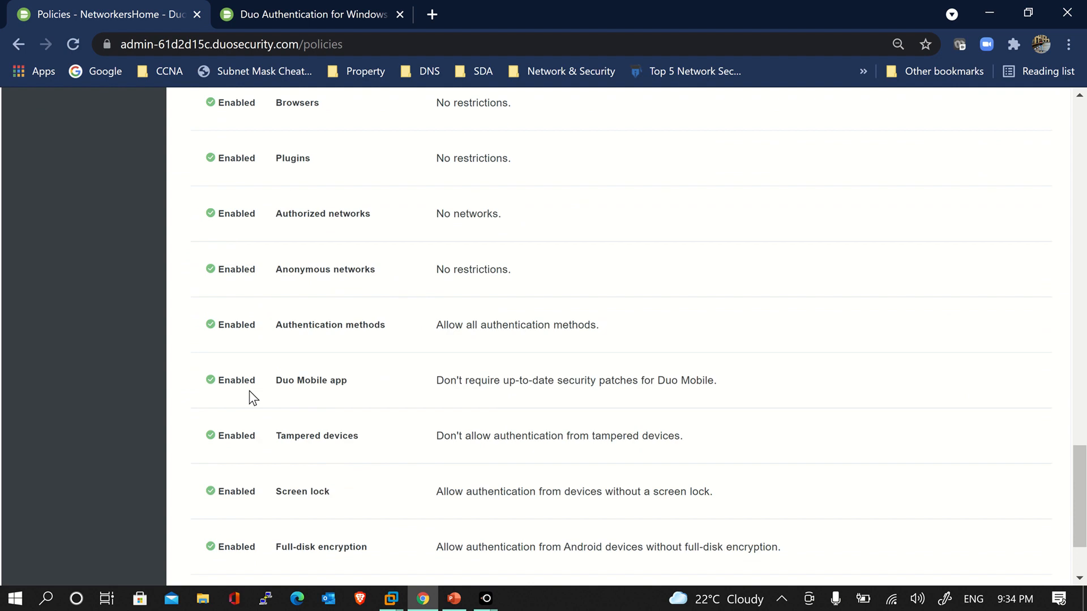
{"action": "scroll", "coordinate": [249, 392], "scroll_direction": "up", "scroll_amount": 18}
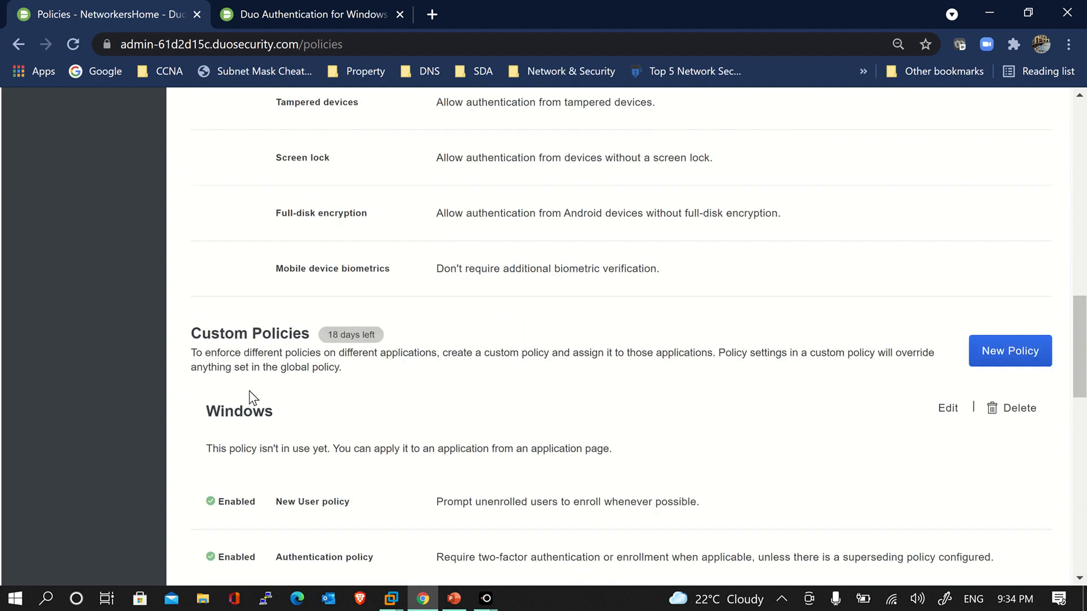
{"action": "scroll", "coordinate": [250, 395], "scroll_direction": "up", "scroll_amount": 9}
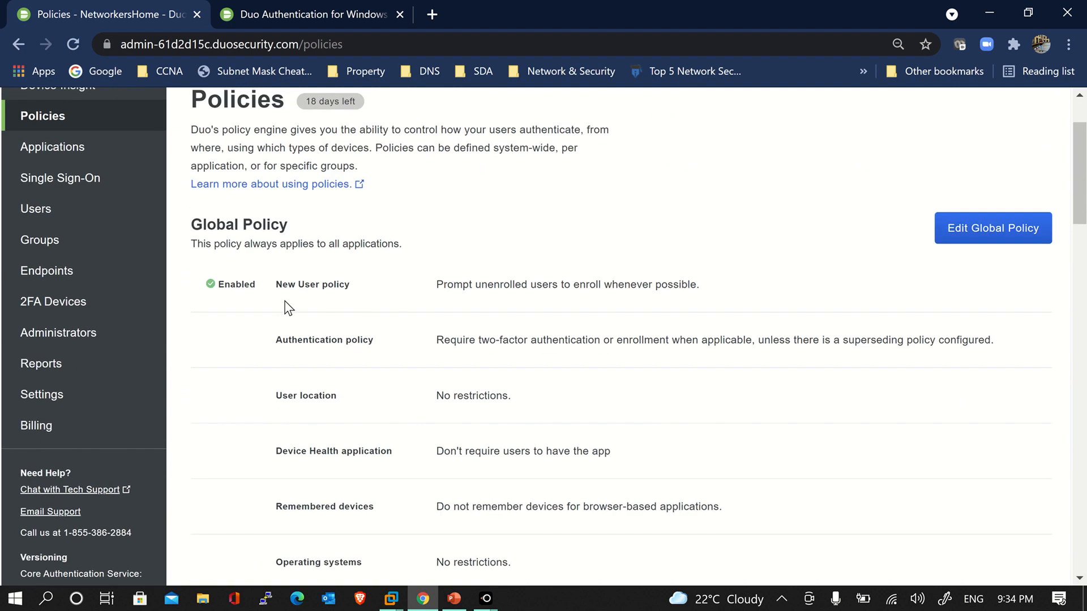
{"action": "scroll", "coordinate": [296, 287], "scroll_direction": "down", "scroll_amount": 6}
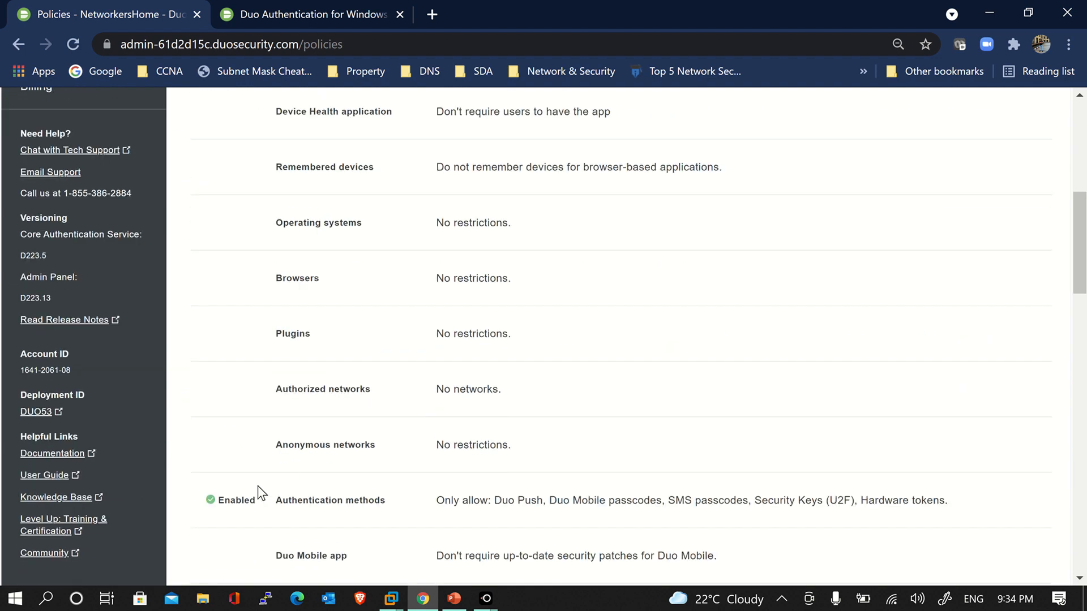
{"action": "left_click_drag", "start_coordinate": [274, 503], "coordinate": [389, 504]}
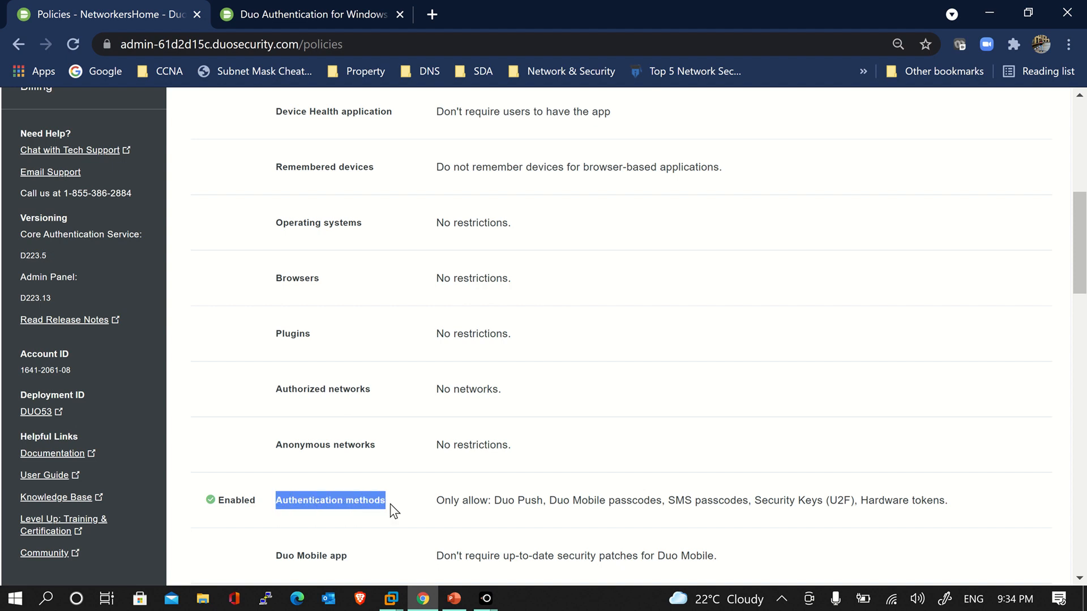
{"action": "left_click", "coordinate": [389, 504]}
{"action": "scroll", "coordinate": [389, 504], "scroll_direction": "up", "scroll_amount": 8}
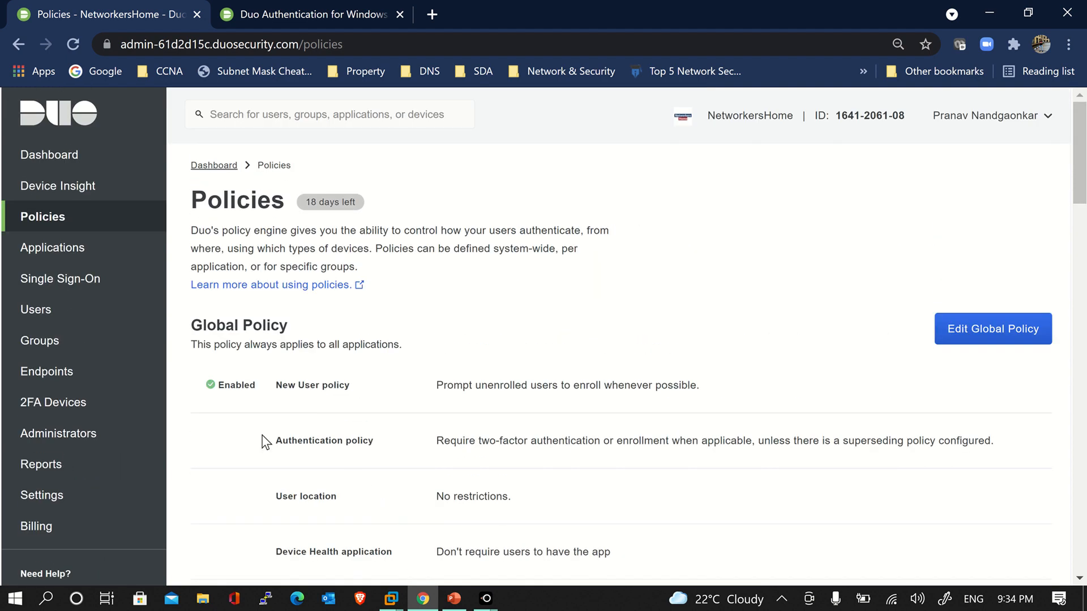
Open the Microsoft RDP application's details and scroll to its Policy section
{"action": "left_click", "coordinate": [101, 250]}
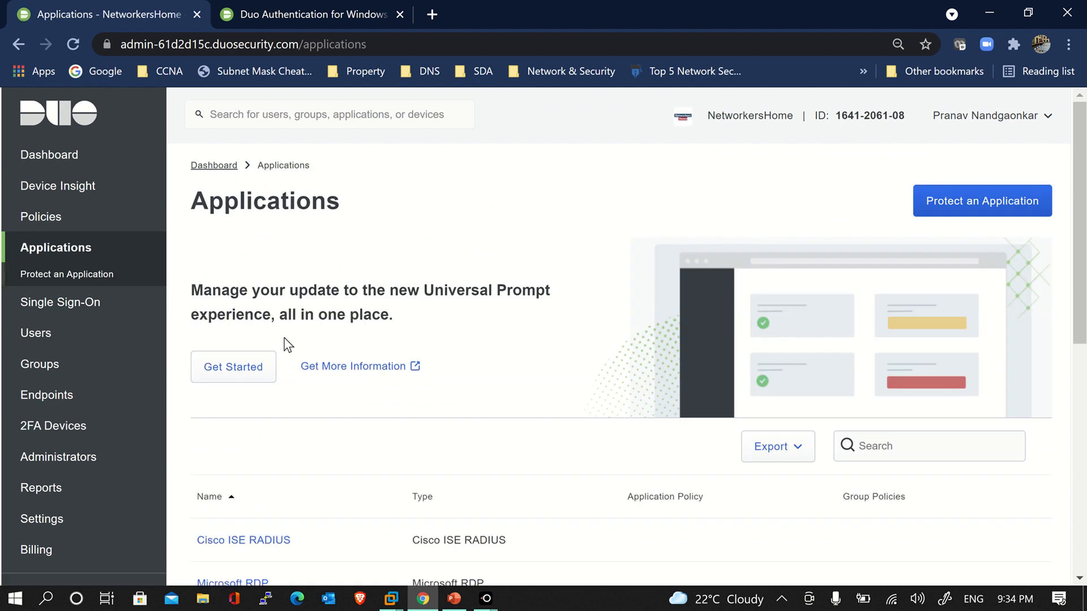
{"action": "scroll", "coordinate": [356, 461], "scroll_direction": "down", "scroll_amount": 1}
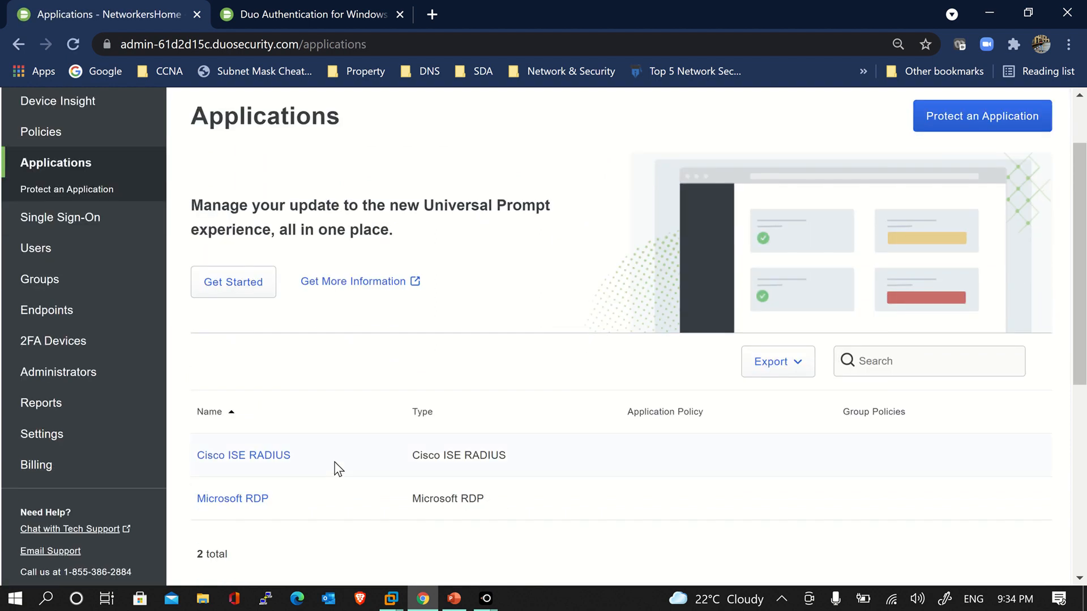
{"action": "left_click", "coordinate": [250, 502]}
{"action": "scroll", "coordinate": [493, 487], "scroll_direction": "down", "scroll_amount": 6}
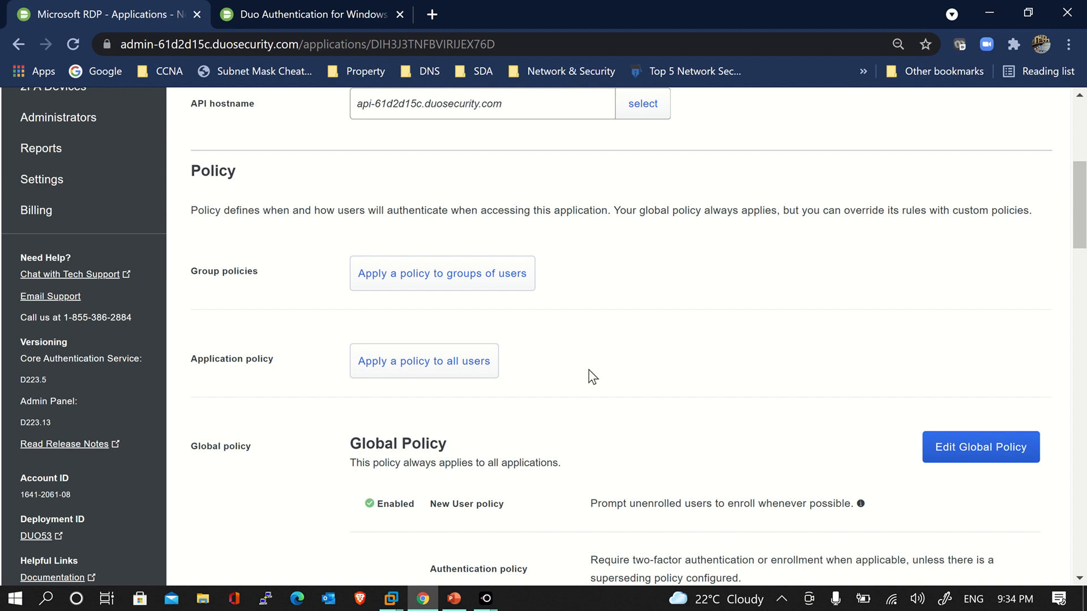
Apply the Windows policy to all users of Microsoft RDP
{"action": "left_click", "coordinate": [424, 361]}
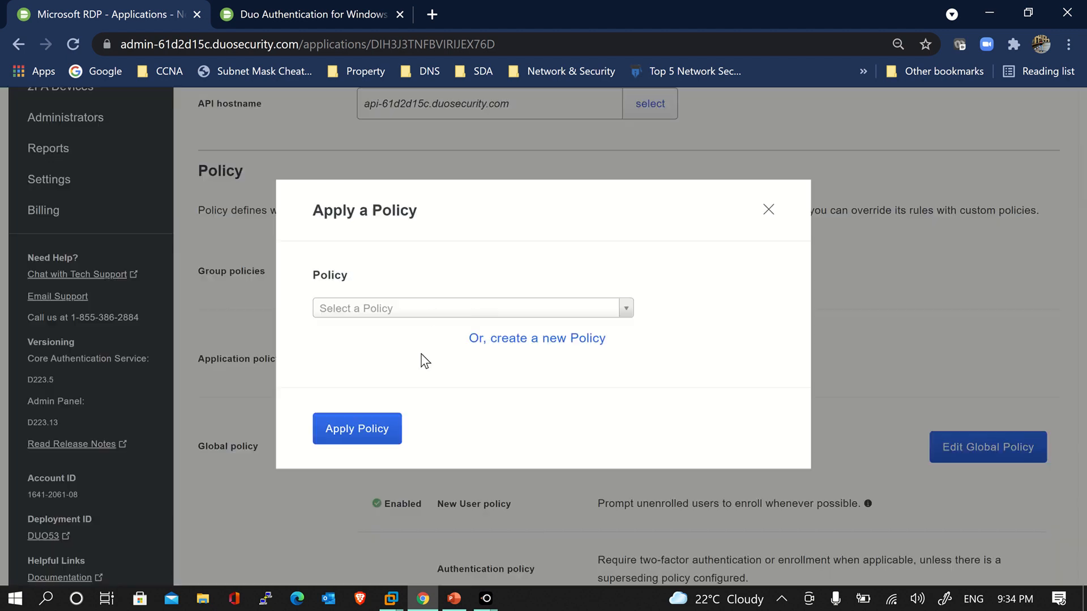
{"action": "left_click", "coordinate": [410, 317]}
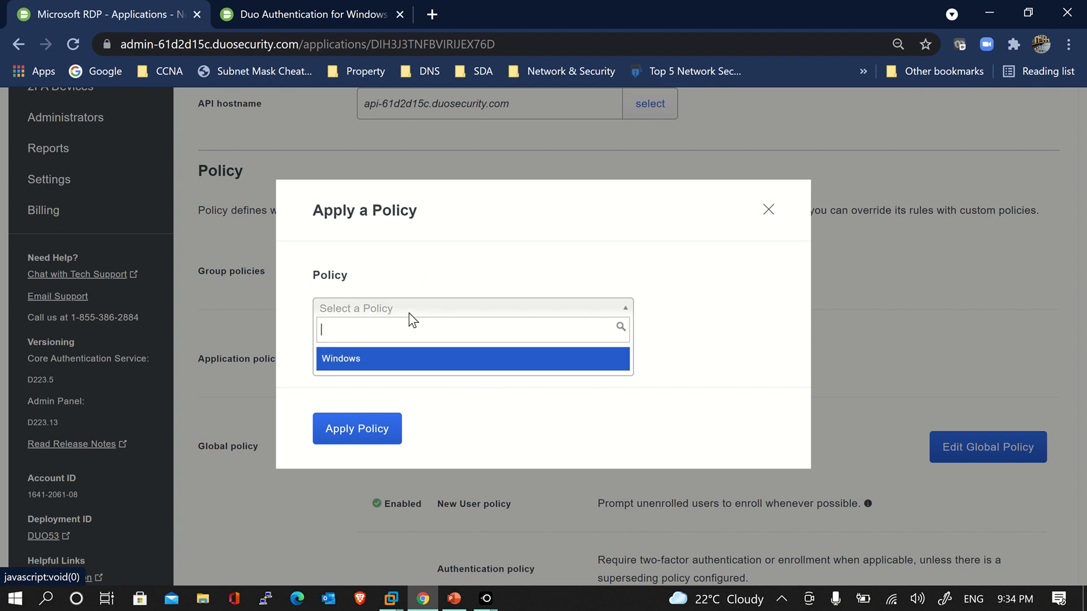
{"action": "left_click", "coordinate": [396, 368]}
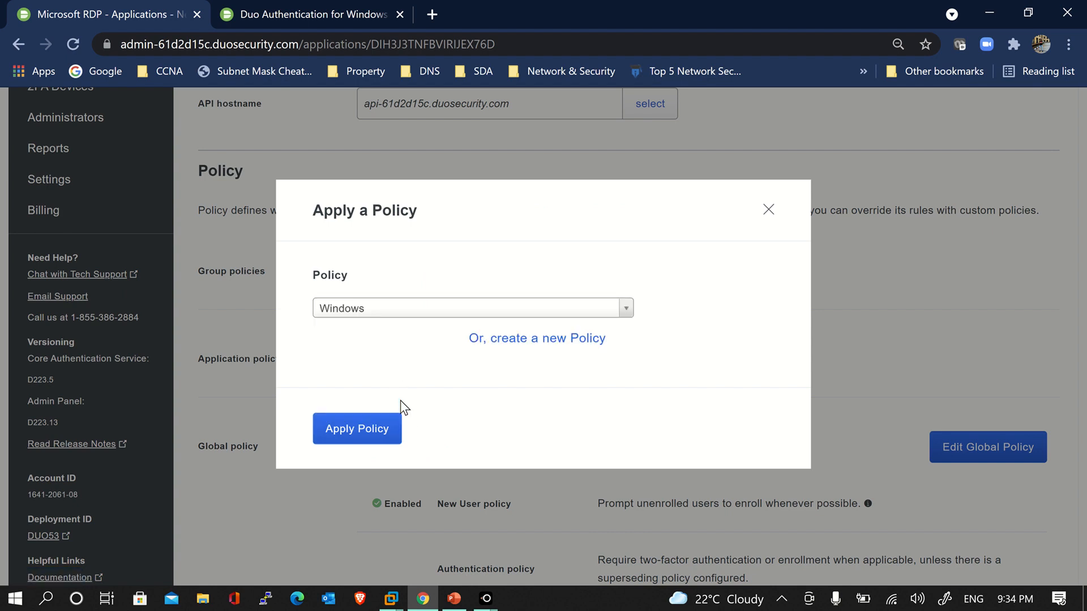
{"action": "left_click", "coordinate": [378, 427]}
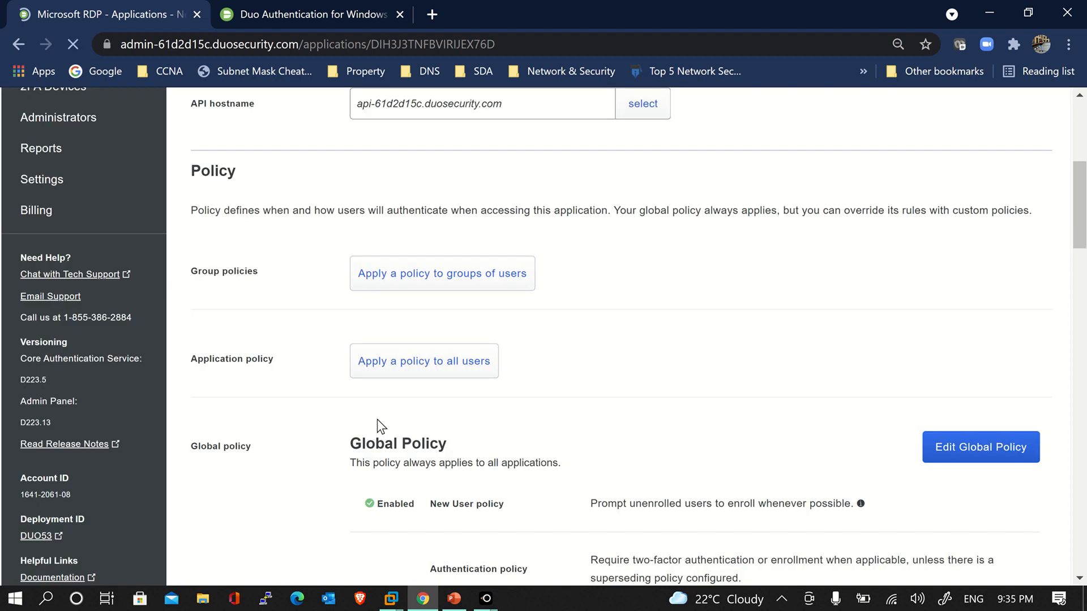
Confirm Windows overrides the Global Policy for Microsoft RDP, then bring up the Windows 10 Client VM
{"action": "scroll", "coordinate": [587, 422], "scroll_direction": "down", "scroll_amount": 19}
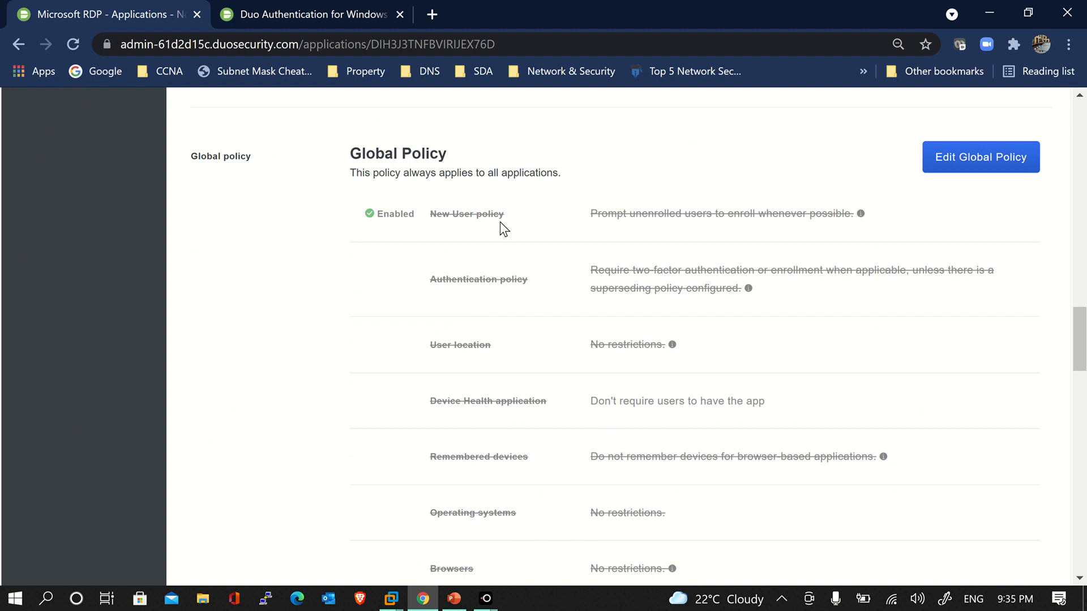
{"action": "scroll", "coordinate": [574, 393], "scroll_direction": "up", "scroll_amount": 17}
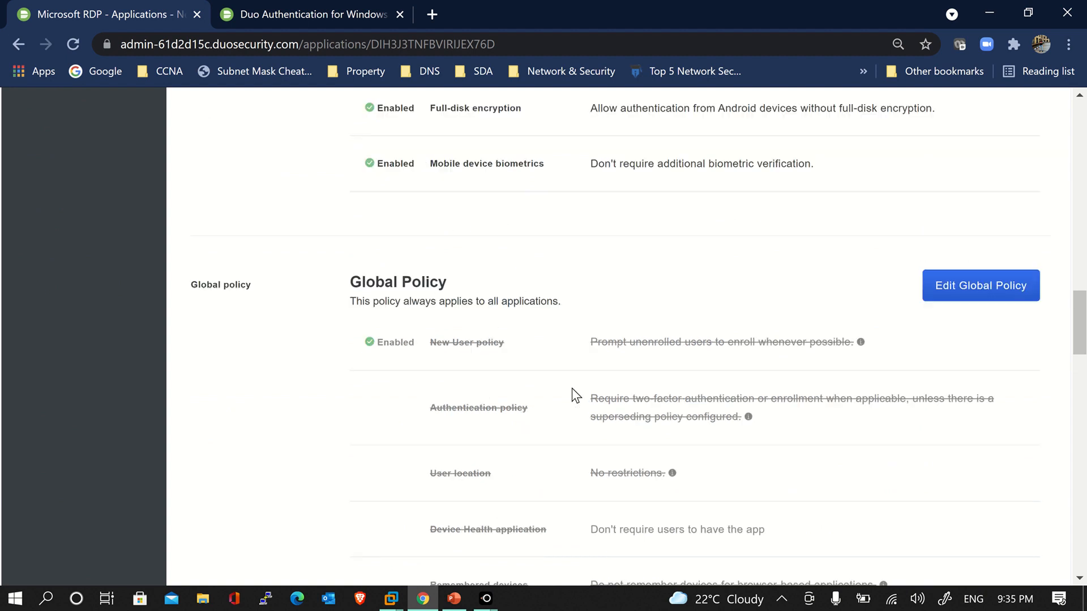
{"action": "scroll", "coordinate": [575, 393], "scroll_direction": "up", "scroll_amount": 3}
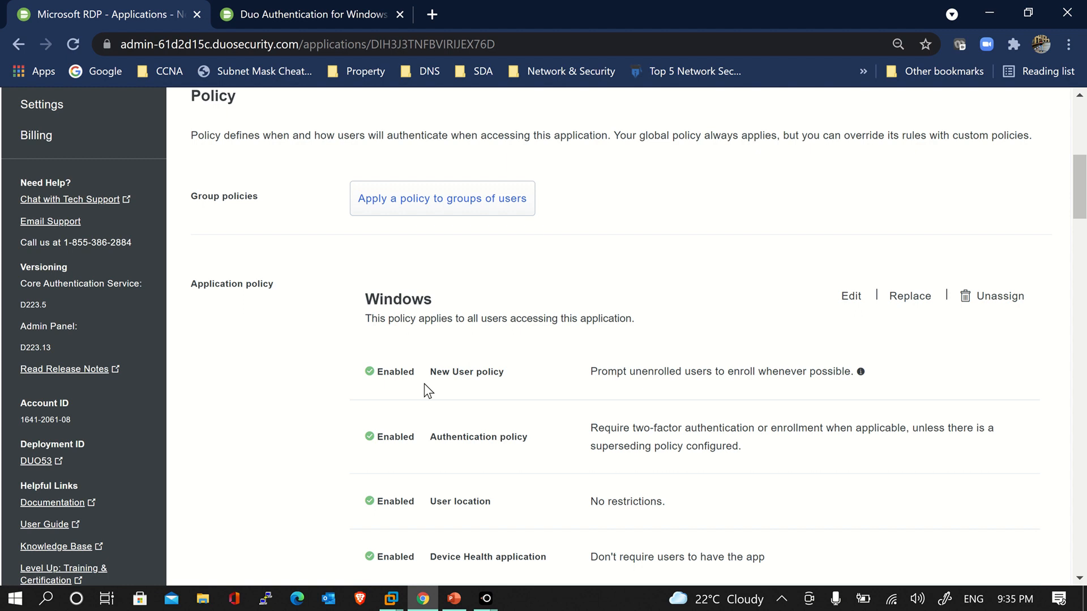
{"action": "scroll", "coordinate": [515, 405], "scroll_direction": "up", "scroll_amount": 5}
{"action": "scroll", "coordinate": [623, 408], "scroll_direction": "down", "scroll_amount": 7}
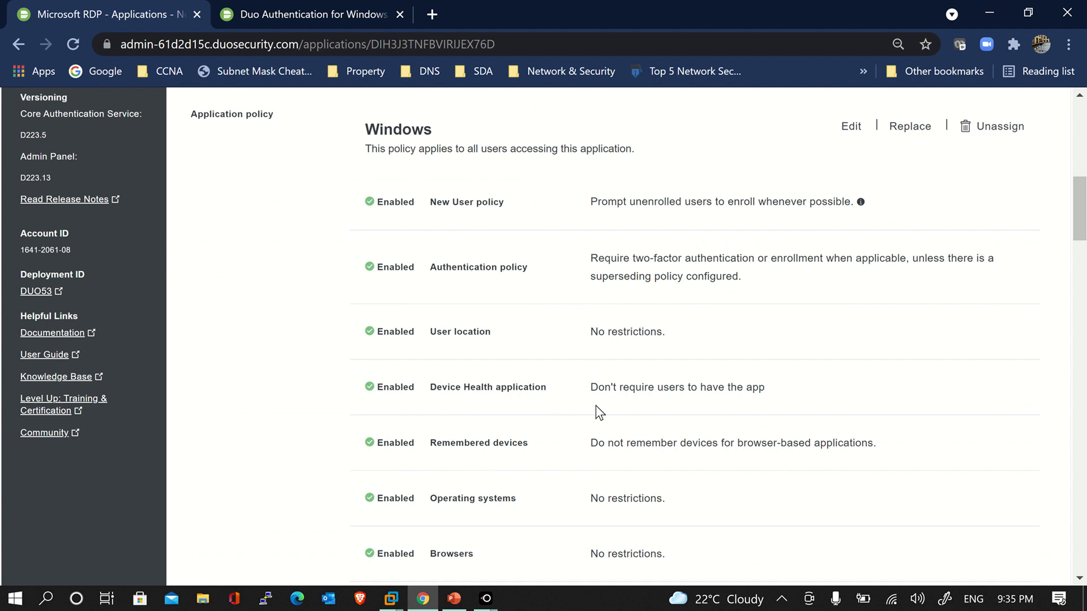
{"action": "scroll", "coordinate": [595, 405], "scroll_direction": "up", "scroll_amount": 1}
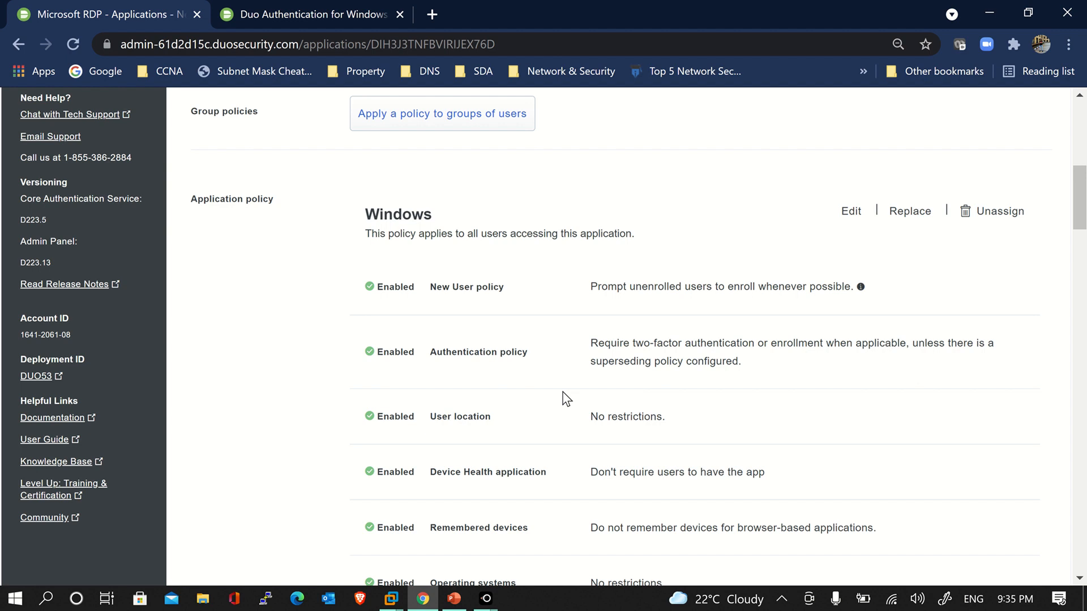
{"action": "scroll", "coordinate": [566, 399], "scroll_direction": "down", "scroll_amount": 3}
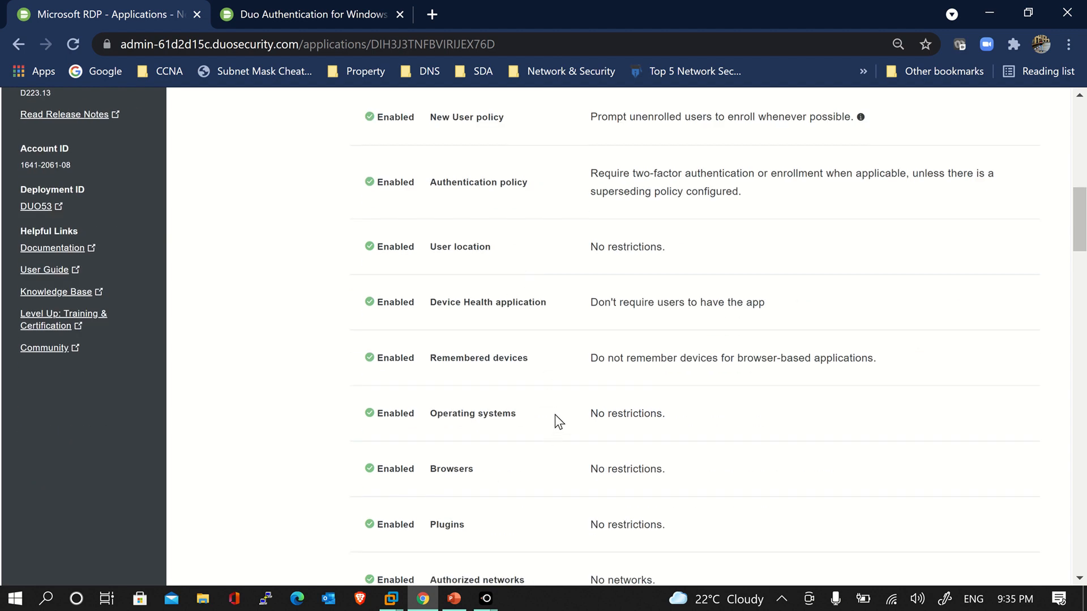
{"action": "scroll", "coordinate": [548, 491], "scroll_direction": "up", "scroll_amount": 3}
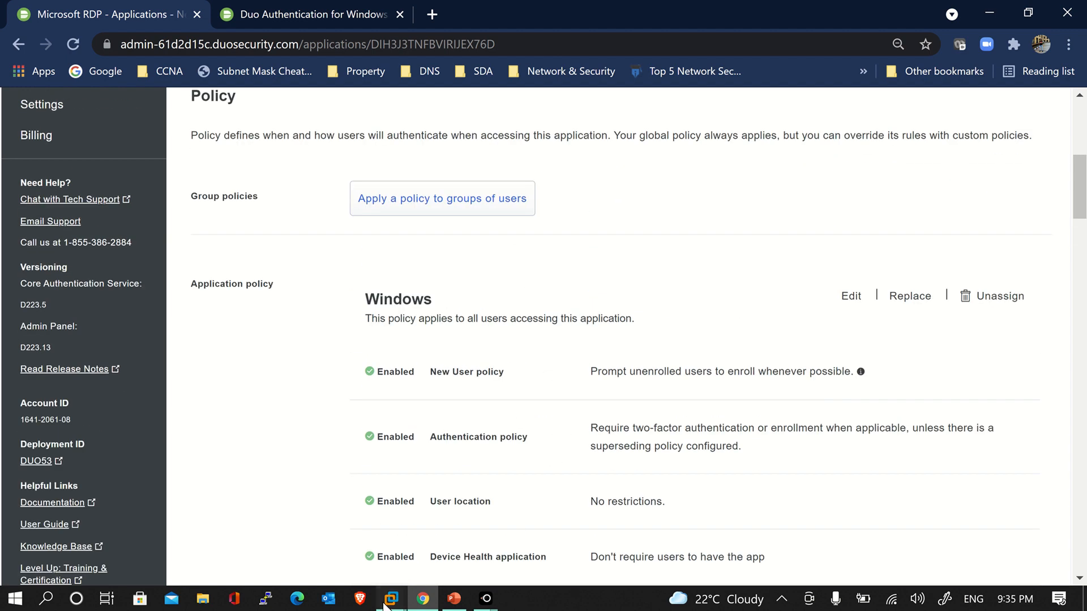
{"action": "mouse_move", "coordinate": [391, 599]}
{"action": "left_click", "coordinate": [457, 519]}
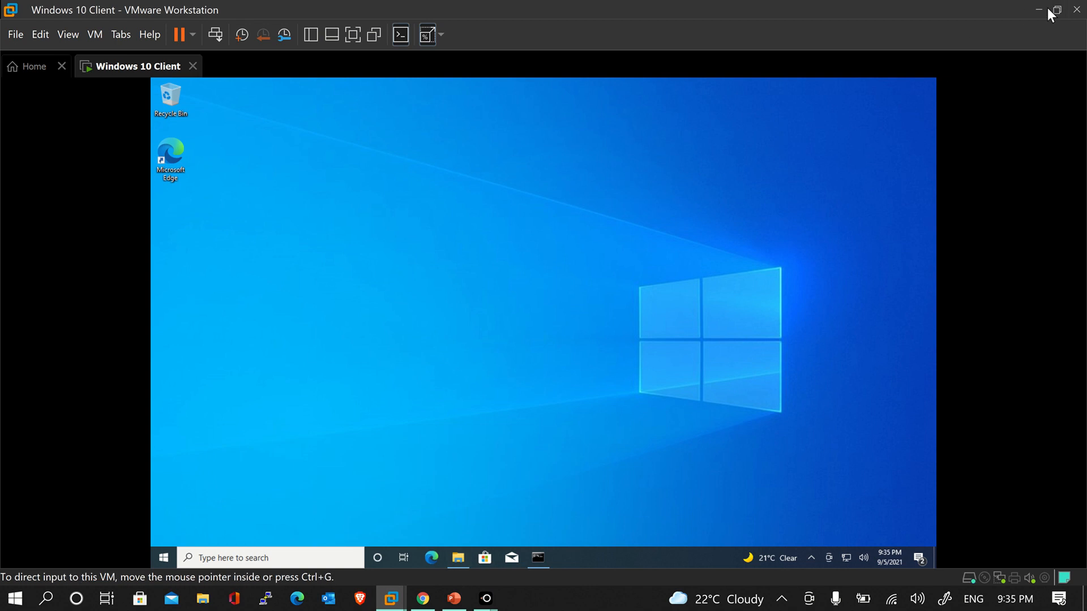
Snap the Windows 10 Client VM left and the Duo admin Chrome right, with LetsView's phone mirror in front
{"action": "left_click_drag", "start_coordinate": [817, 8], "coordinate": [1, 215]}
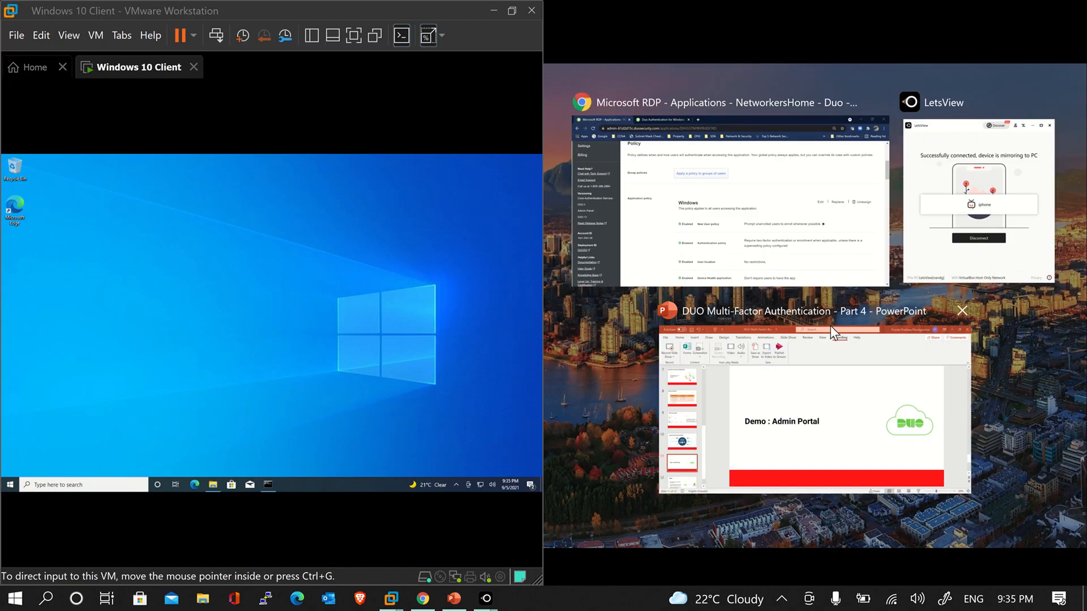
{"action": "left_click", "coordinate": [824, 253]}
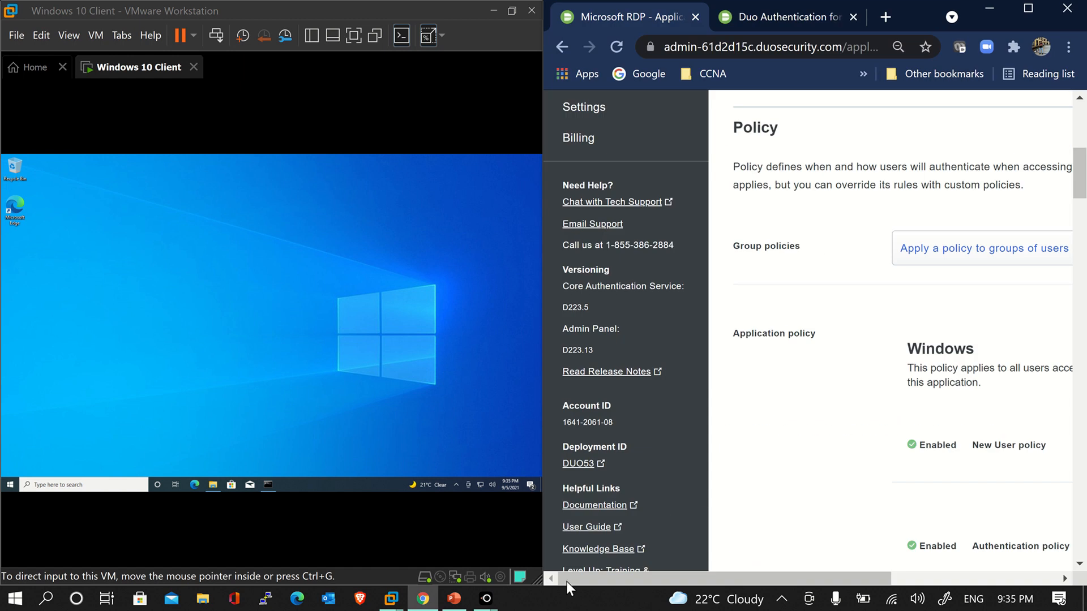
{"action": "mouse_move", "coordinate": [472, 602]}
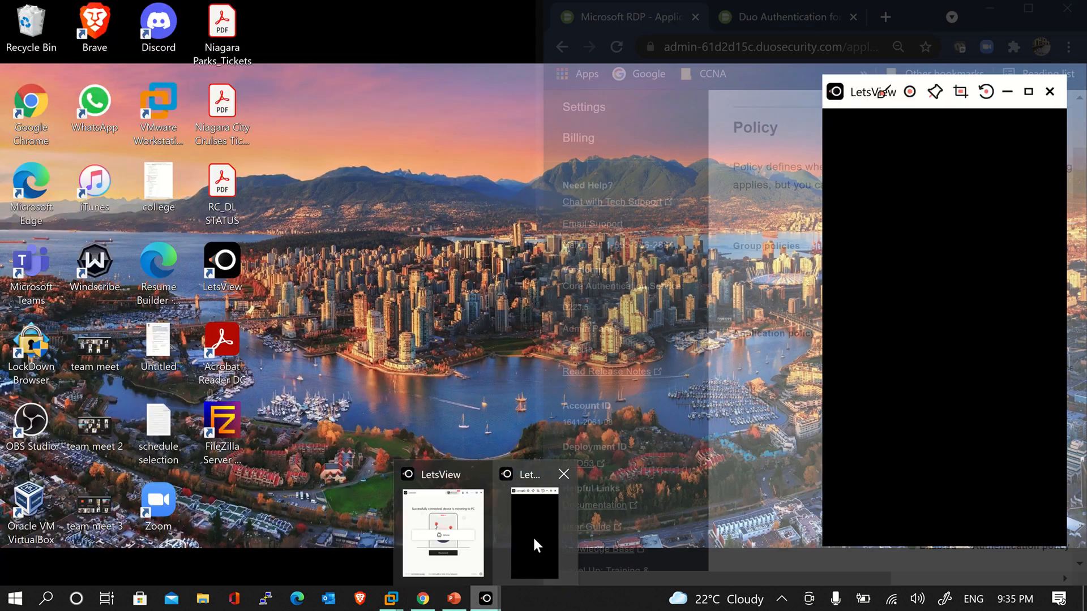
{"action": "left_click", "coordinate": [532, 536]}
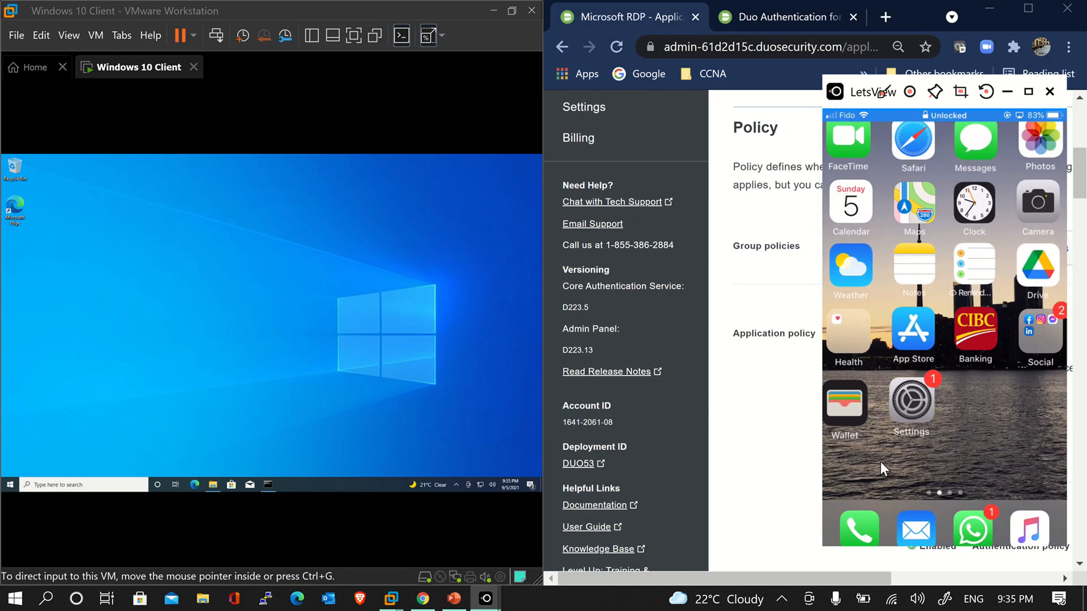
Lock the Windows session inside the VM from the Start menu's account options
{"action": "left_click", "coordinate": [10, 485]}
{"action": "left_click", "coordinate": [9, 396]}
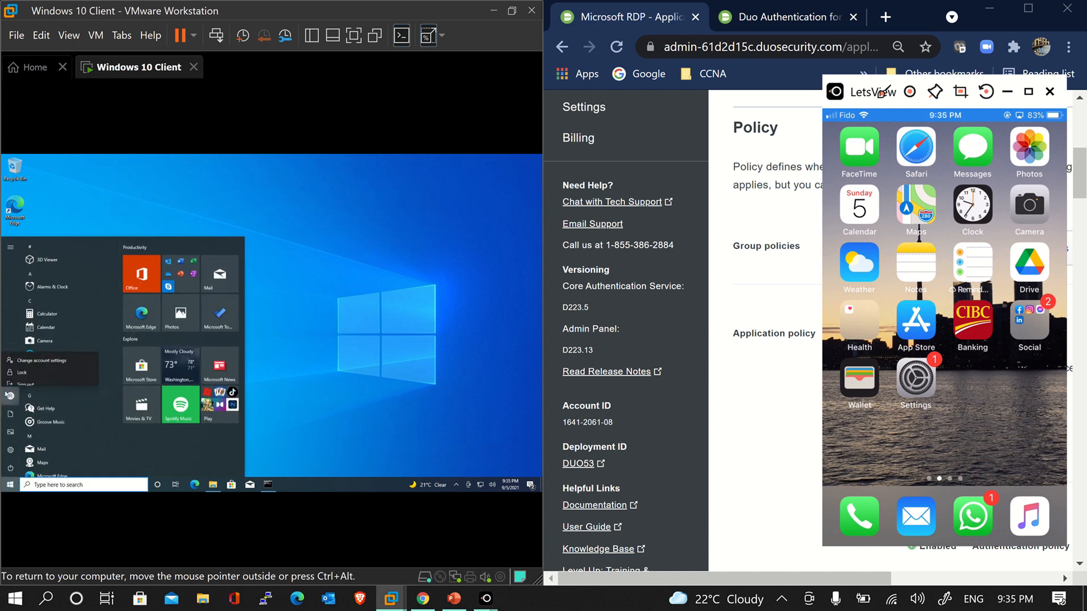
{"action": "left_click", "coordinate": [15, 367]}
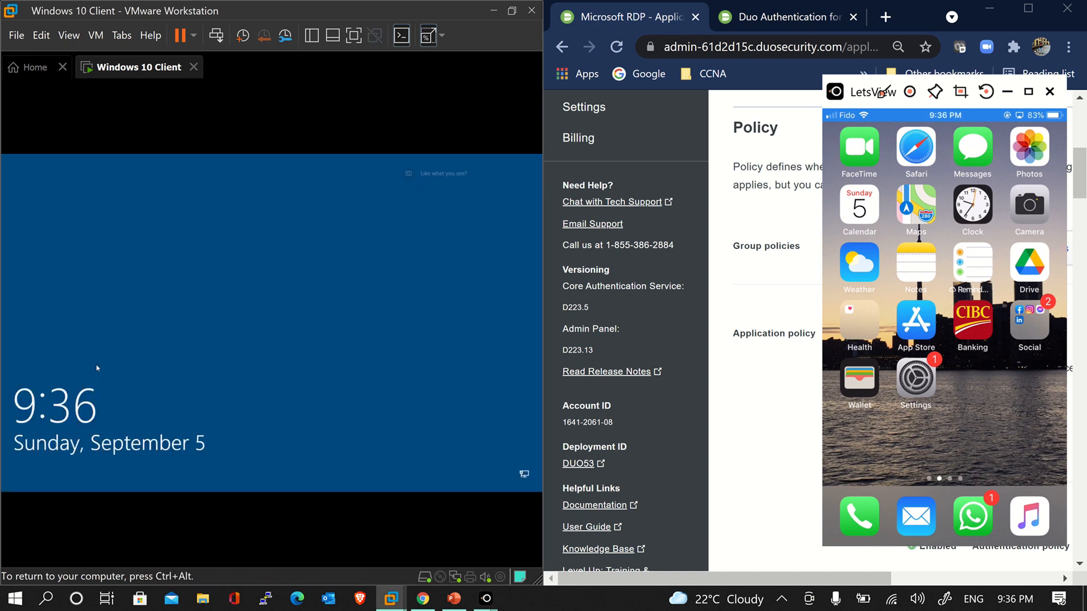
Sign back into the VM with the account password, approve the Duo push, and reach the desktop
{"action": "left_click", "coordinate": [237, 351]}
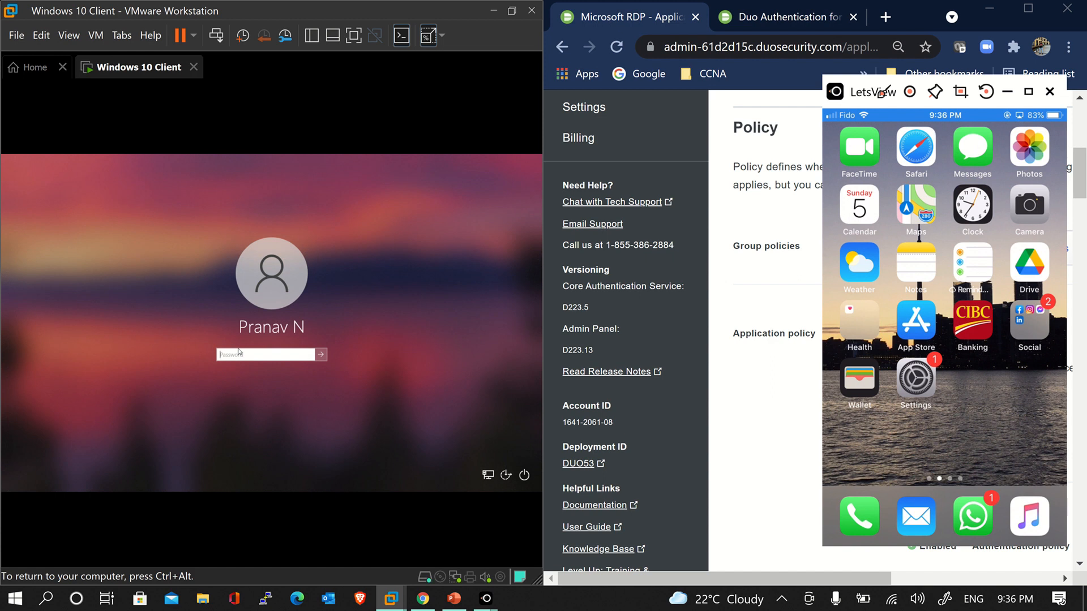
{"action": "type", "text": "•••••••••••"}
{"action": "key", "text": "Return"}
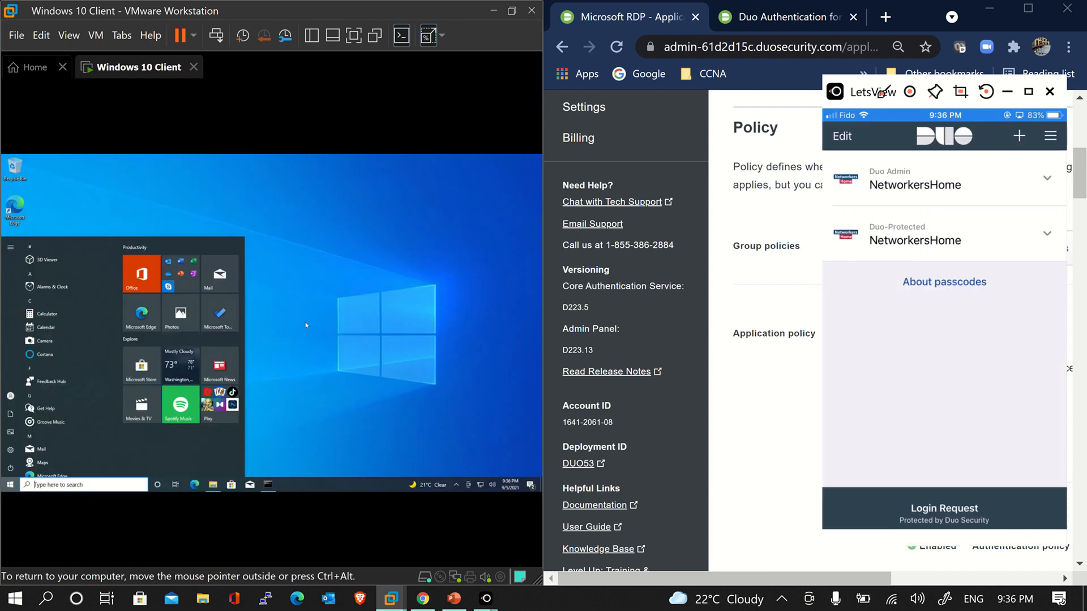
{"action": "left_click", "coordinate": [306, 325]}
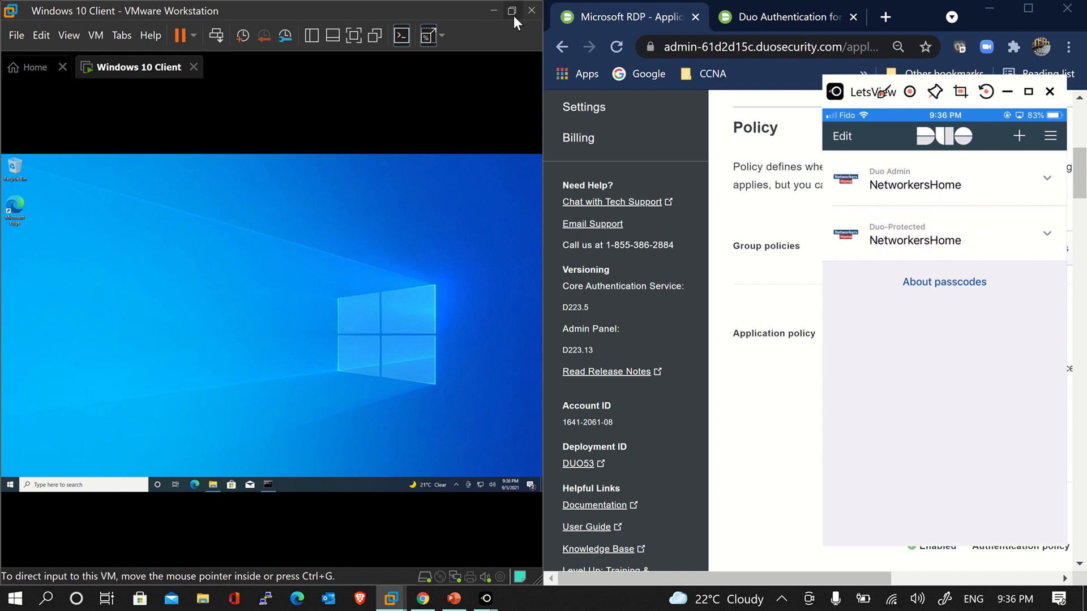
{"action": "mouse_move", "coordinate": [500, 2]}
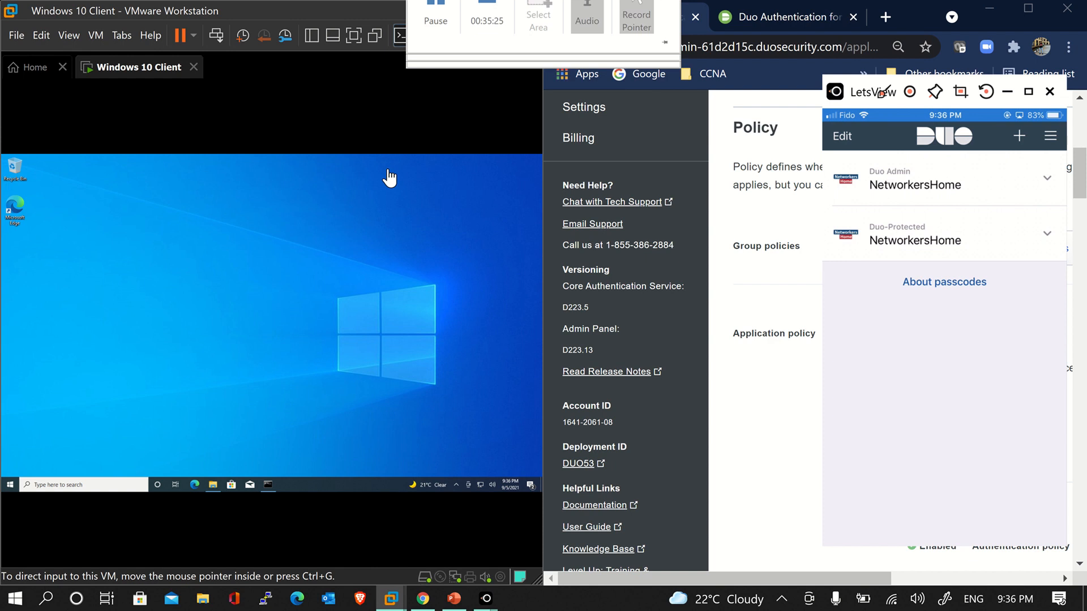